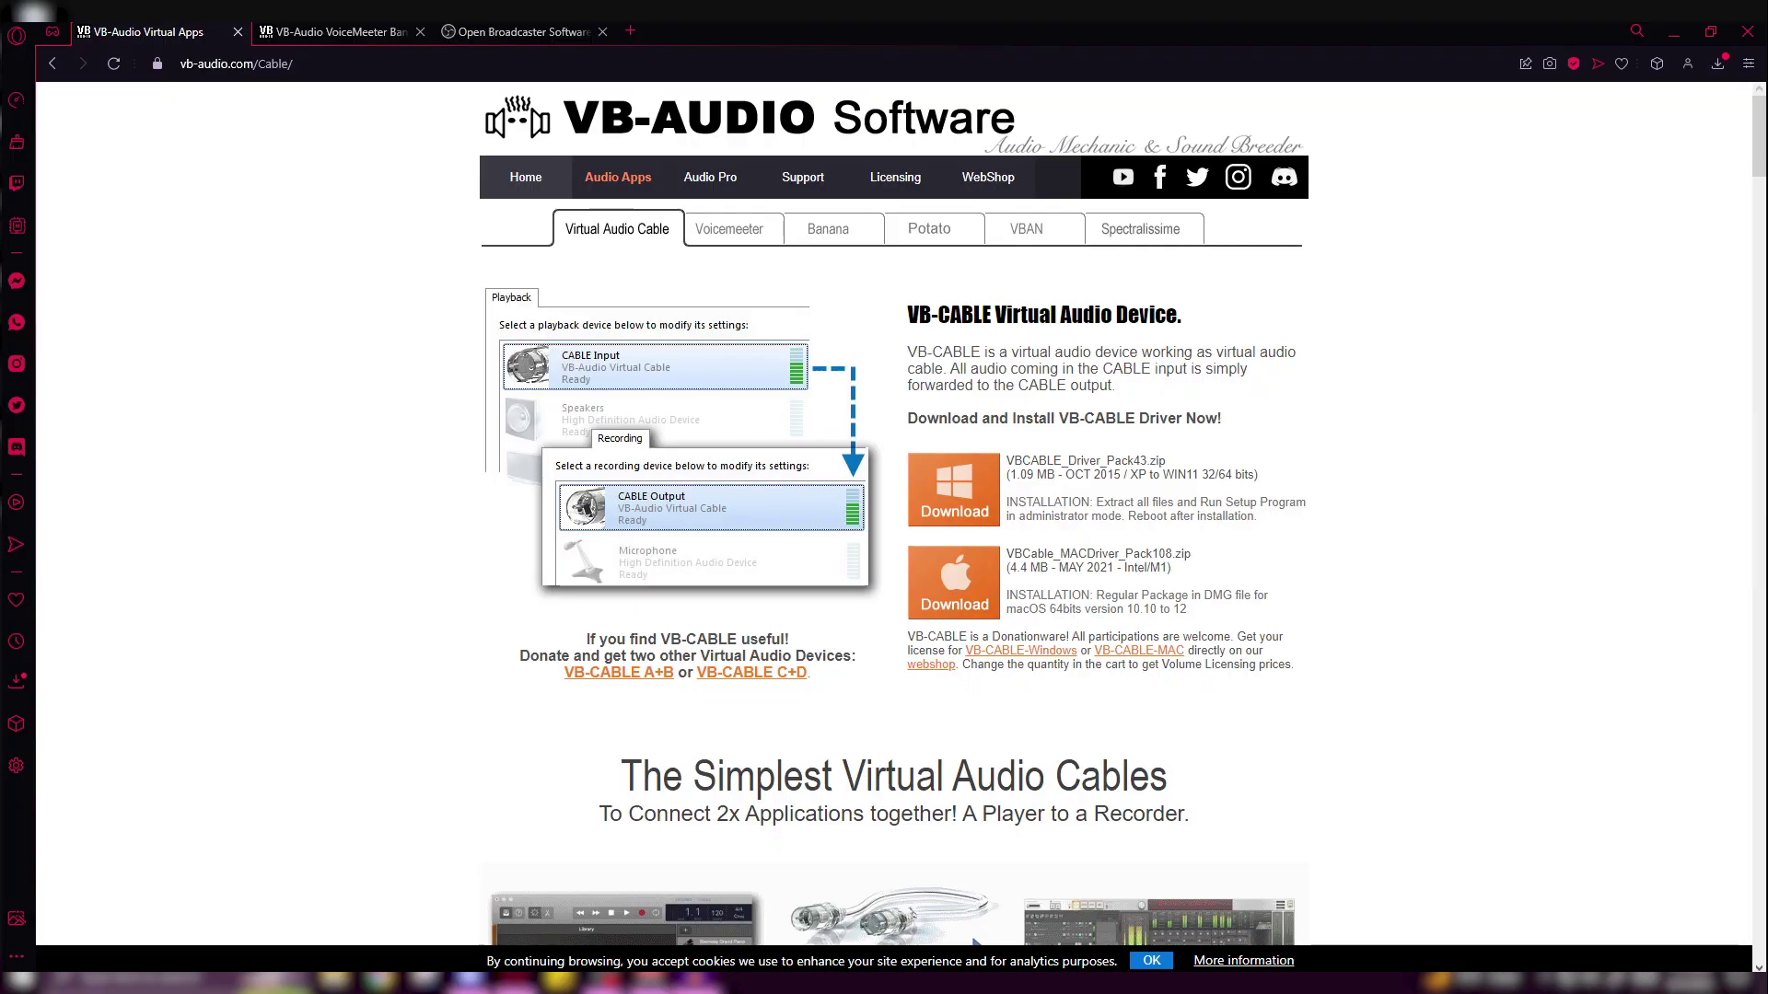
# - Download the Windows VB-CABLE driver zip and show it in the Downloads folder
pyautogui.hotkey('ctrl', 'Tab')
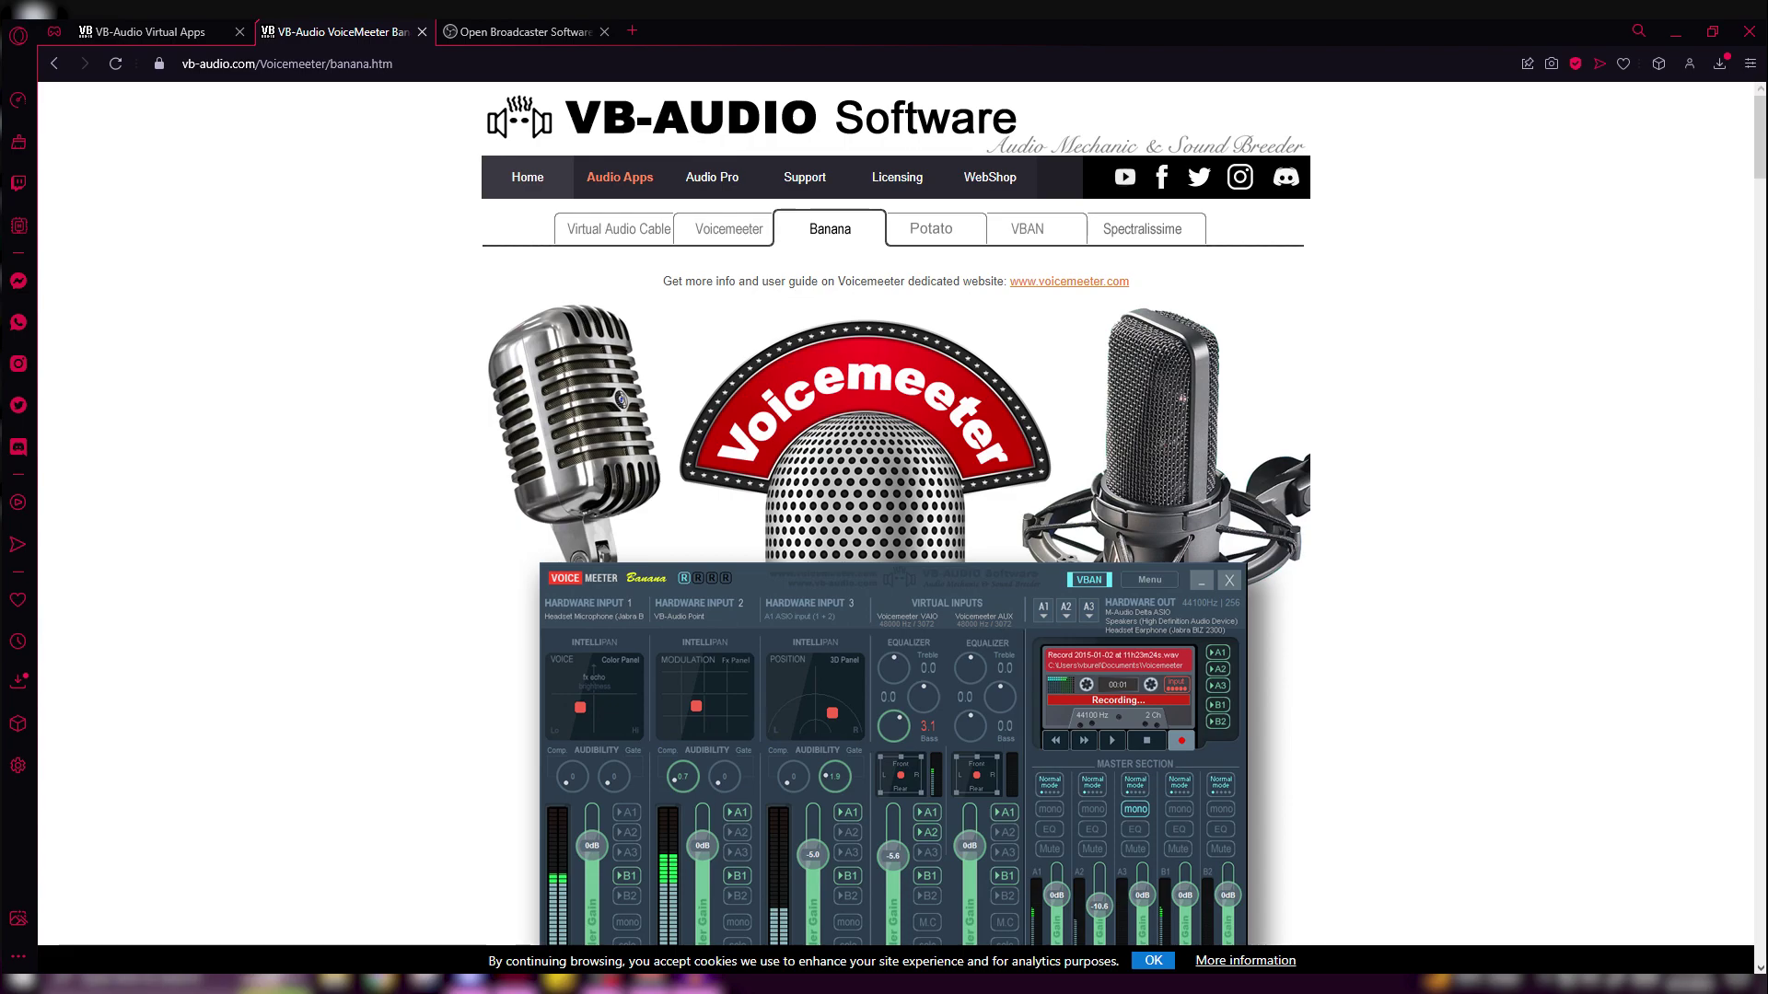
pyautogui.hotkey('ctrl', 'Tab')
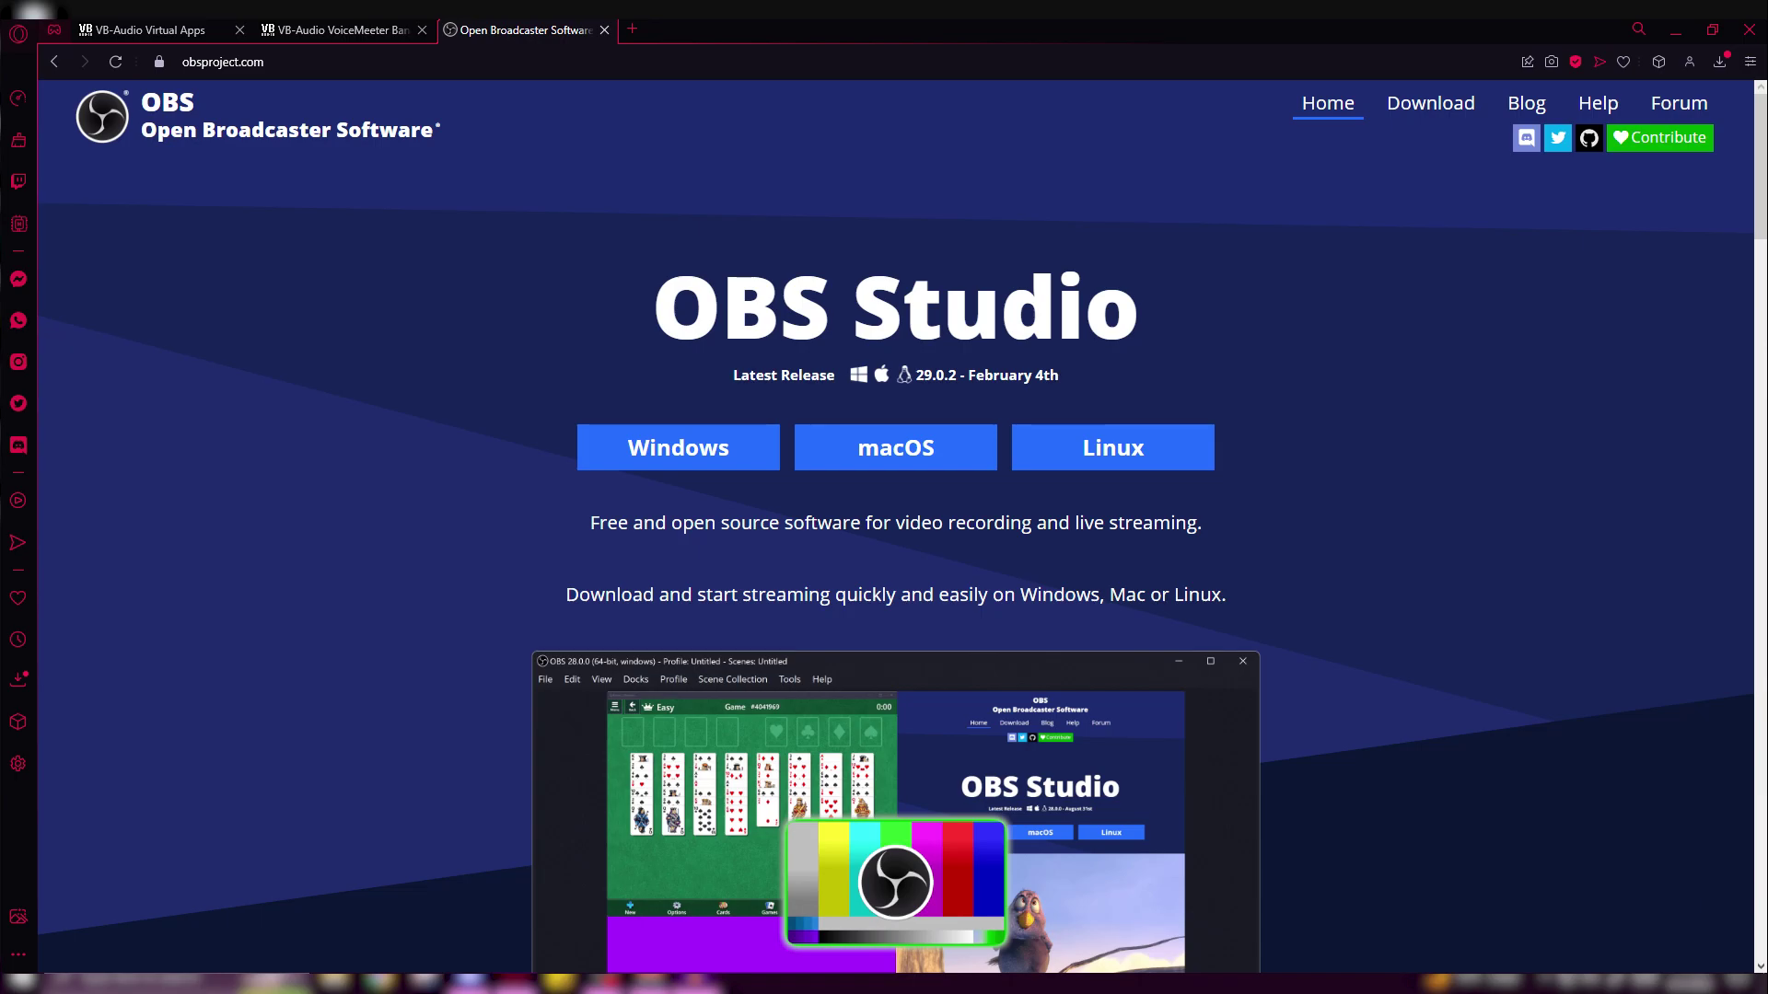
pyautogui.hotkey('ctrl', 'Tab')
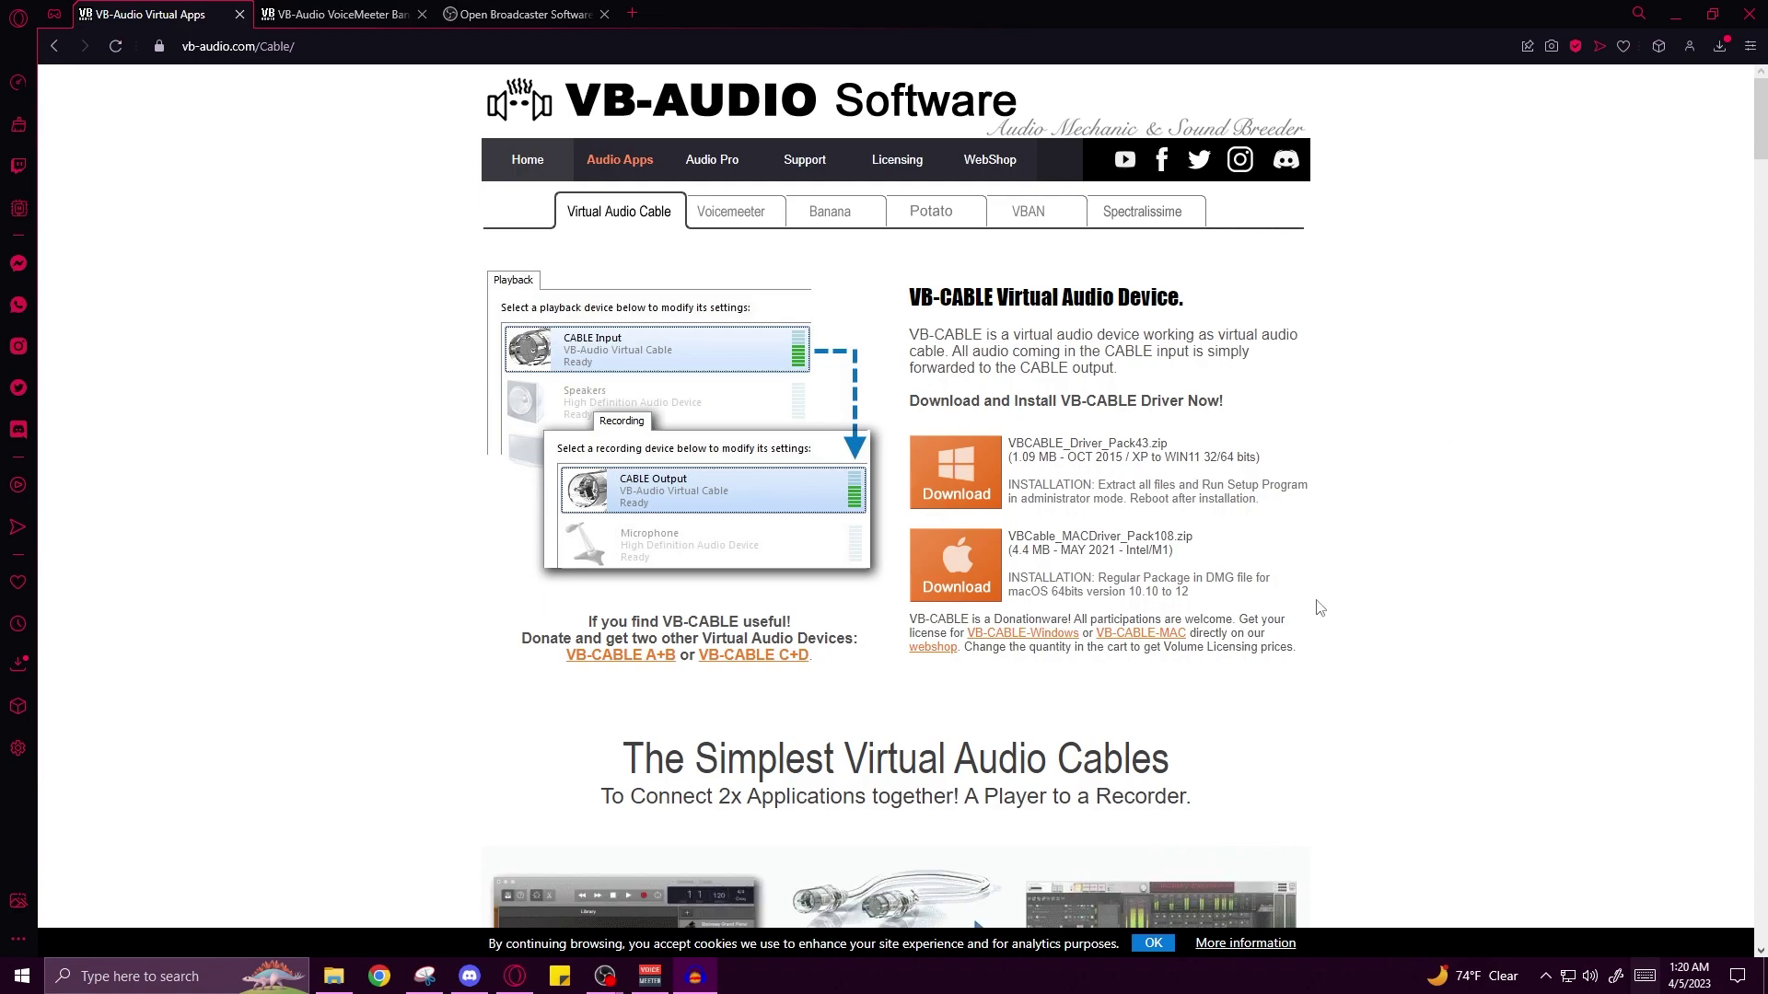
pyautogui.click(948, 475)
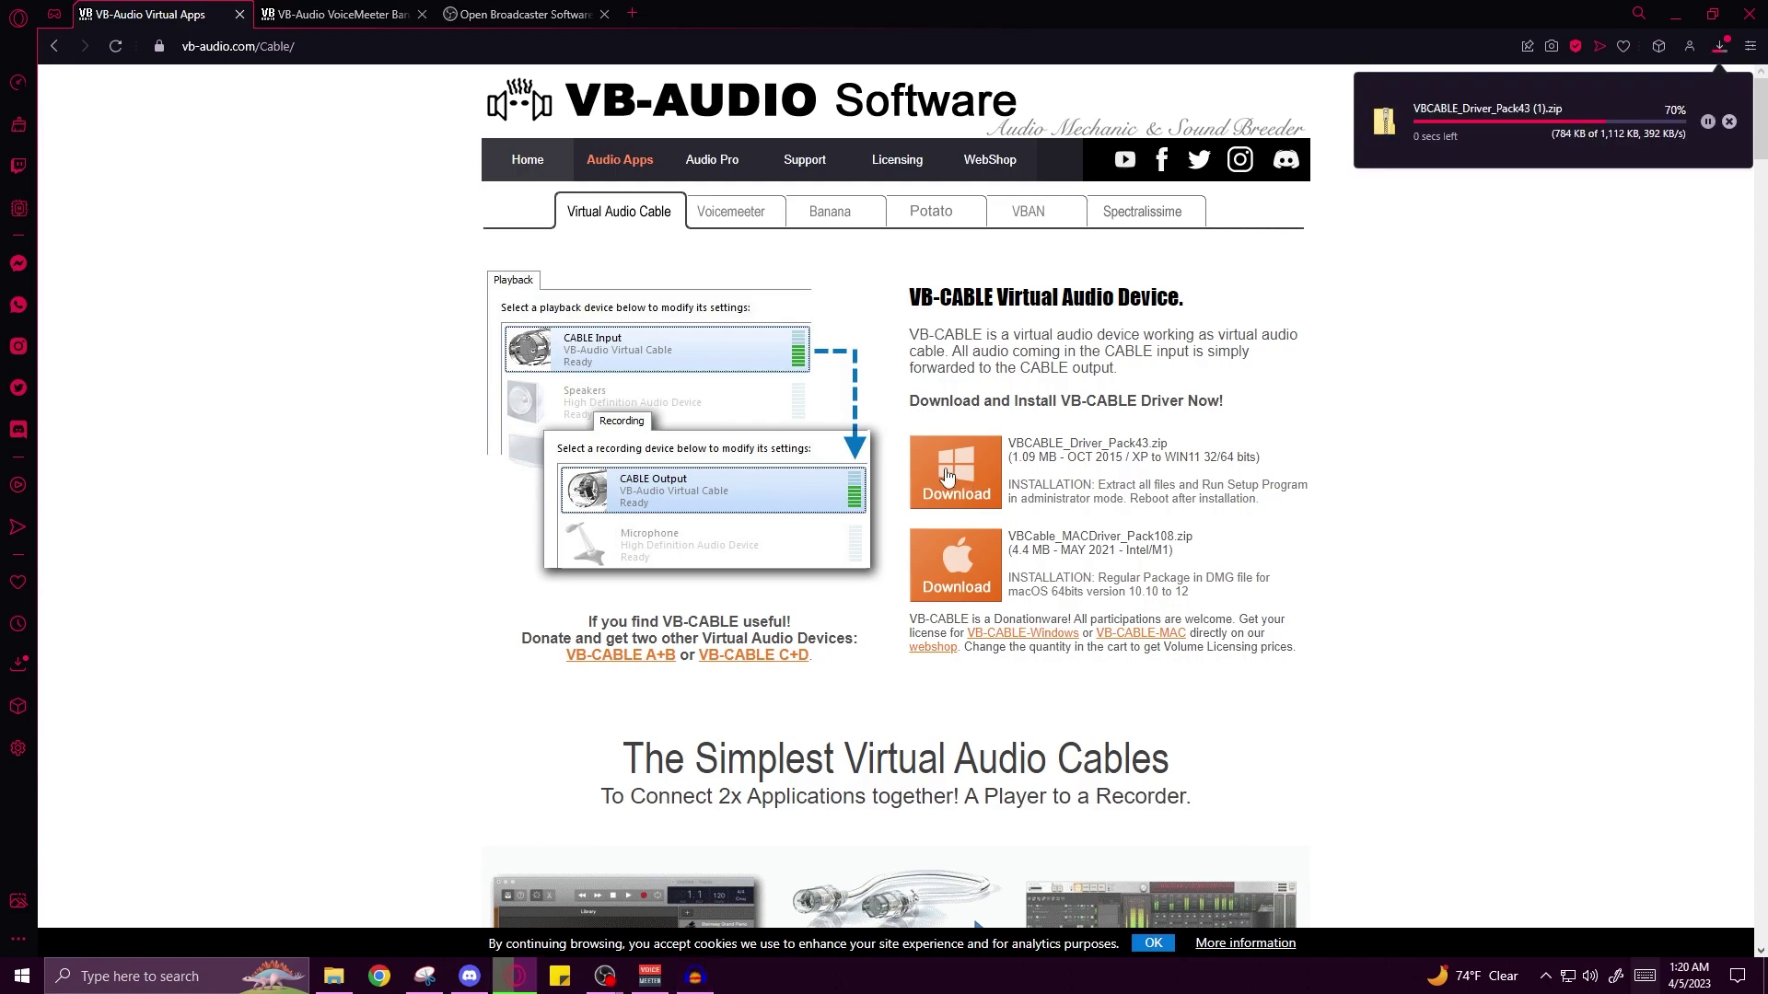
pyautogui.click(1724, 119)
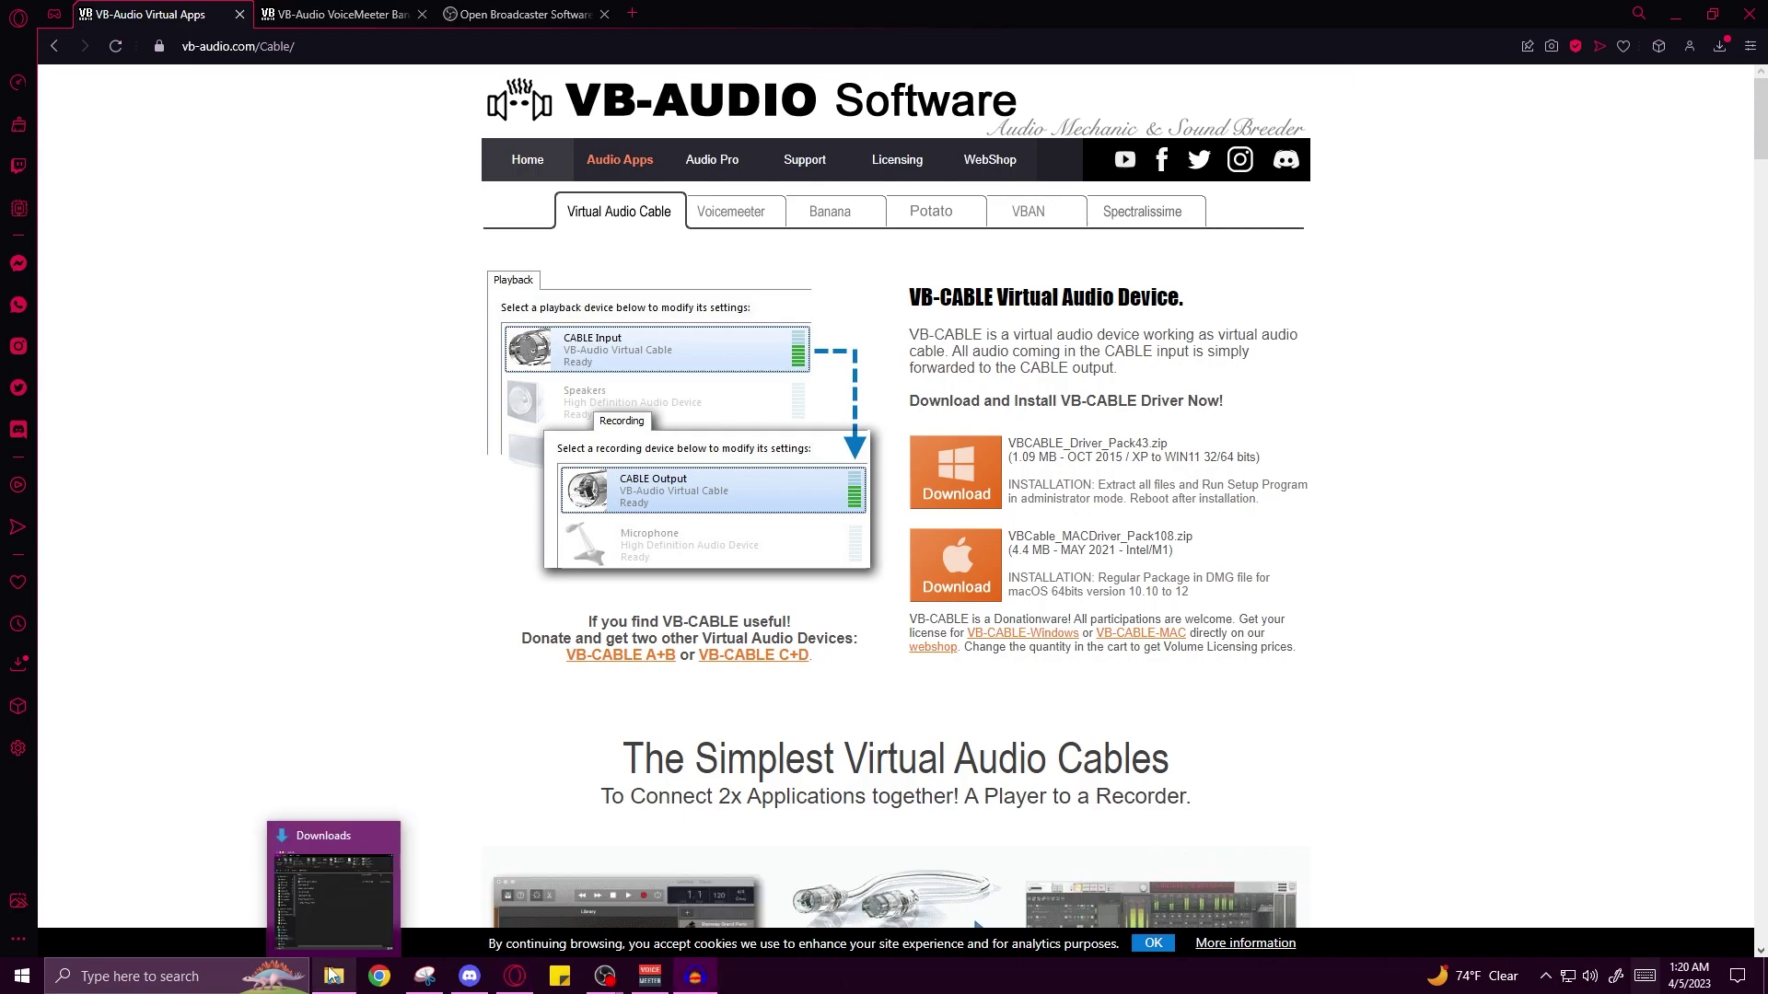
pyautogui.click(334, 976)
# - Extract the VB-CABLE zip to its own folder, run VBCABLE_Setup_x64, then close the installer
pyautogui.rightClick(580, 336)
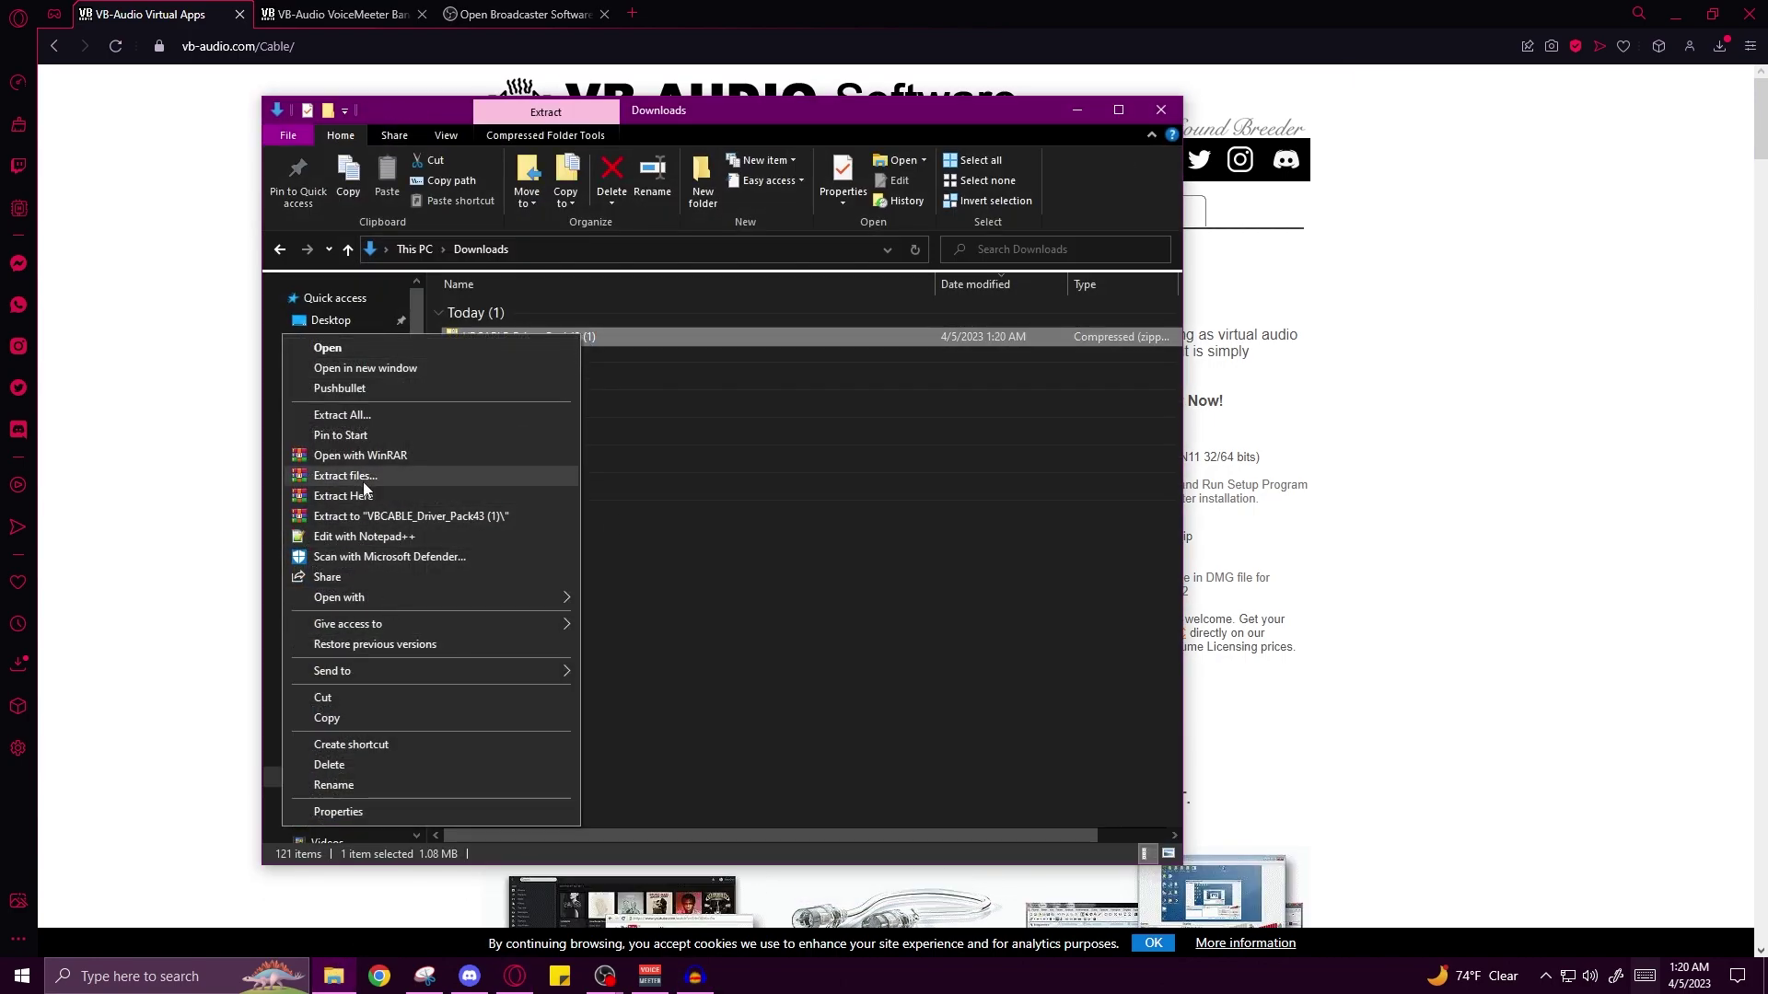
pyautogui.click(364, 480)
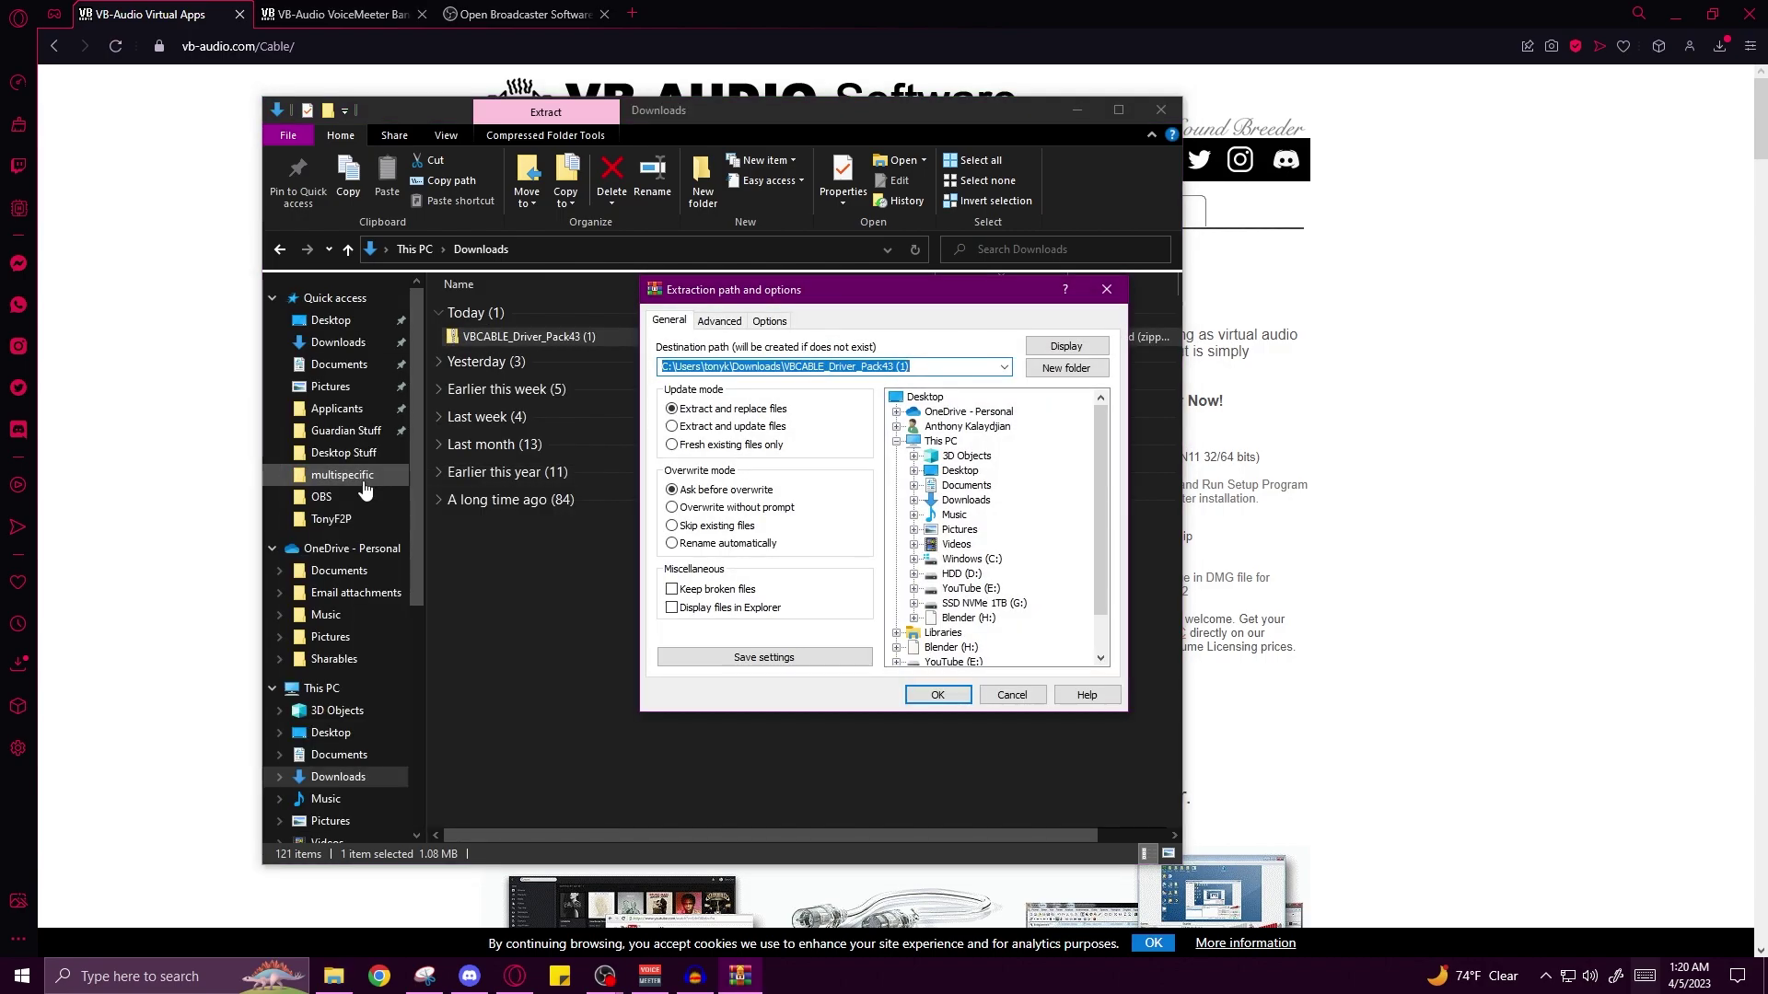
pyautogui.click(958, 696)
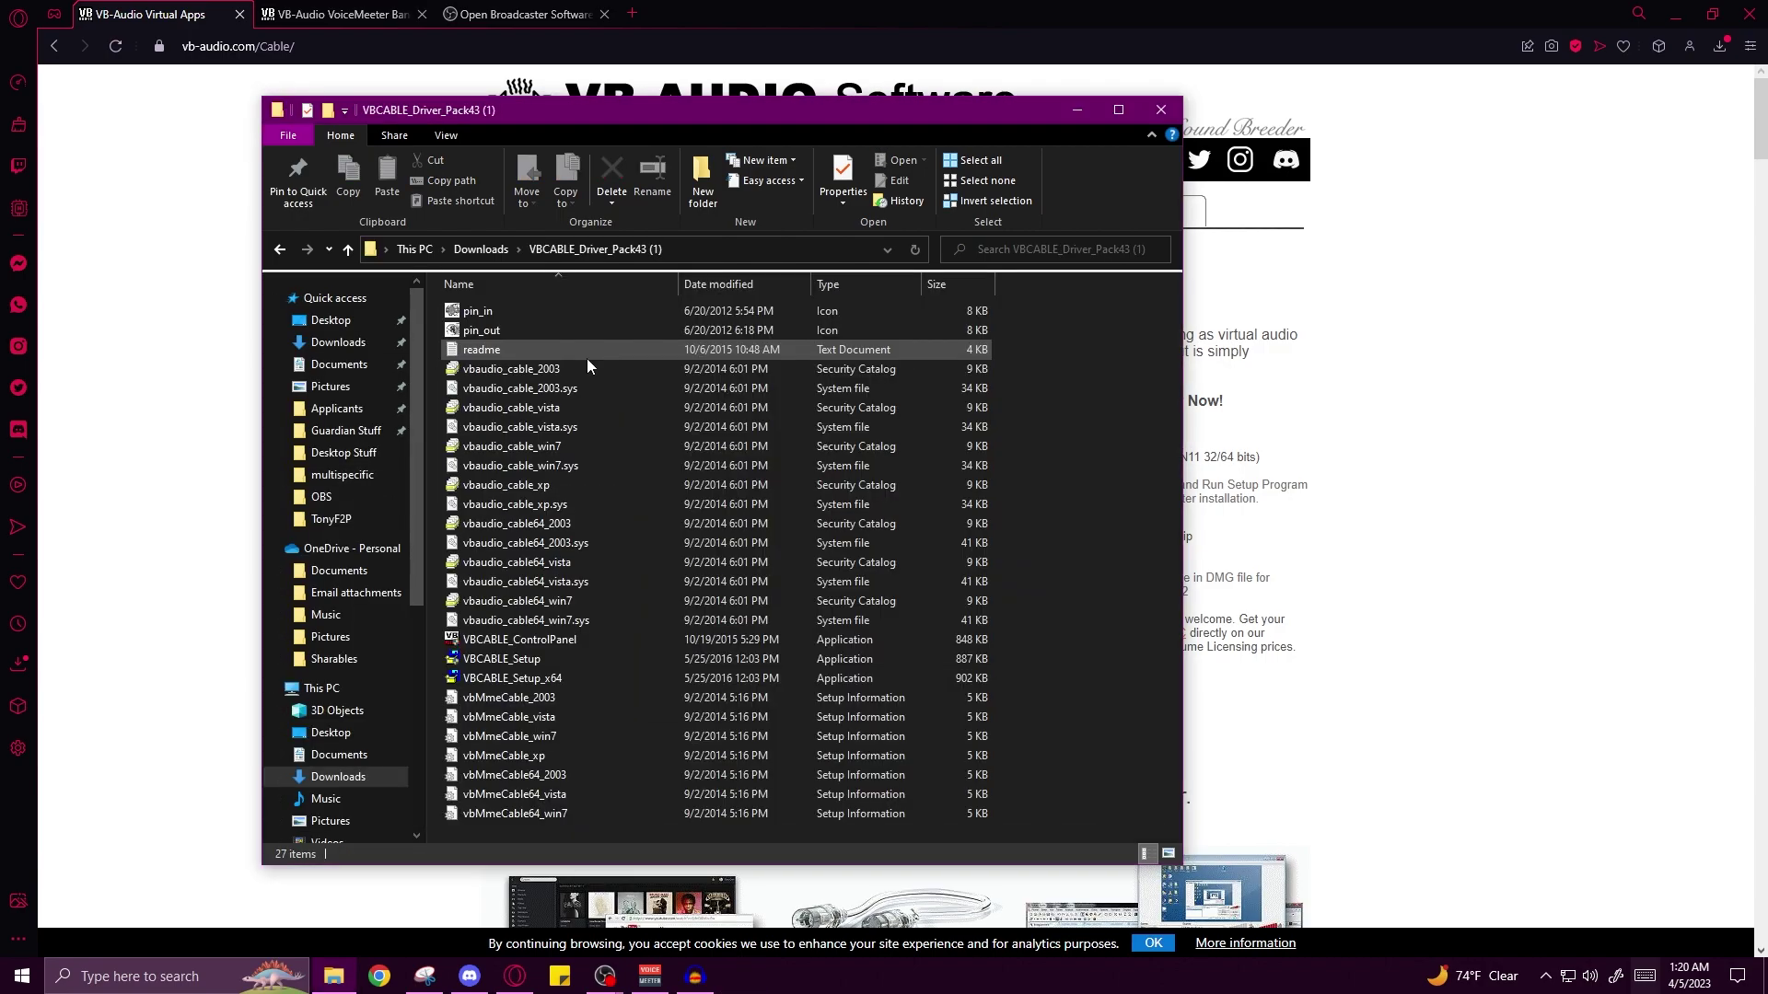
pyautogui.rightClick(562, 677)
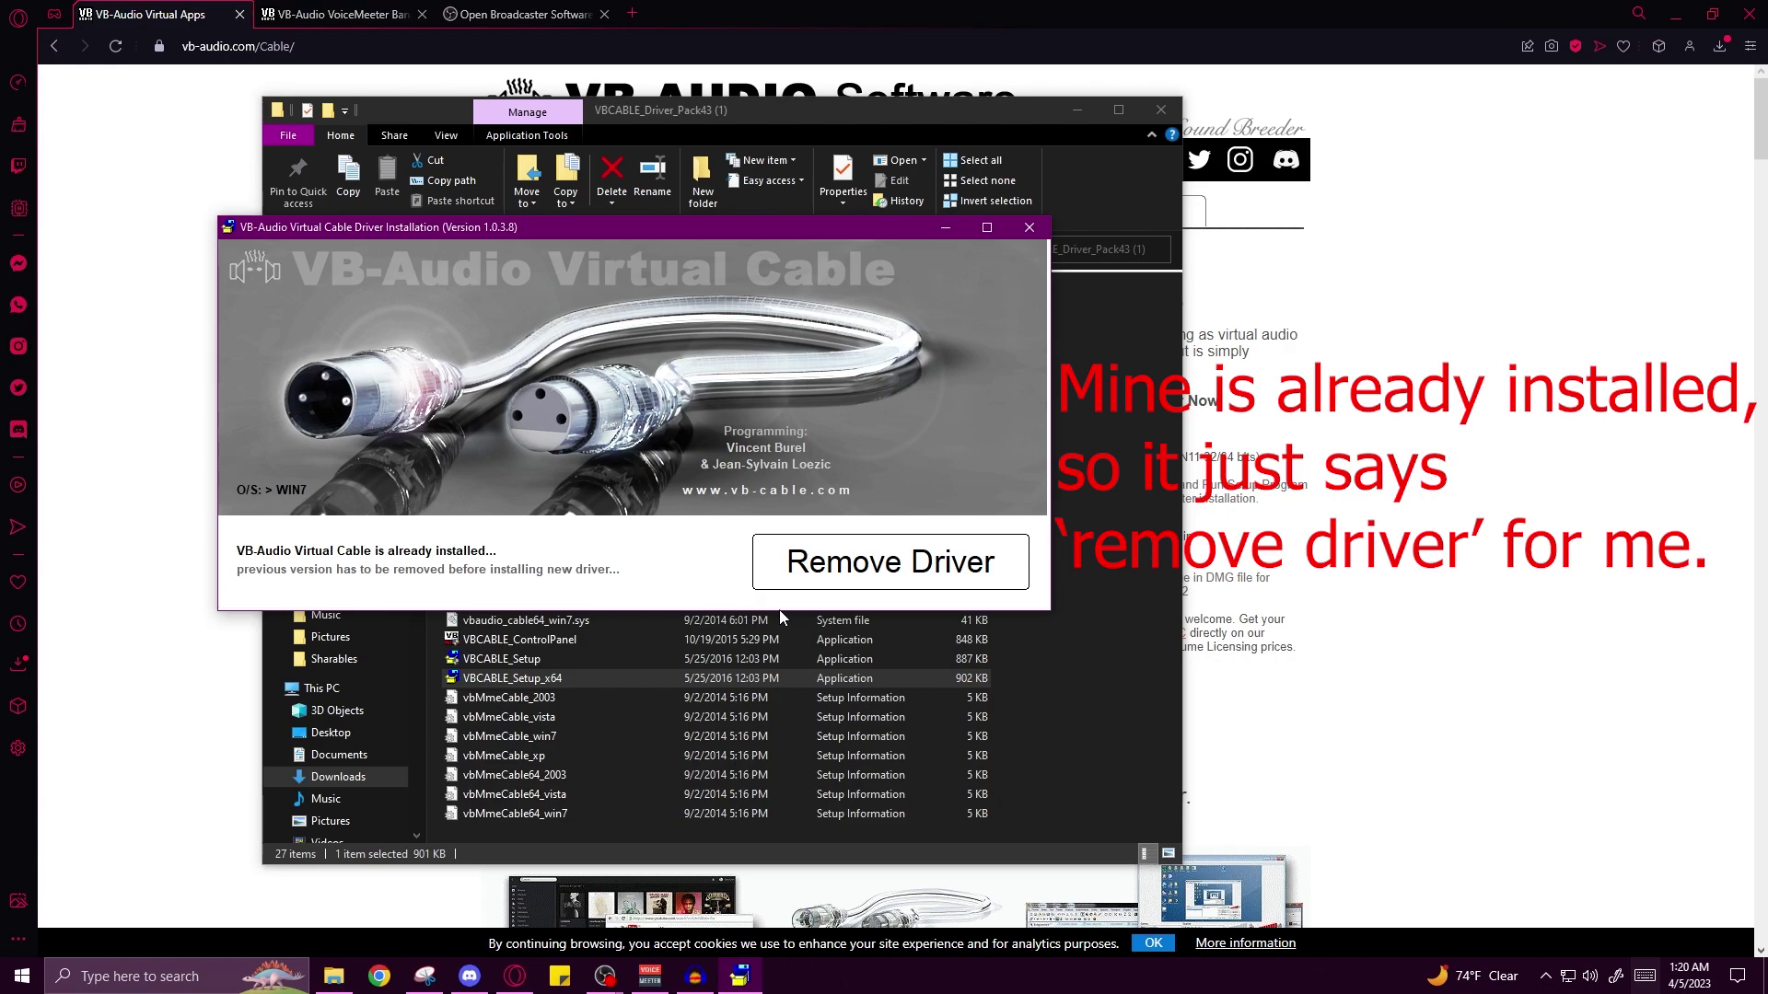
pyautogui.click(1046, 226)
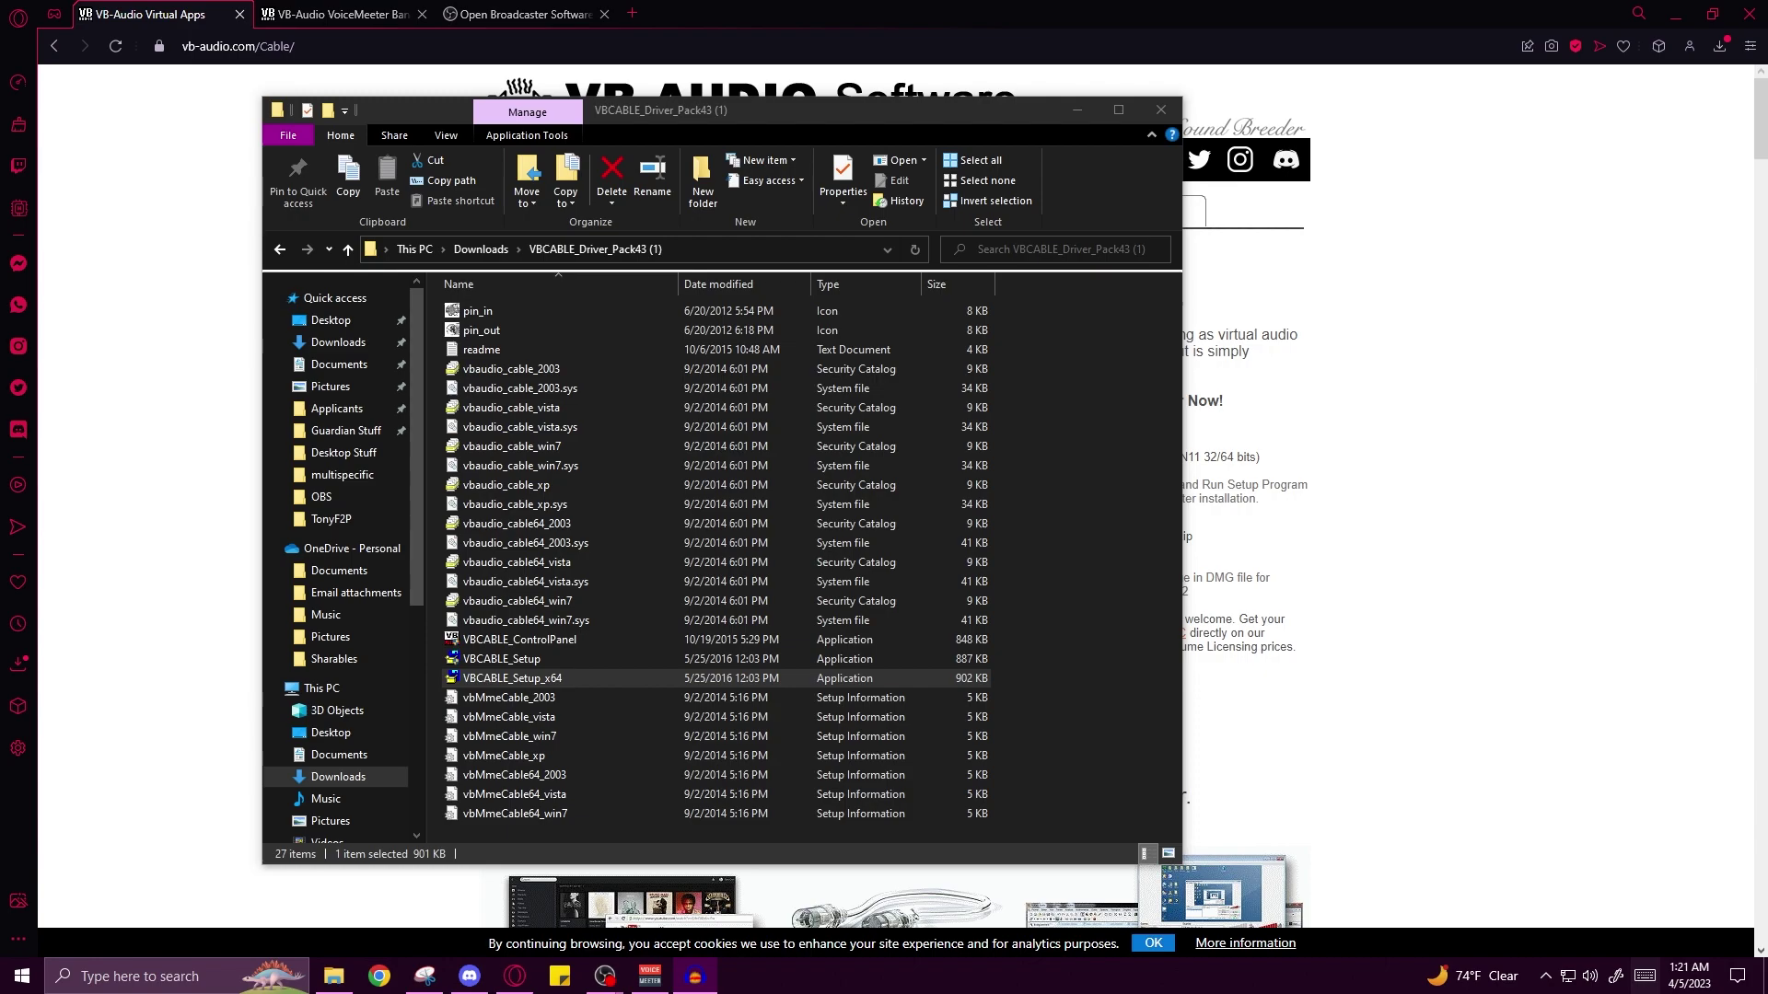
# - Open the Sound settings from Control Panel and select CABLE Input in the Playback list
pyautogui.press('super')
pyautogui.write('Control Panel')
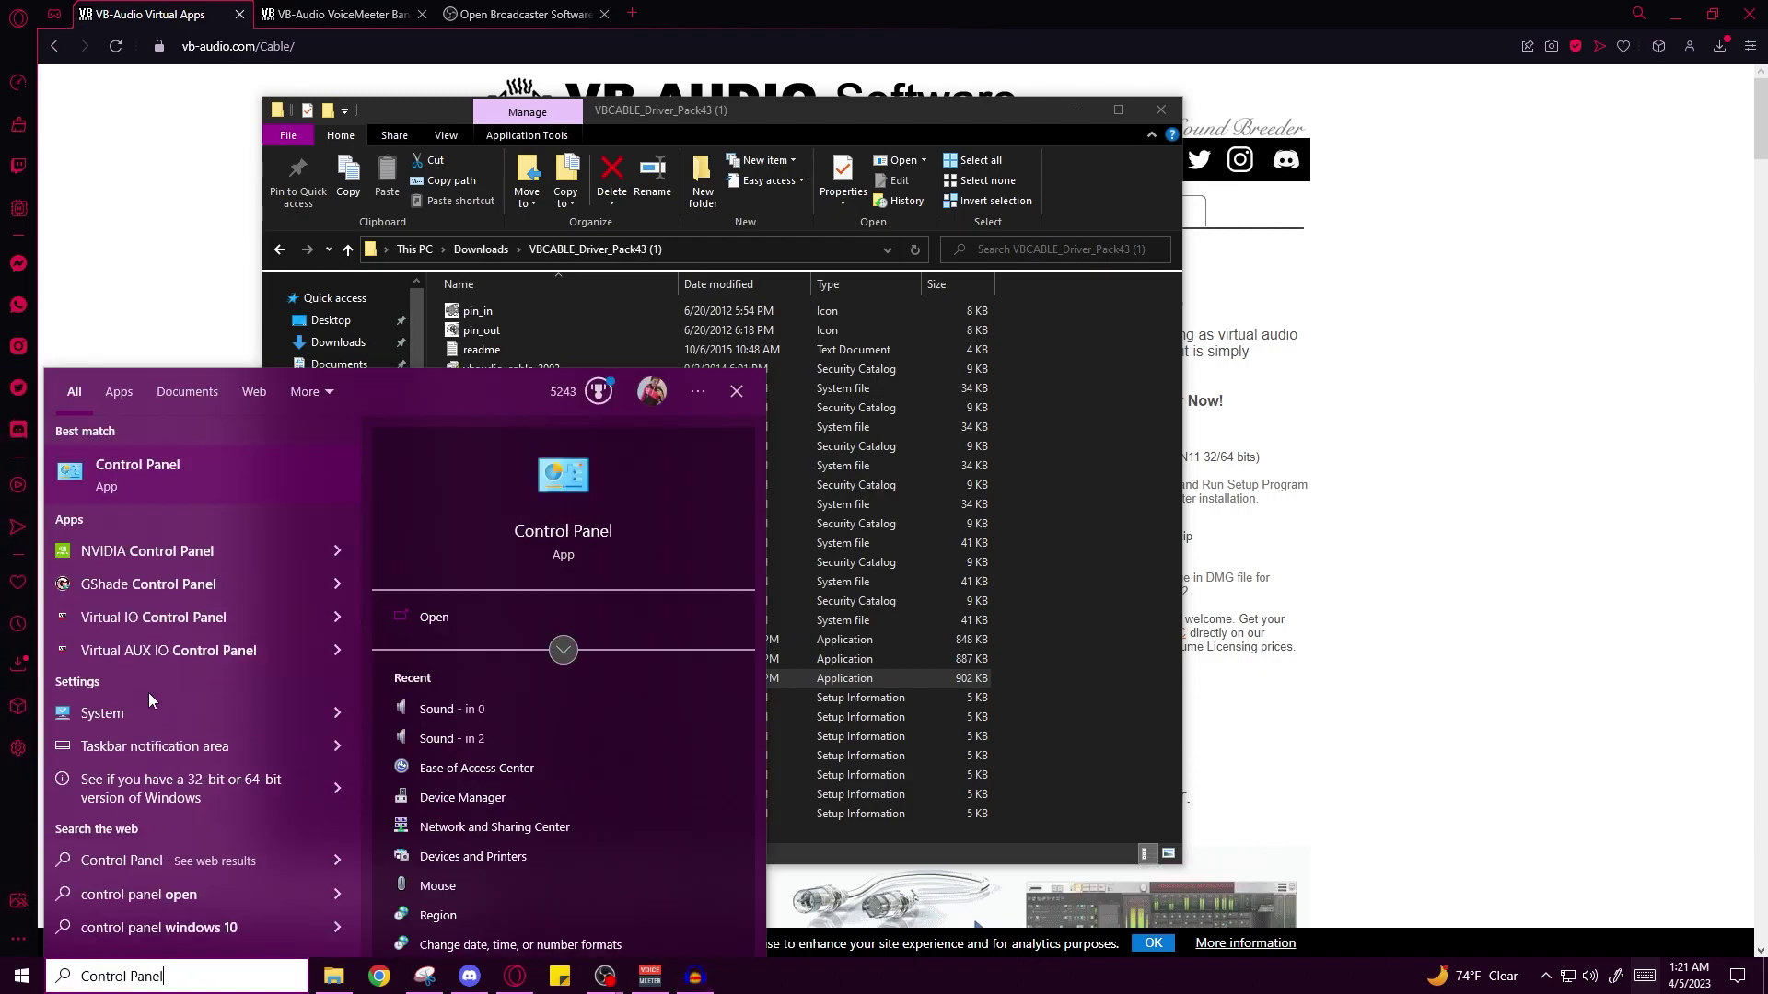
pyautogui.click(124, 483)
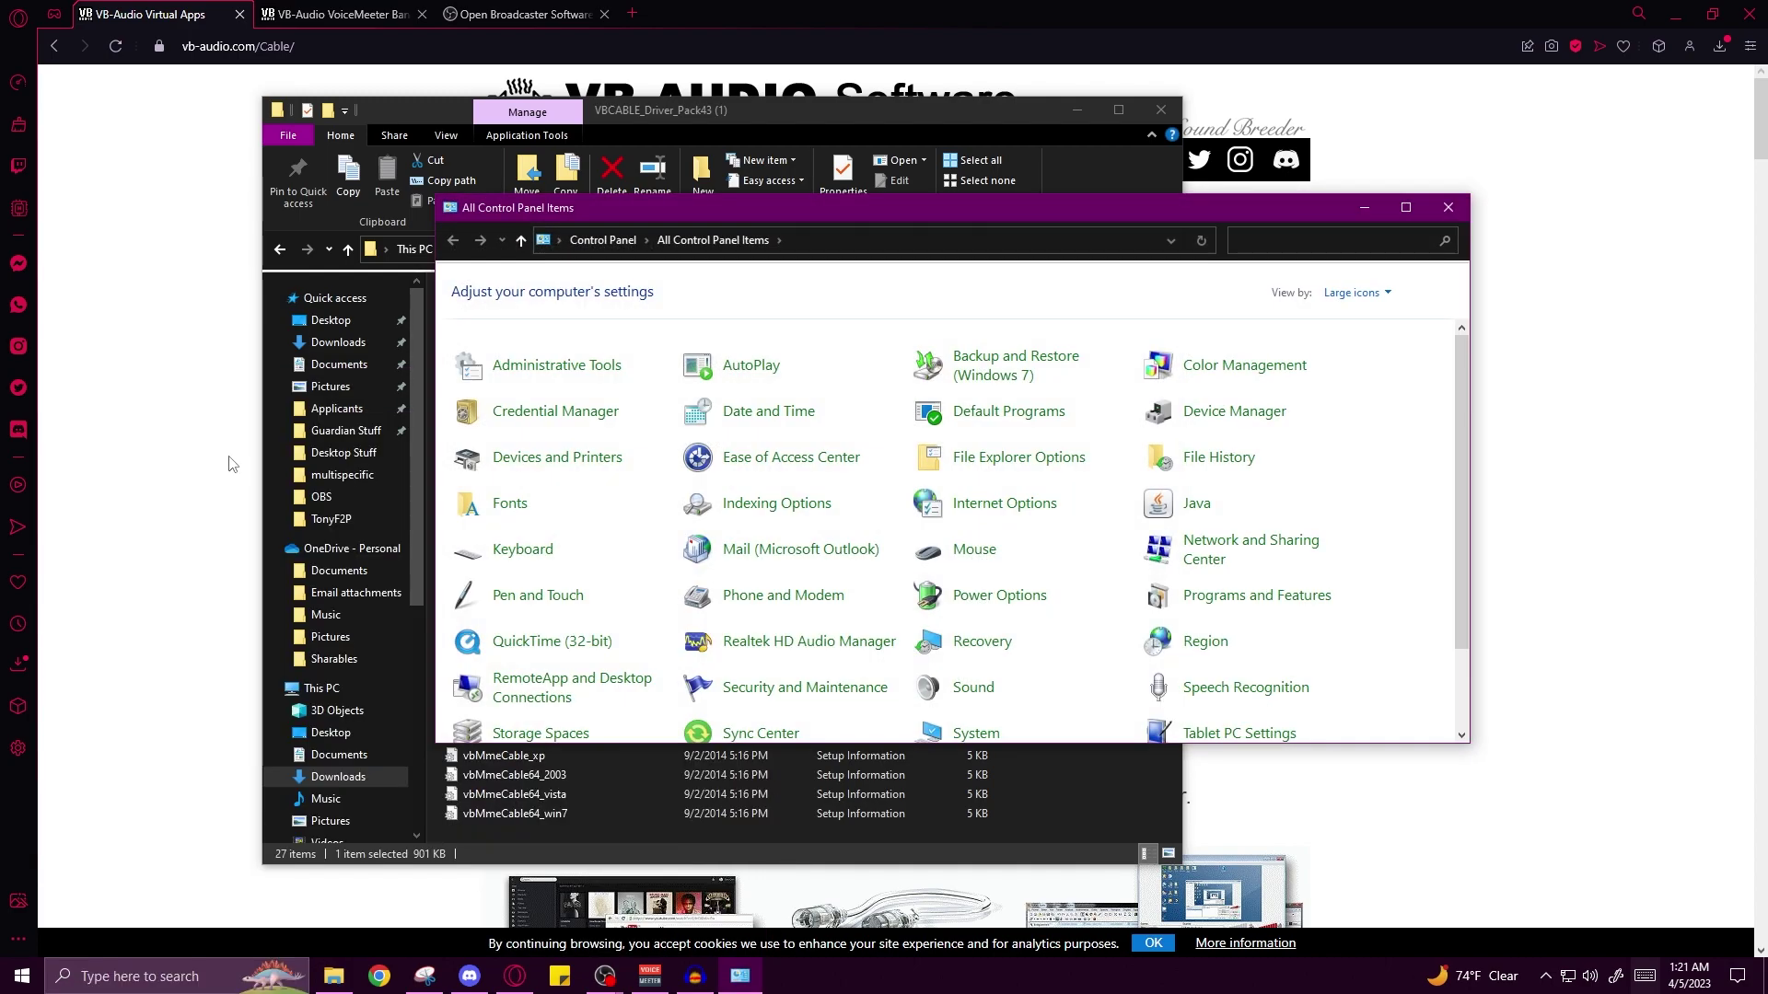
pyautogui.click(959, 693)
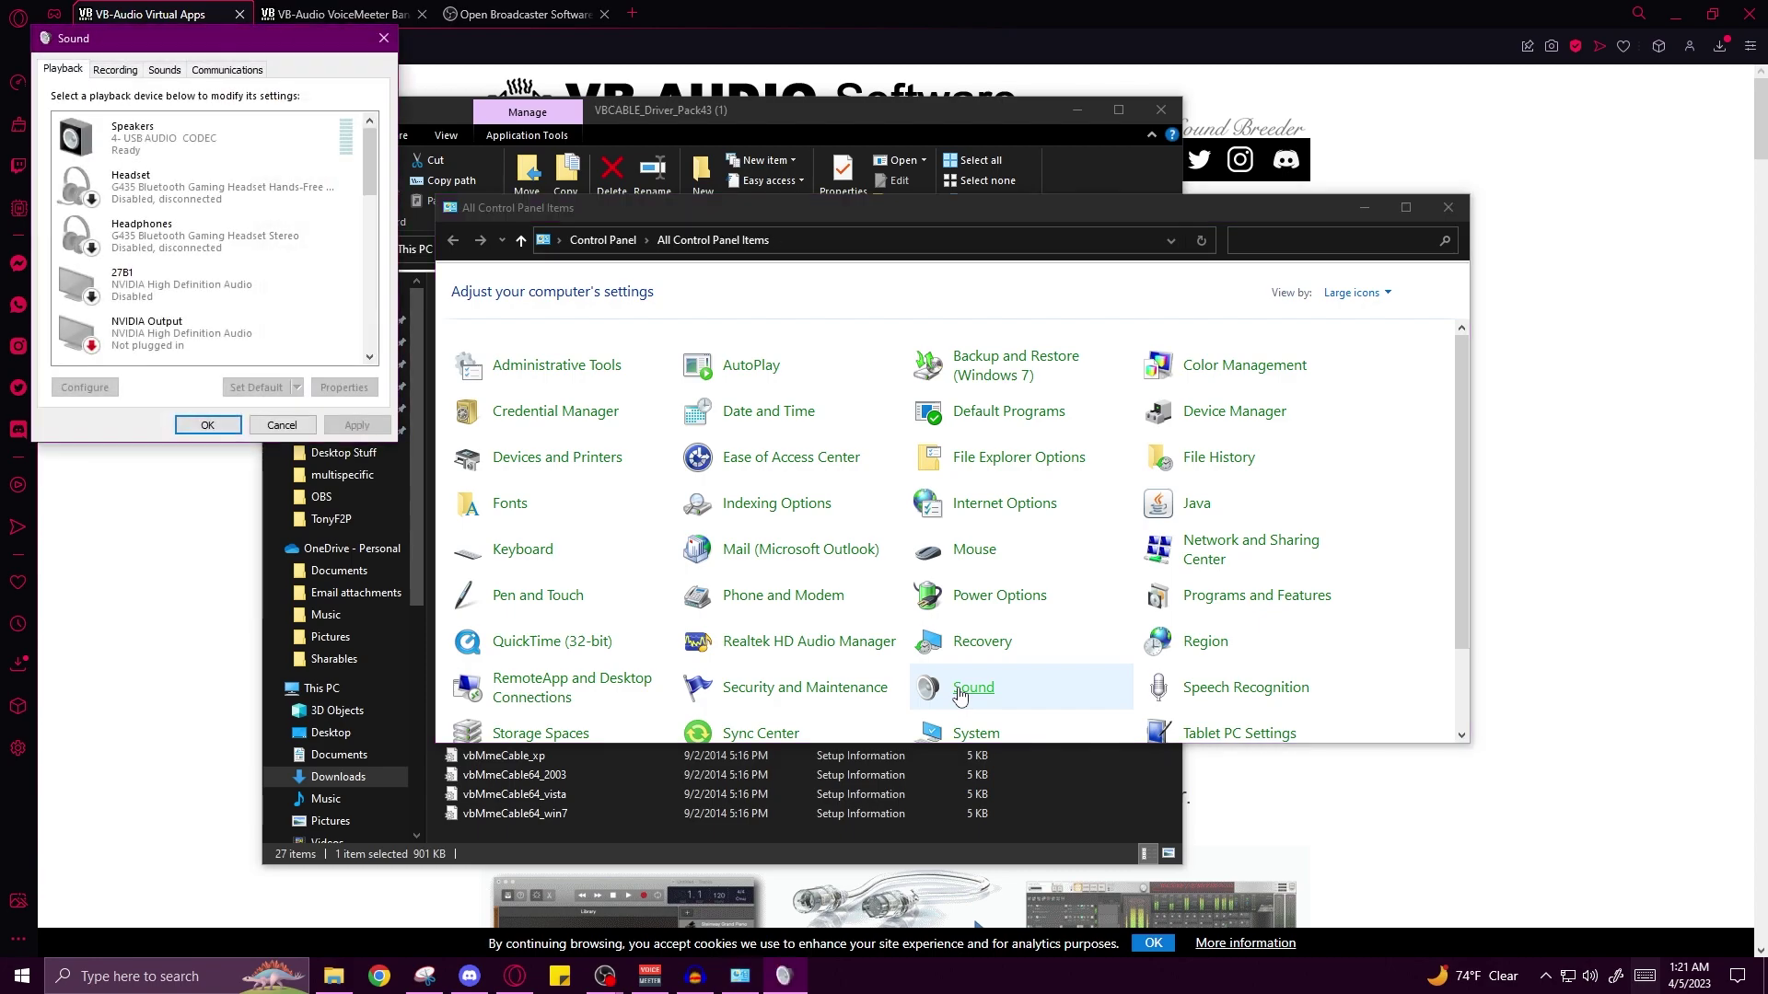
pyautogui.moveTo(257, 45); pyautogui.dragTo(904, 300)
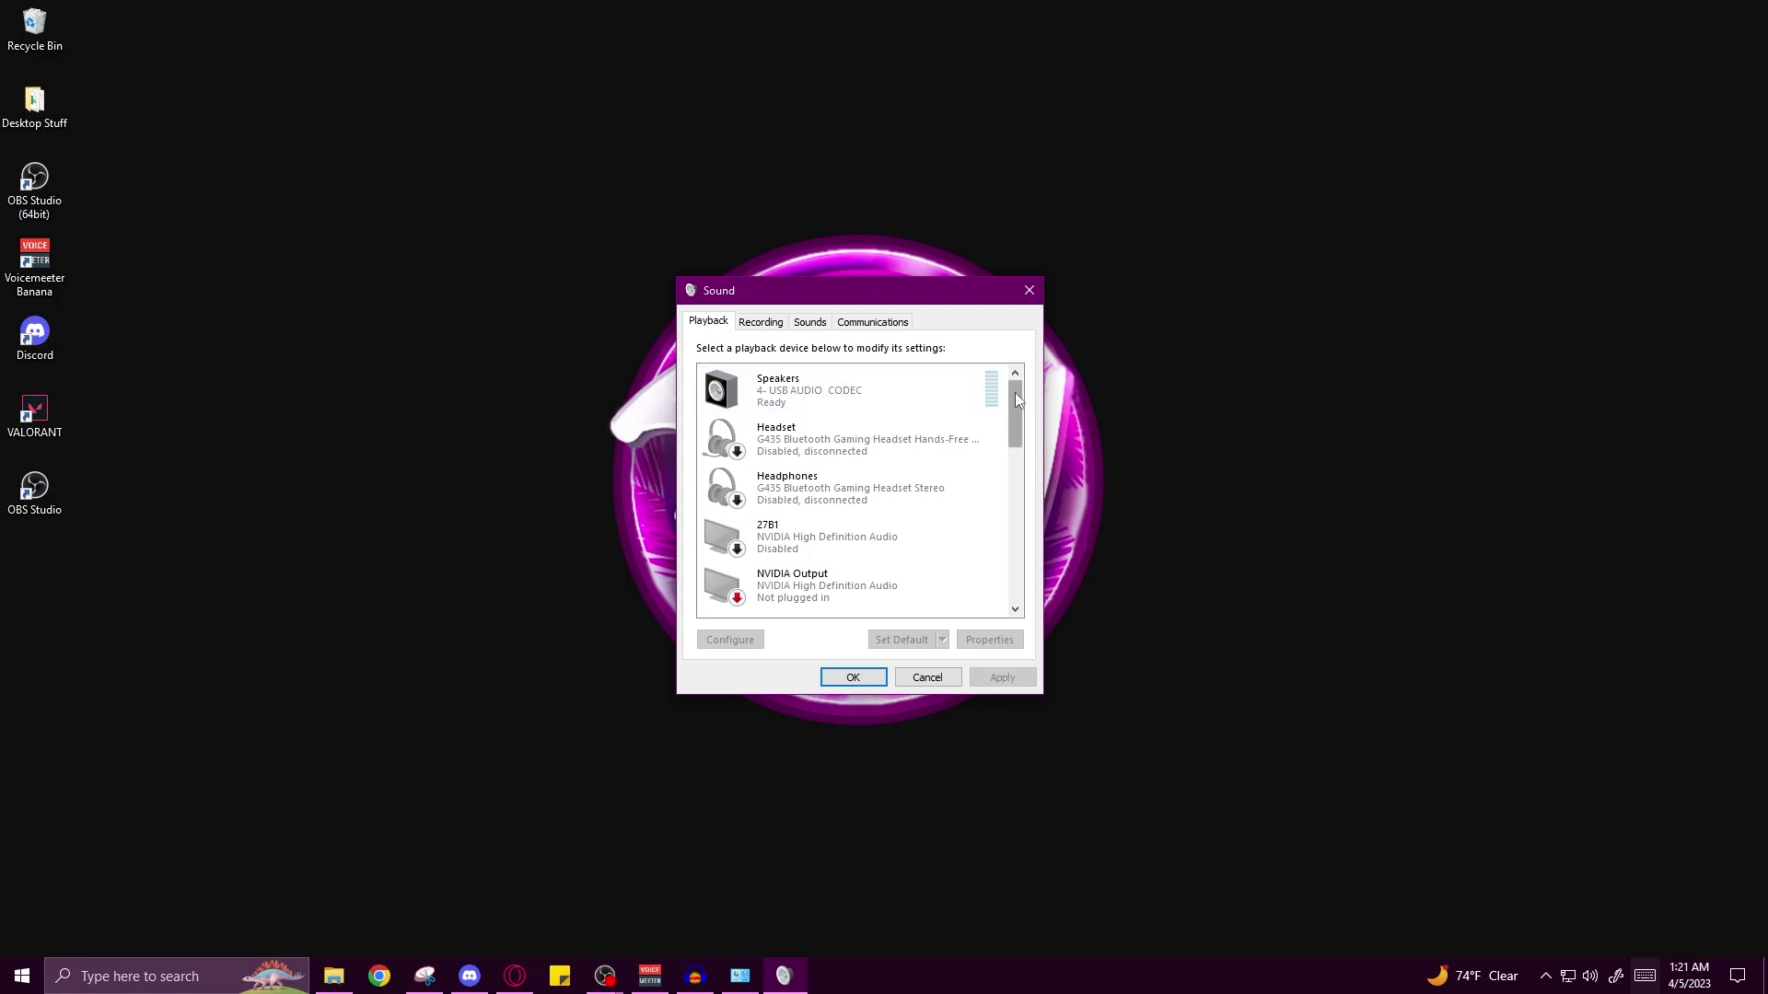
pyautogui.moveTo(1014, 392); pyautogui.dragTo(1007, 548)
pyautogui.click(828, 416)
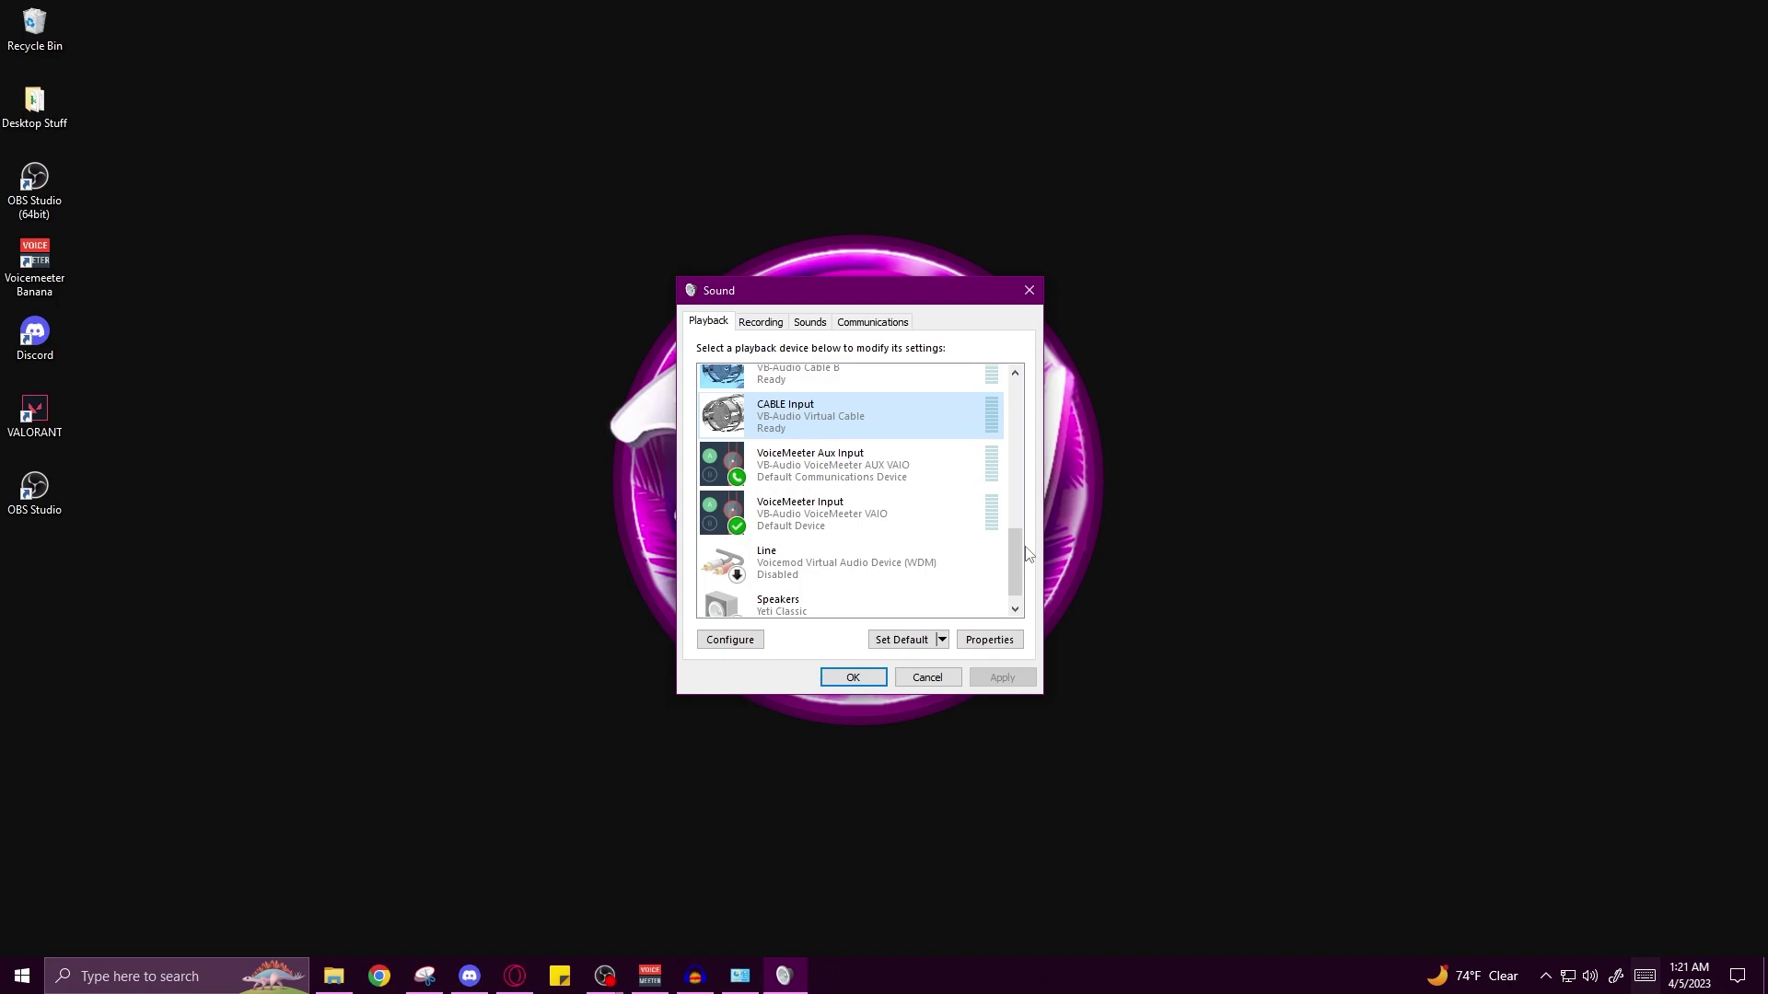
pyautogui.press('super')
pyautogui.write('Sound S')
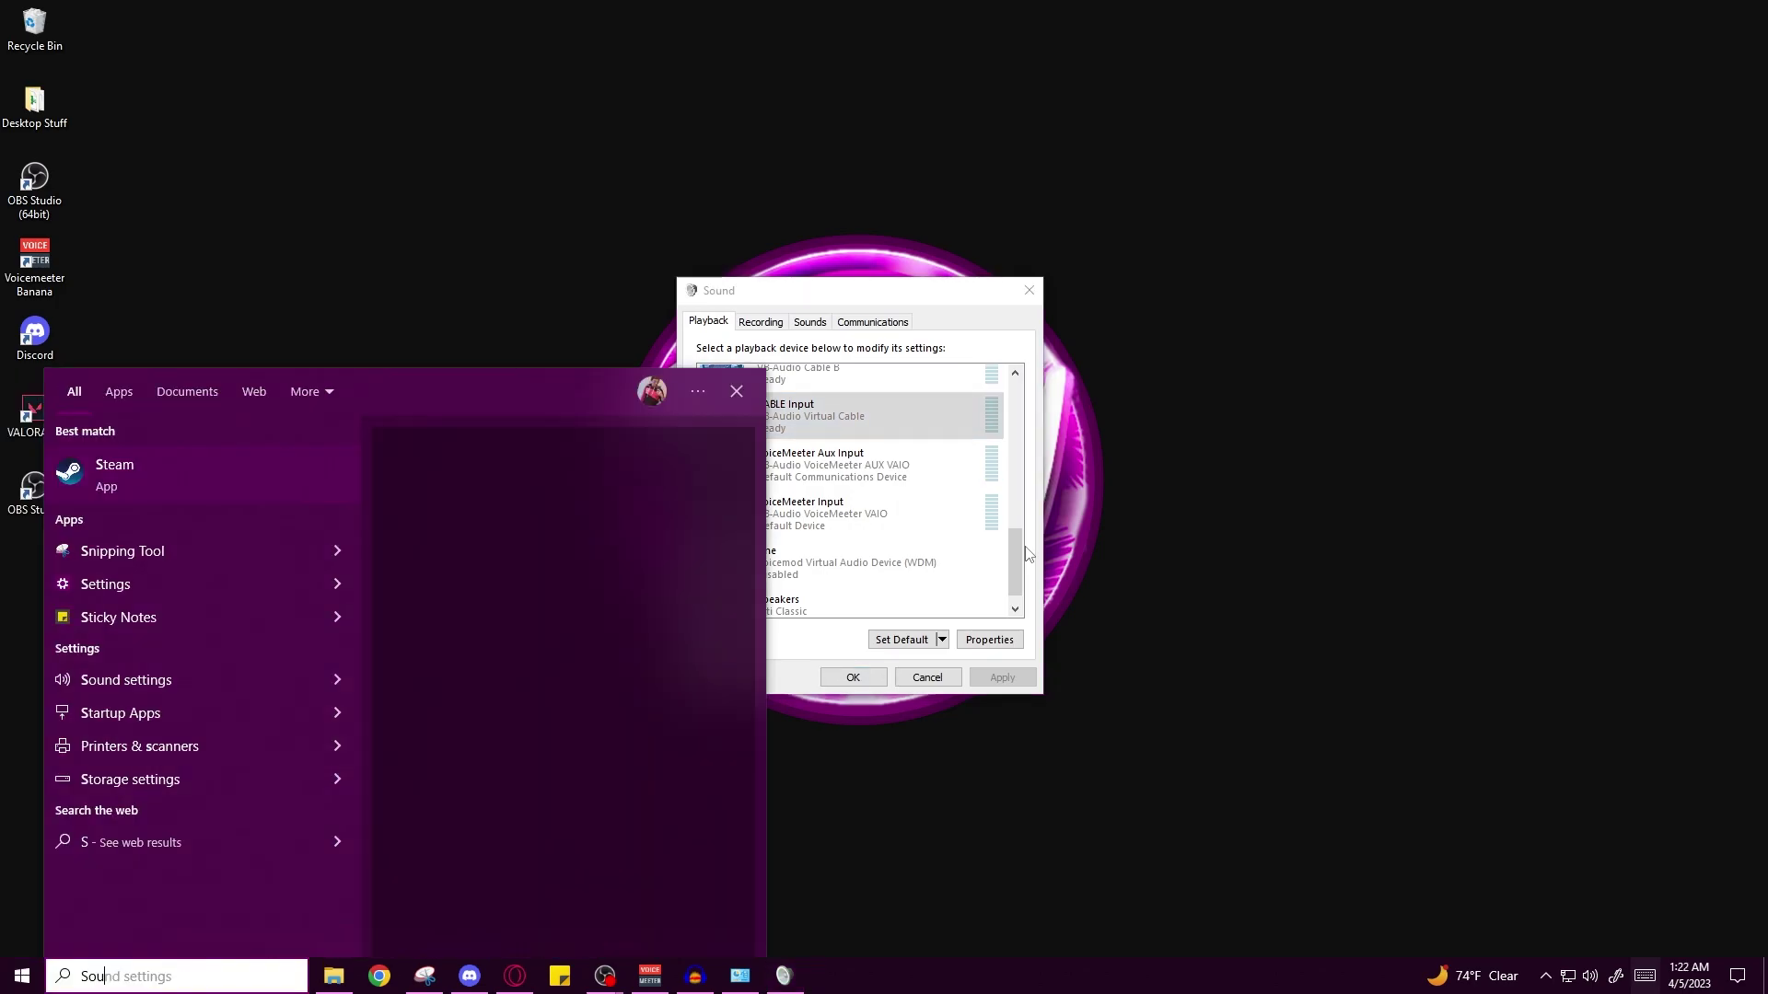
pyautogui.write('ettings')
pyautogui.press('Return')
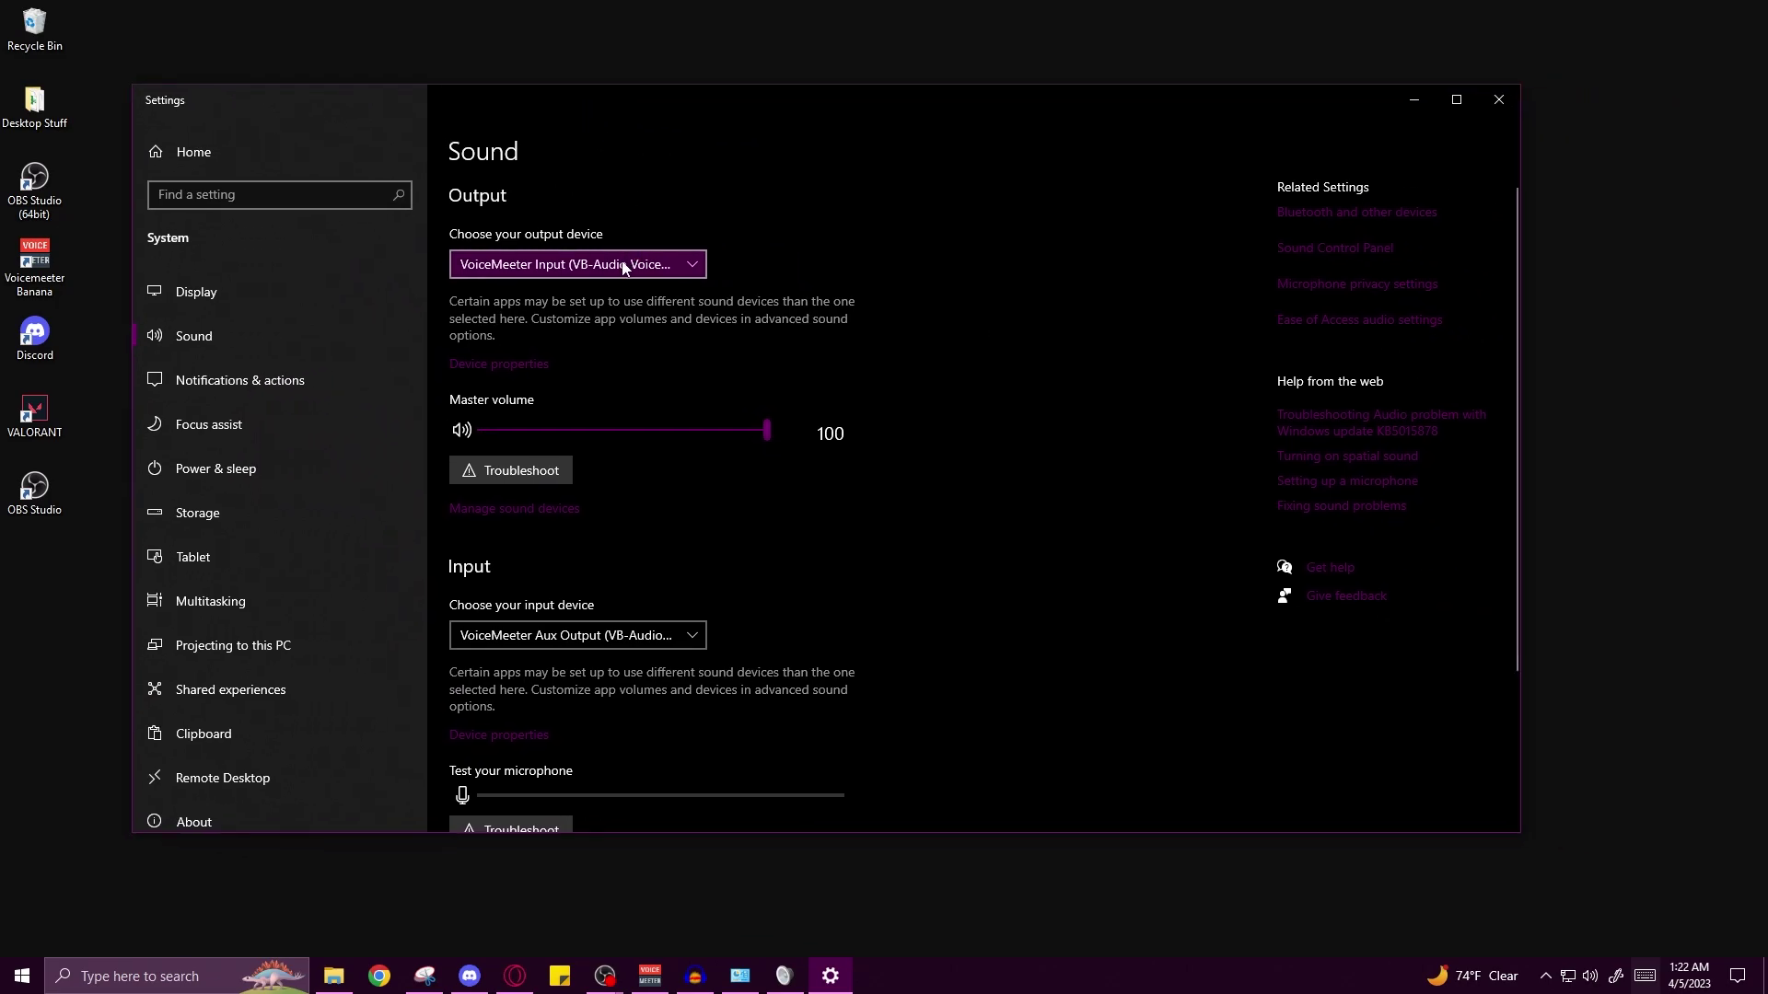
pyautogui.click(624, 268)
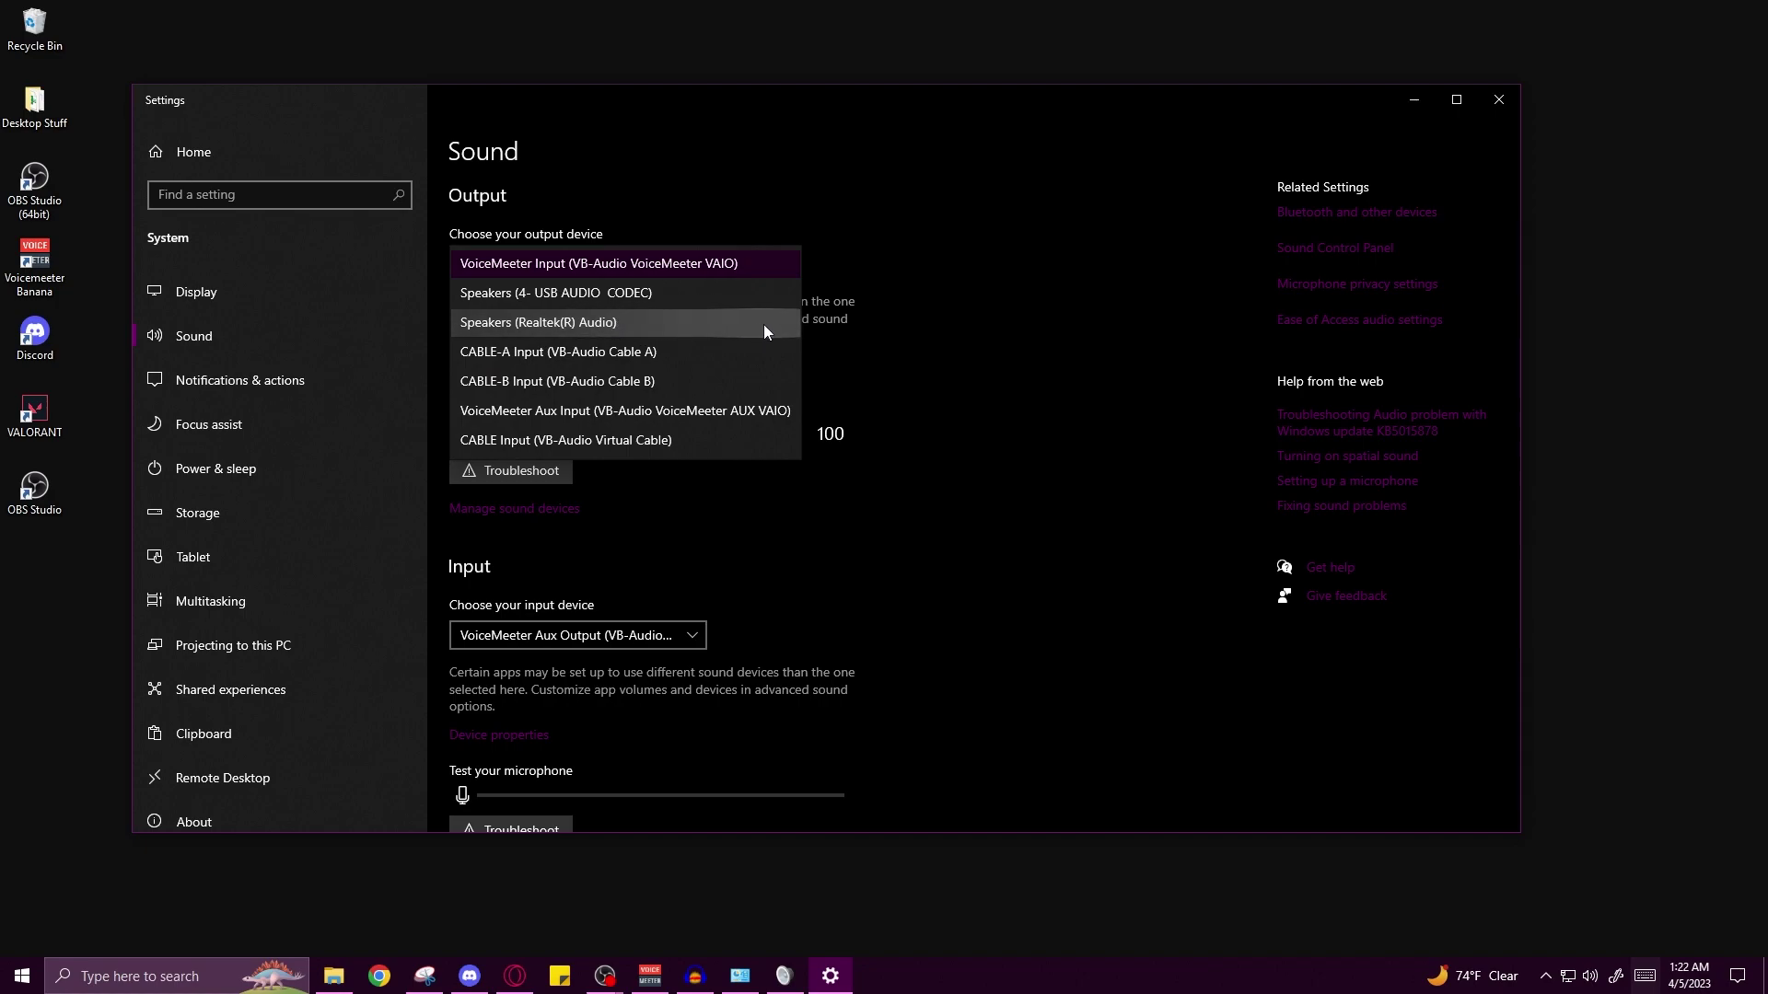
pyautogui.click(1030, 436)
pyautogui.click(690, 635)
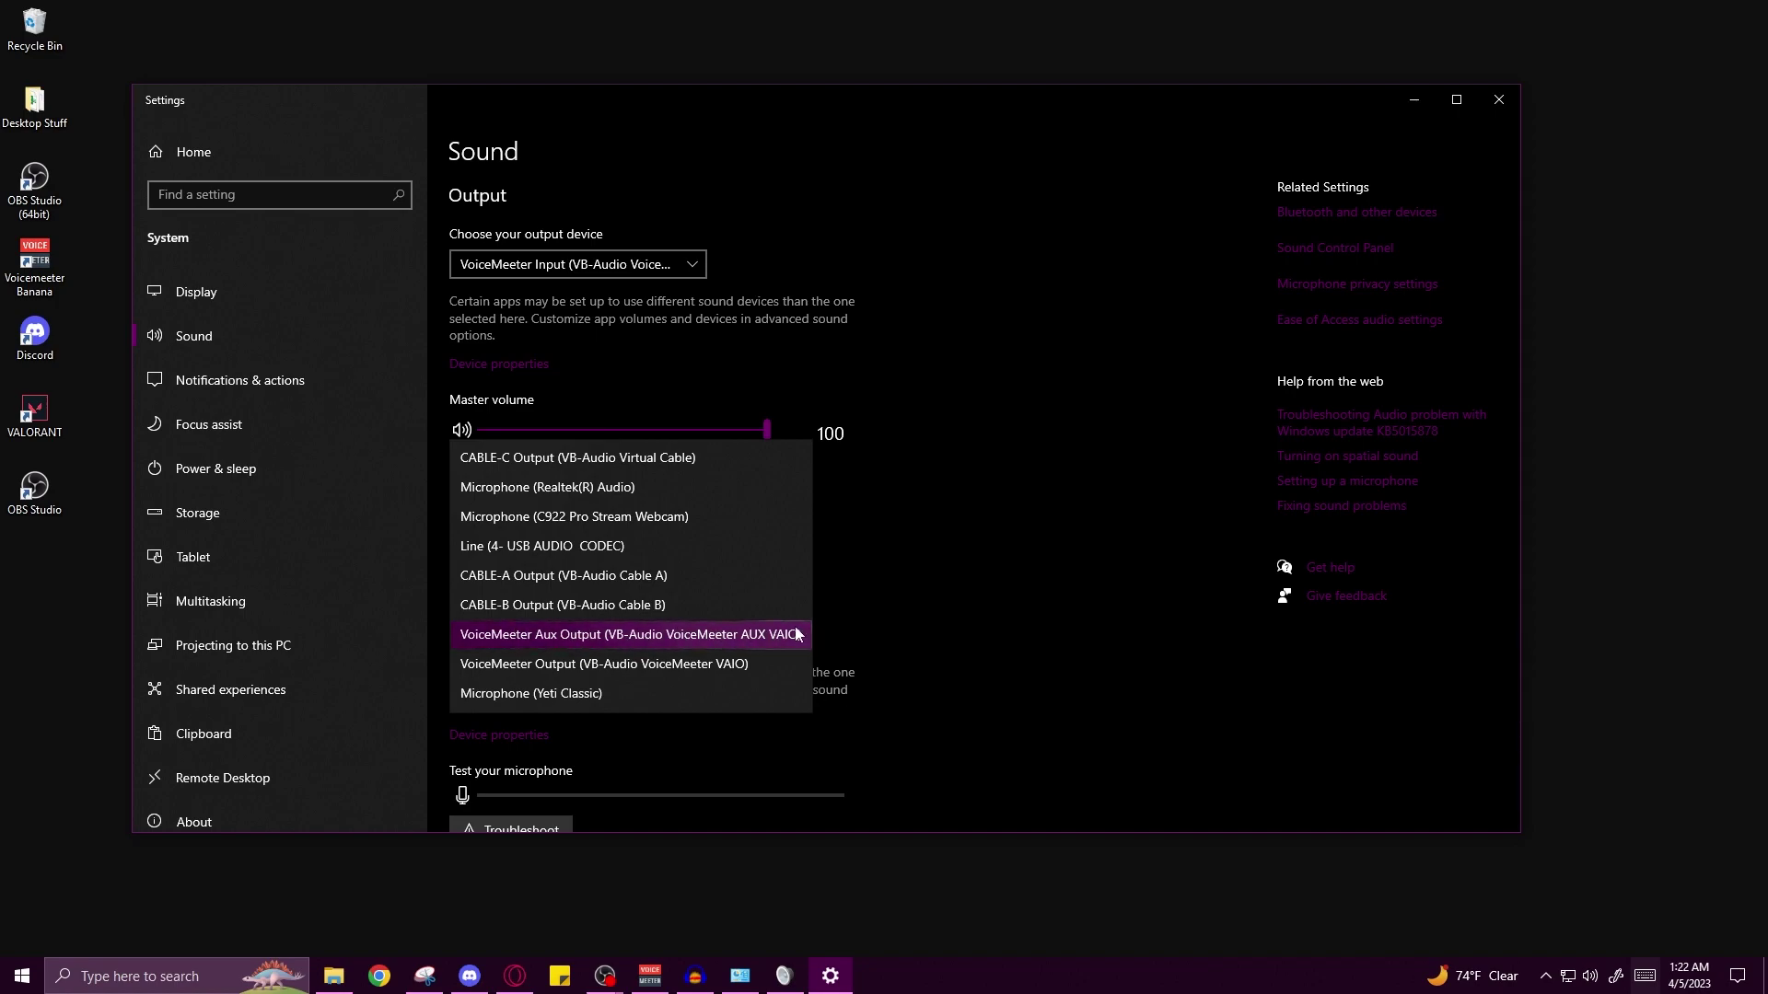
pyautogui.click(1062, 606)
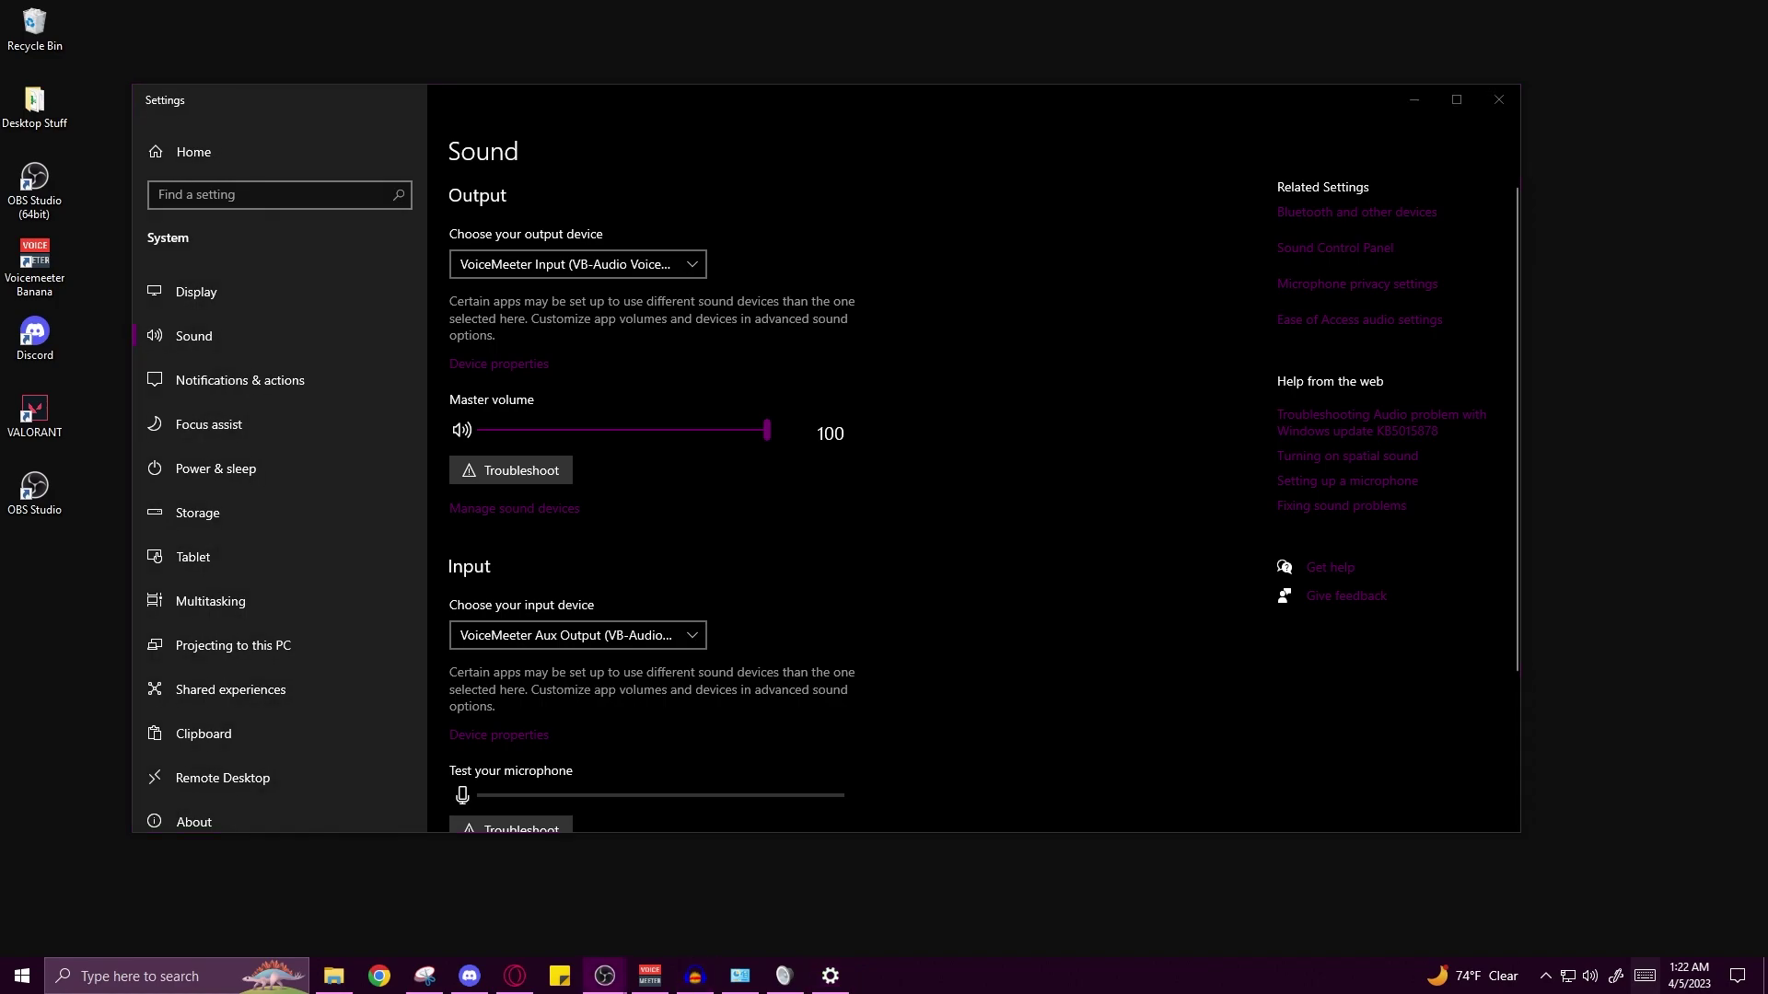
# - Close the Sound window and return to Opera's VB-CABLE page
pyautogui.click(1497, 101)
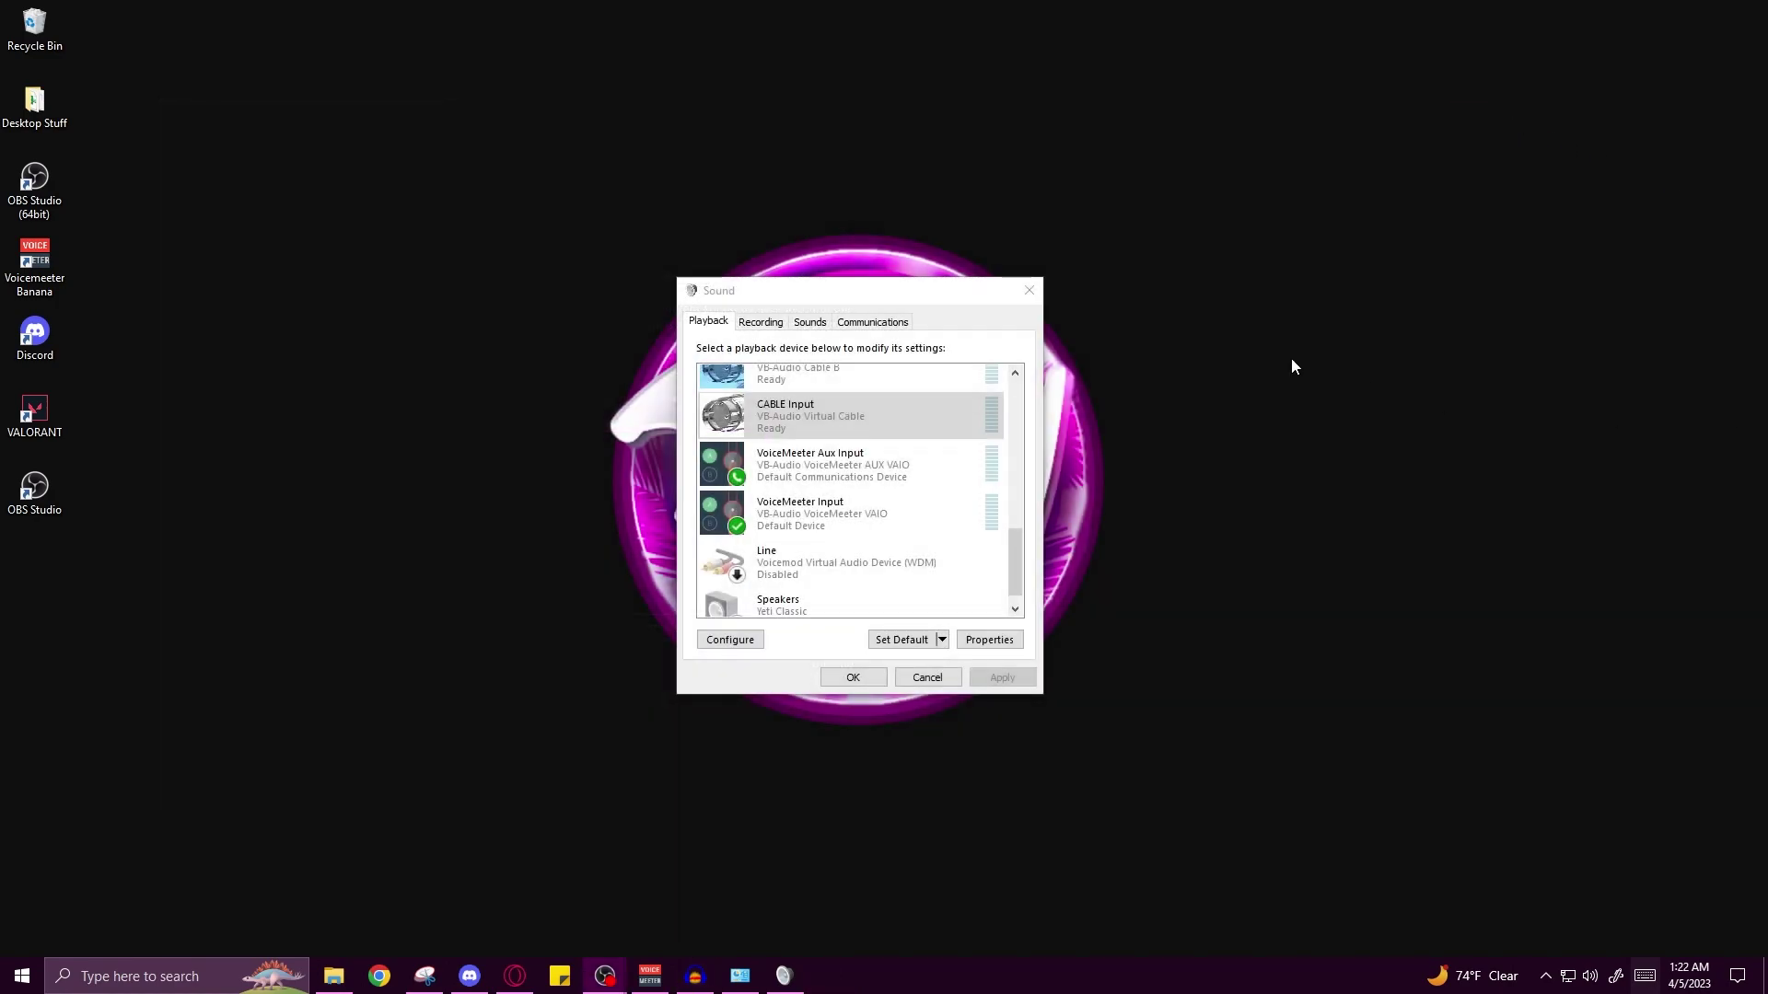
pyautogui.click(1029, 285)
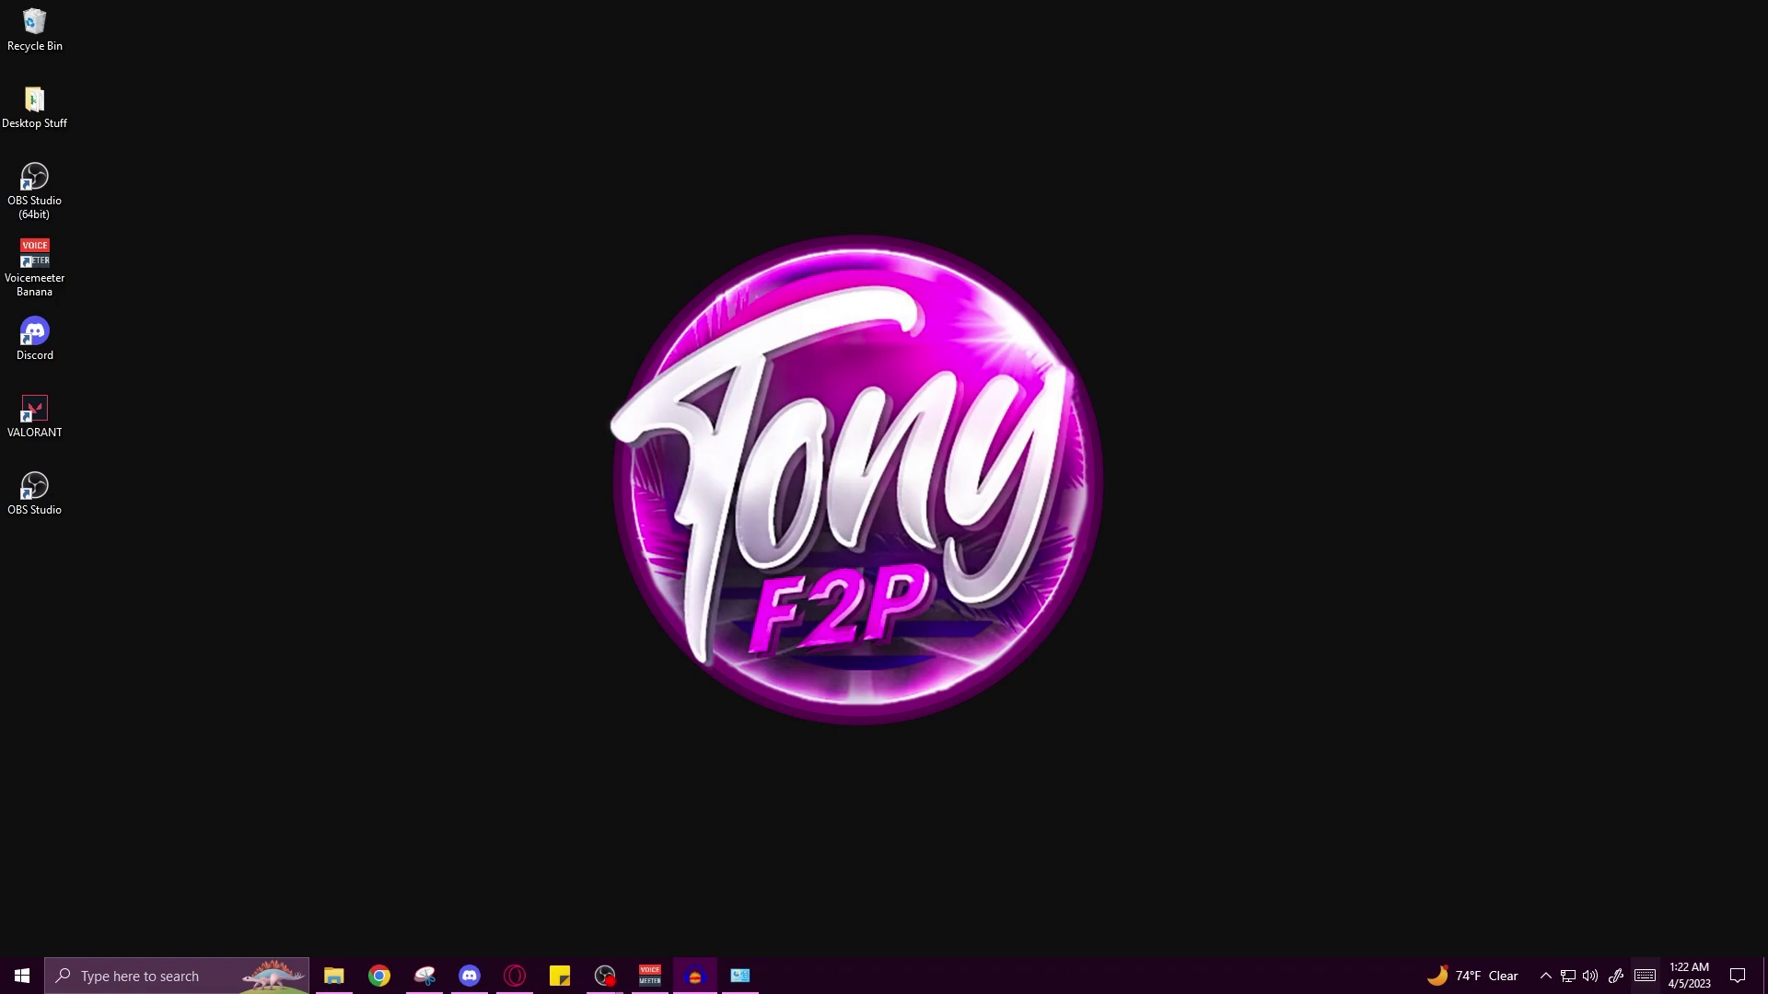
pyautogui.click(514, 976)
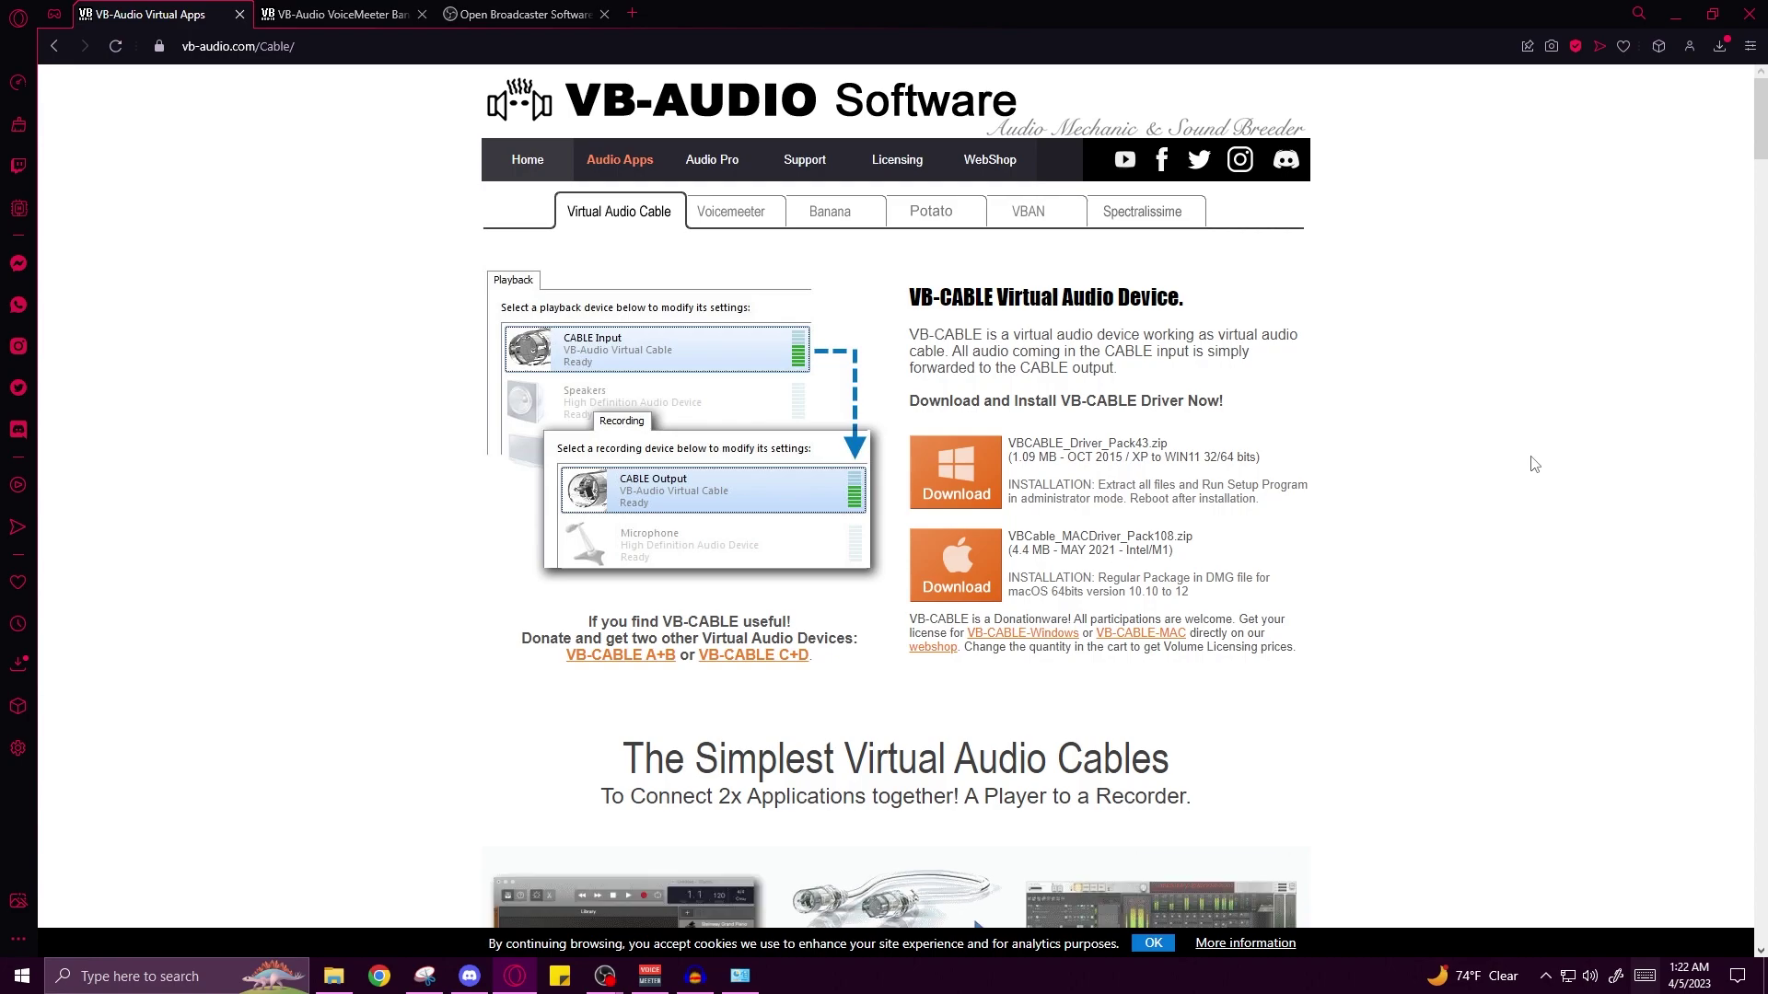
# - Get the VB-Cable A+B Windows package from the Additional Virtual Cables section
pyautogui.scroll(-8, 1534, 463)
pyautogui.scroll(-7, 1533, 463)
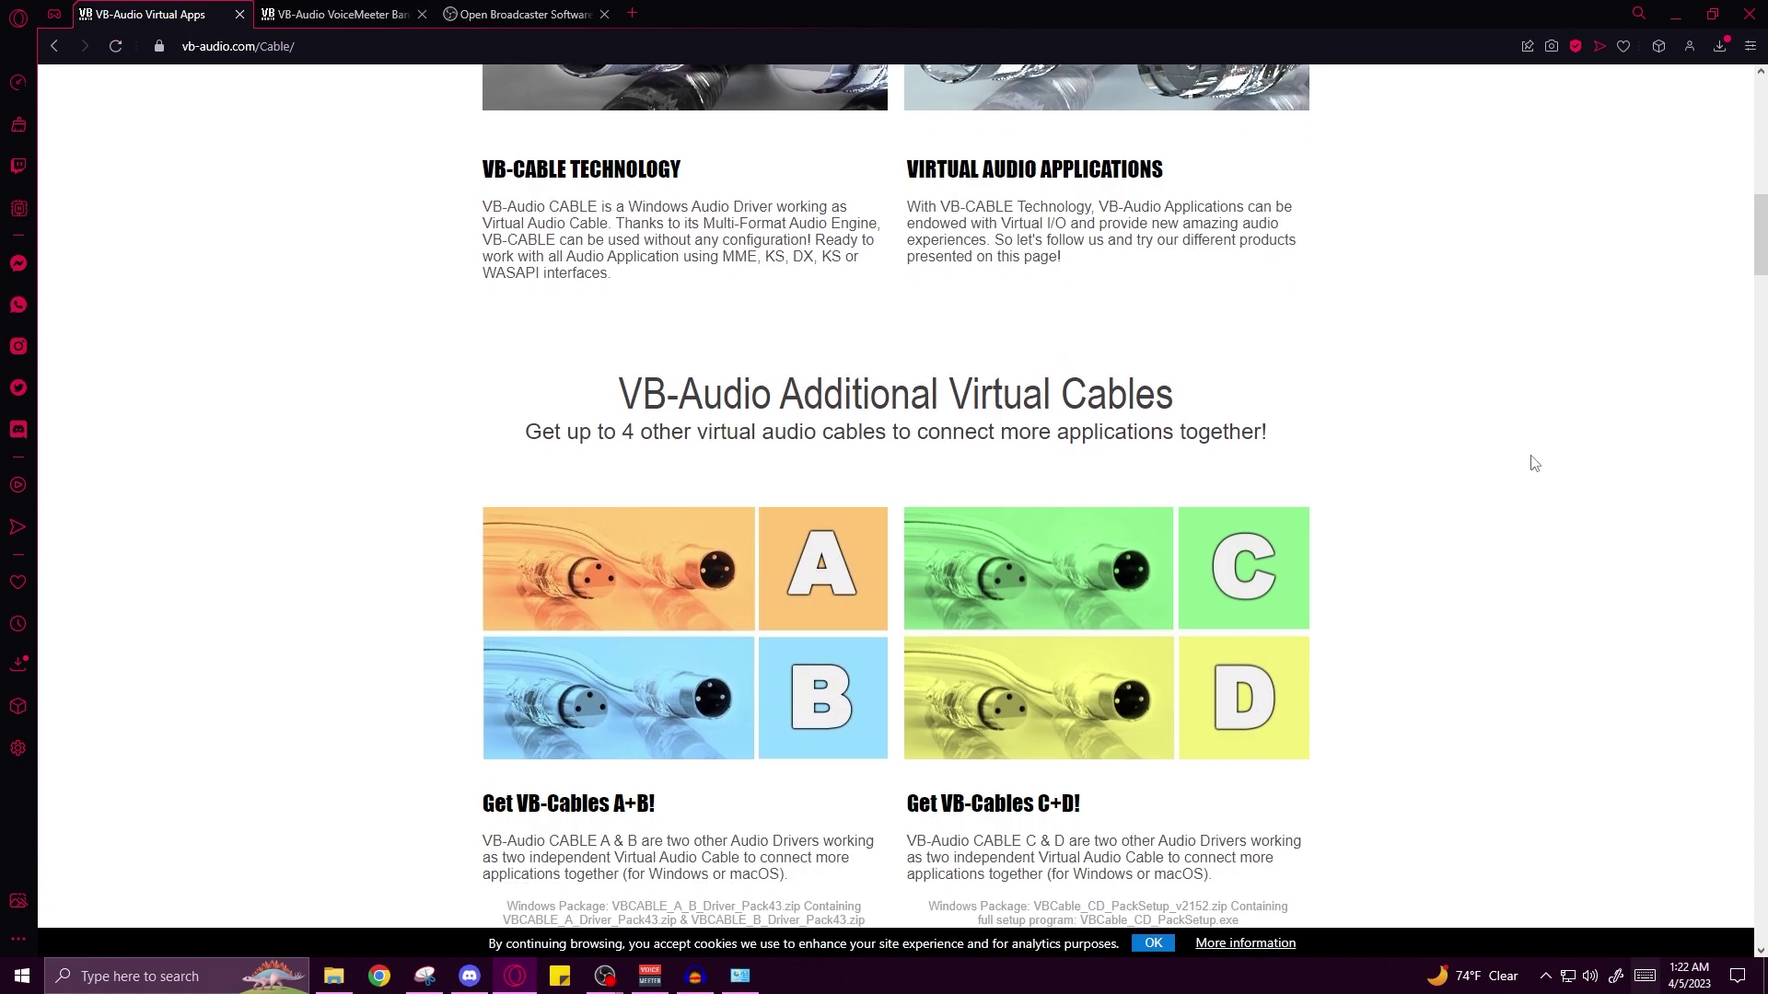
pyautogui.scroll(-3, 1533, 463)
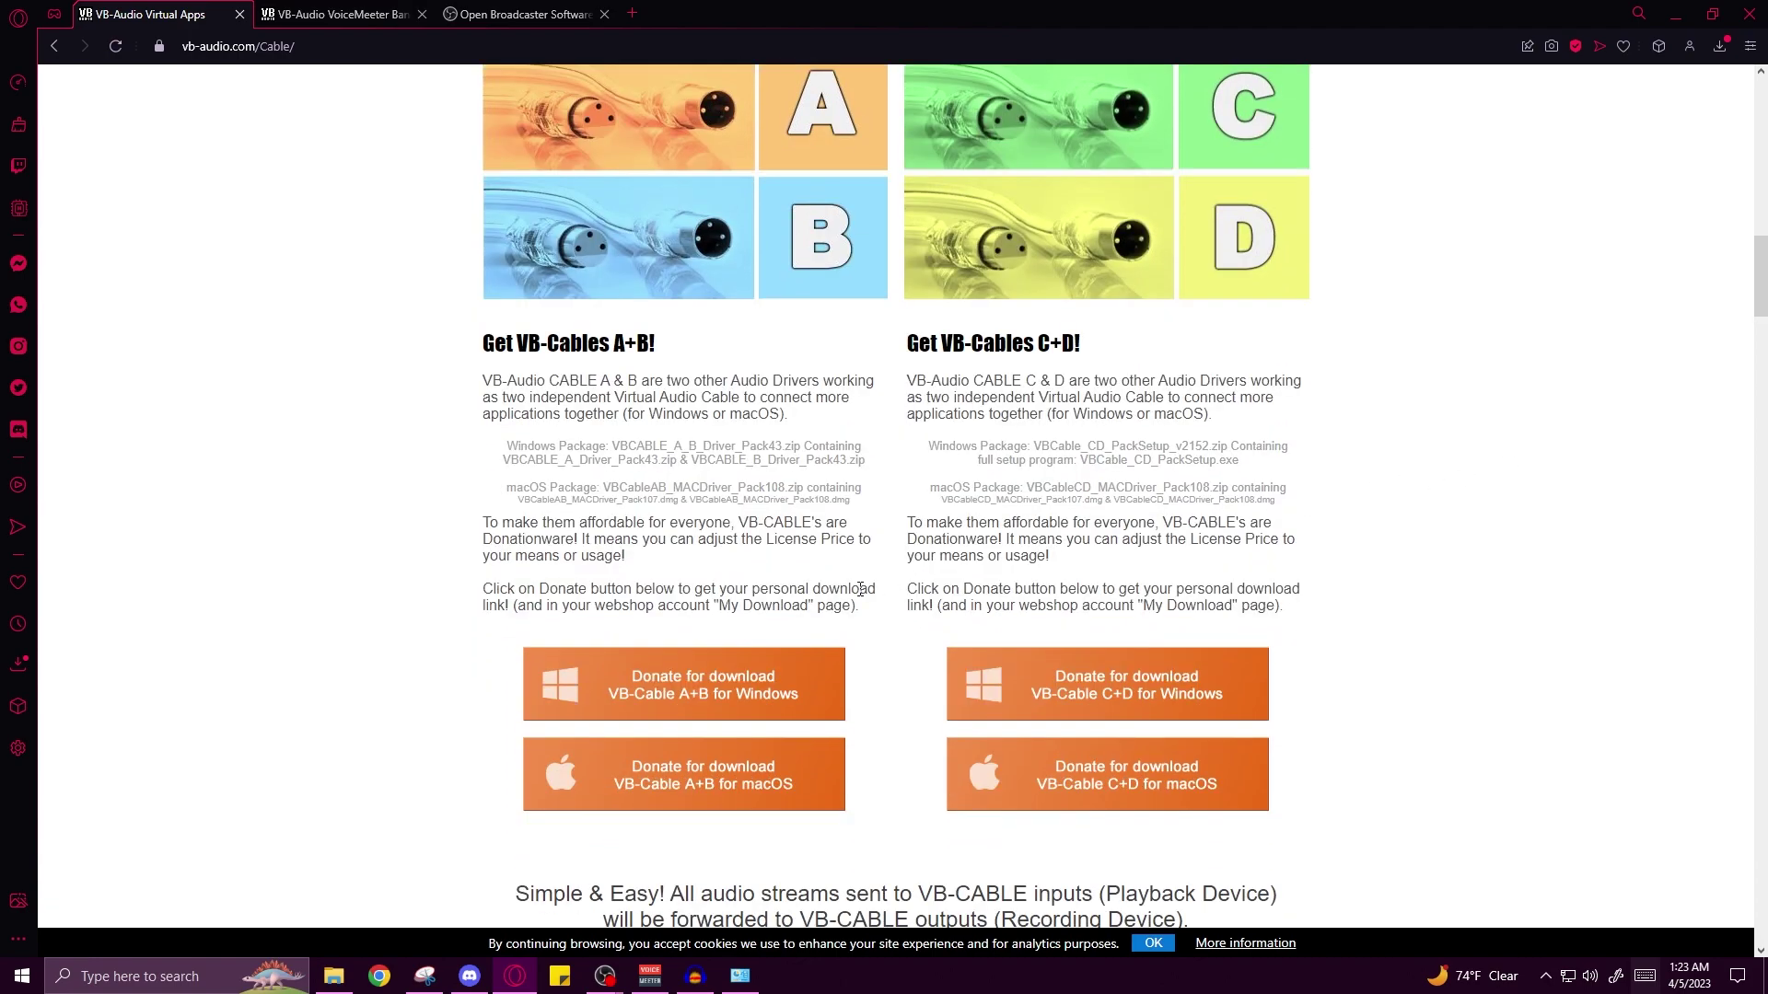
pyautogui.click(727, 693)
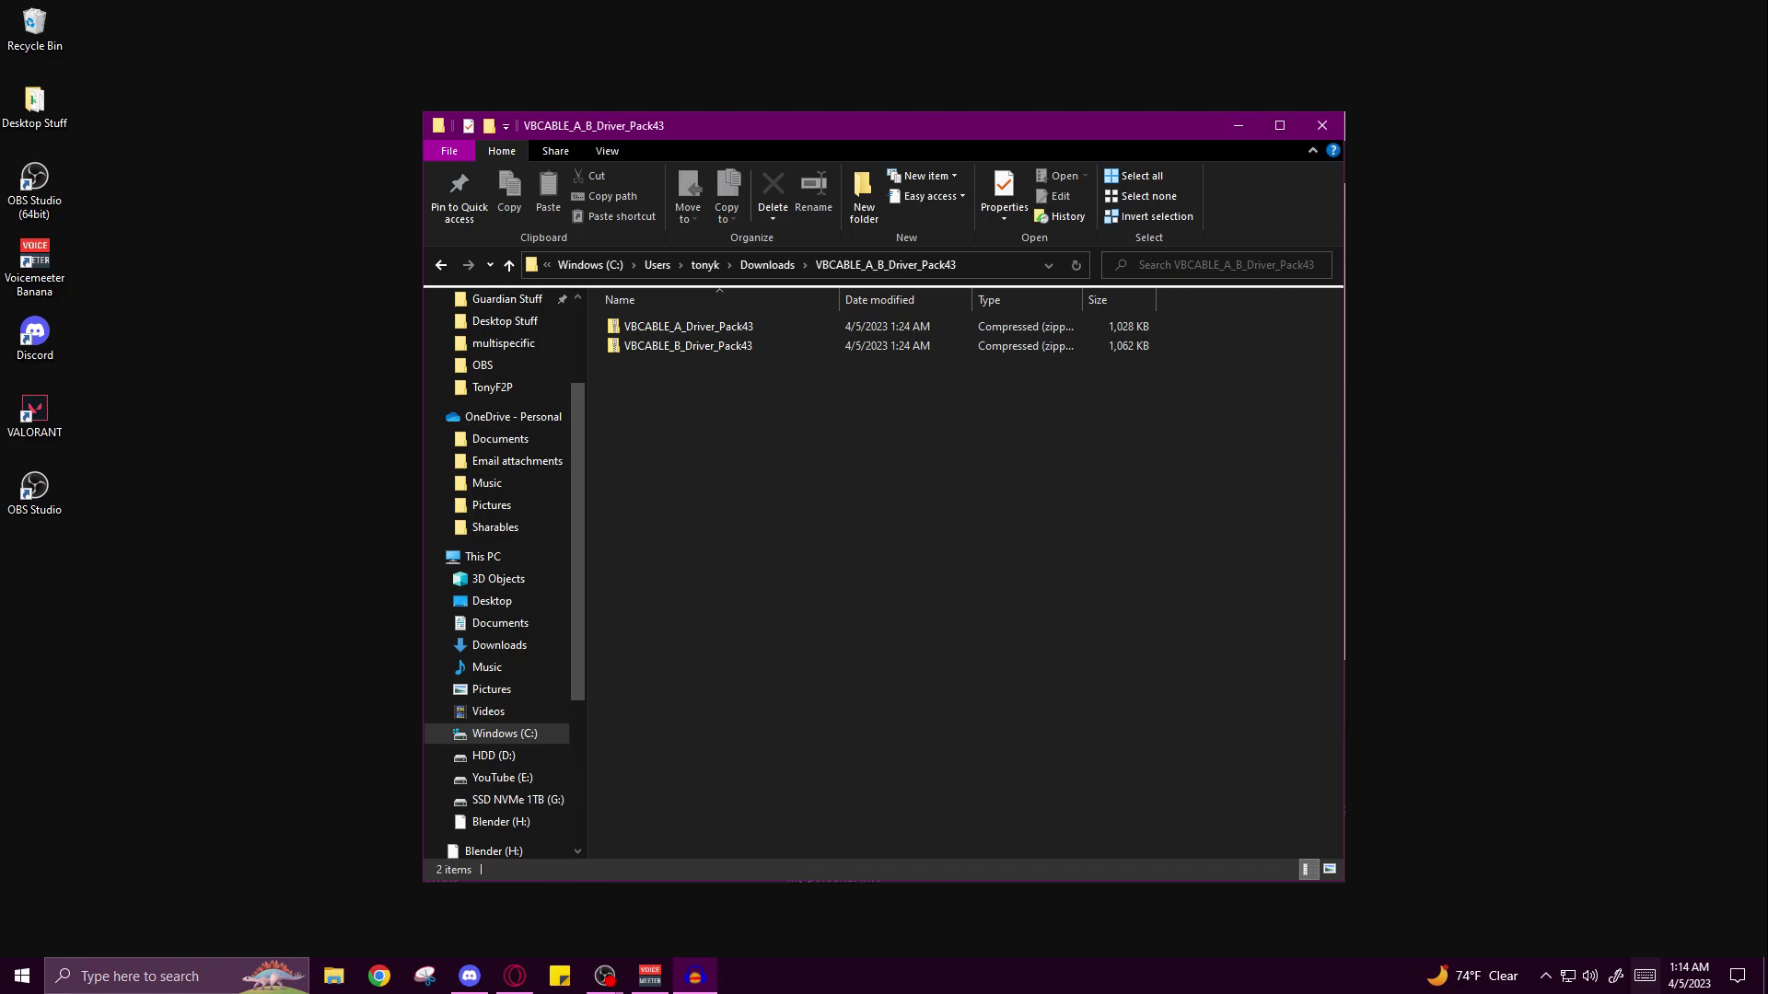
# - Close the VBCABLE_A_B_Driver_Pack43 folder window with Alt+F4
pyautogui.hotkey('alt', 'F4')
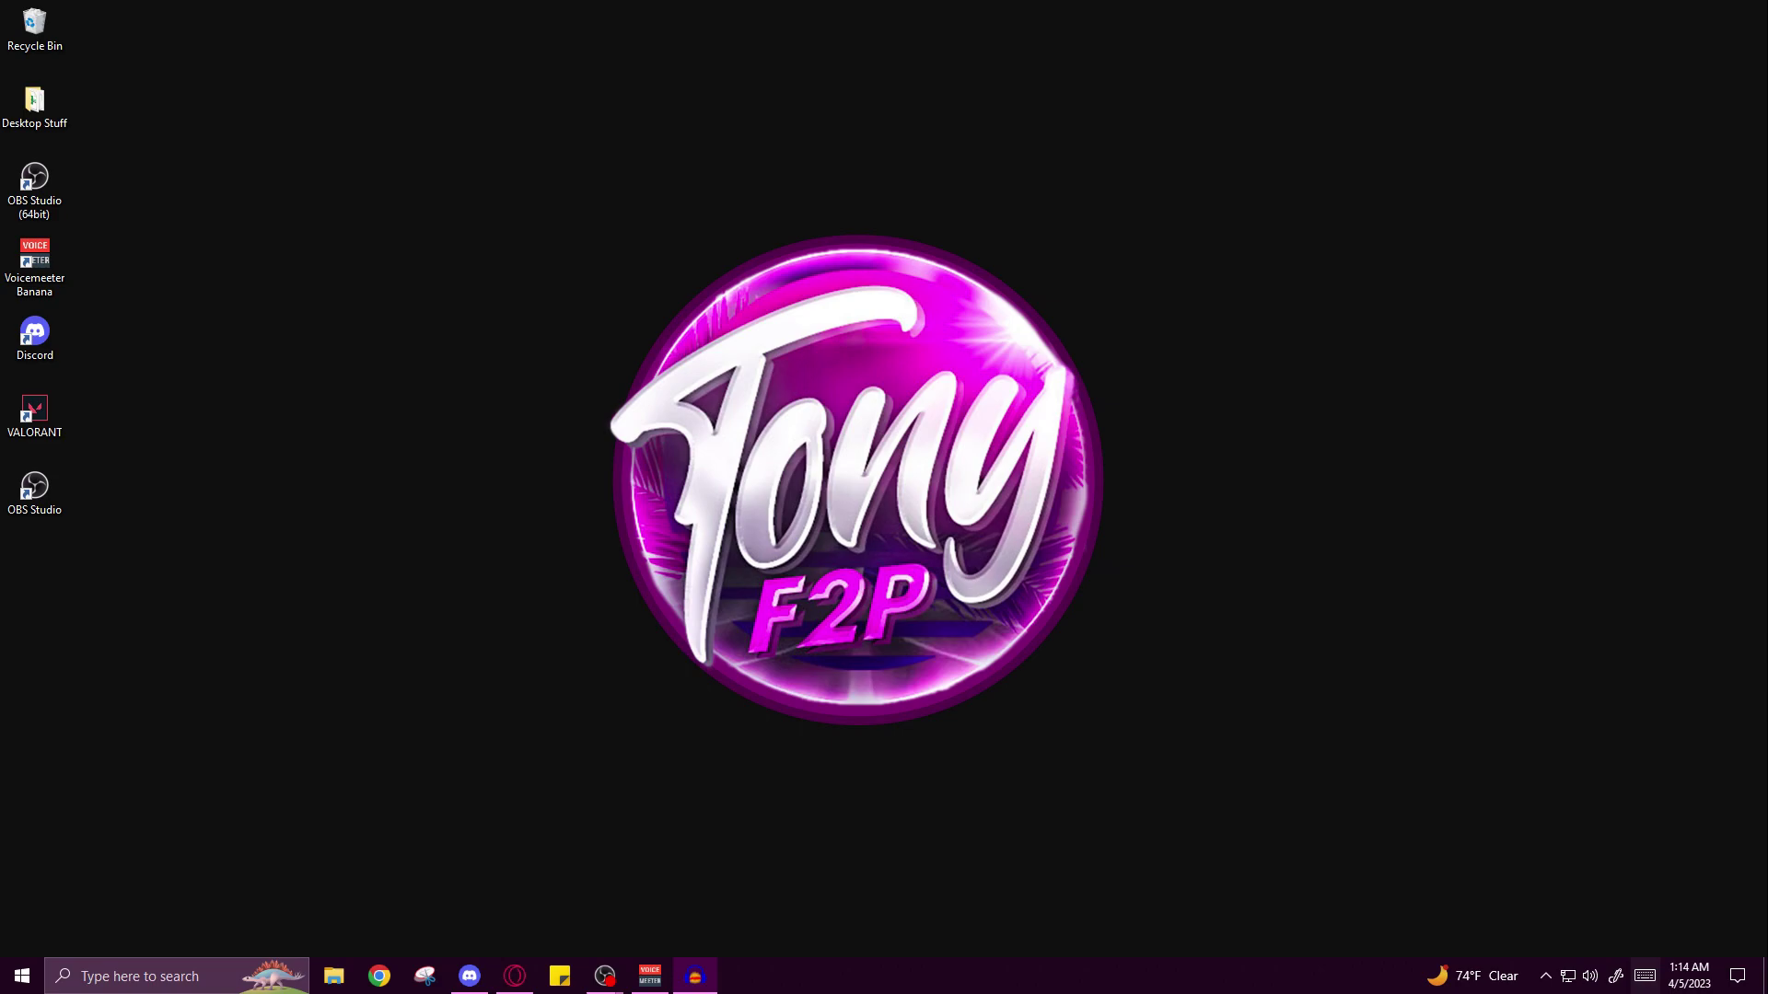
# - Switch back to Opera on the Voicemeeter Banana page
pyautogui.hotkey('alt', 'Tab')
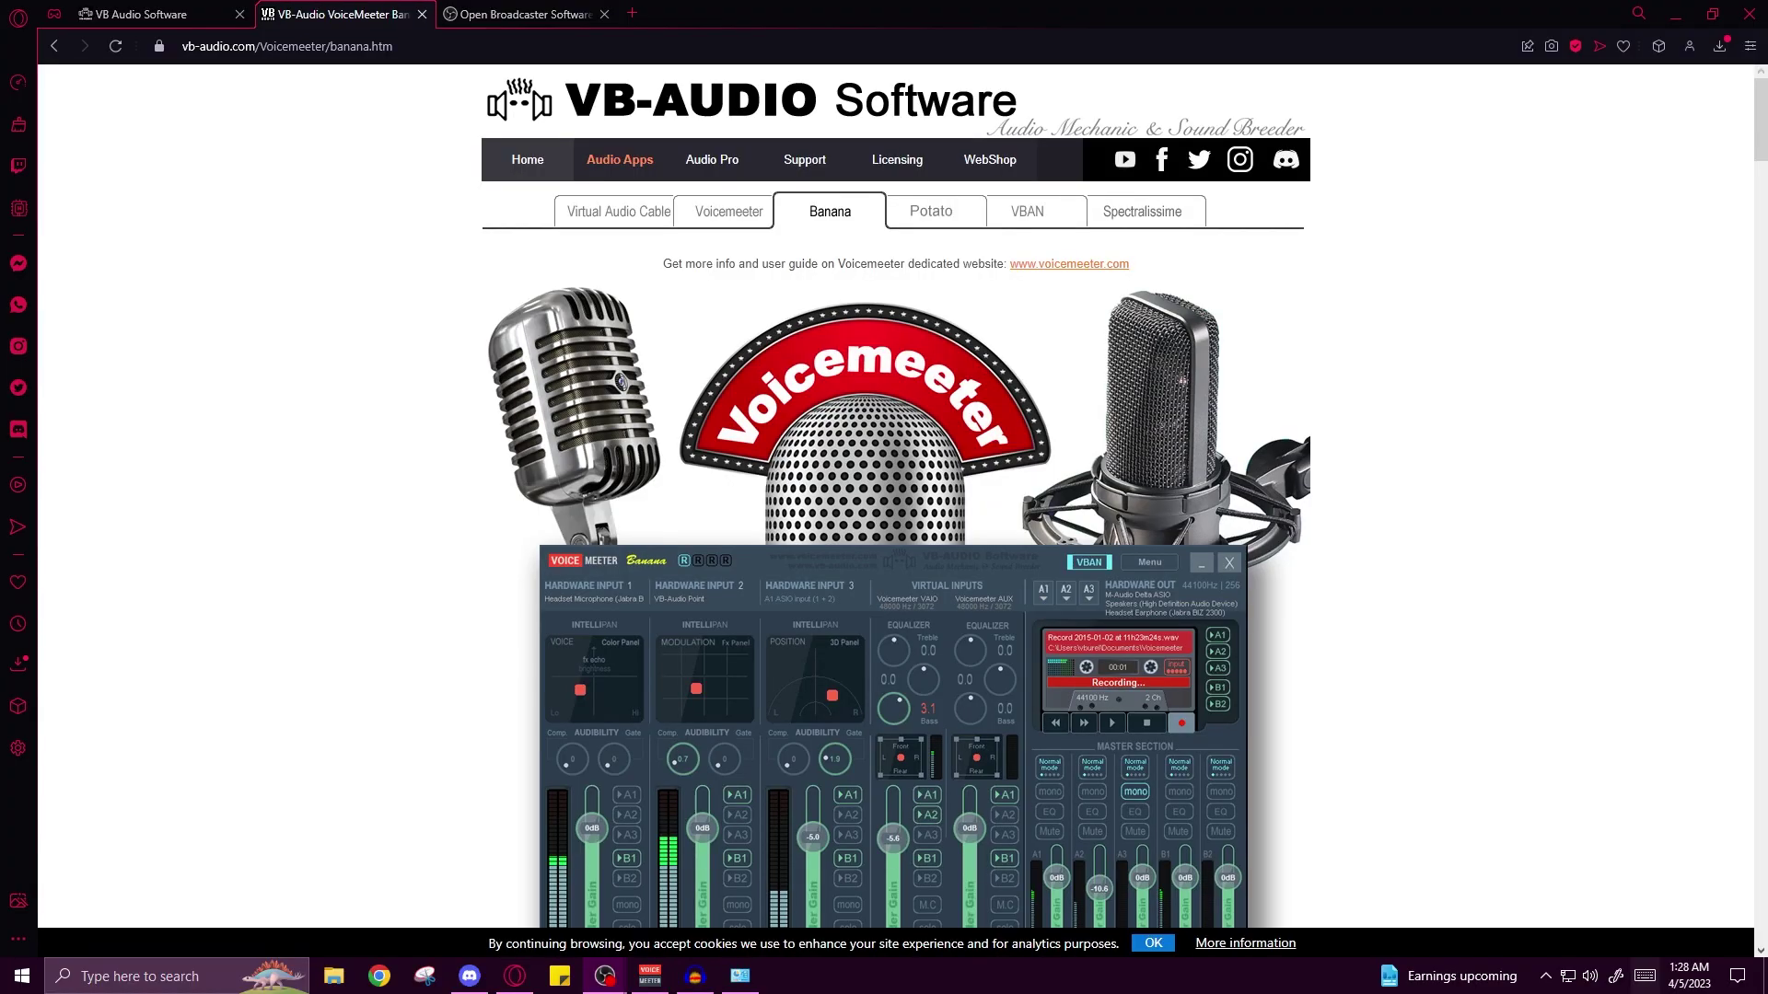
# - Download the Voicemeeter 2.0.6.8 ZIP package from the Banana download section
pyautogui.scroll(-8, 1433, 311)
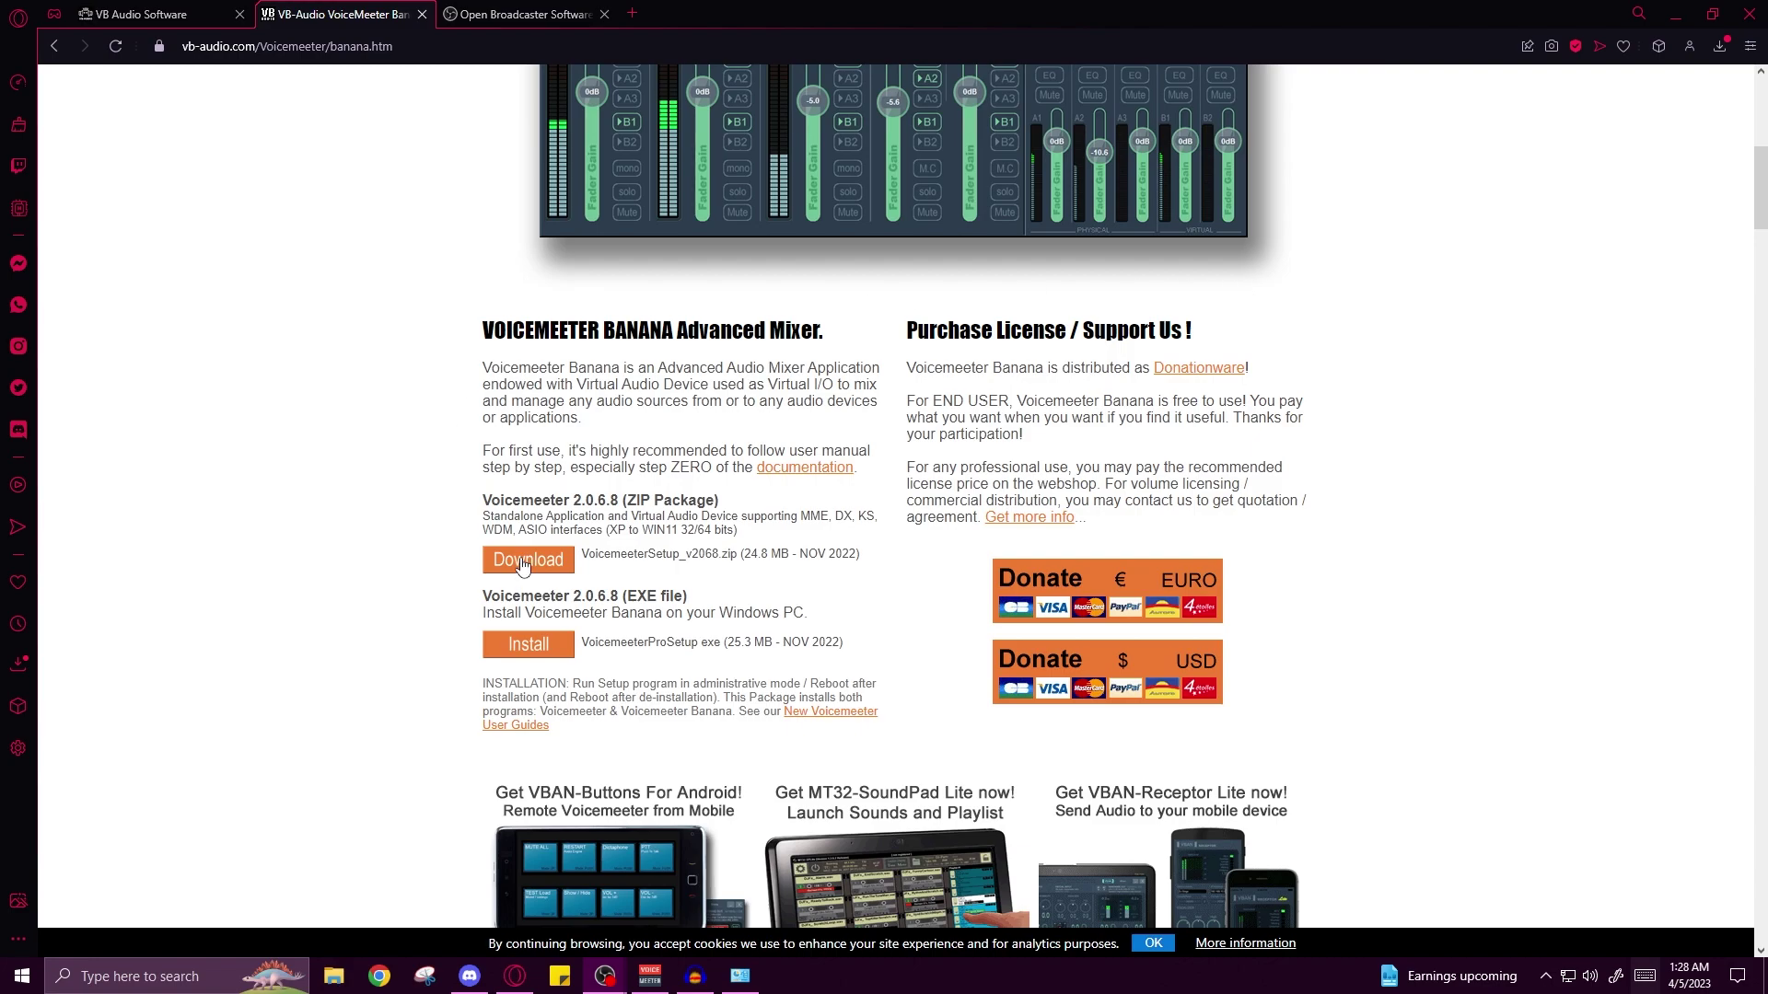
pyautogui.moveTo(470, 508)
pyautogui.mouseDown()
pyautogui.moveTo(726, 508)
pyautogui.moveTo(476, 519)
pyautogui.mouseUp()
pyautogui.click(726, 508)
pyautogui.click(452, 531)
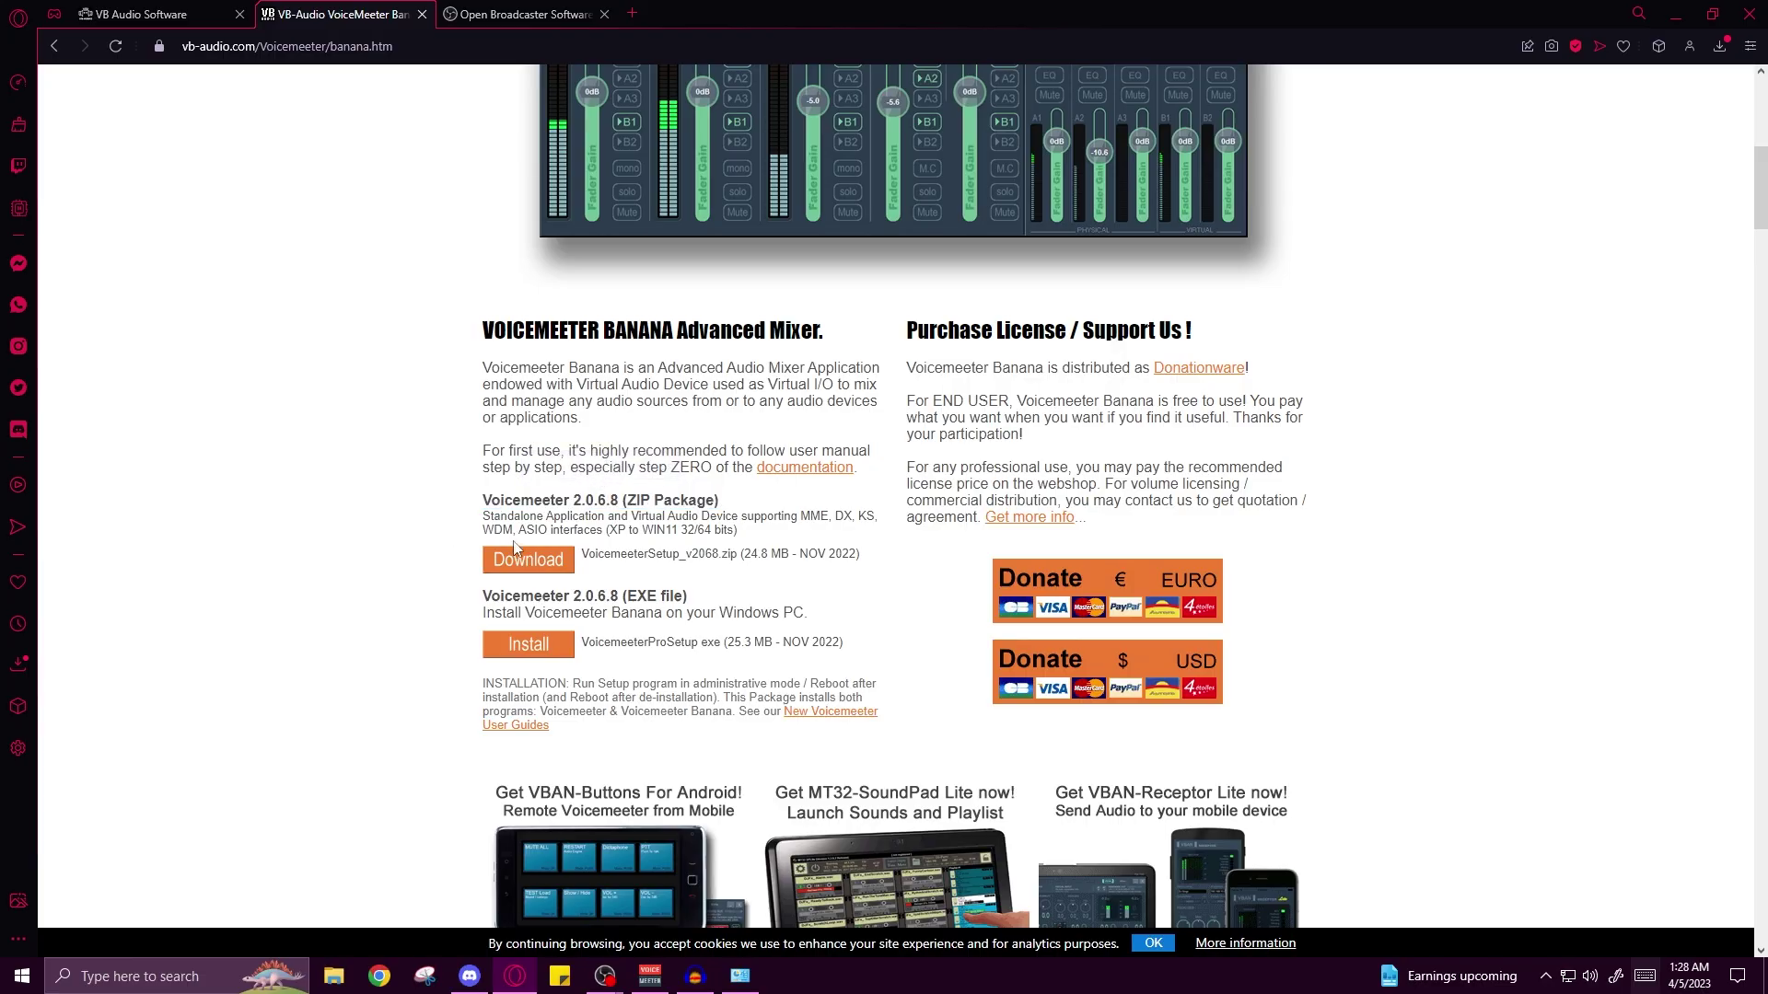
pyautogui.click(538, 561)
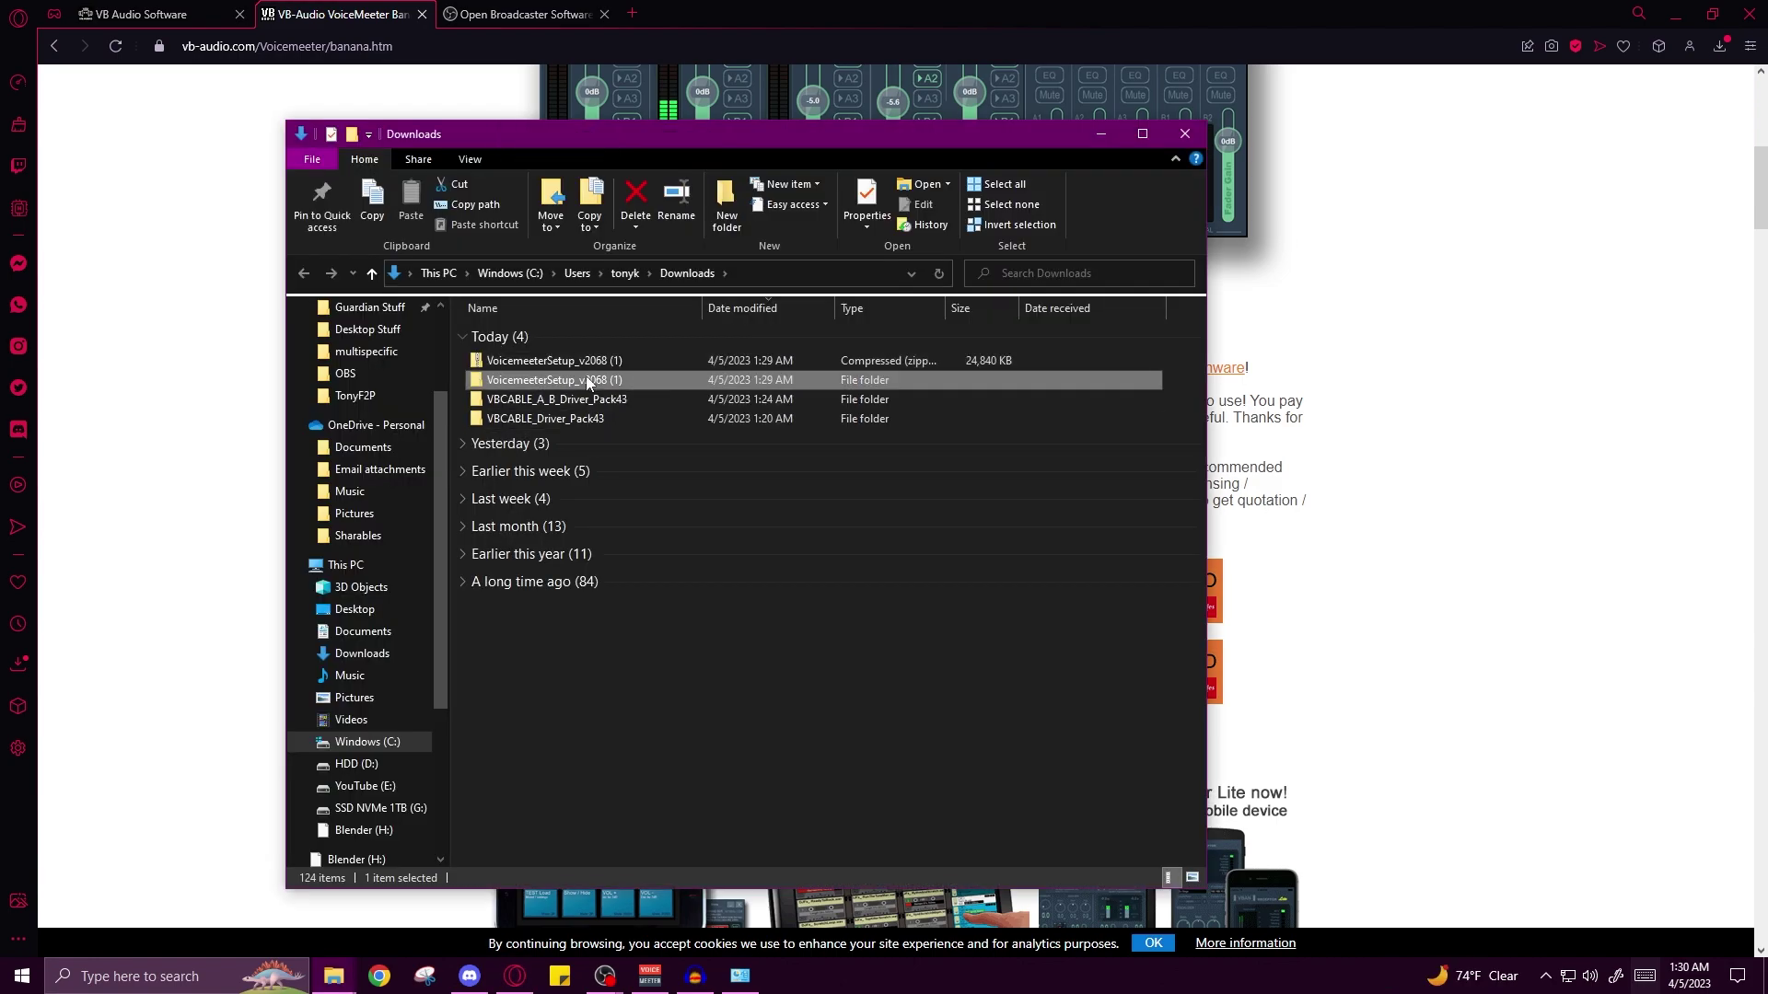
# - Run VoicemeeterProSetup from the extracted folder, then launch Voicemeeter Banana via a 'voice' search
pyautogui.doubleClick(585, 375)
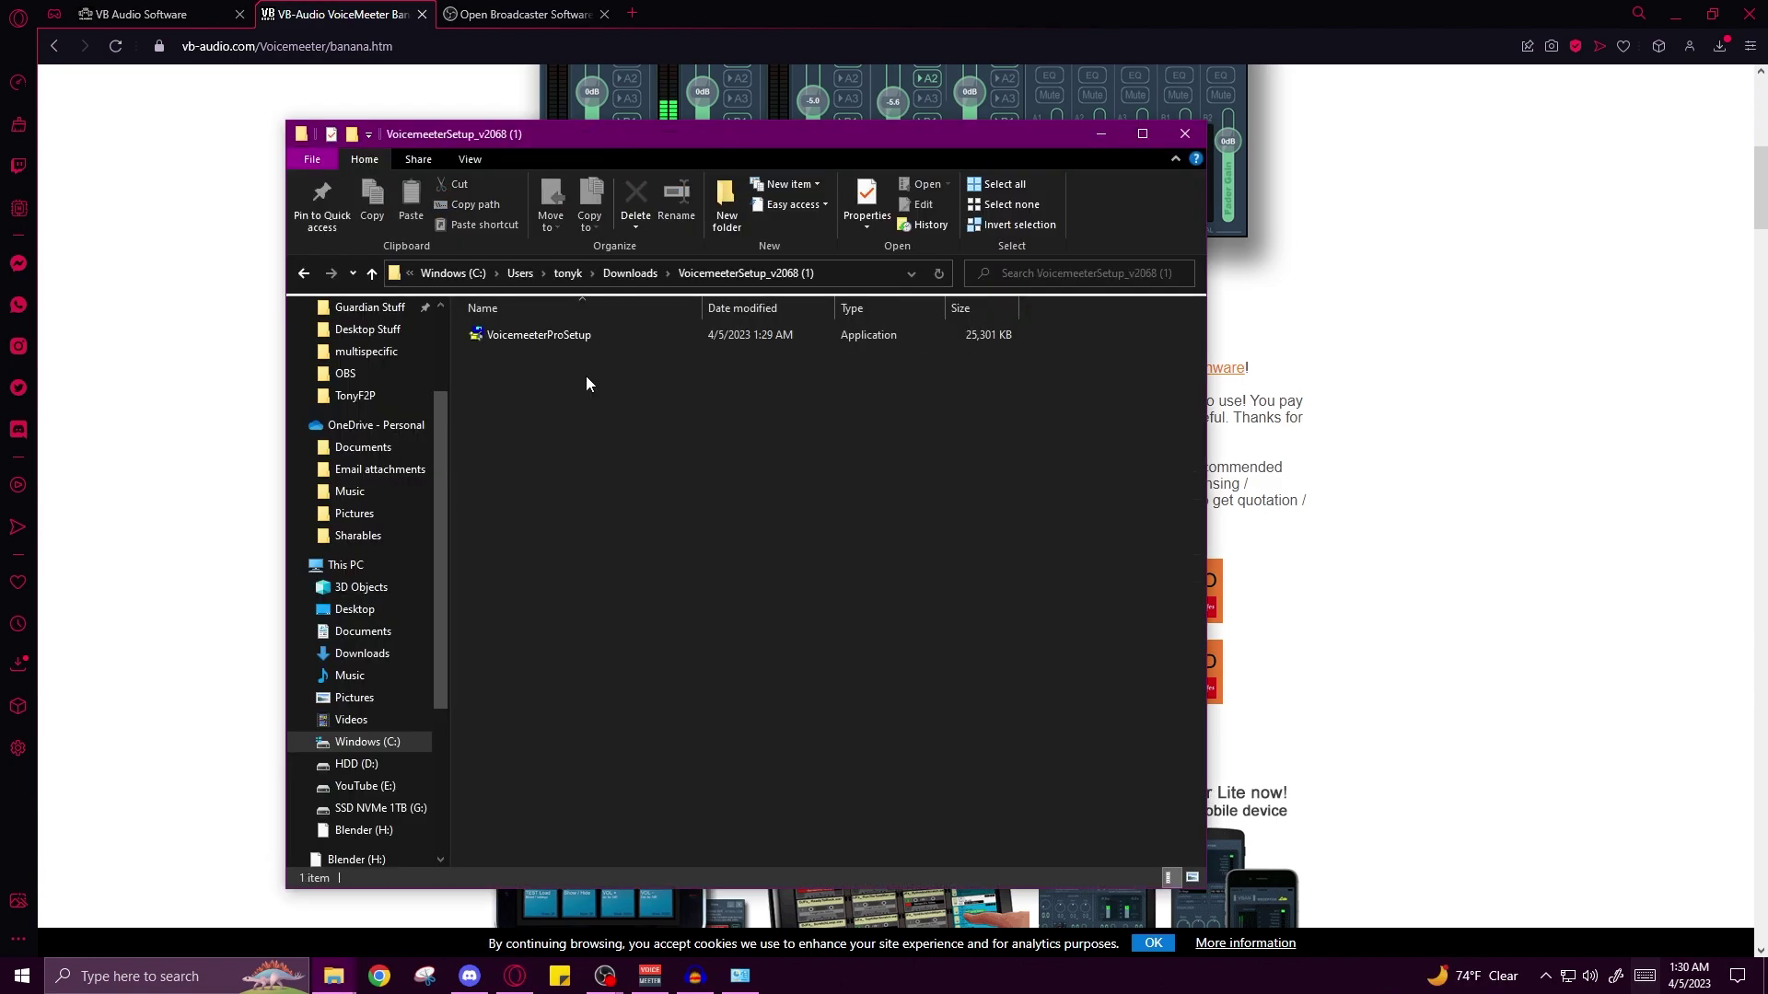
pyautogui.click(572, 336)
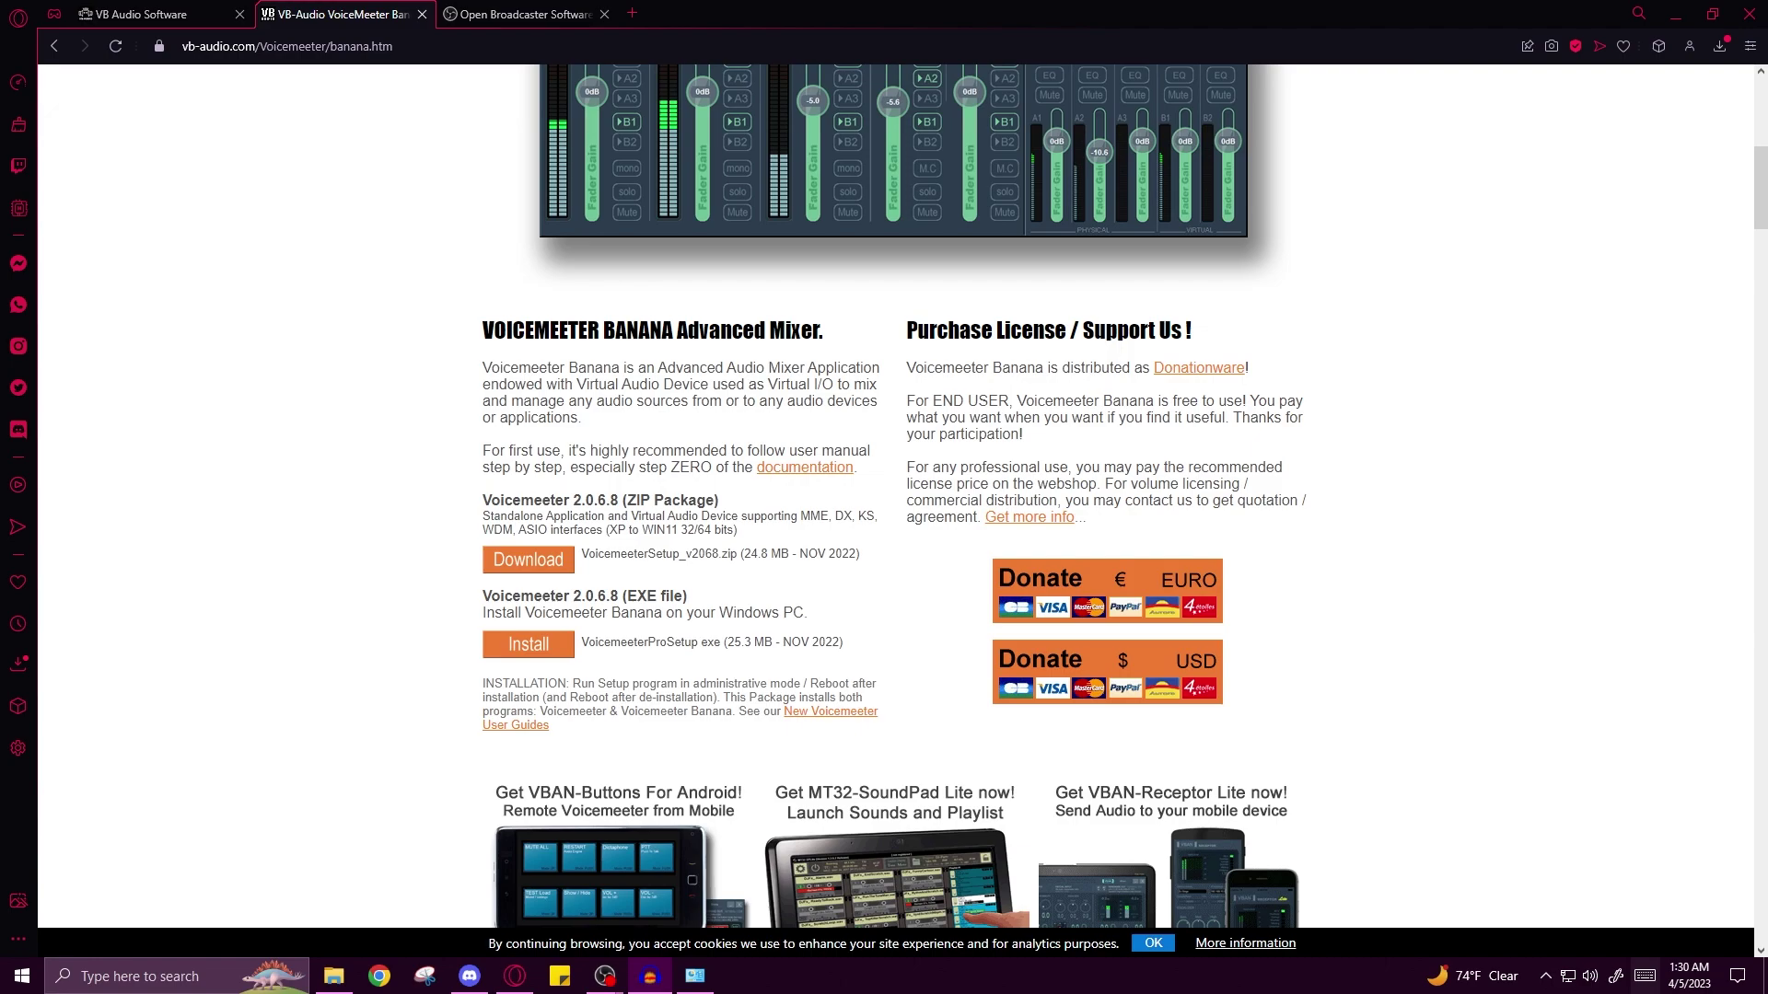
pyautogui.press('super')
pyautogui.write('voice')
pyautogui.press('Return')
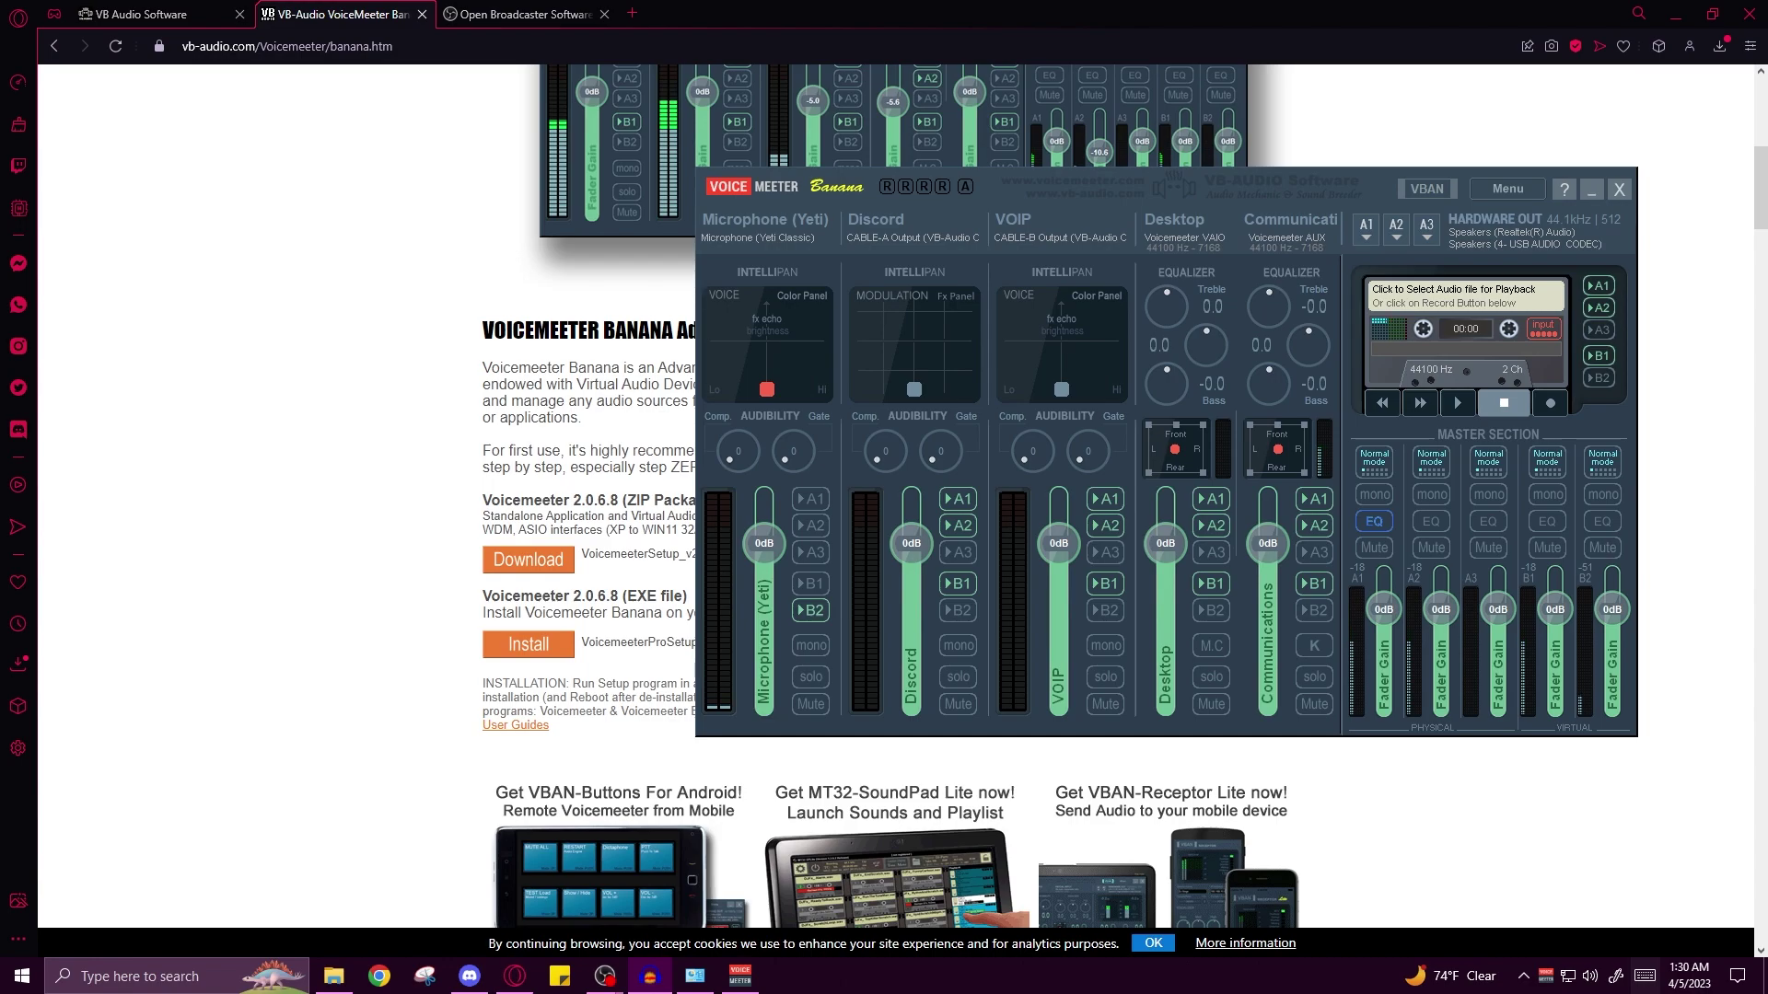
# - Drag the Voicemeeter Banana window onto the main monitor
pyautogui.moveTo(1312, 198); pyautogui.dragTo(1767, 212)
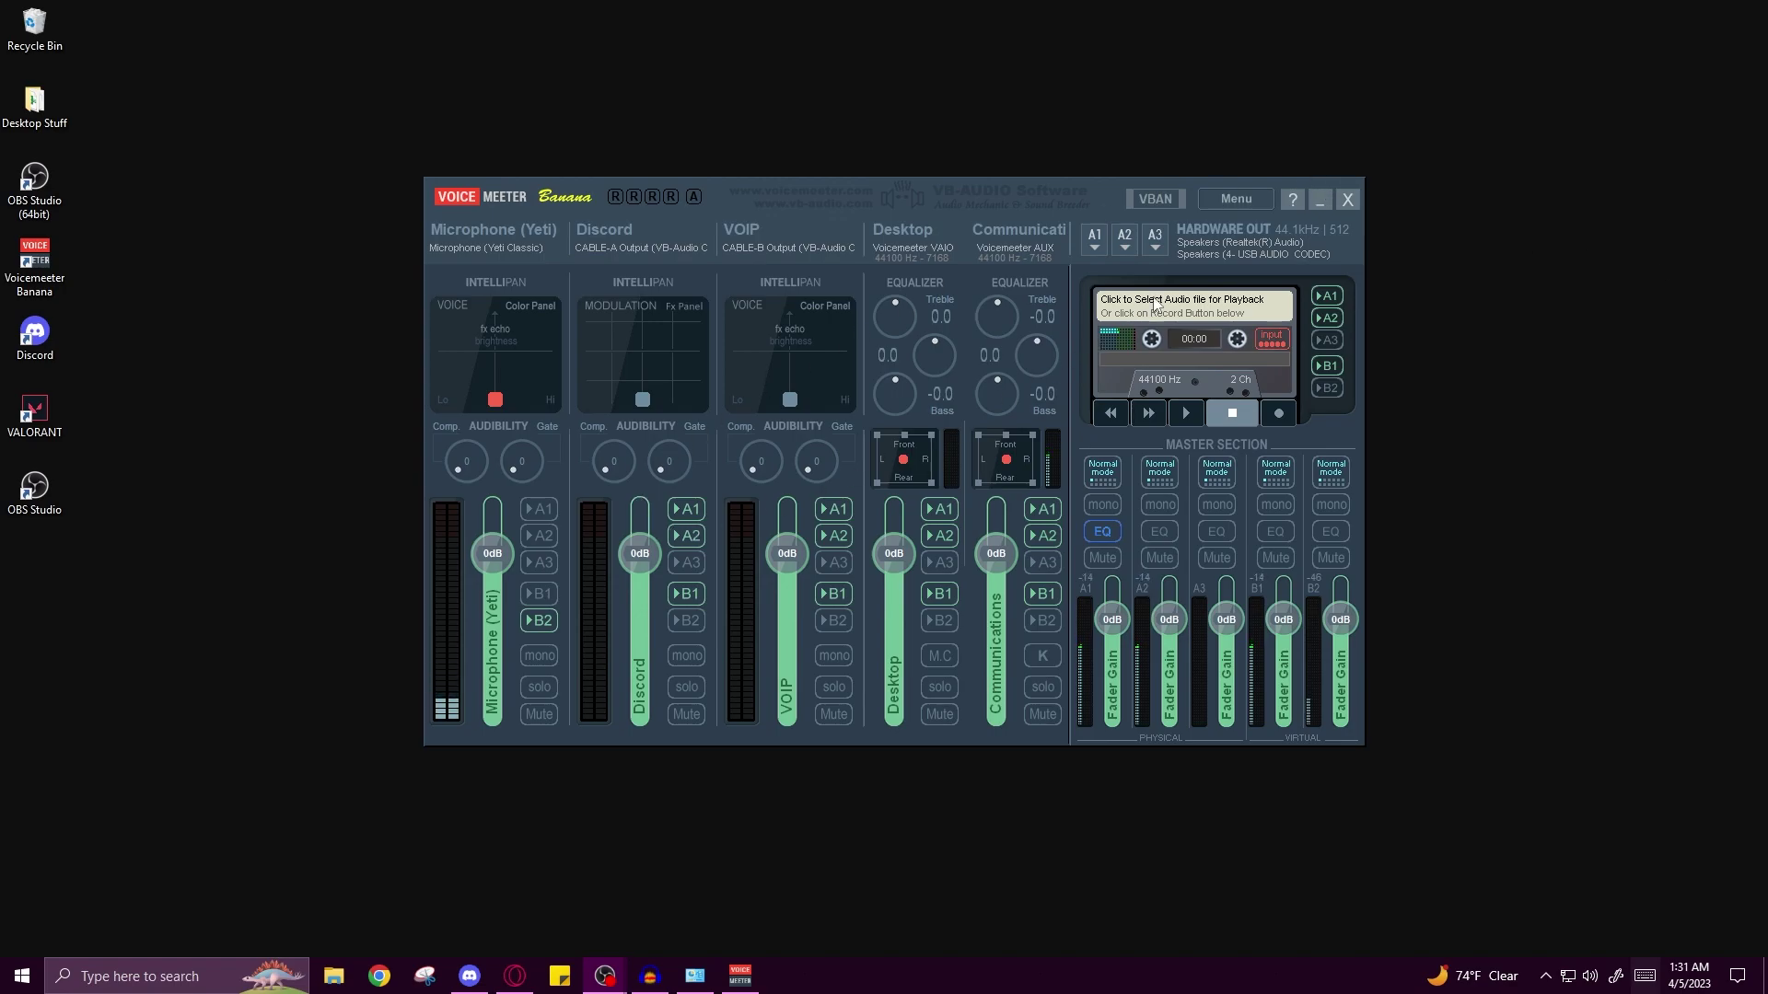
pyautogui.click(1096, 239)
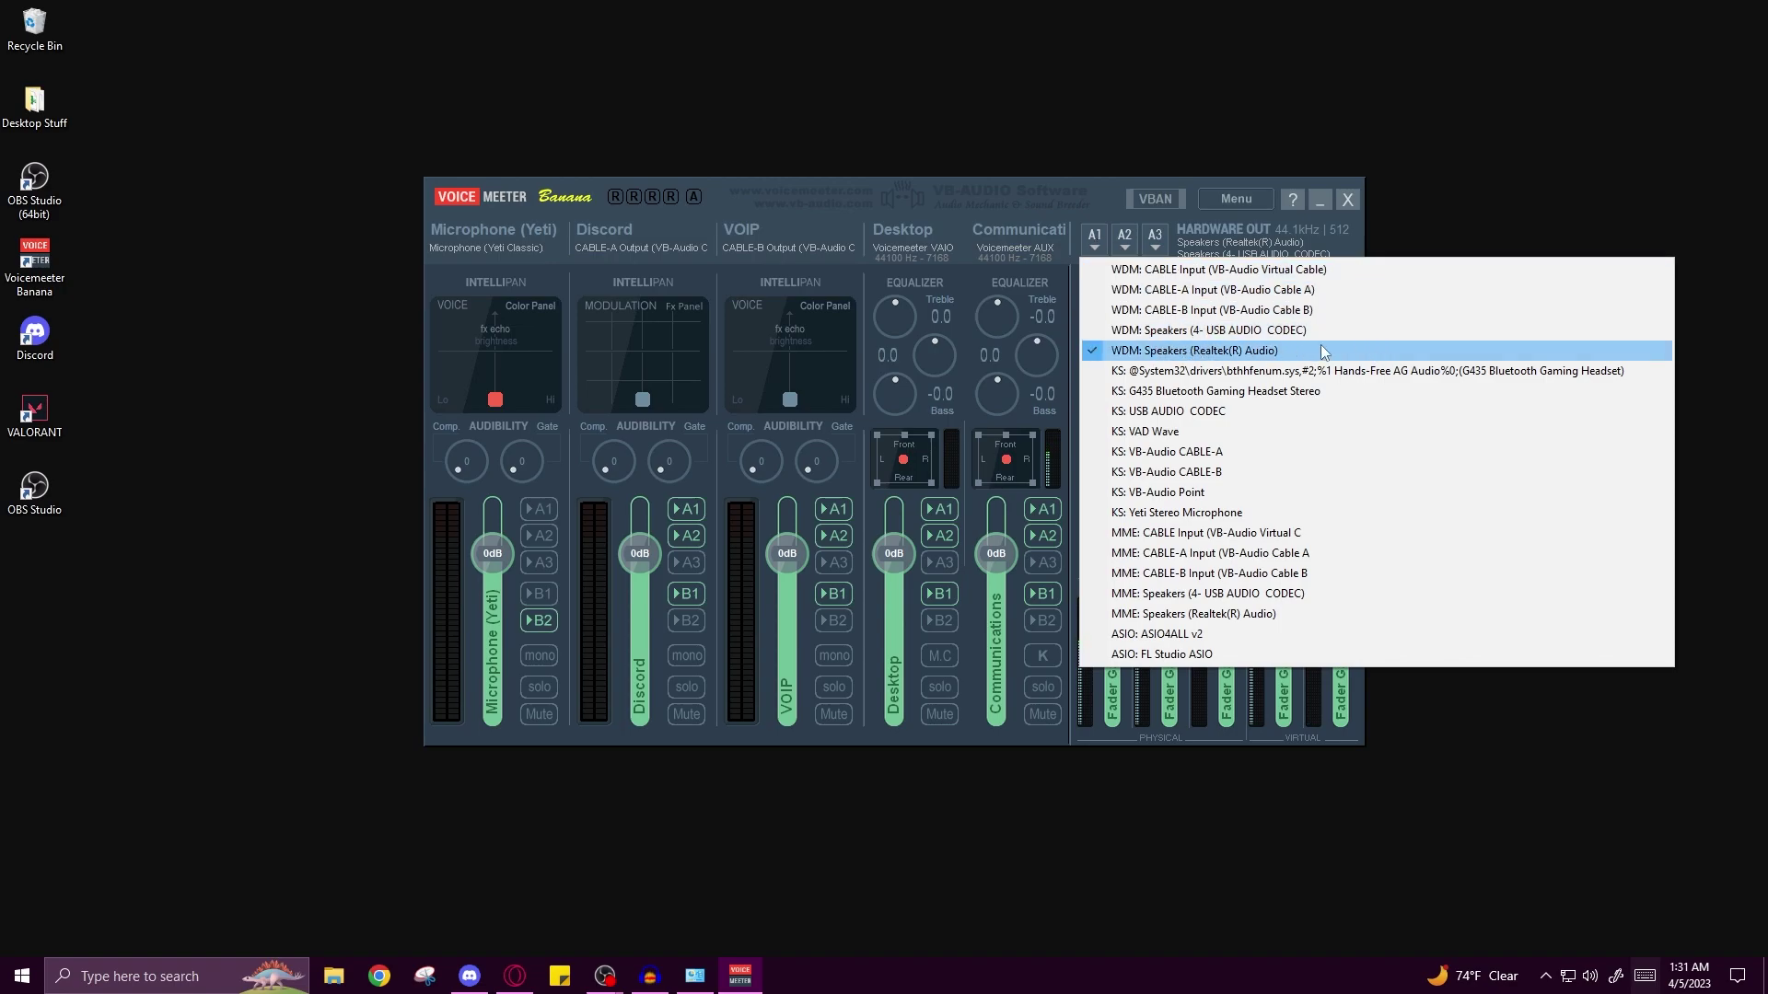
pyautogui.click(1124, 241)
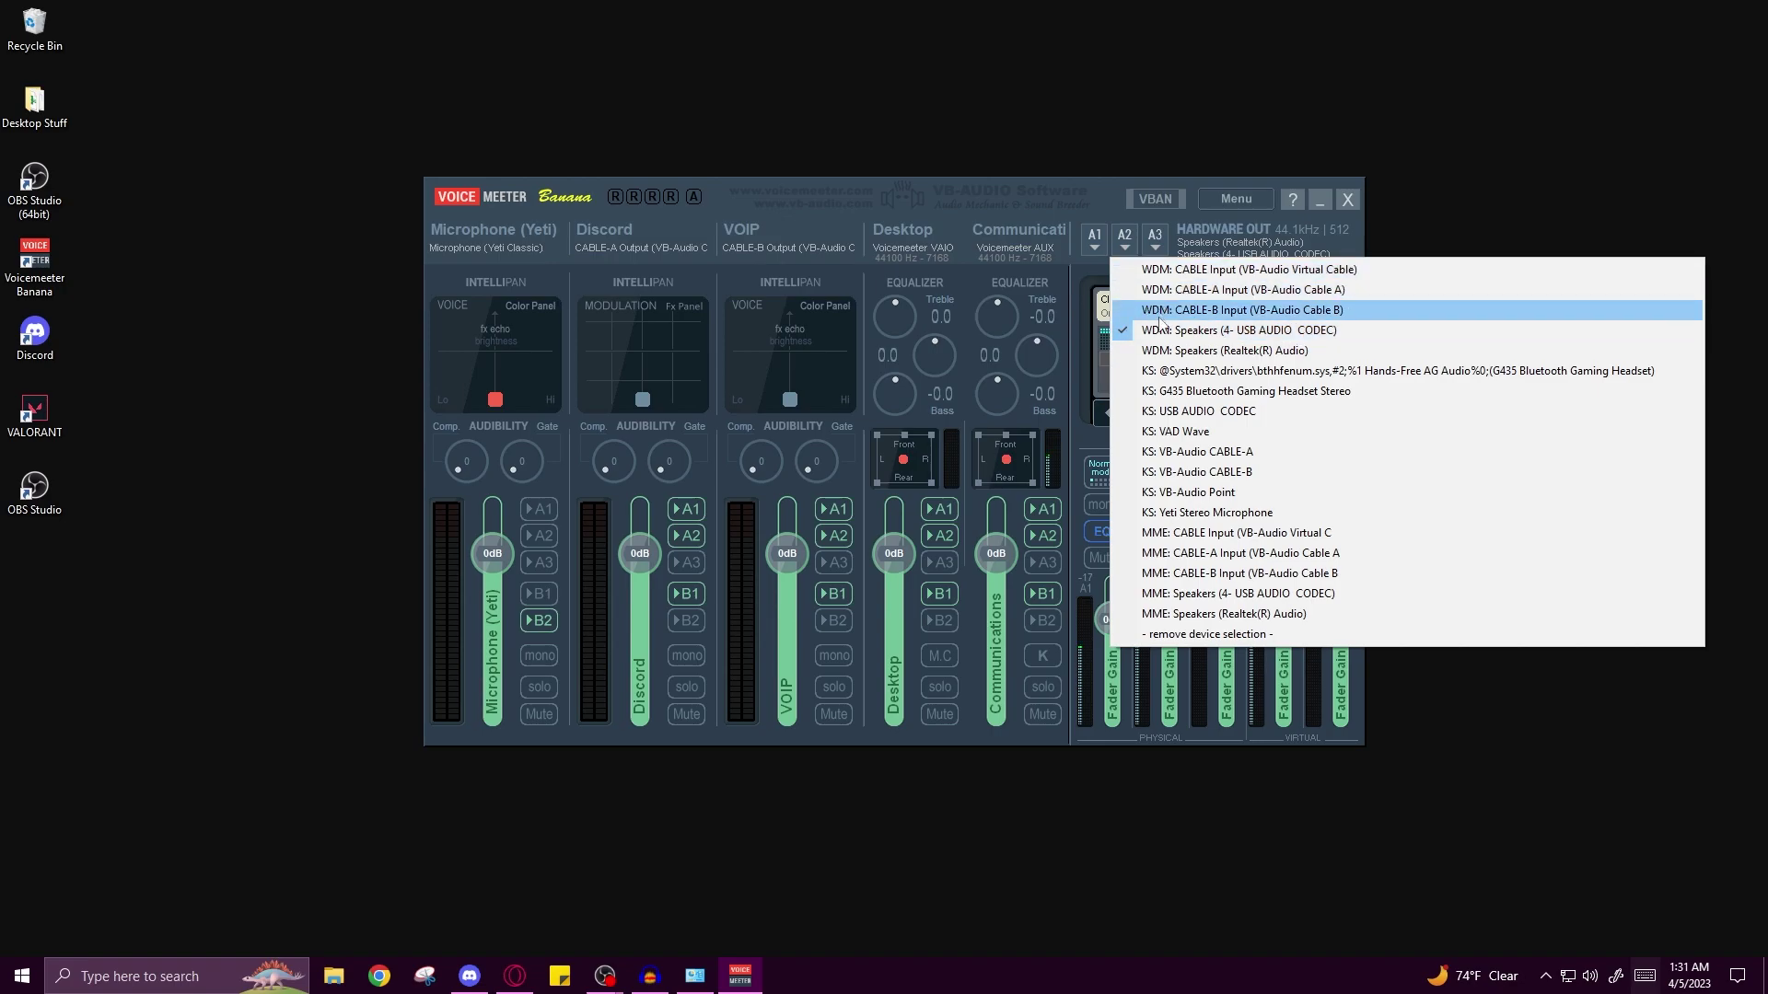
pyautogui.click(1115, 237)
pyautogui.click(1115, 238)
pyautogui.click(1109, 211)
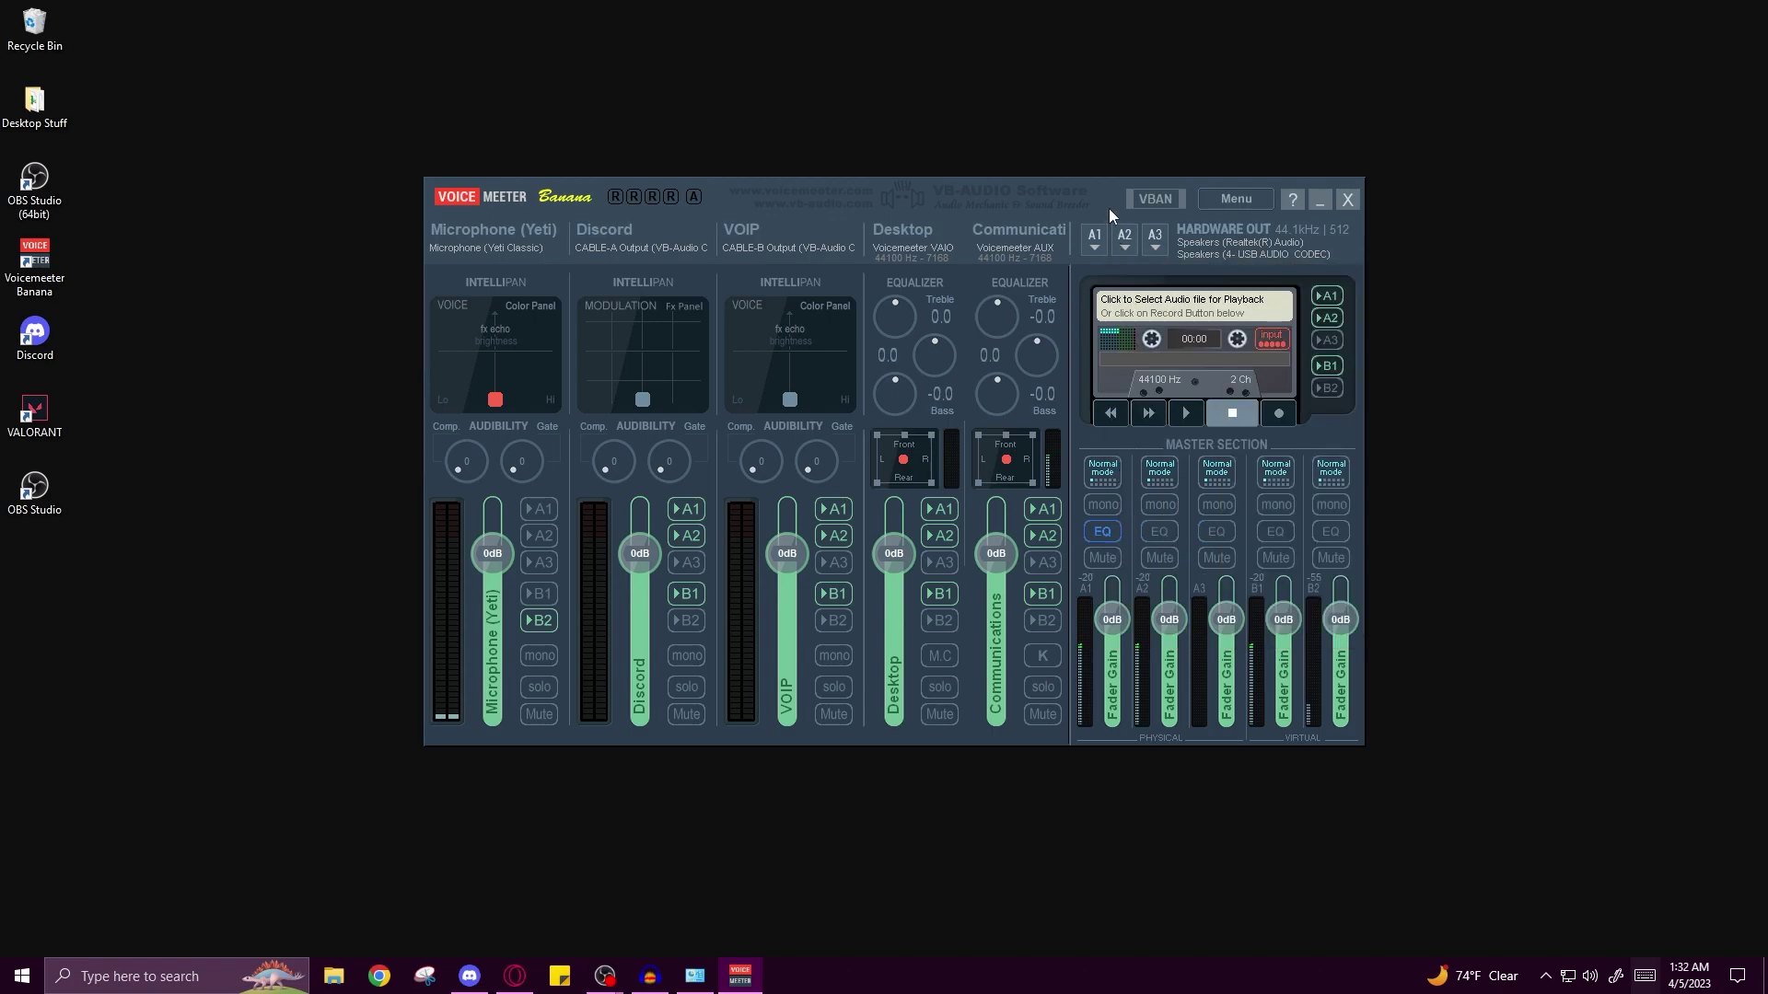
pyautogui.click(1093, 239)
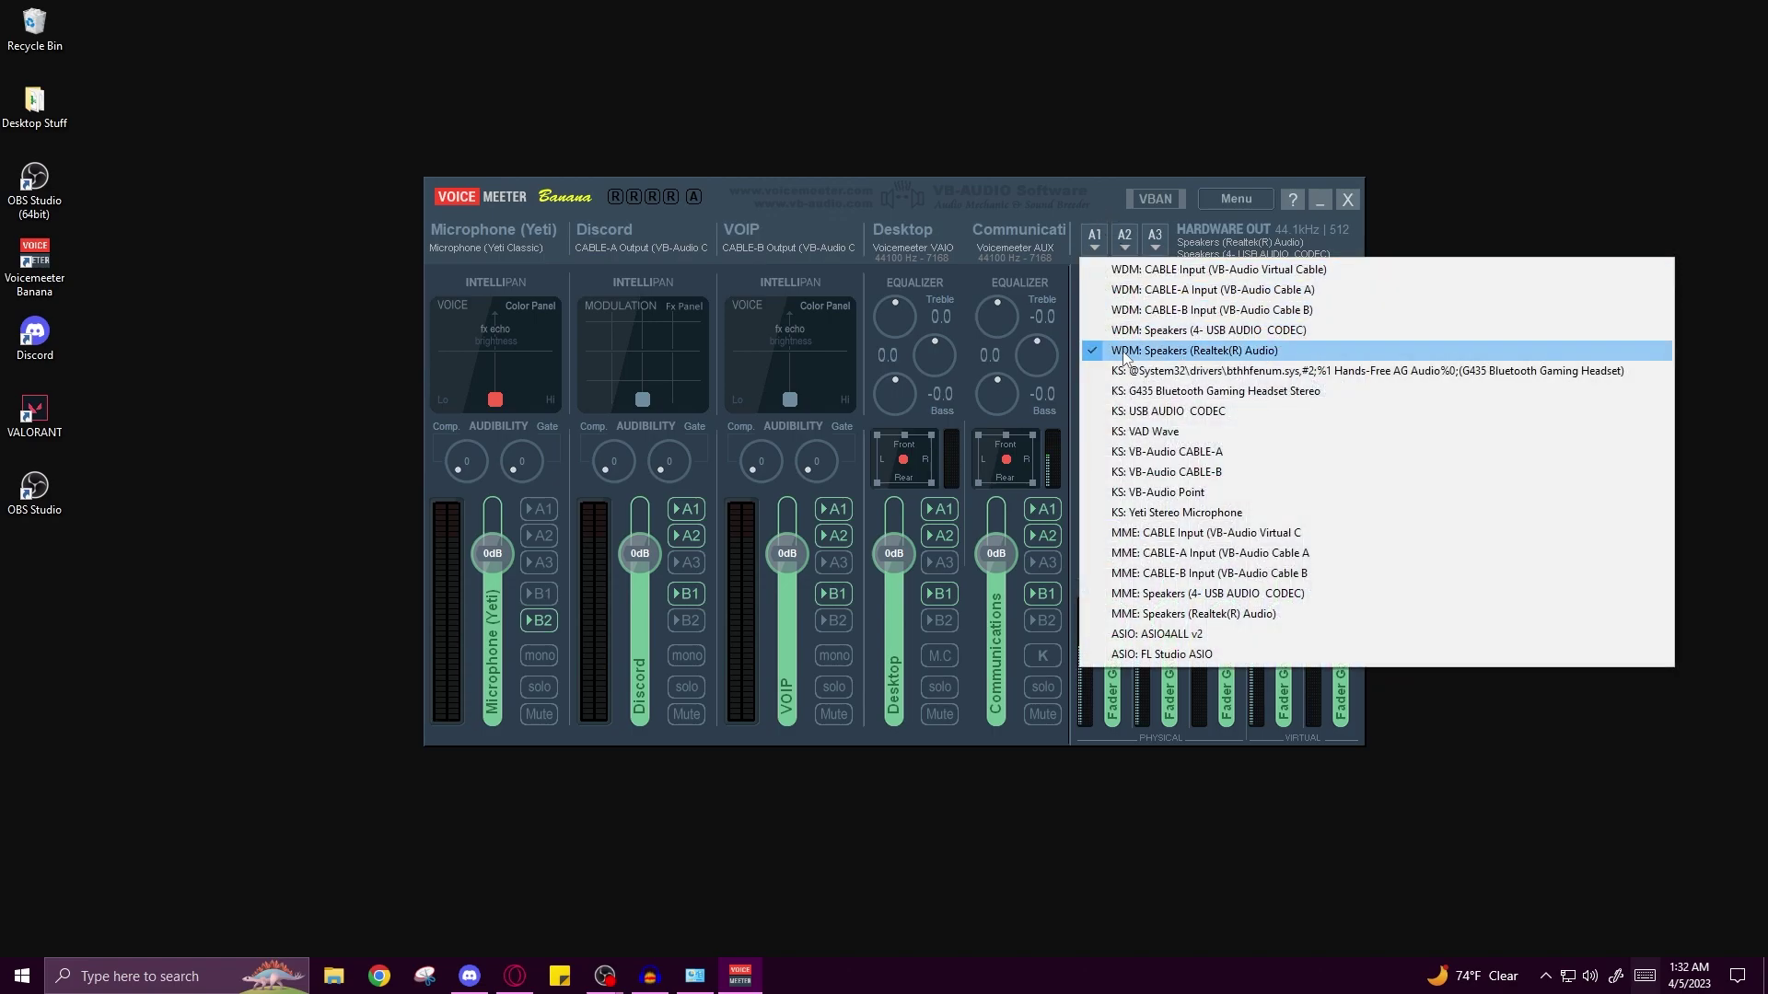
pyautogui.click(1095, 182)
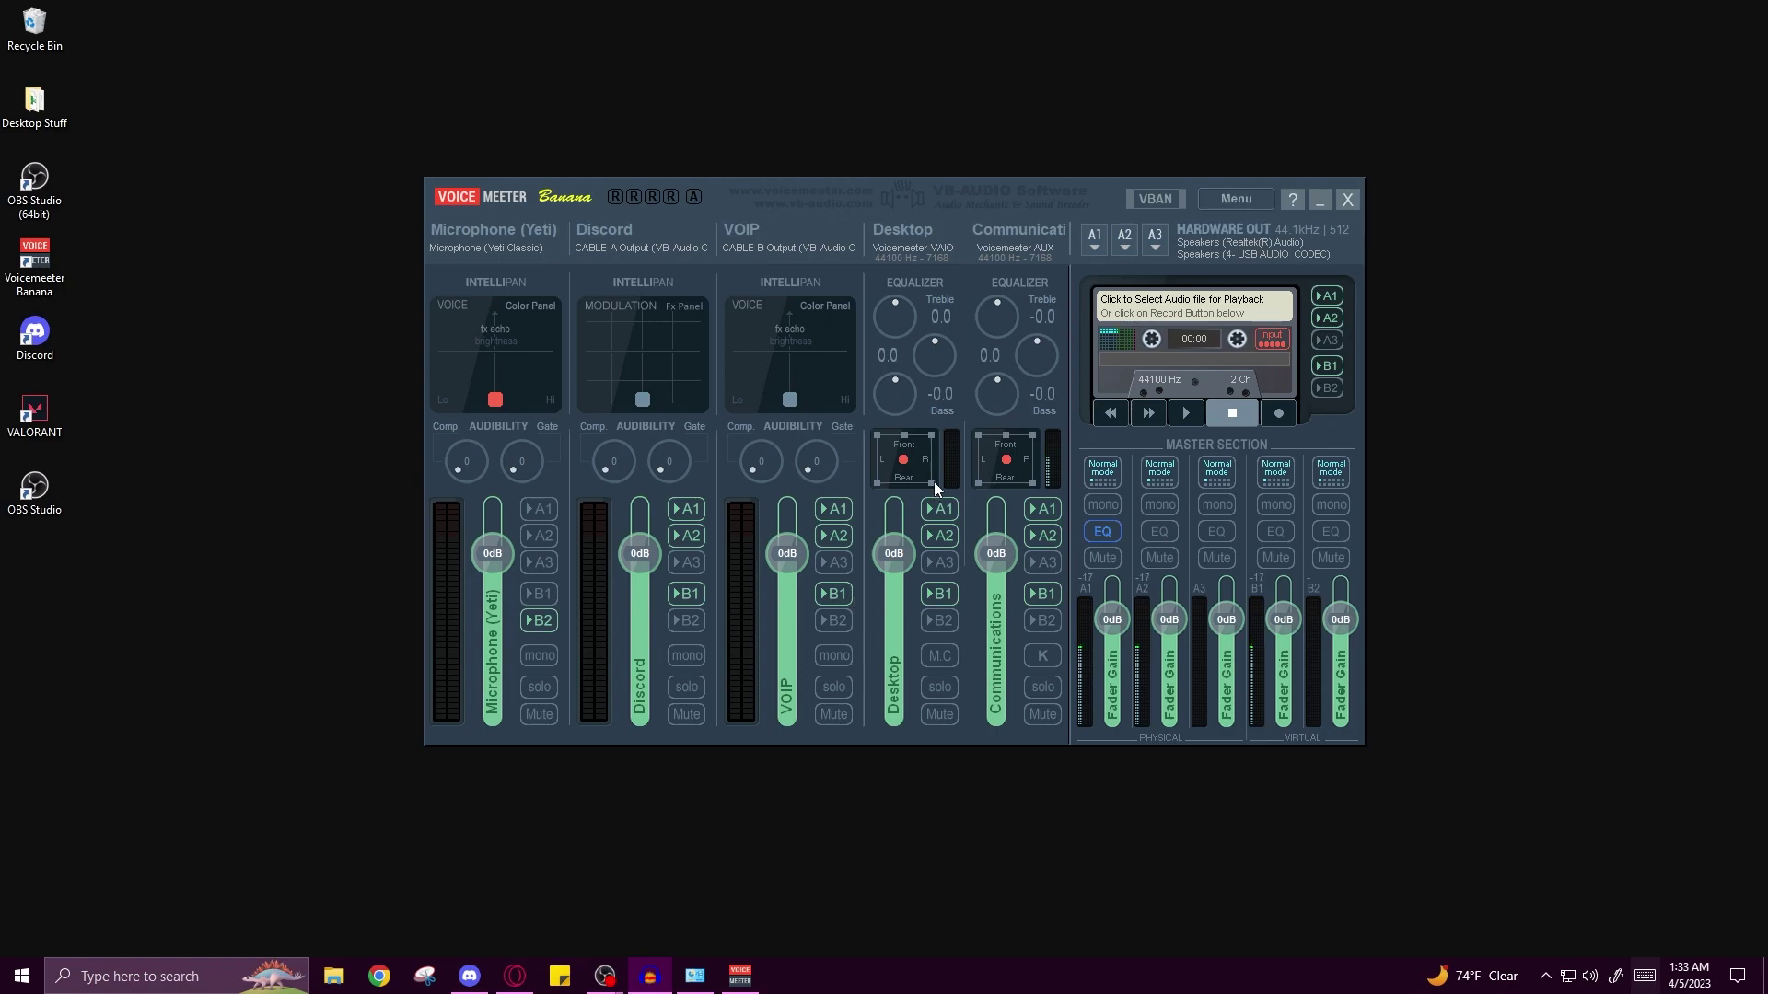
# - Tick Auto Restart Audio Engine (All Device) in Voicemeeter's menu and review the A1/A2 device lists
pyautogui.click(1241, 205)
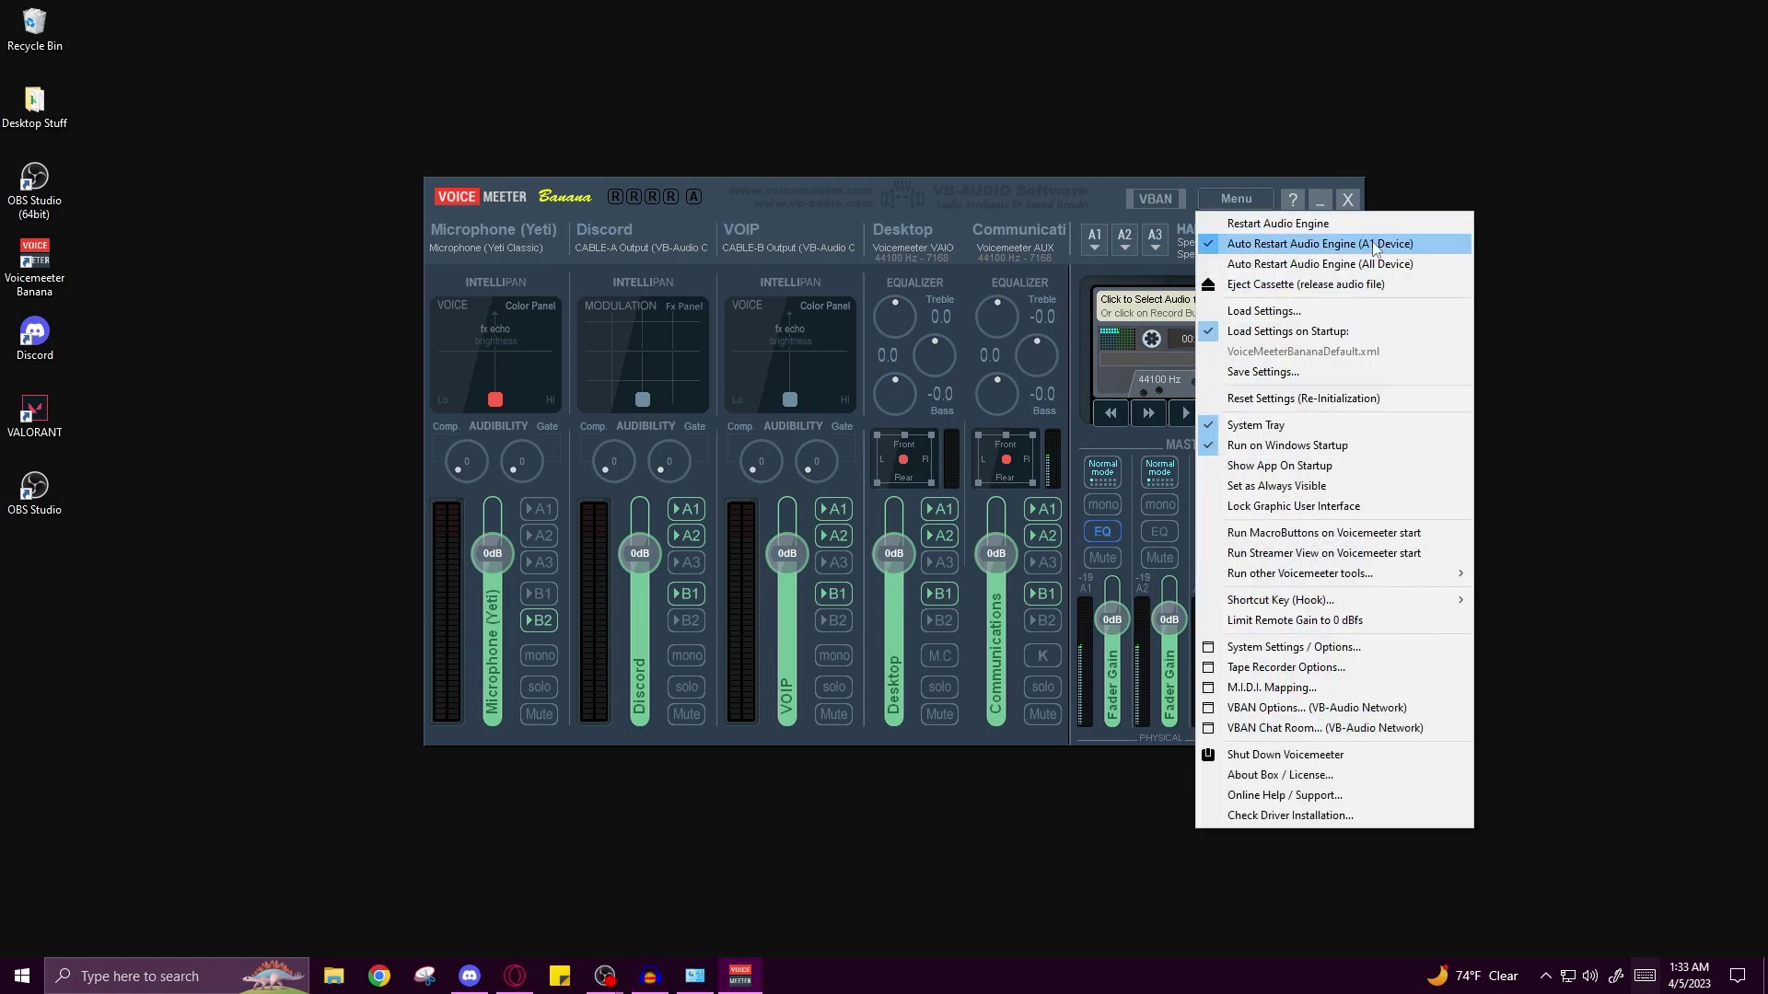
pyautogui.click(1306, 265)
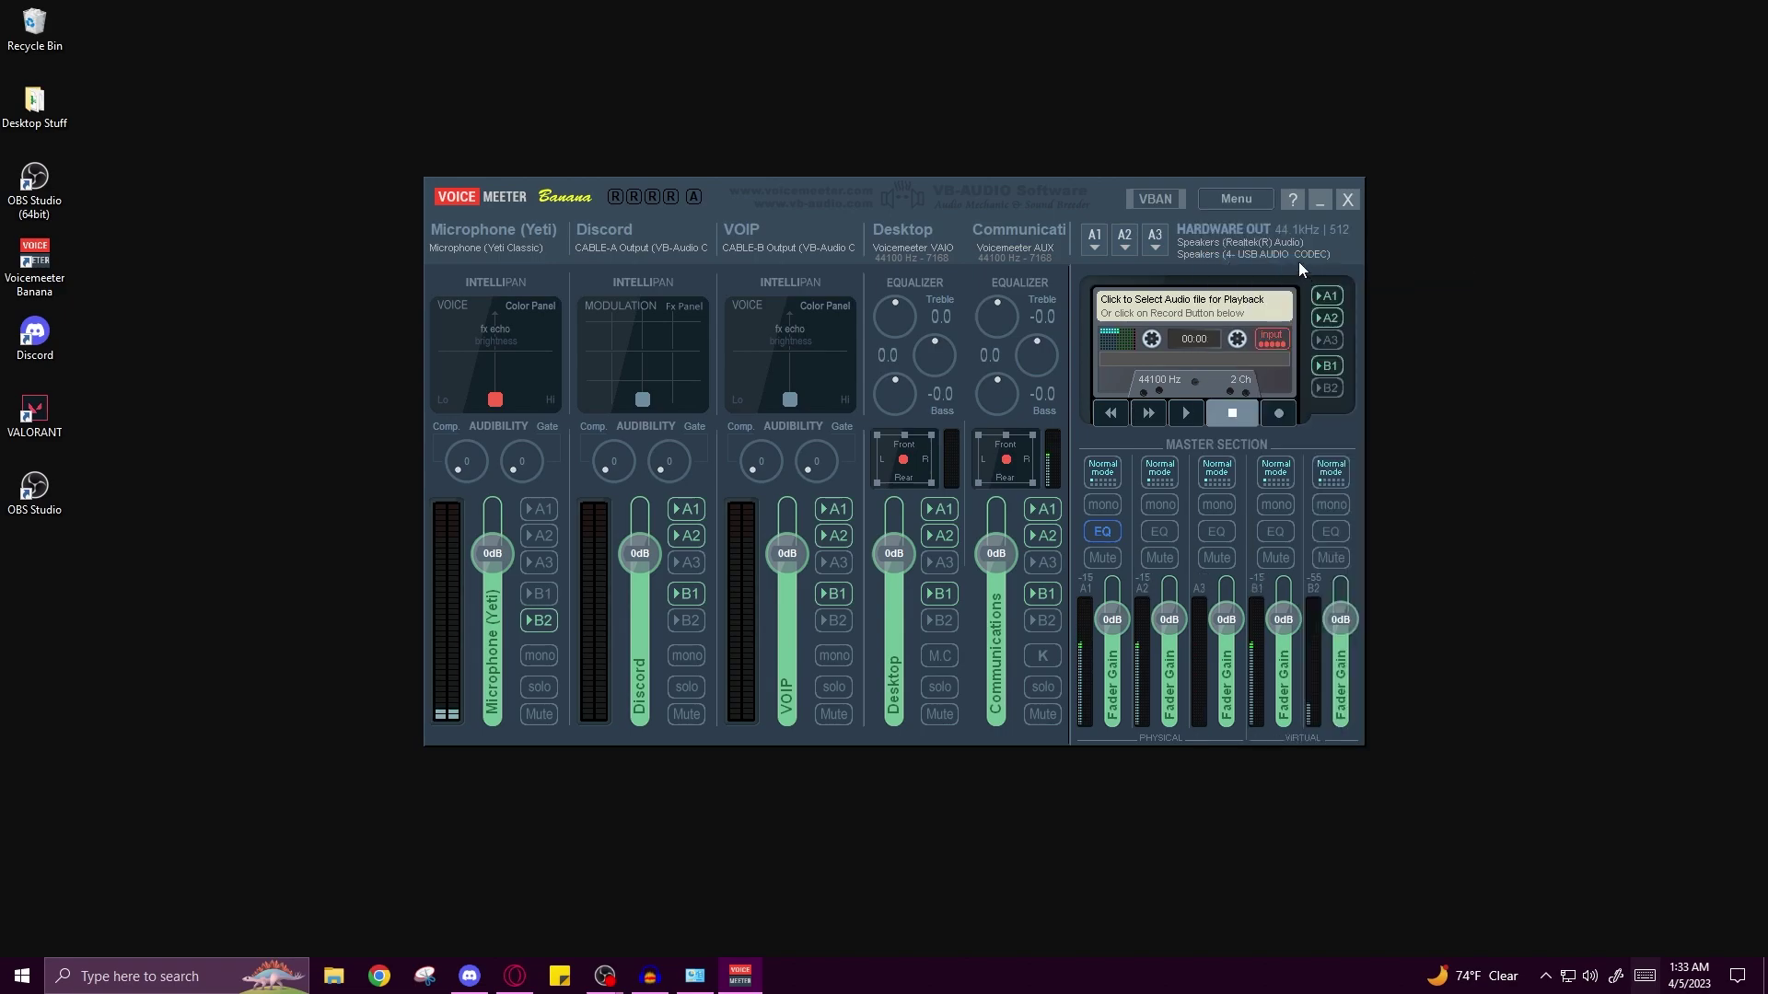
pyautogui.click(1260, 202)
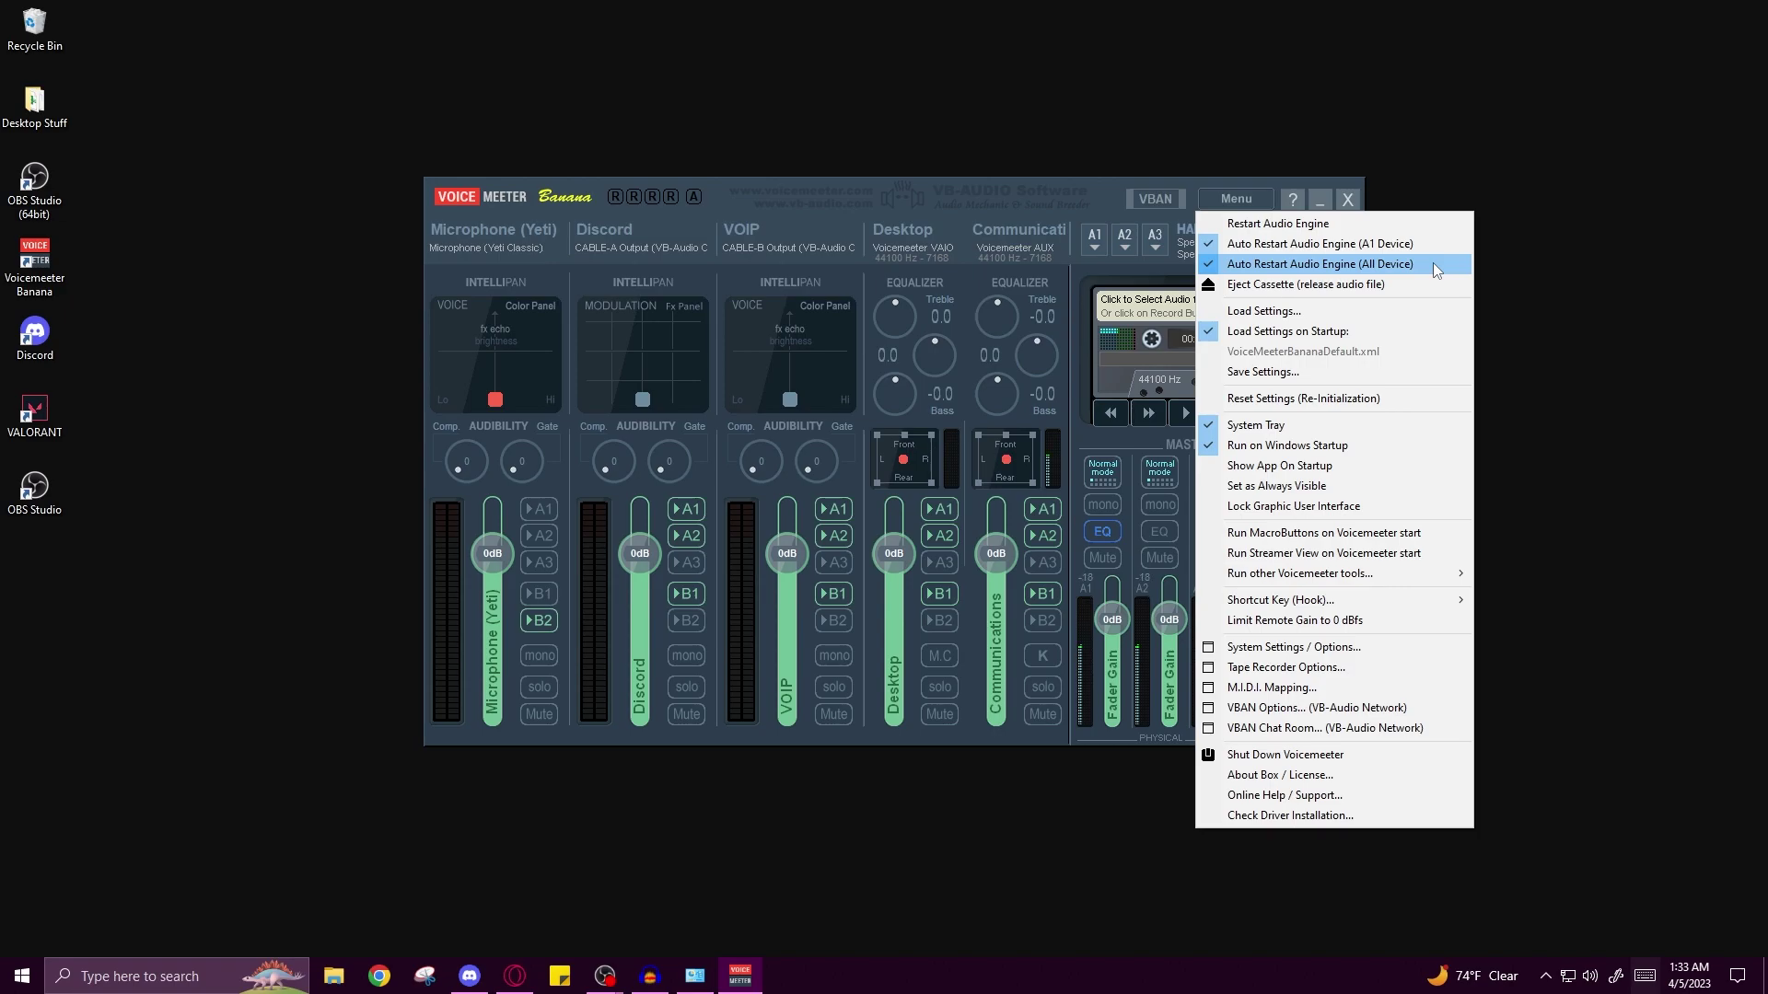
pyautogui.click(1092, 241)
pyautogui.click(1123, 237)
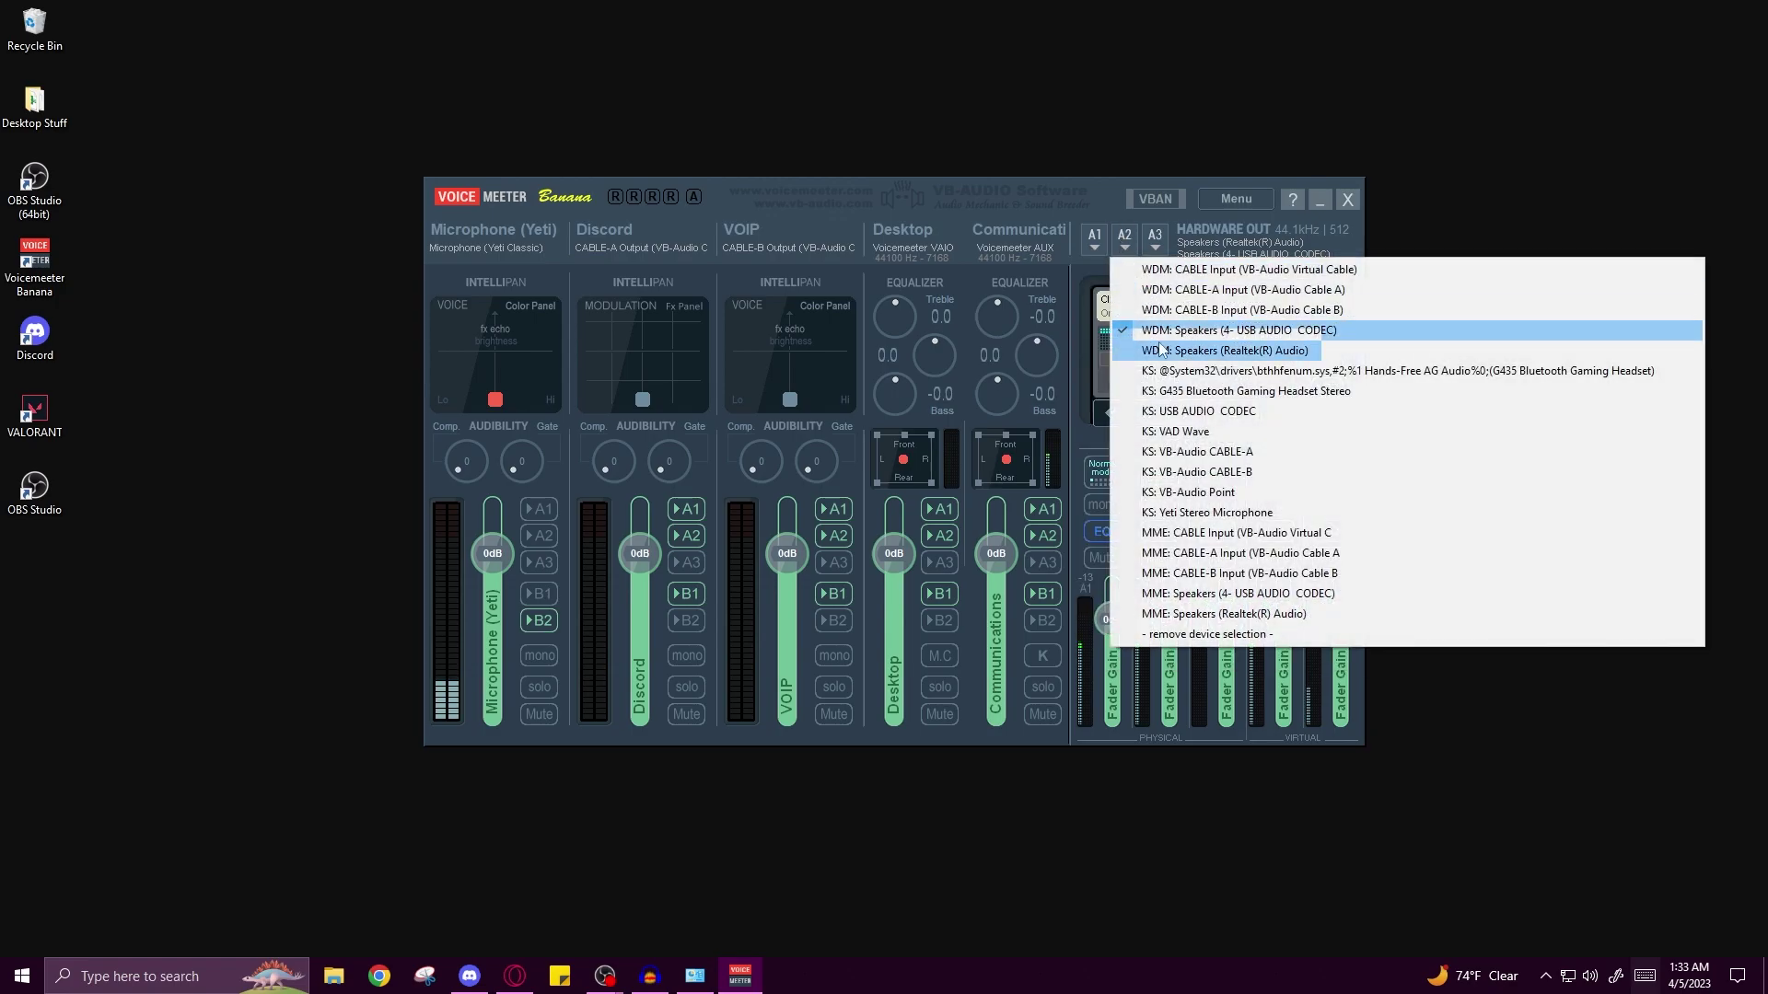
pyautogui.click(1221, 197)
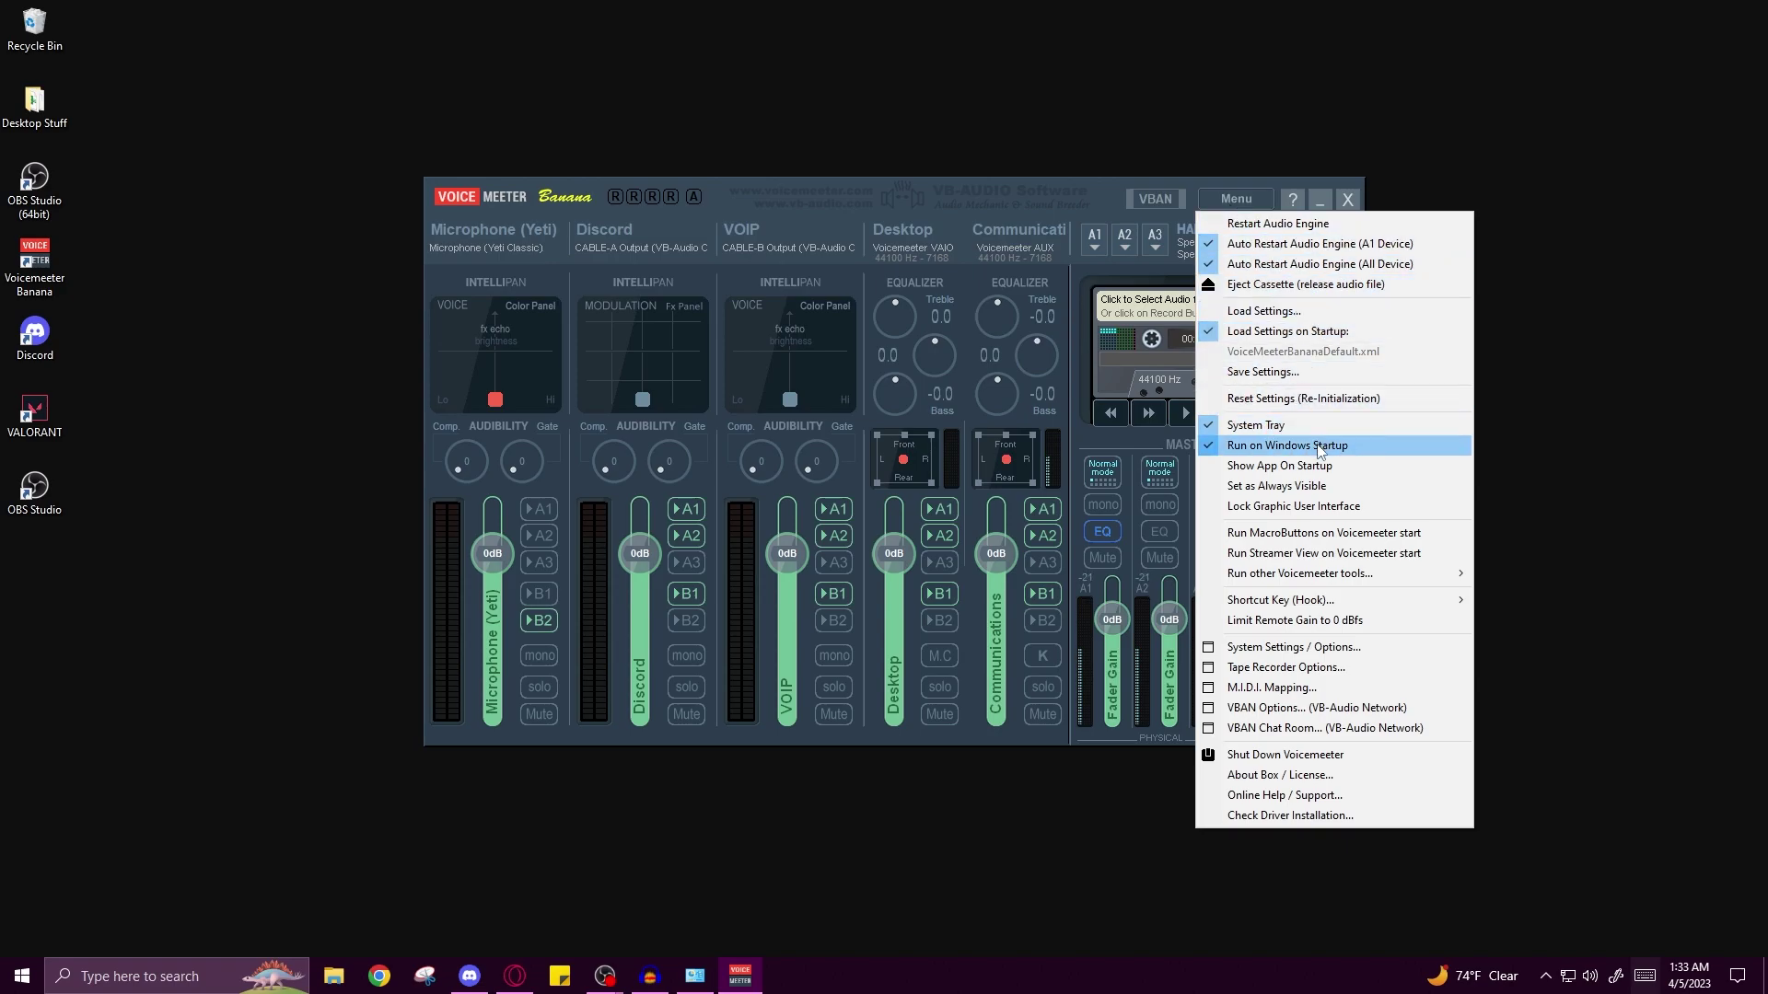
# - Dismiss the options list, send the Voicemeeter mixer to the tray, and restore it from its tray icon
pyautogui.click(1107, 190)
pyautogui.click(1346, 200)
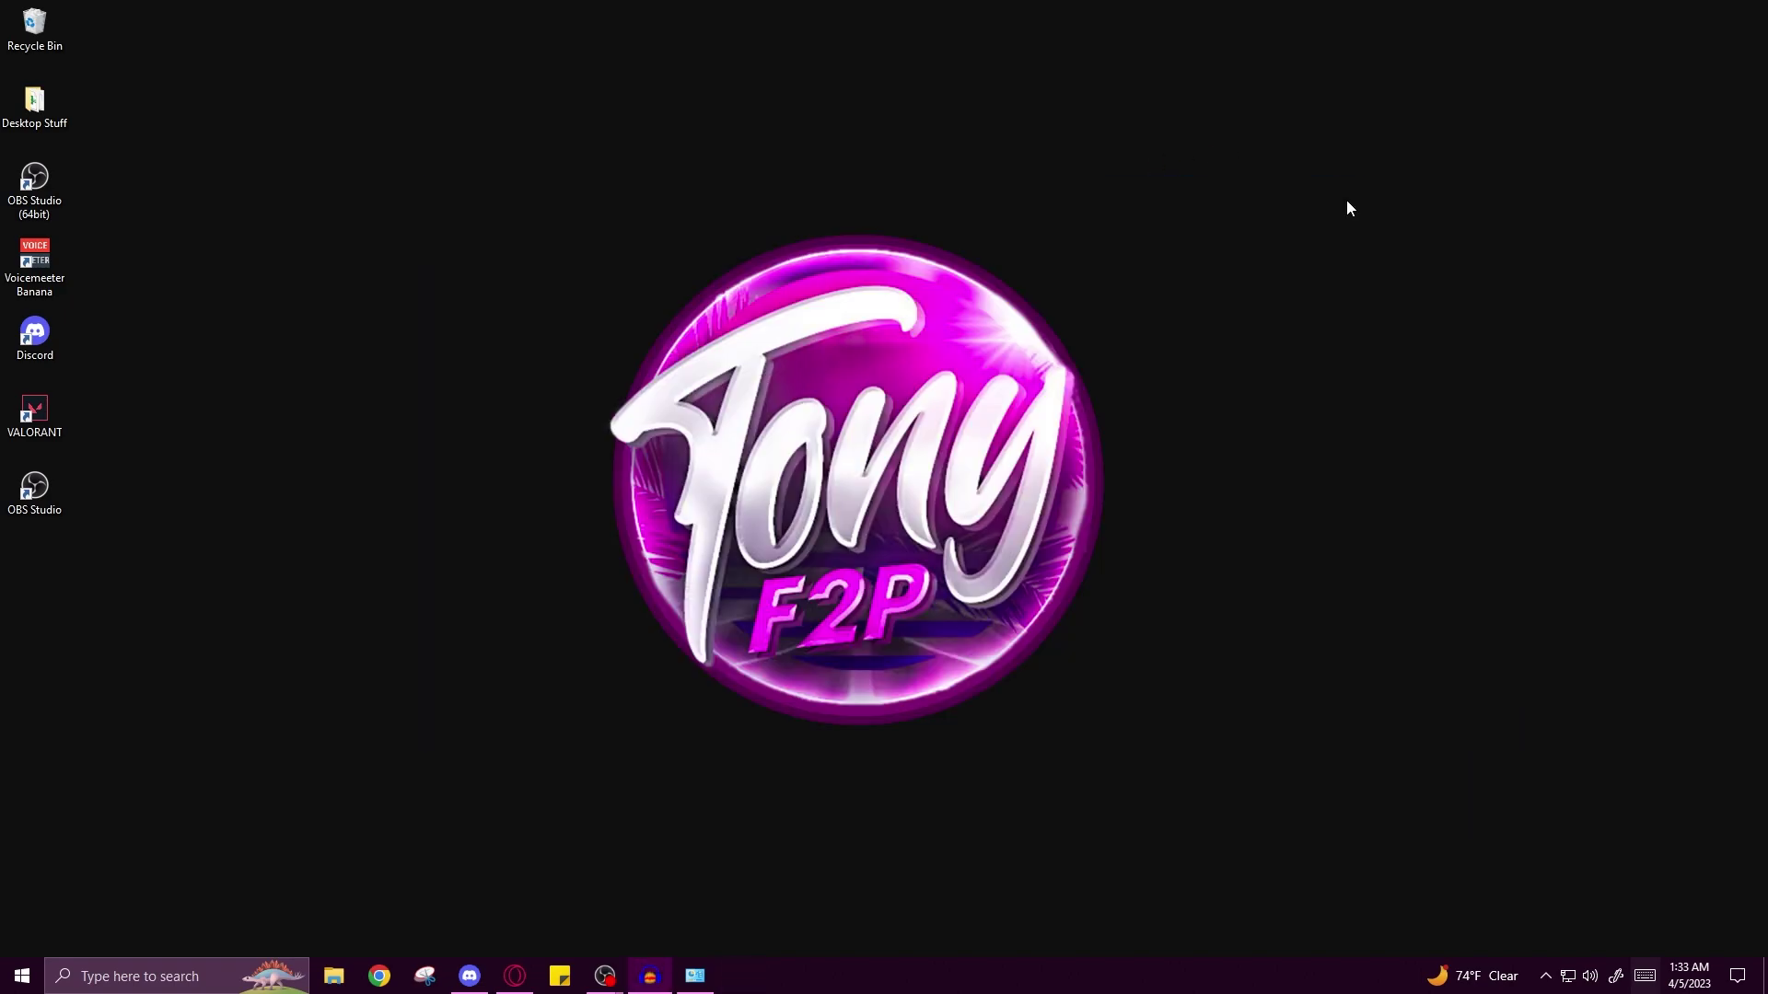
pyautogui.click(1545, 978)
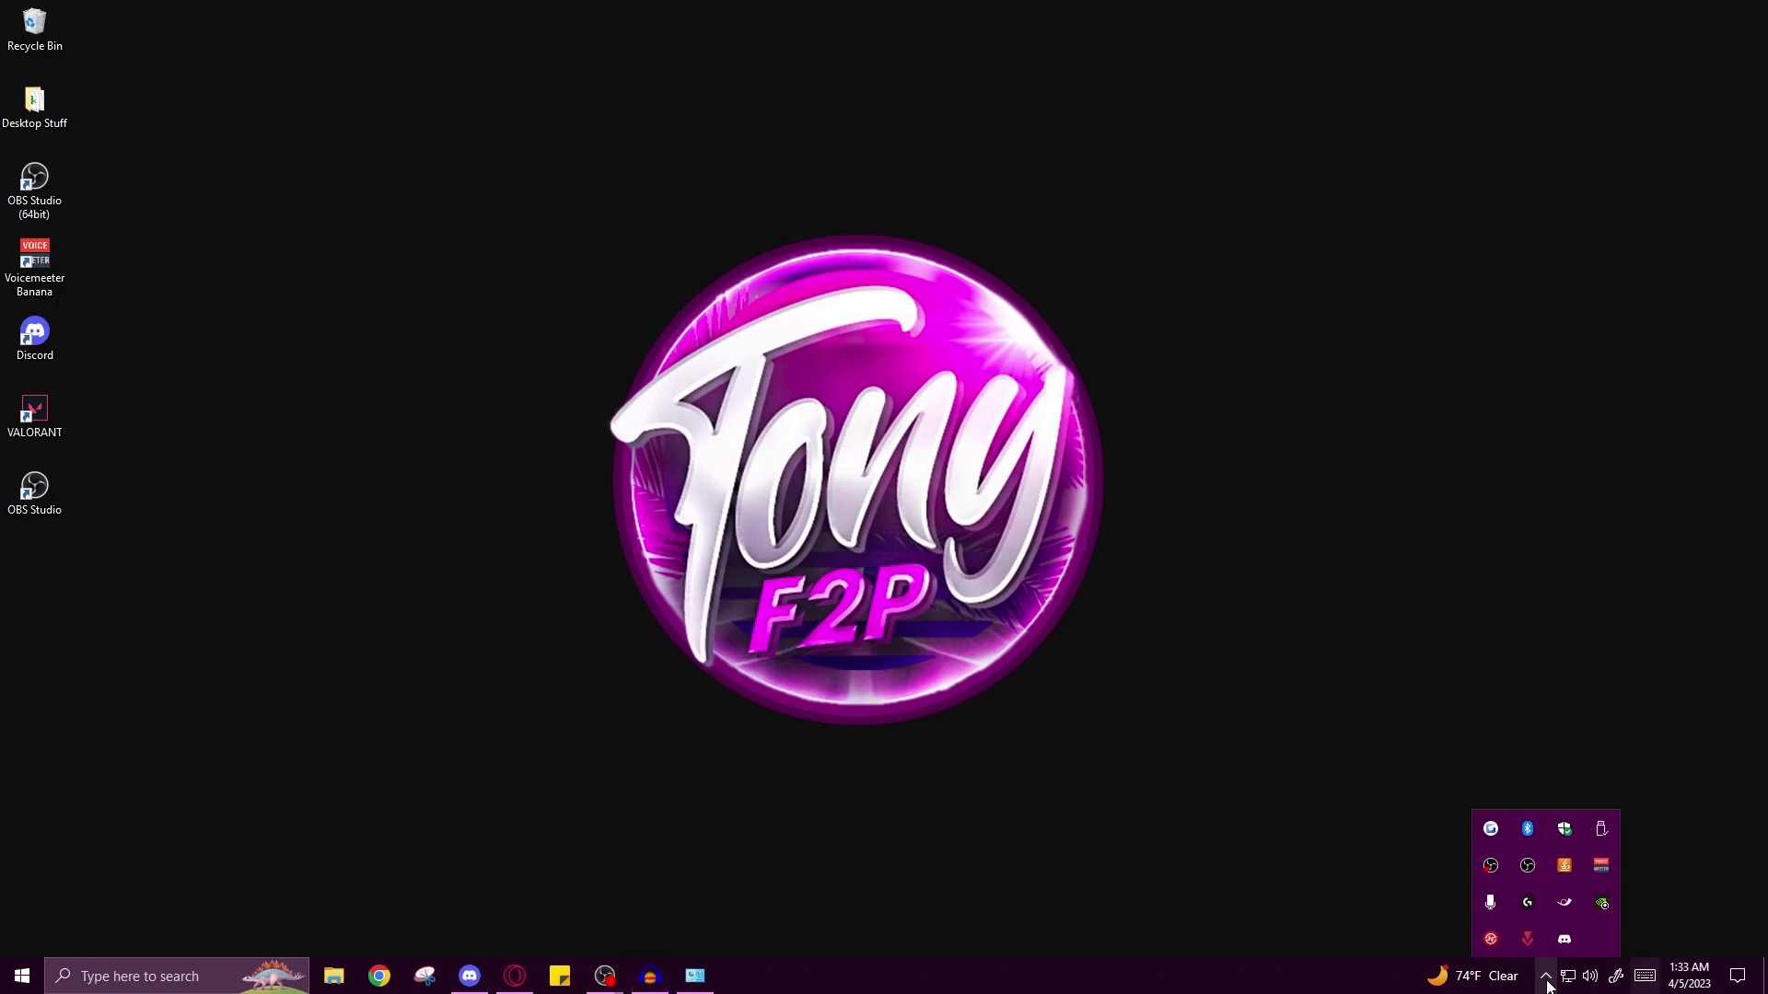
pyautogui.click(1602, 865)
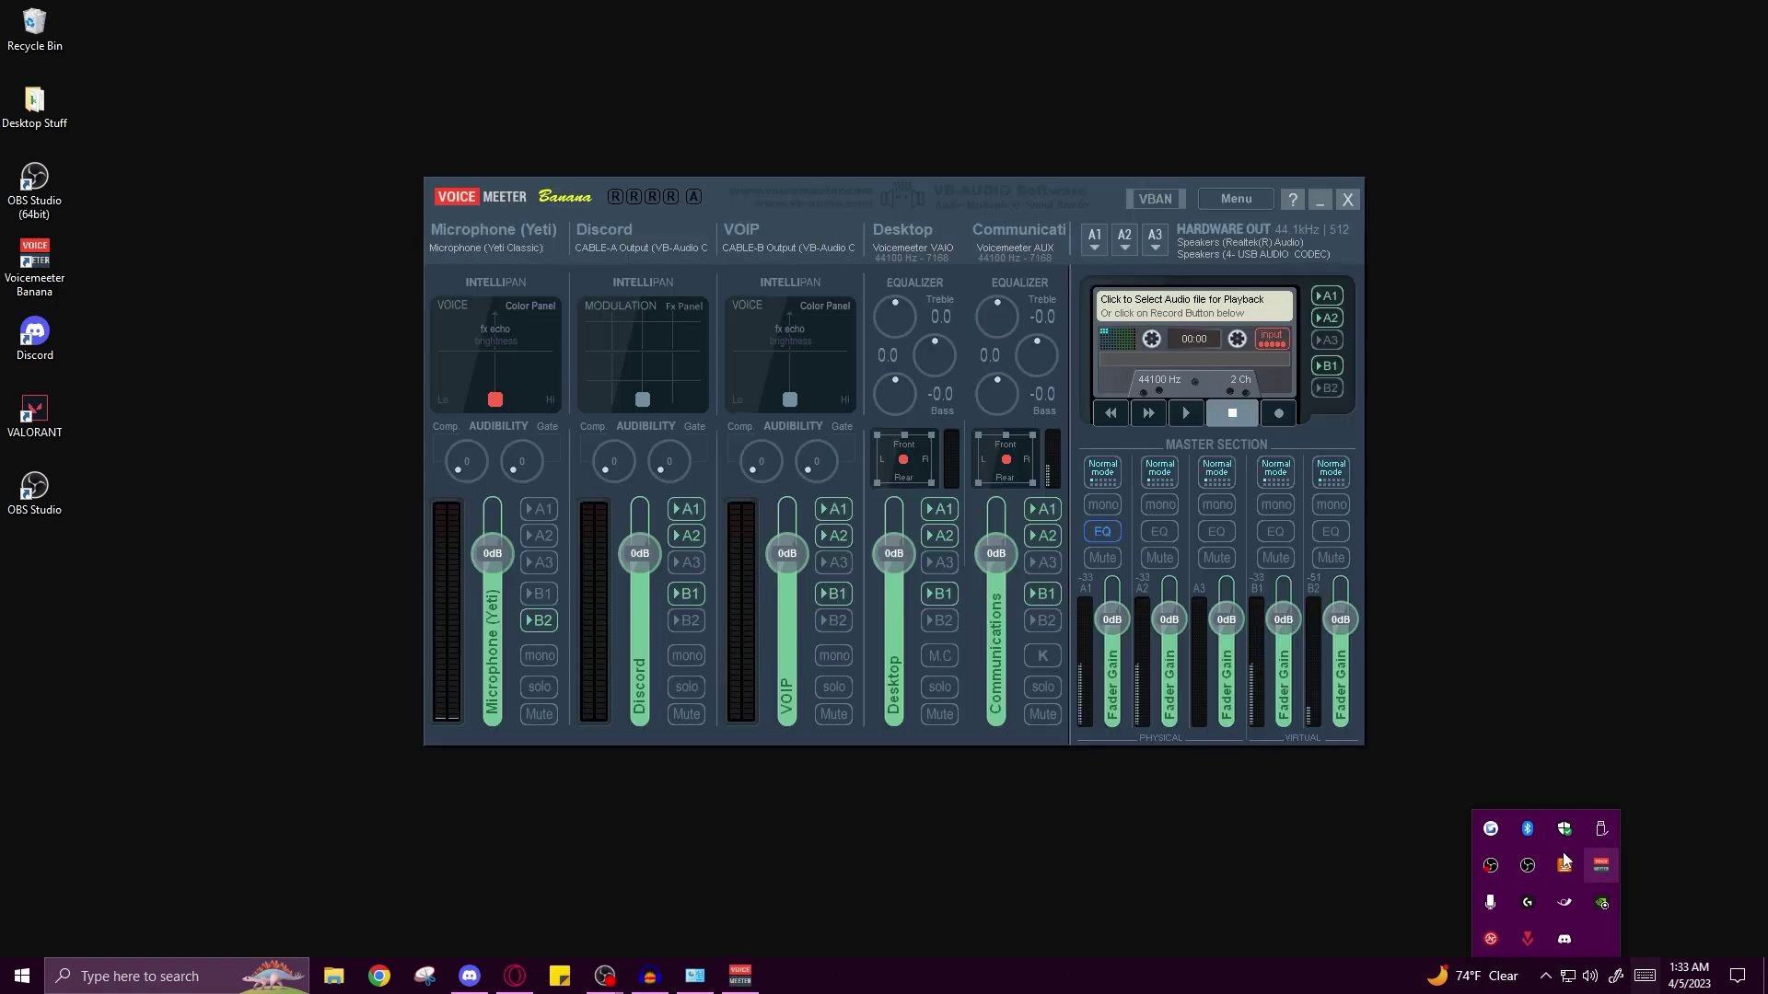
# - Name the first input strip Microphone and set its input to WDM: Microphone (Yeti Classic)
pyautogui.click(1033, 207)
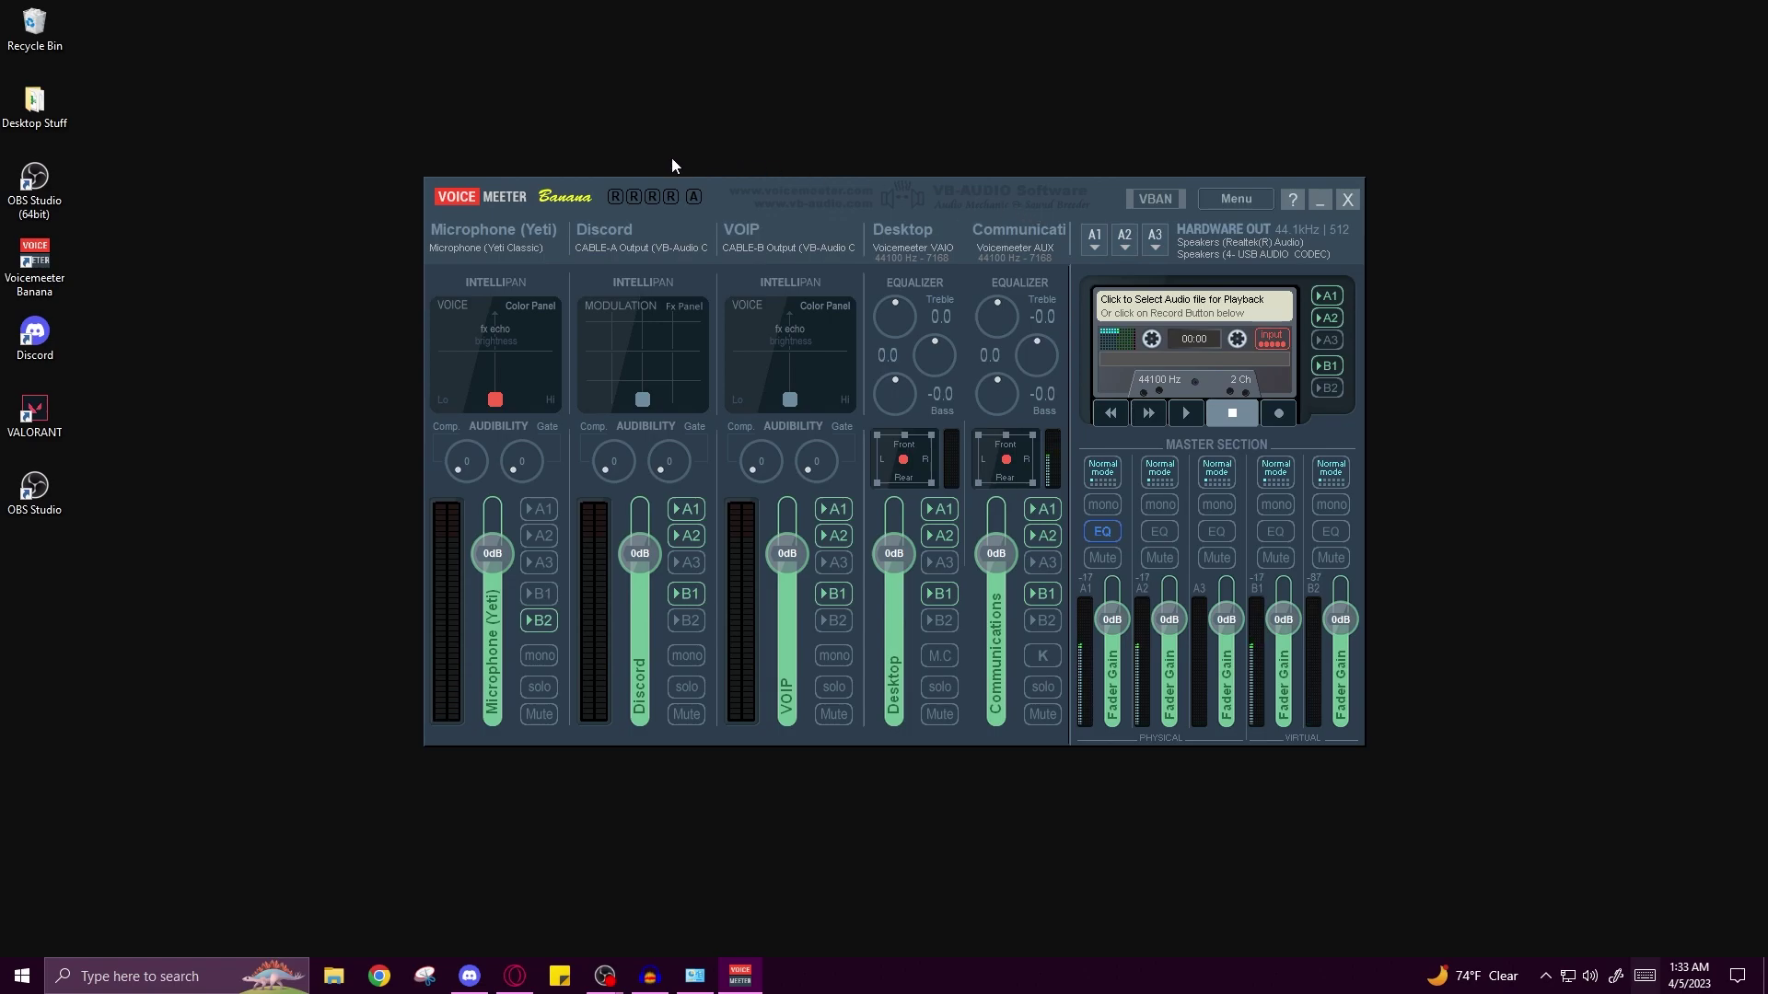
pyautogui.click(489, 233)
pyautogui.write('Microphone')
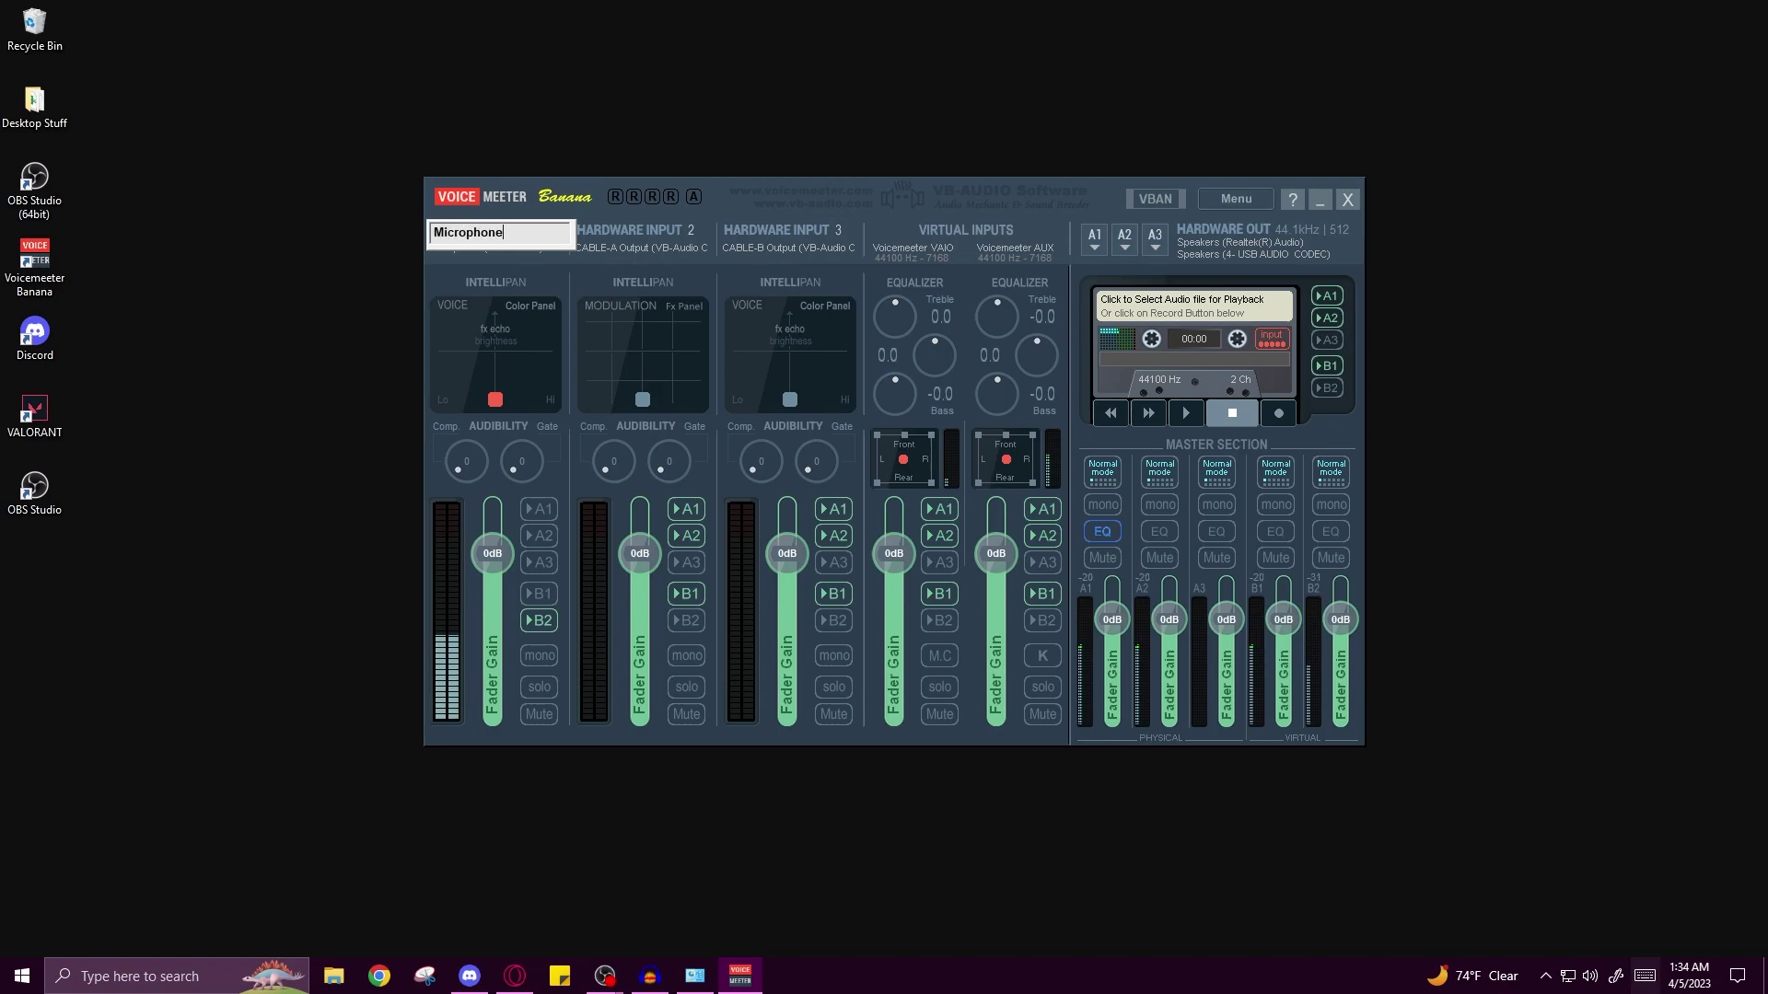
pyautogui.press('Return')
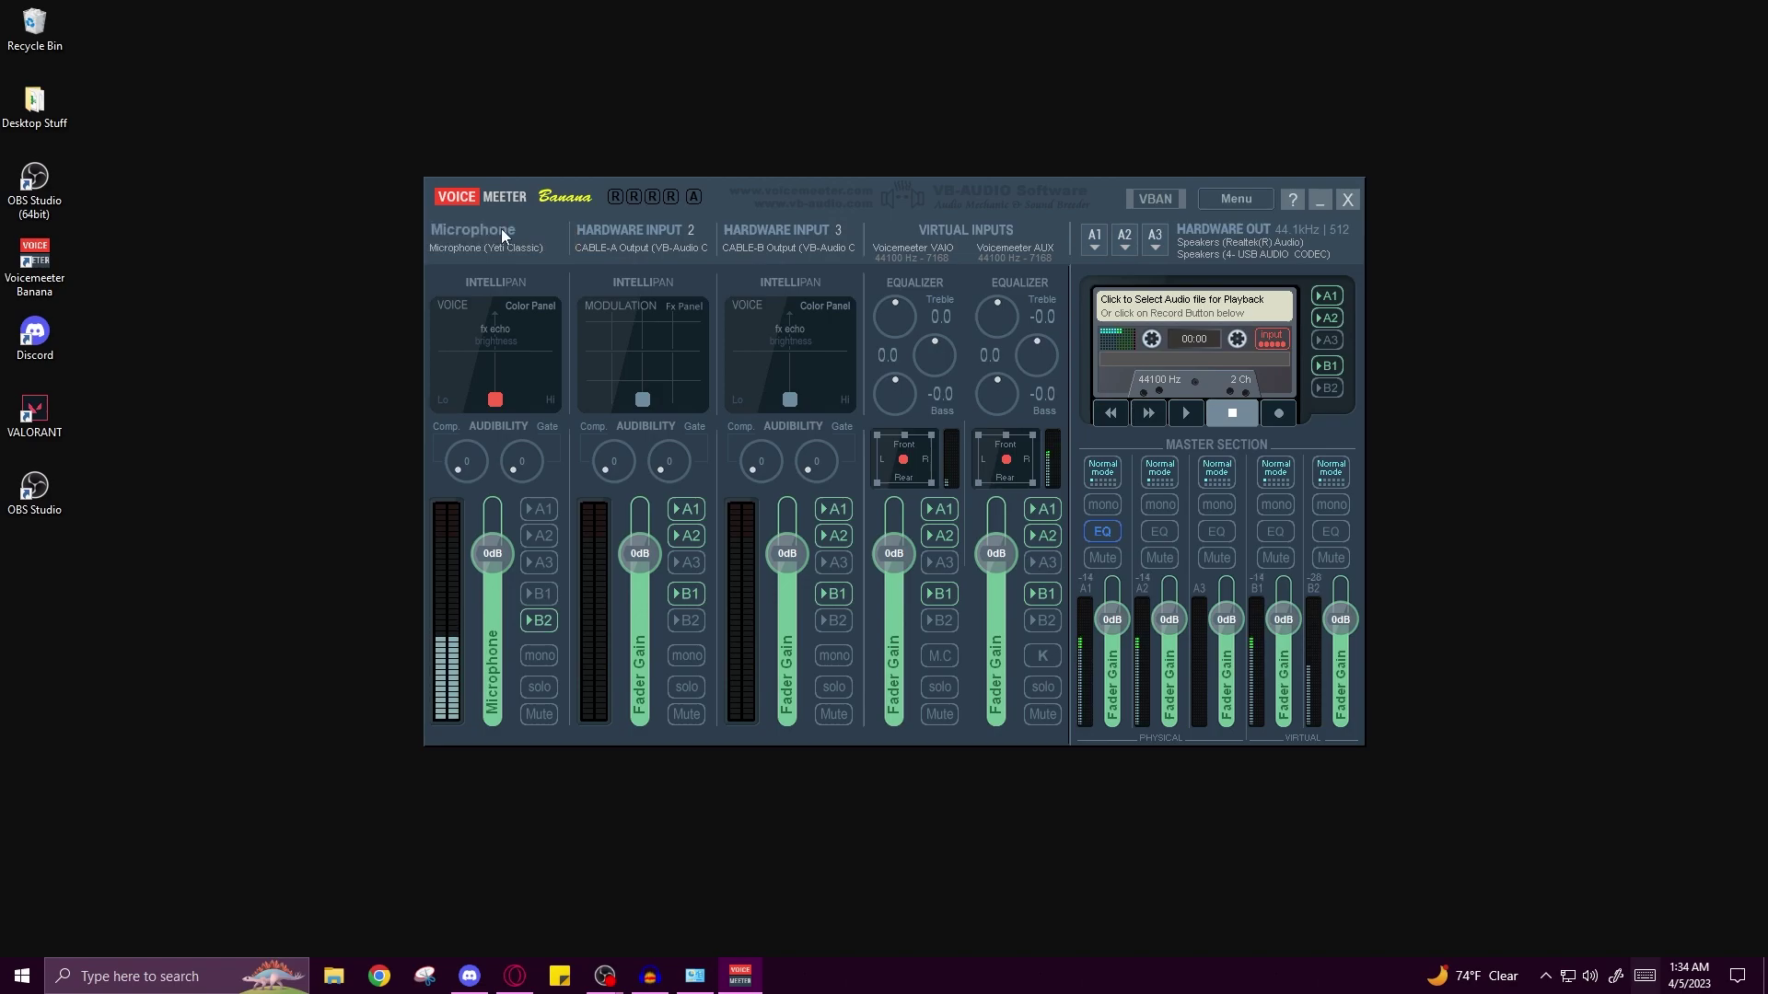
pyautogui.click(485, 247)
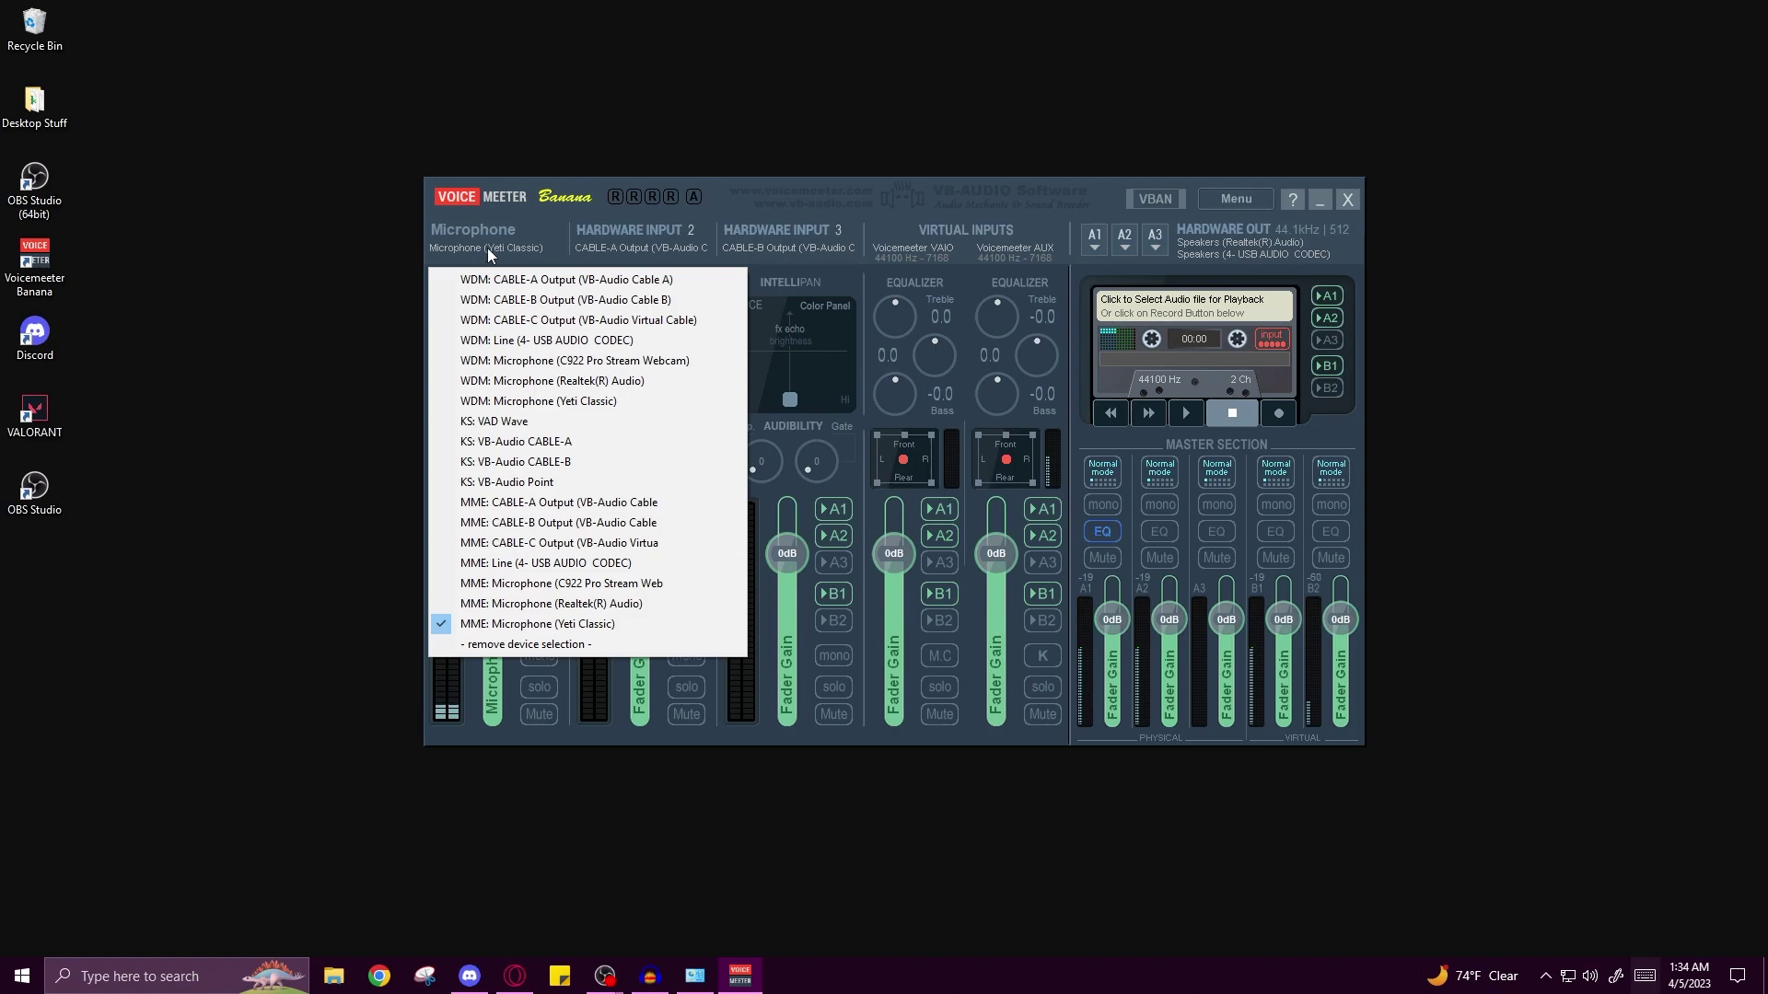
pyautogui.click(539, 643)
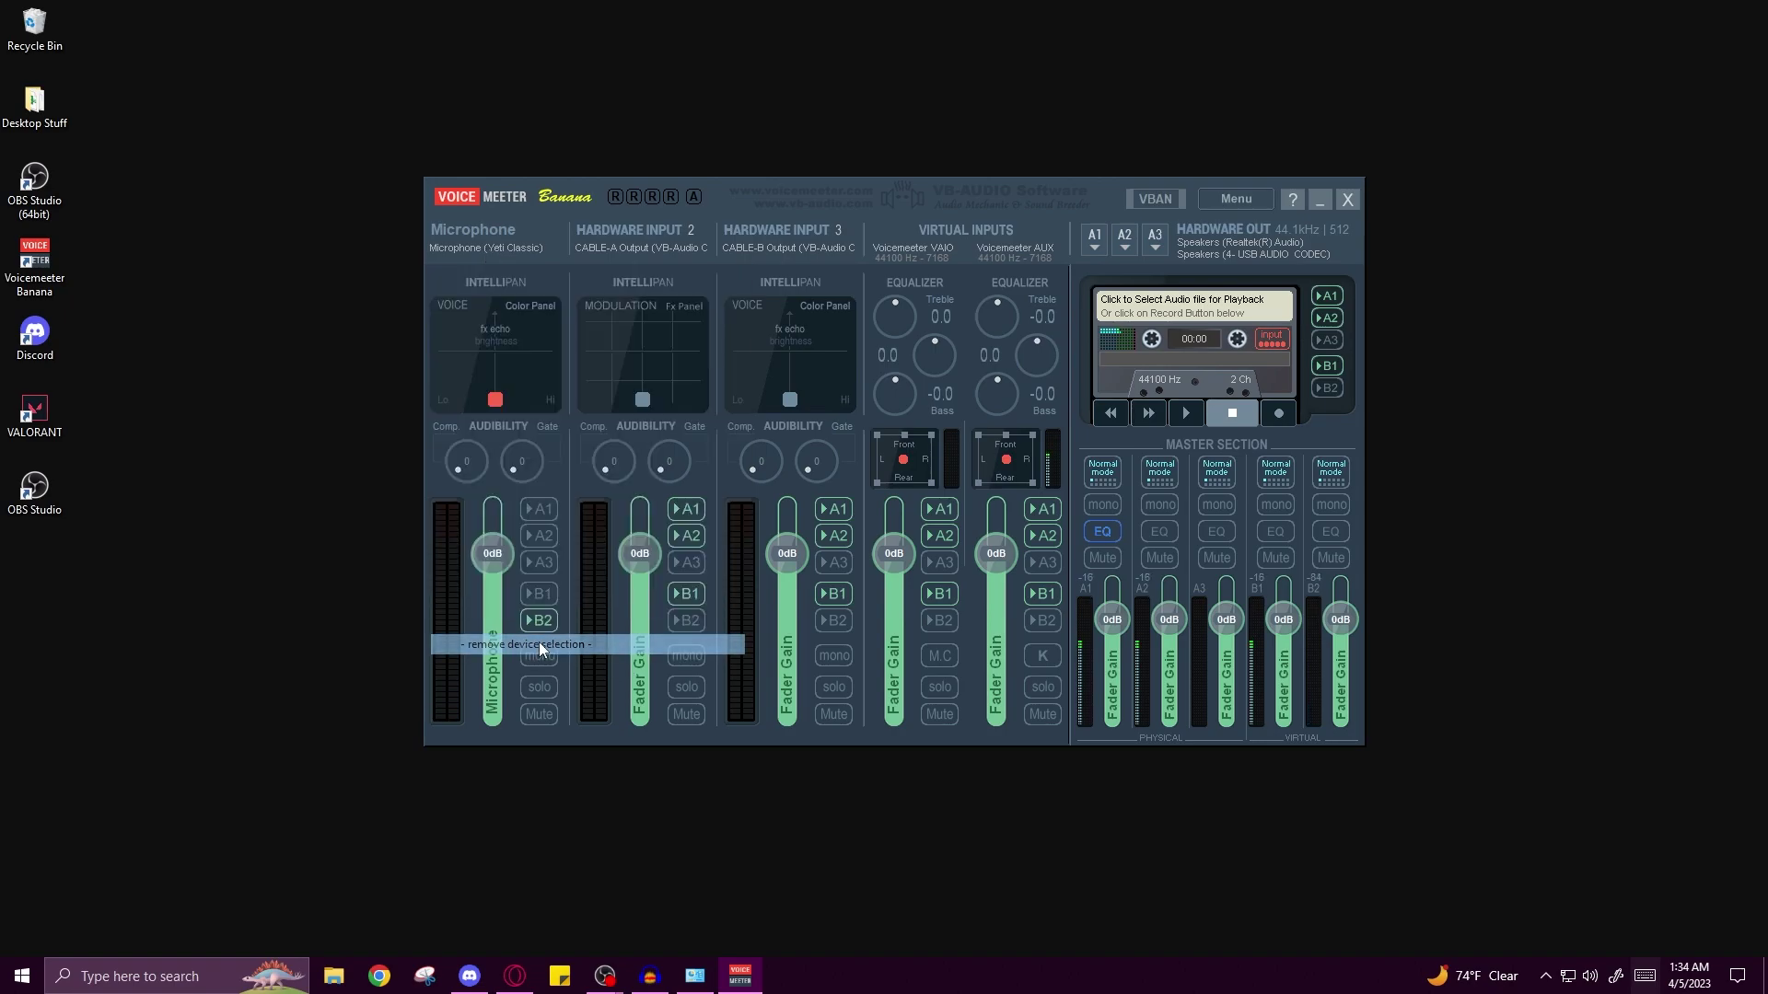
pyautogui.click(485, 253)
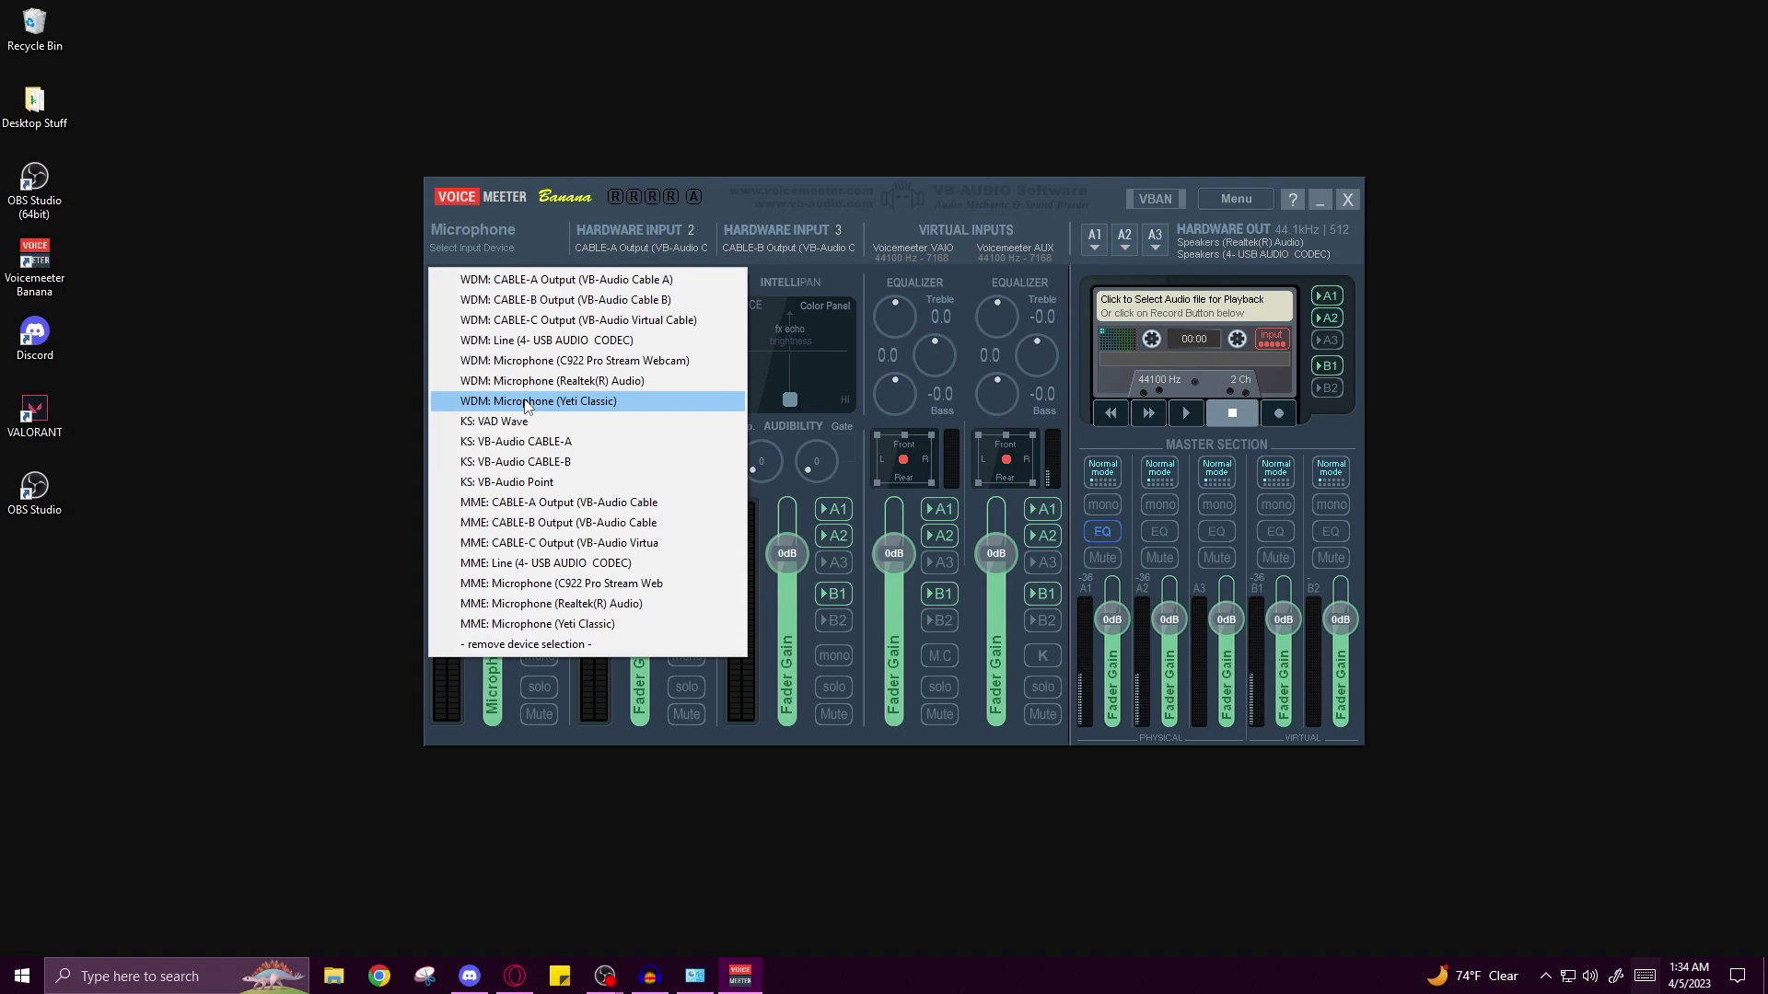
pyautogui.click(525, 400)
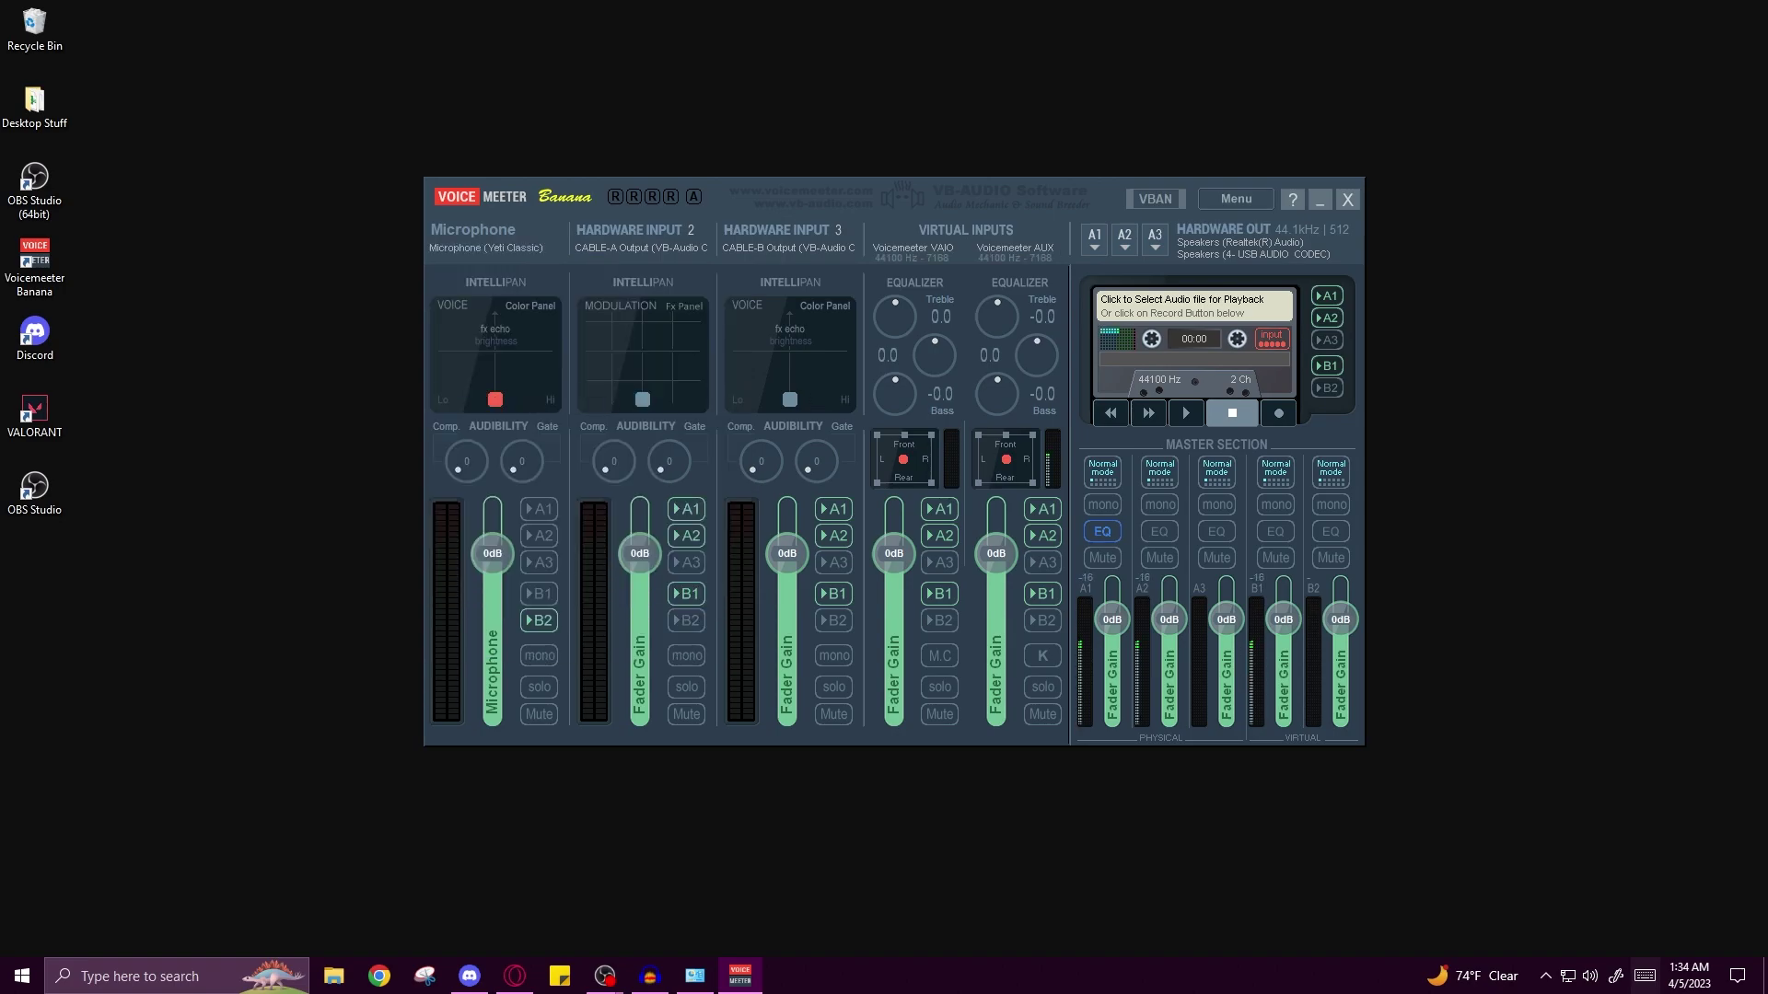
# - Rename Hardware Input 2 to Discord and Hardware Input 3 to VOIP
pyautogui.rightClick(651, 232)
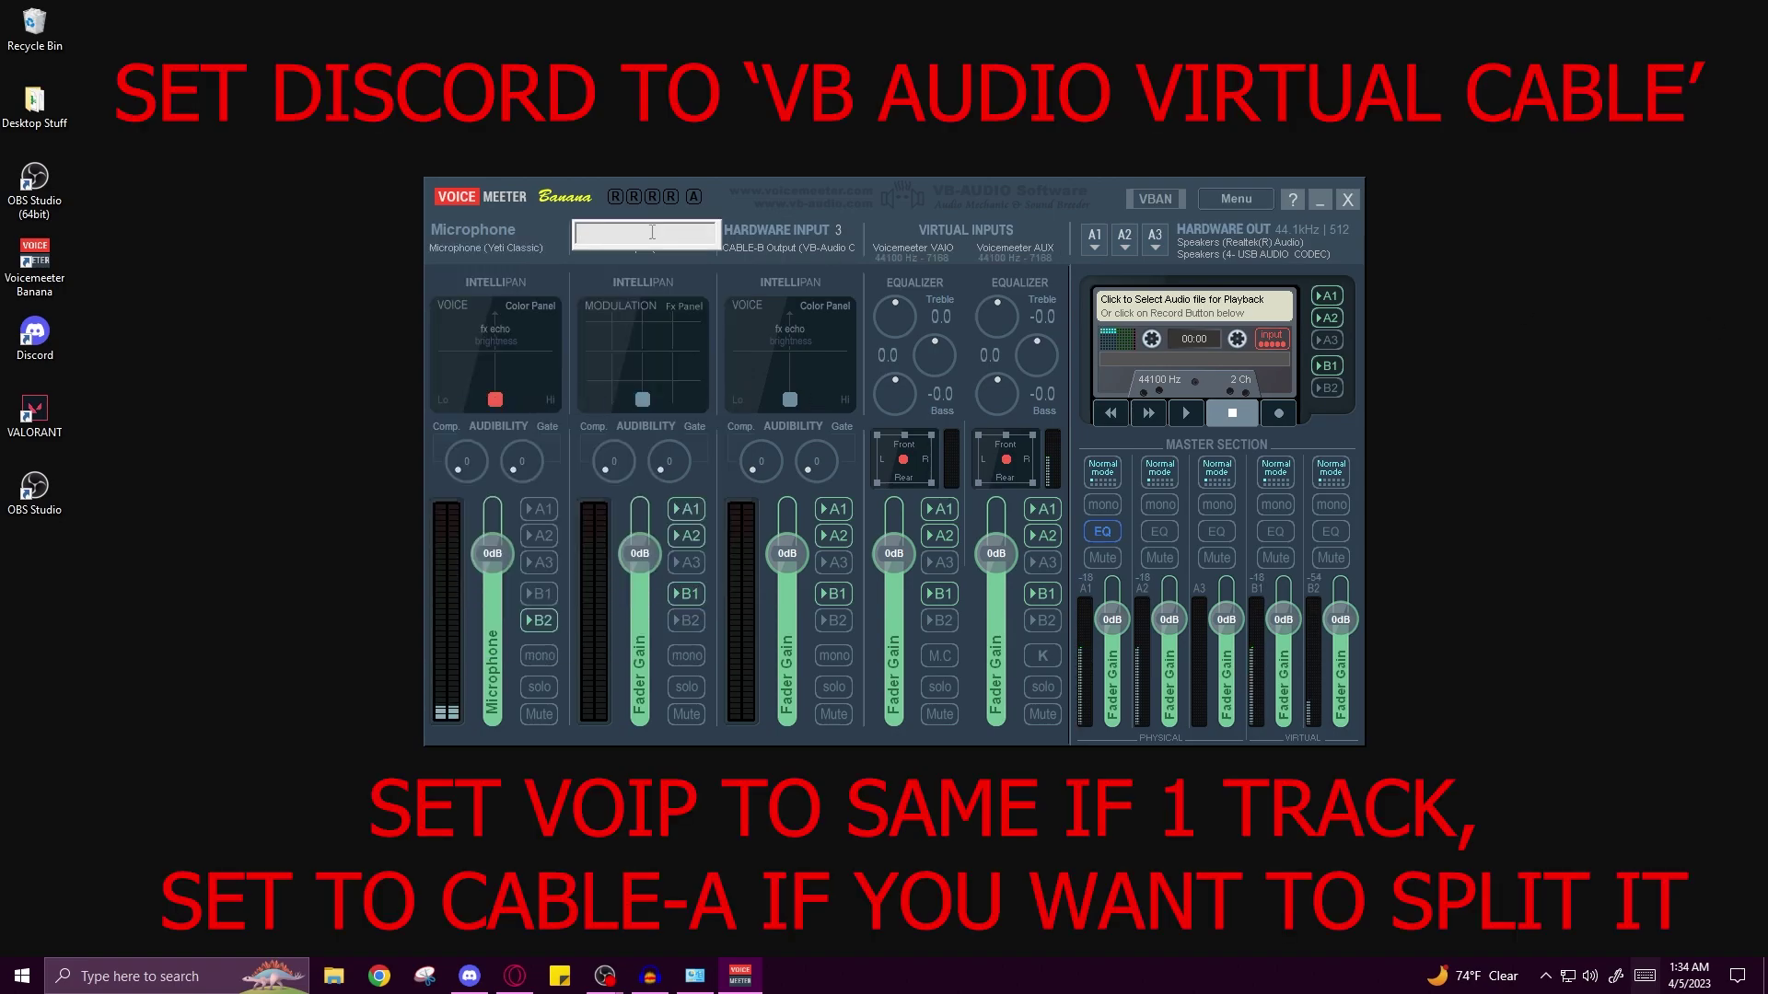
pyautogui.write('Discord')
pyautogui.press('Return')
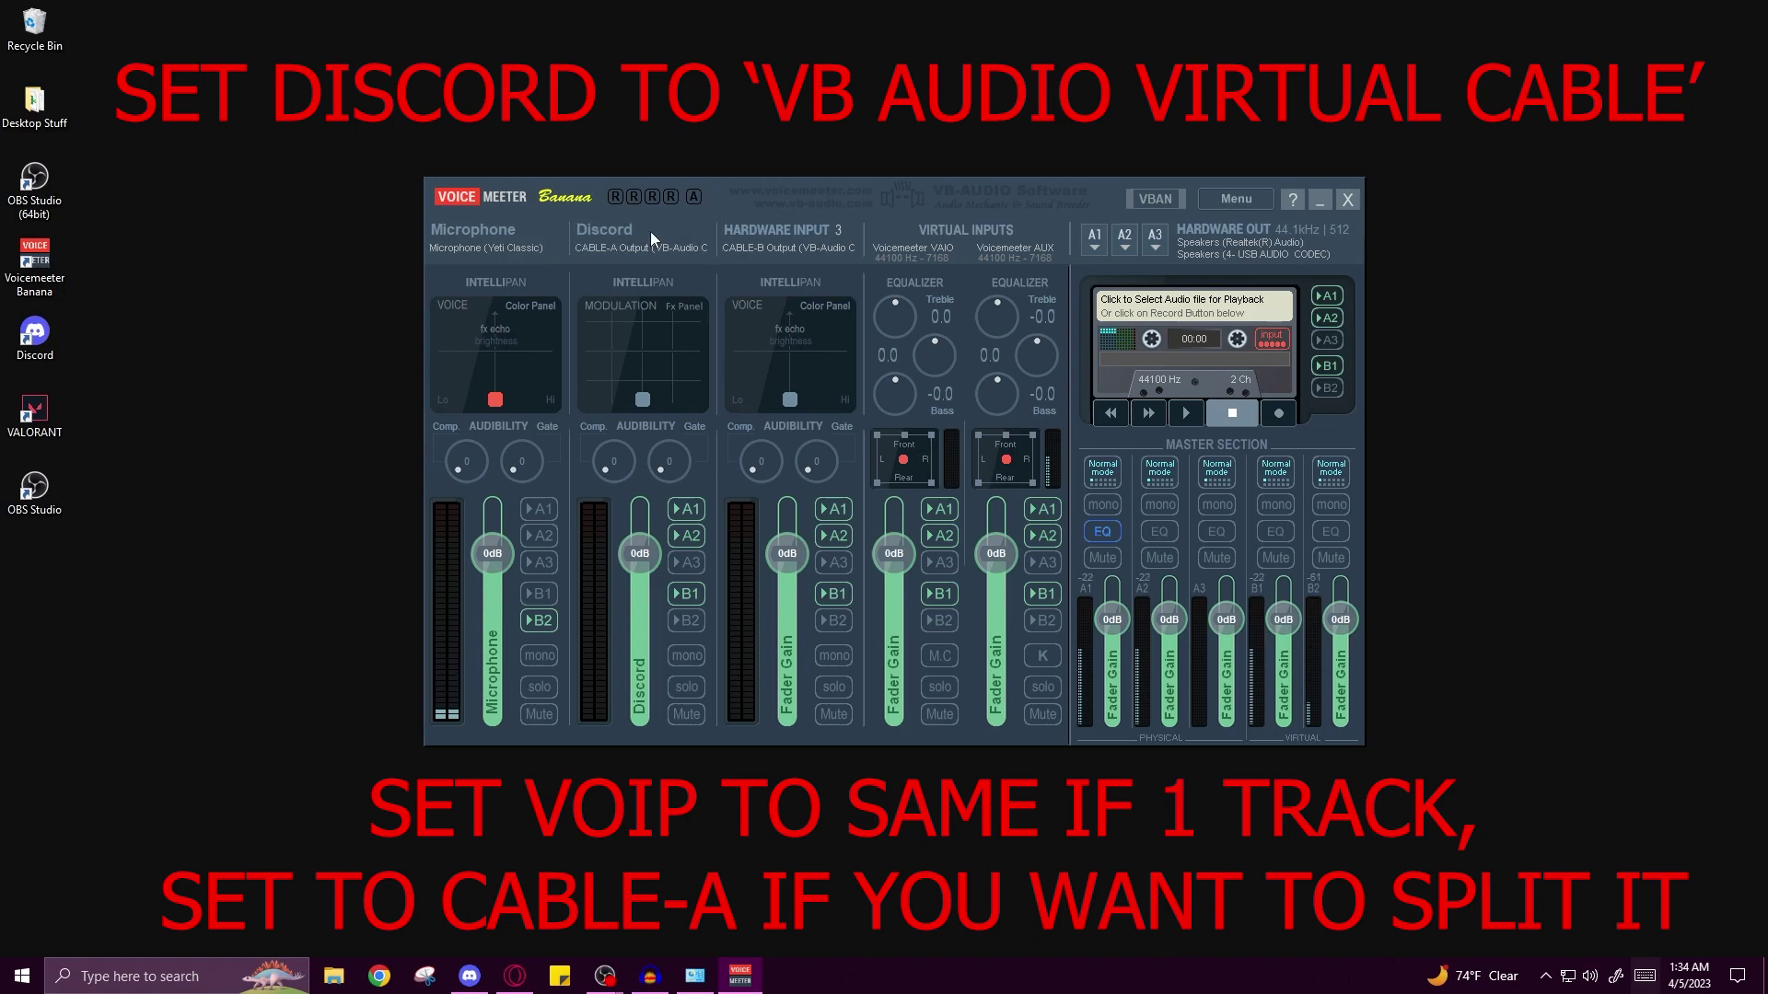
pyautogui.rightClick(776, 225)
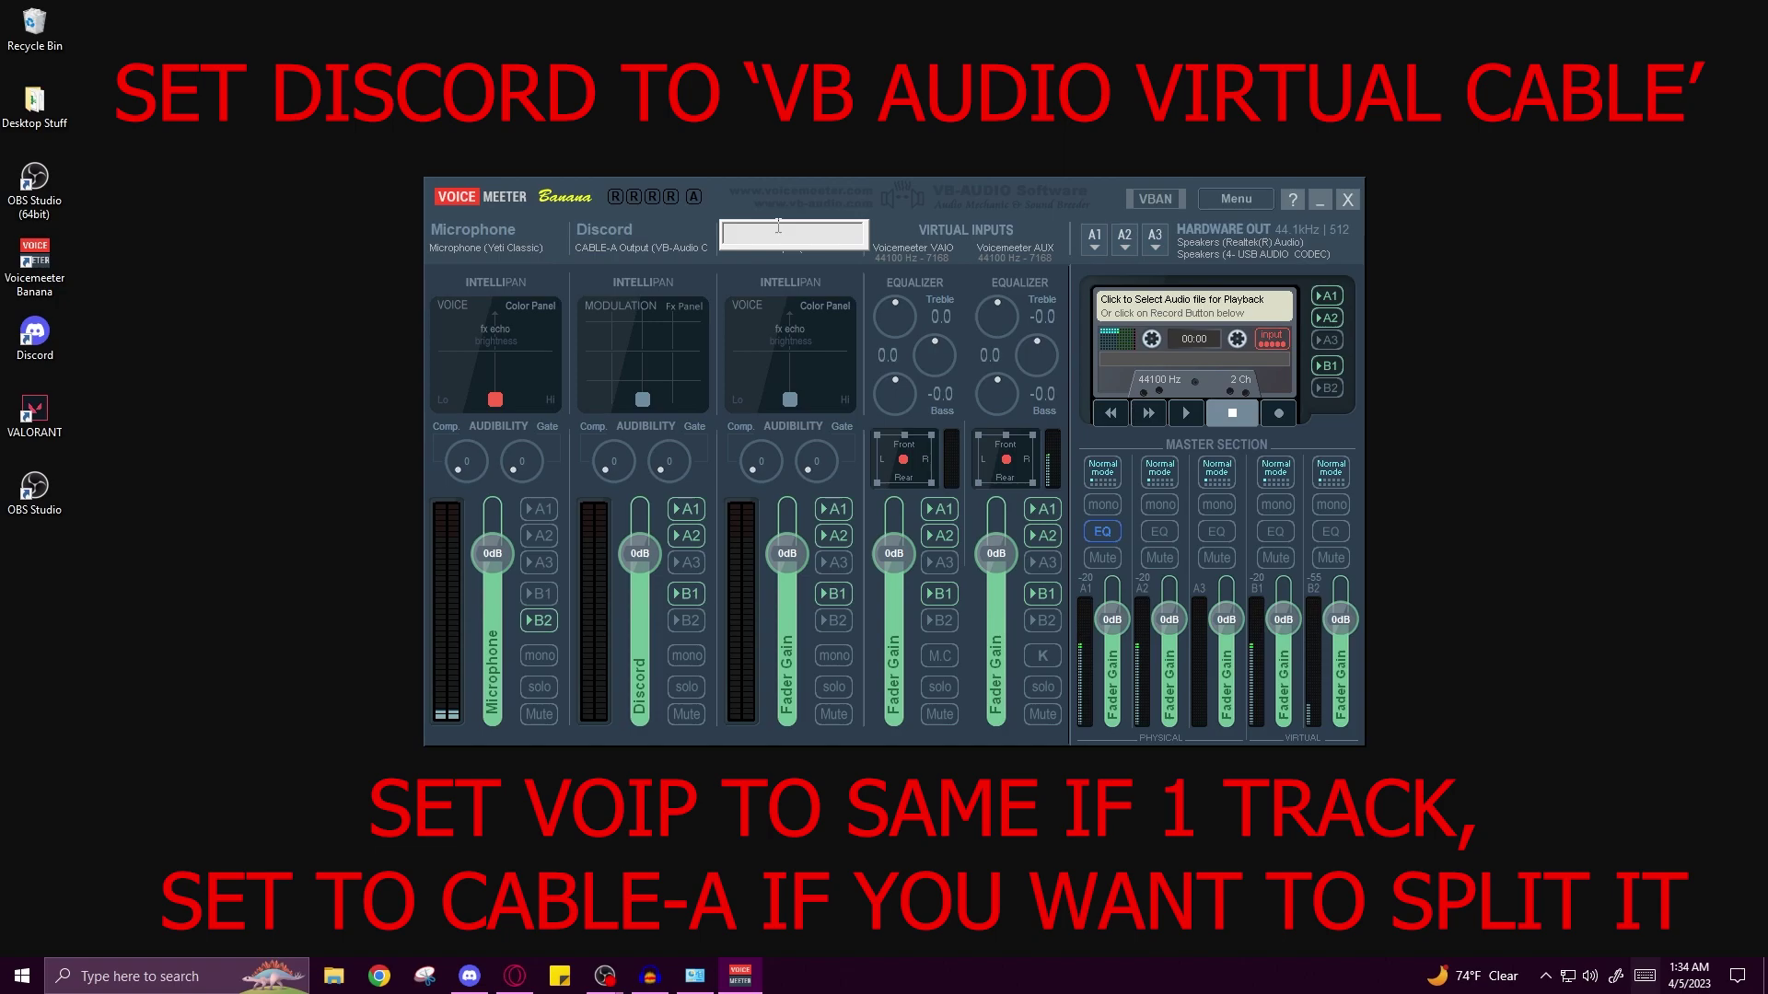
pyautogui.write('VOIP')
pyautogui.press('Return')
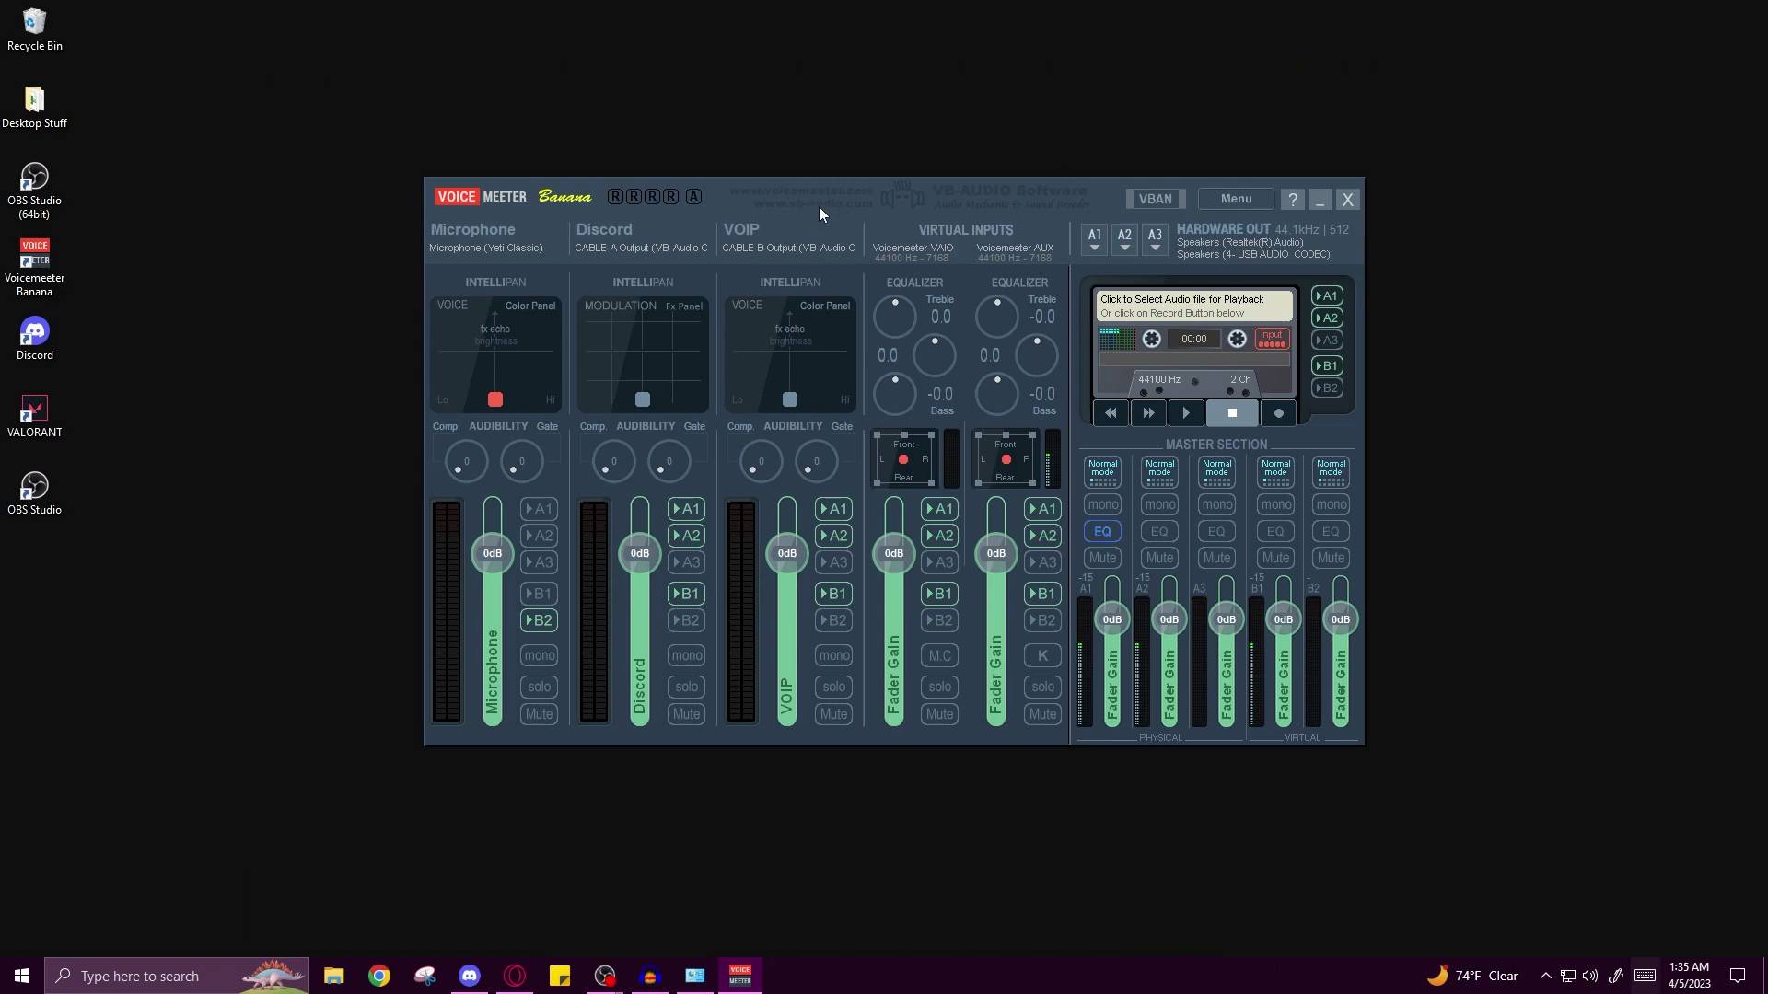
# - Rename the Voicemeeter VAIO strip Desktop and the AUX strip COMMS, then minimize the mixer
pyautogui.doubleClick(898, 224)
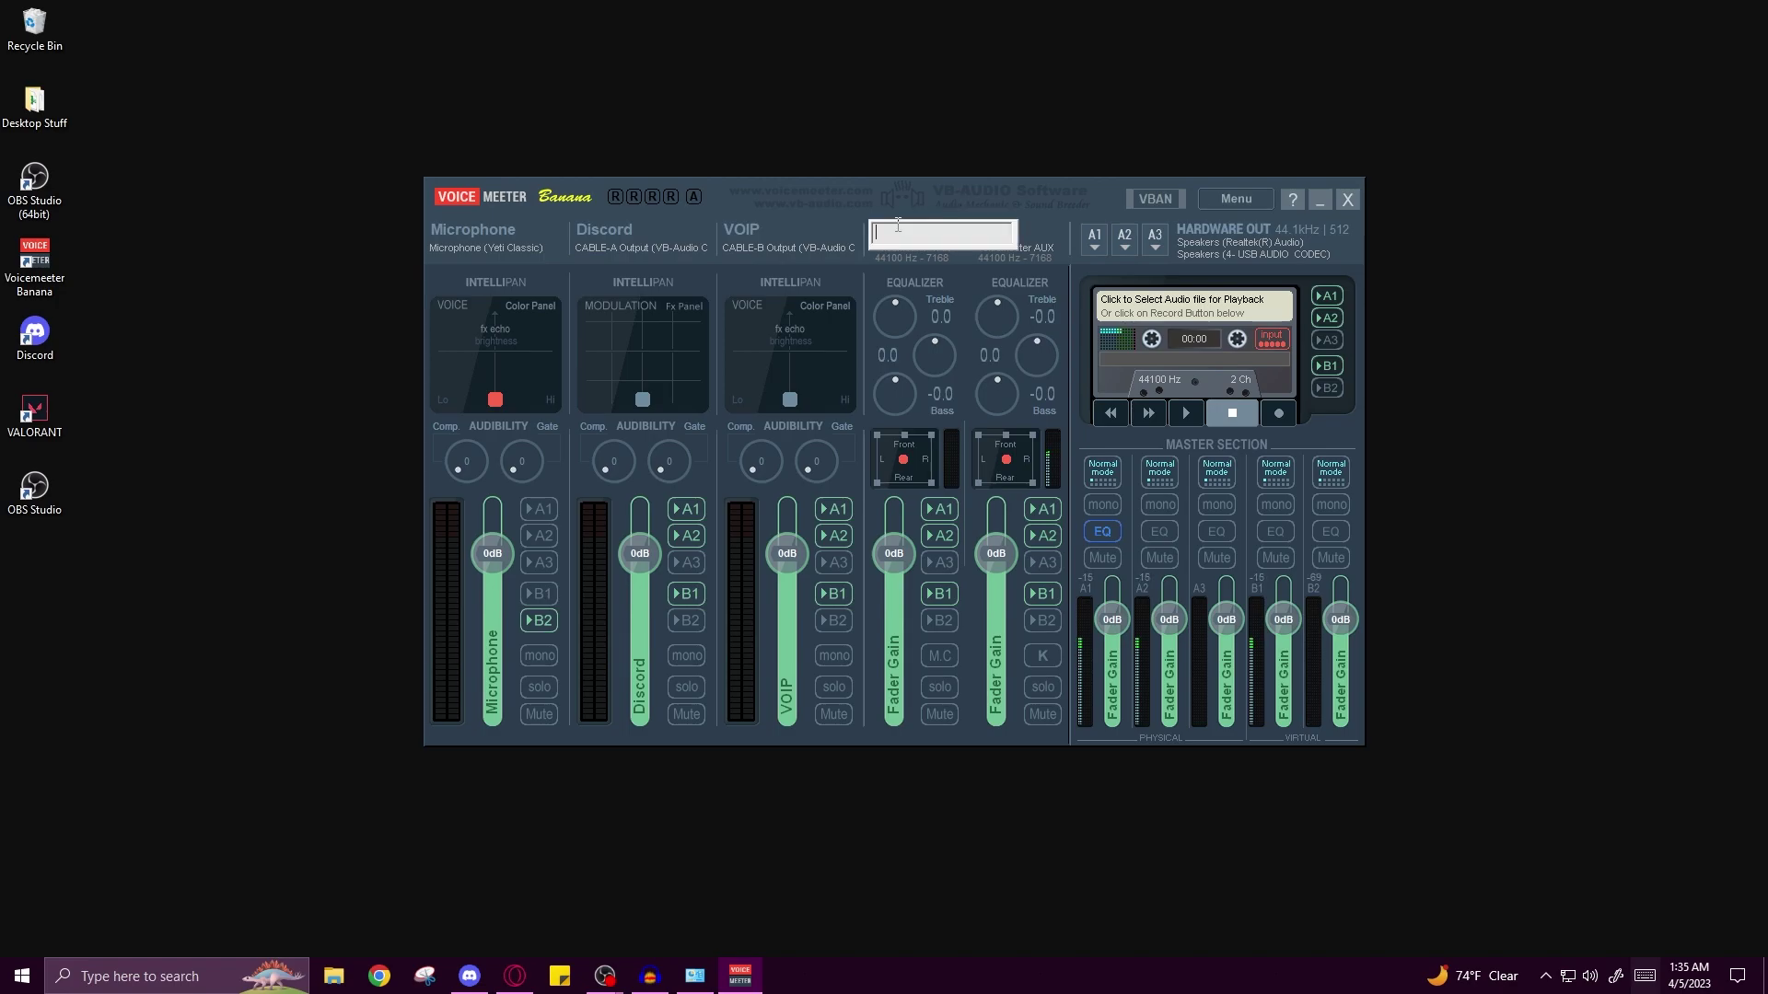
pyautogui.write('Desktop')
pyautogui.press('Return')
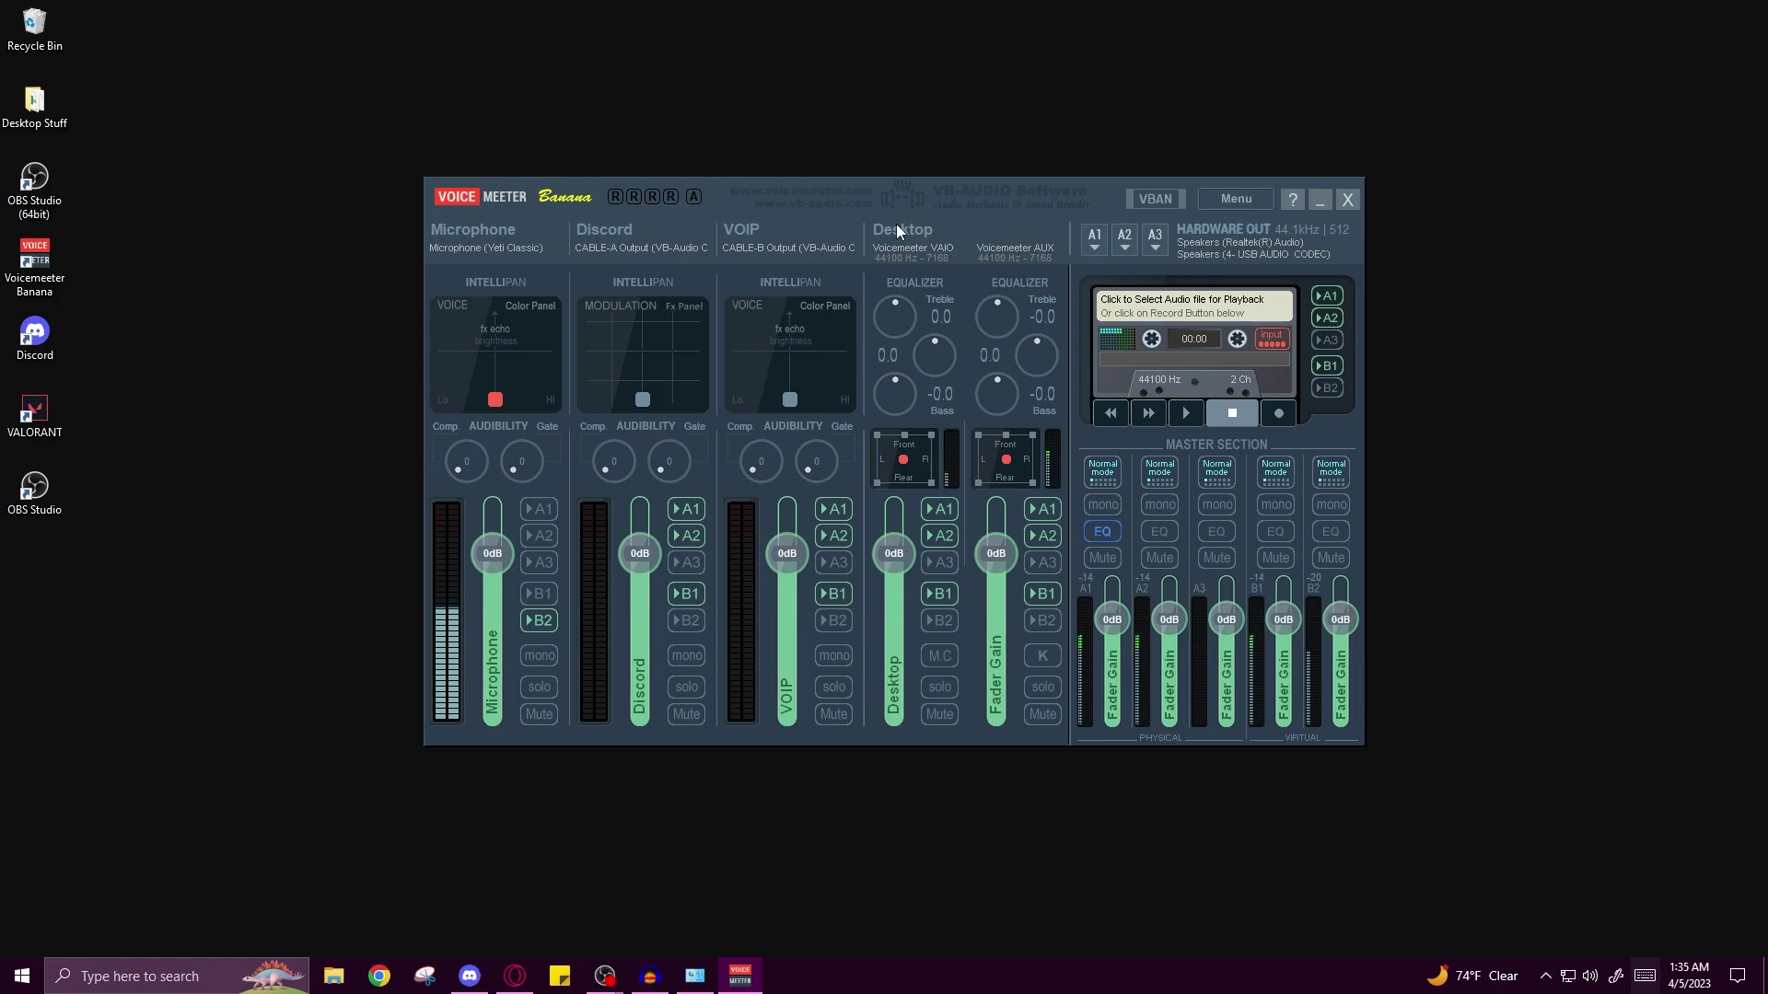
pyautogui.doubleClick(1018, 224)
pyautogui.write('CO')
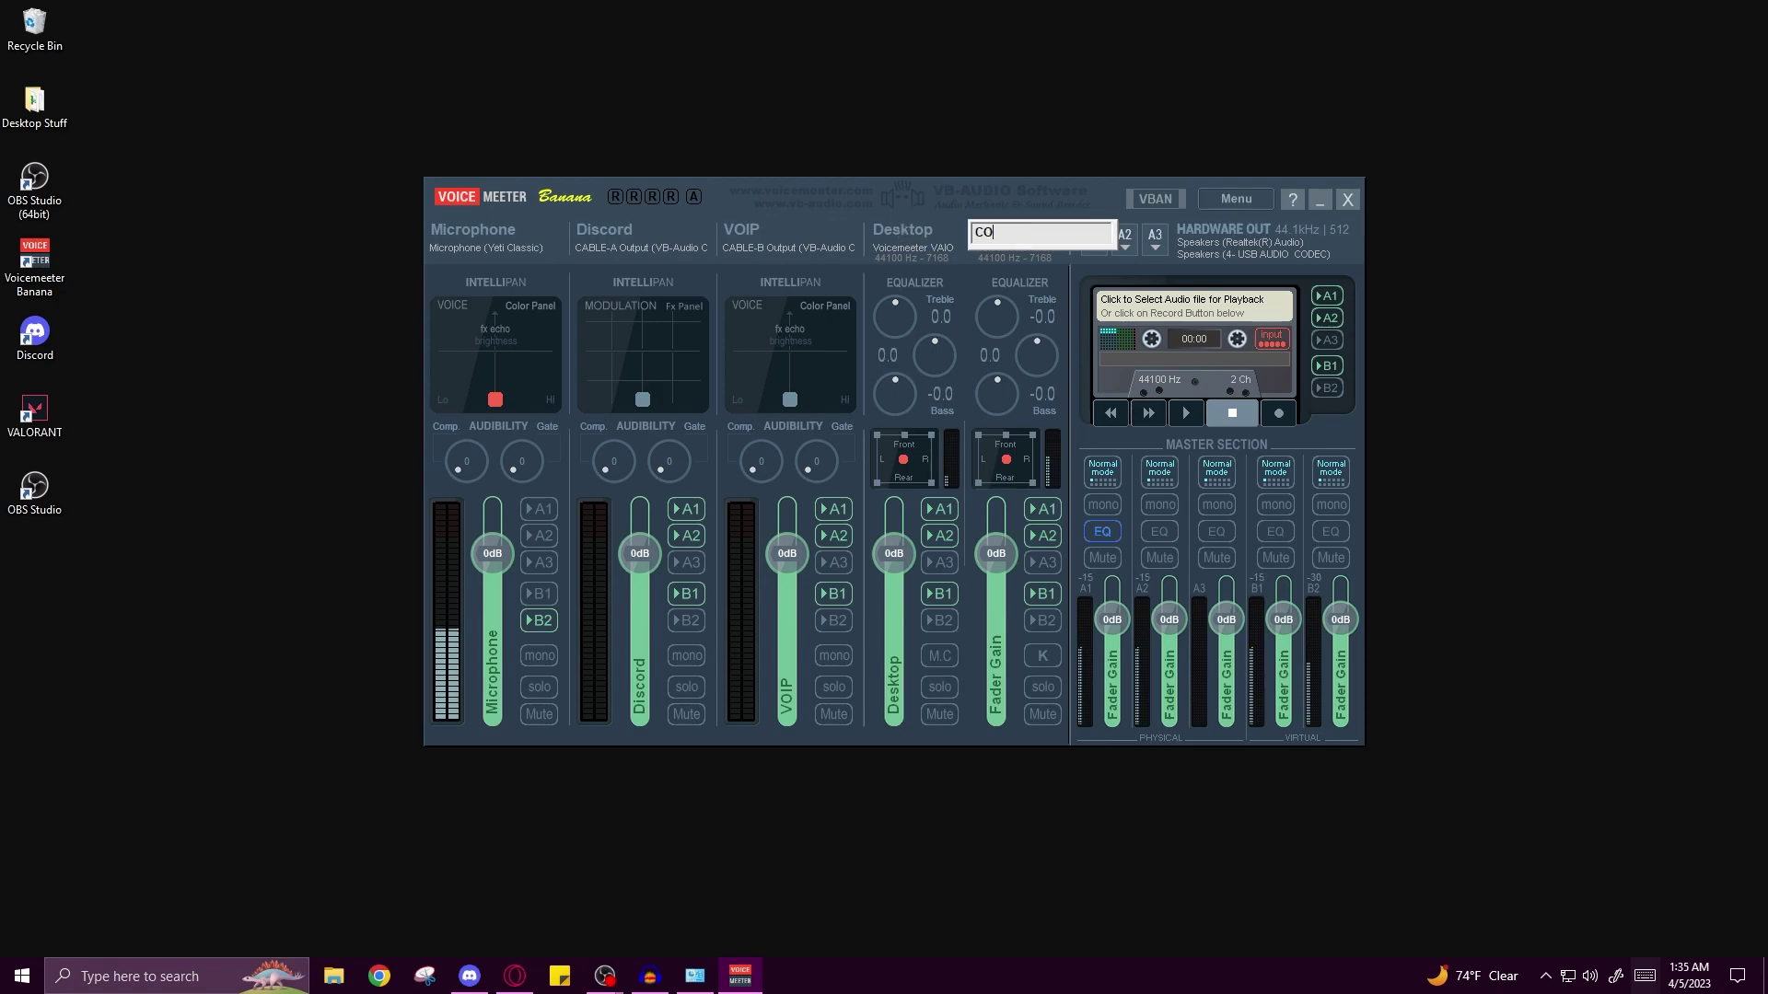
pyautogui.write('MMS')
pyautogui.press('Return')
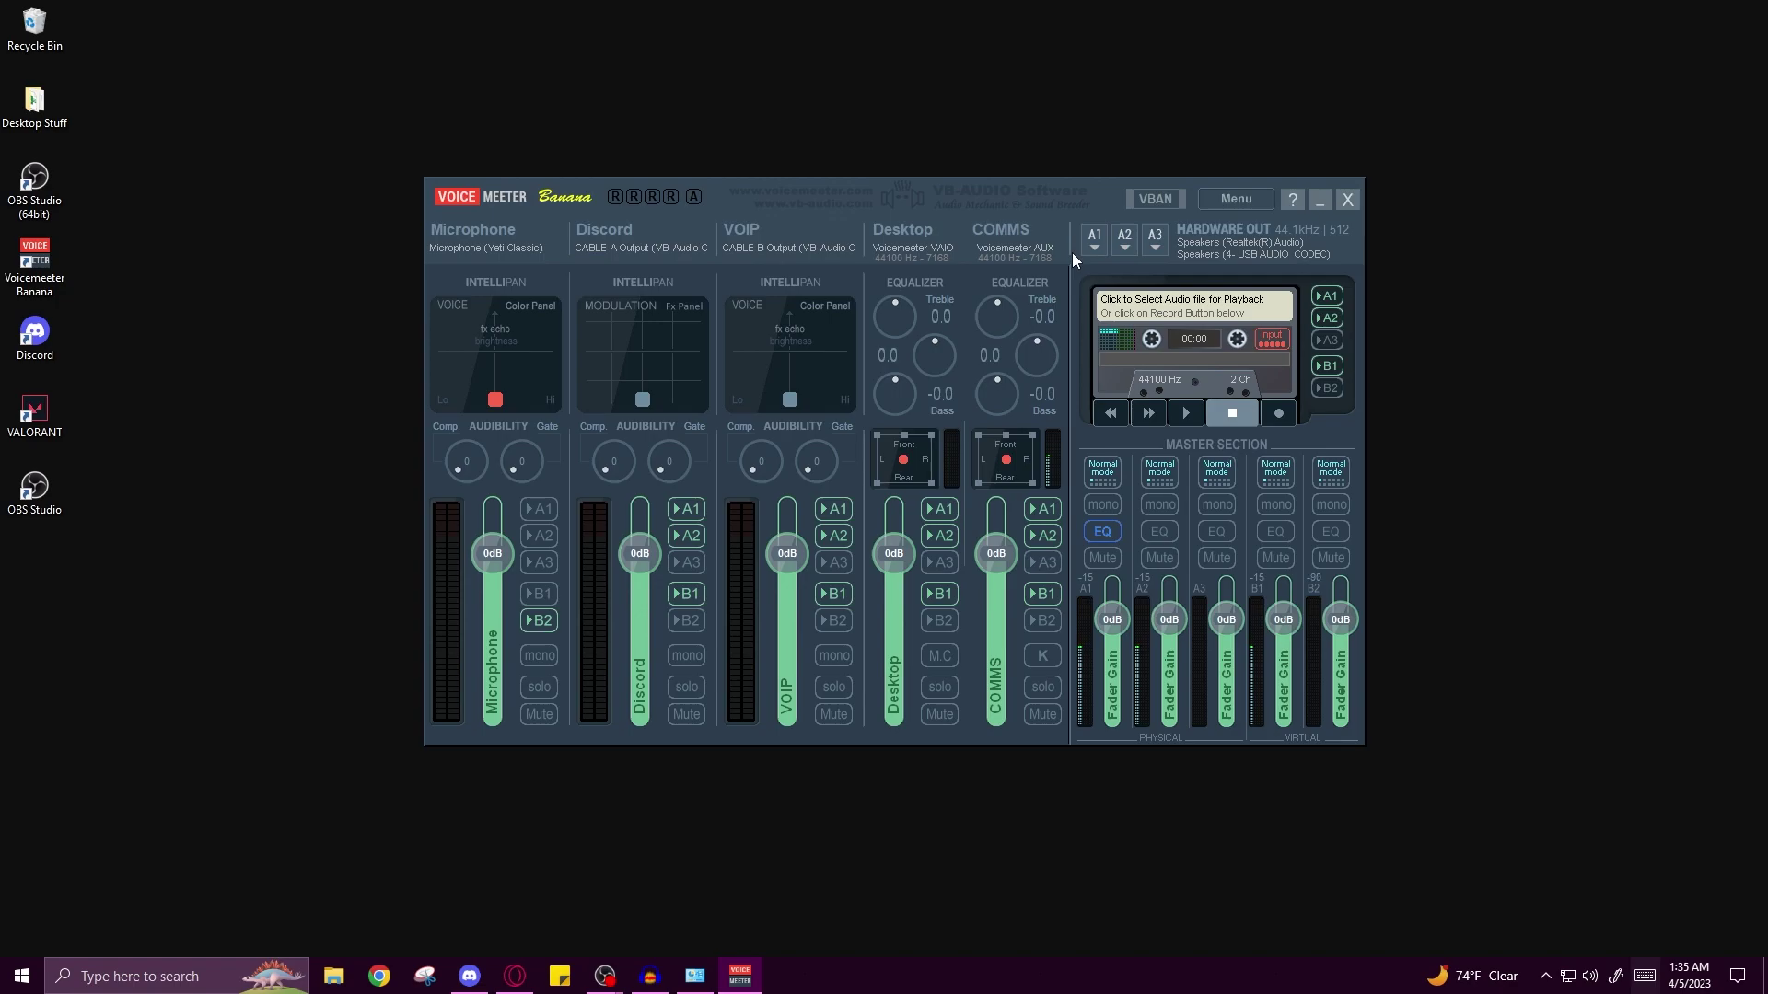
pyautogui.click(1320, 204)
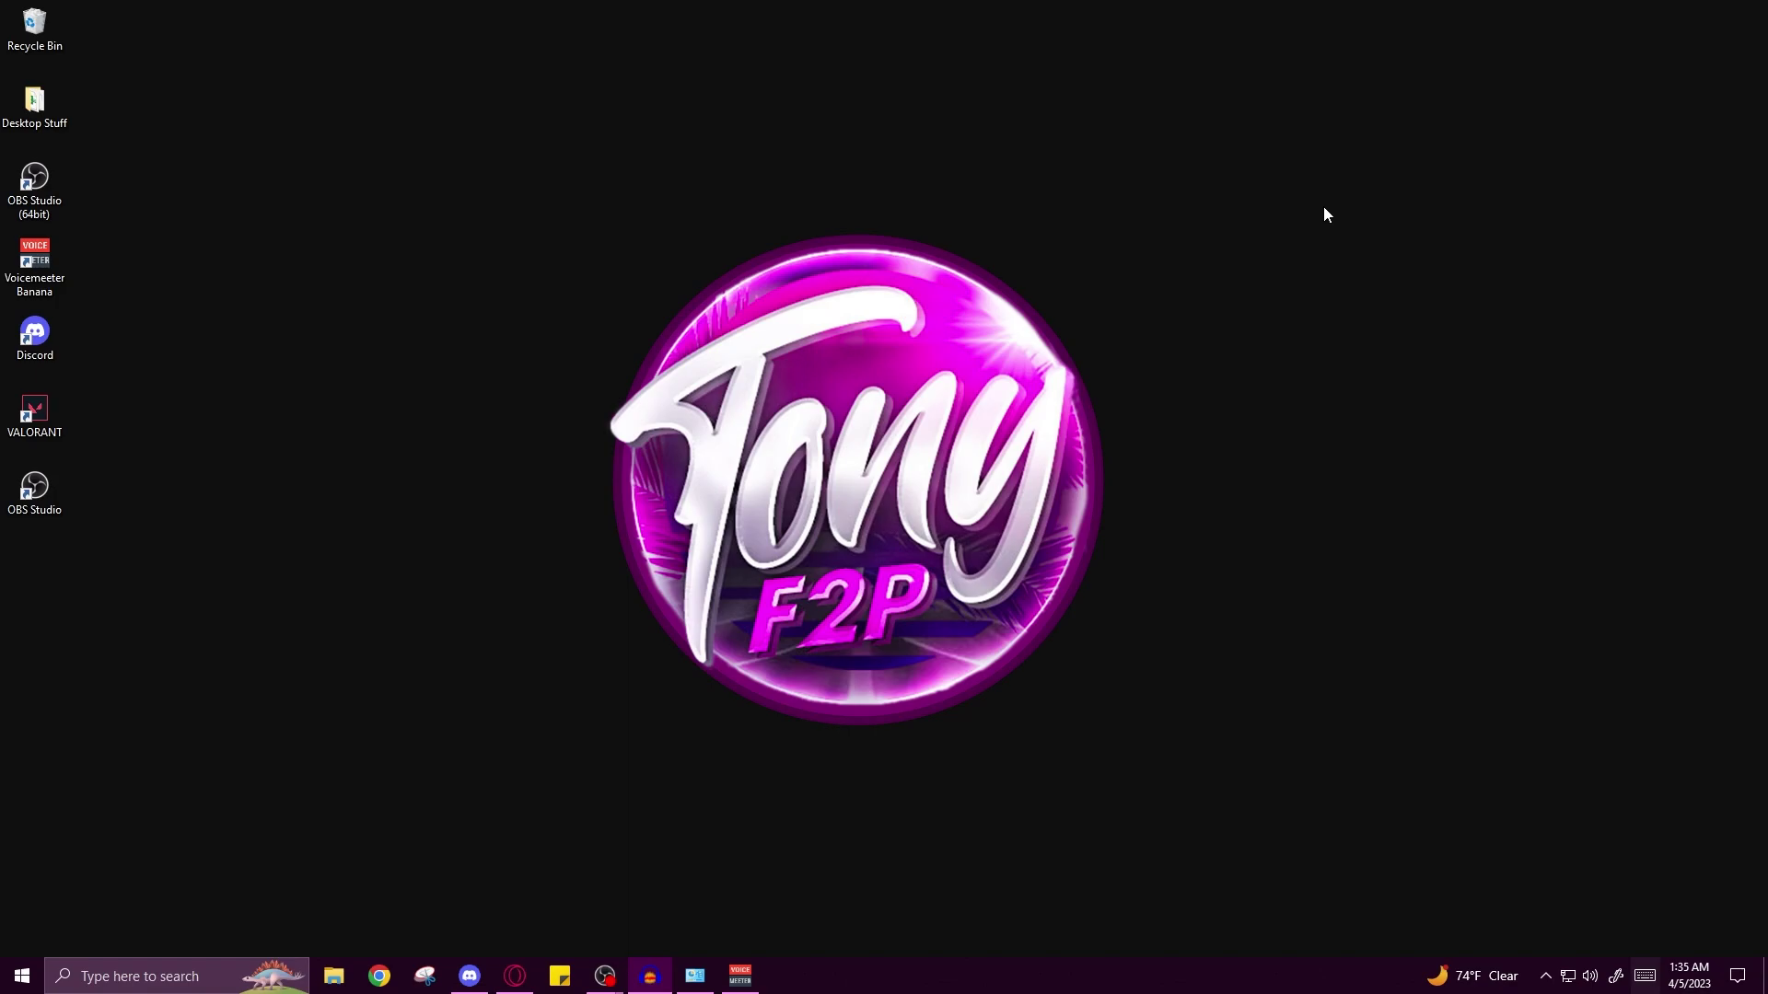
# - Set Windows output to VoiceMeeter Input and input to VoiceMeeter Aux Output, then restore the mixer
pyautogui.press('super')
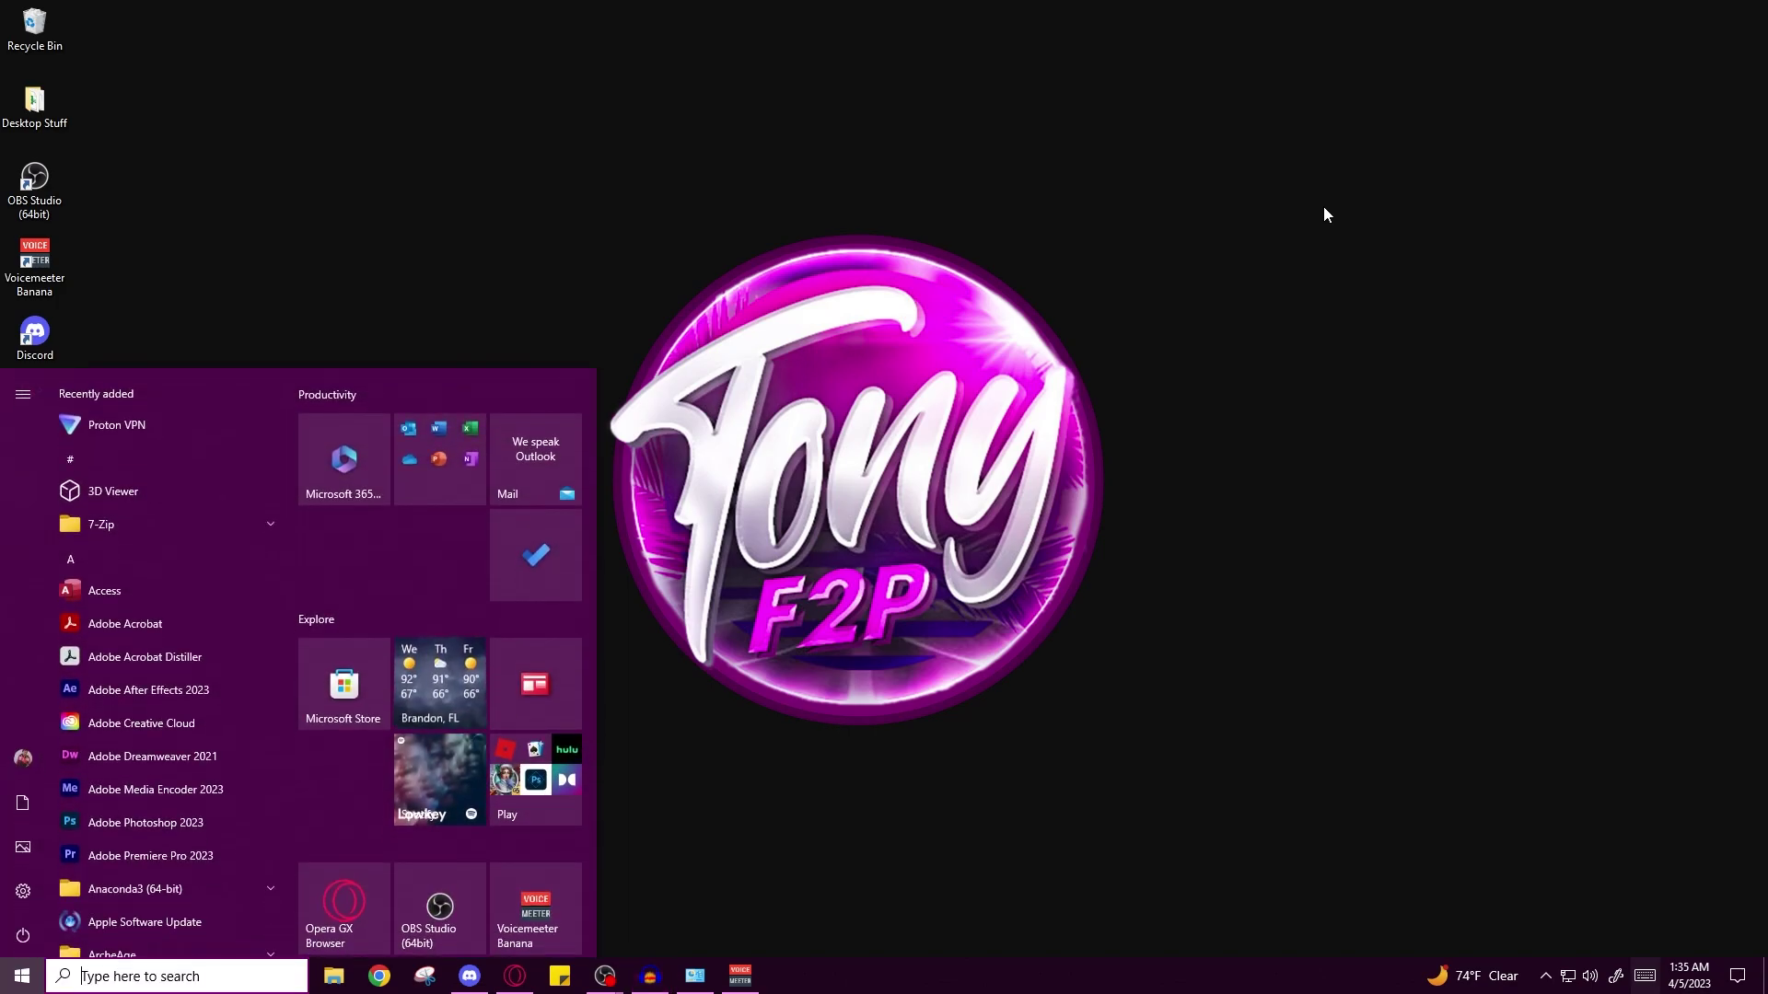
pyautogui.write('sound')
pyautogui.press('Return')
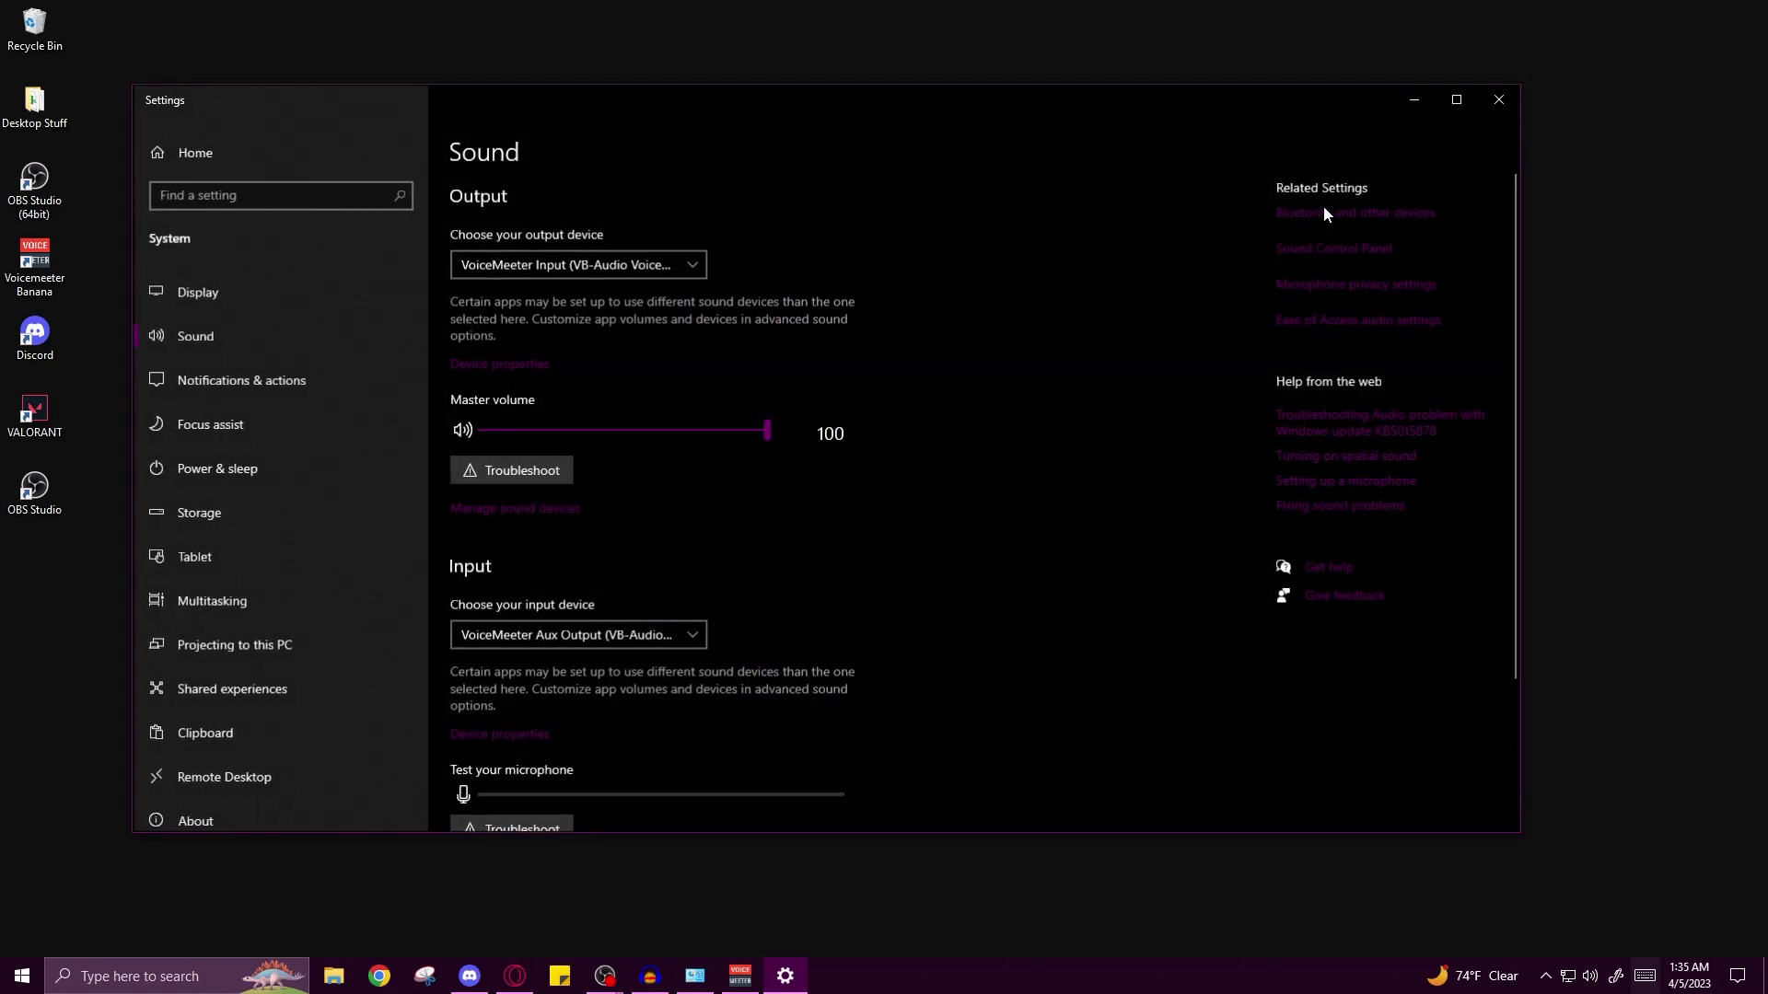
pyautogui.click(675, 259)
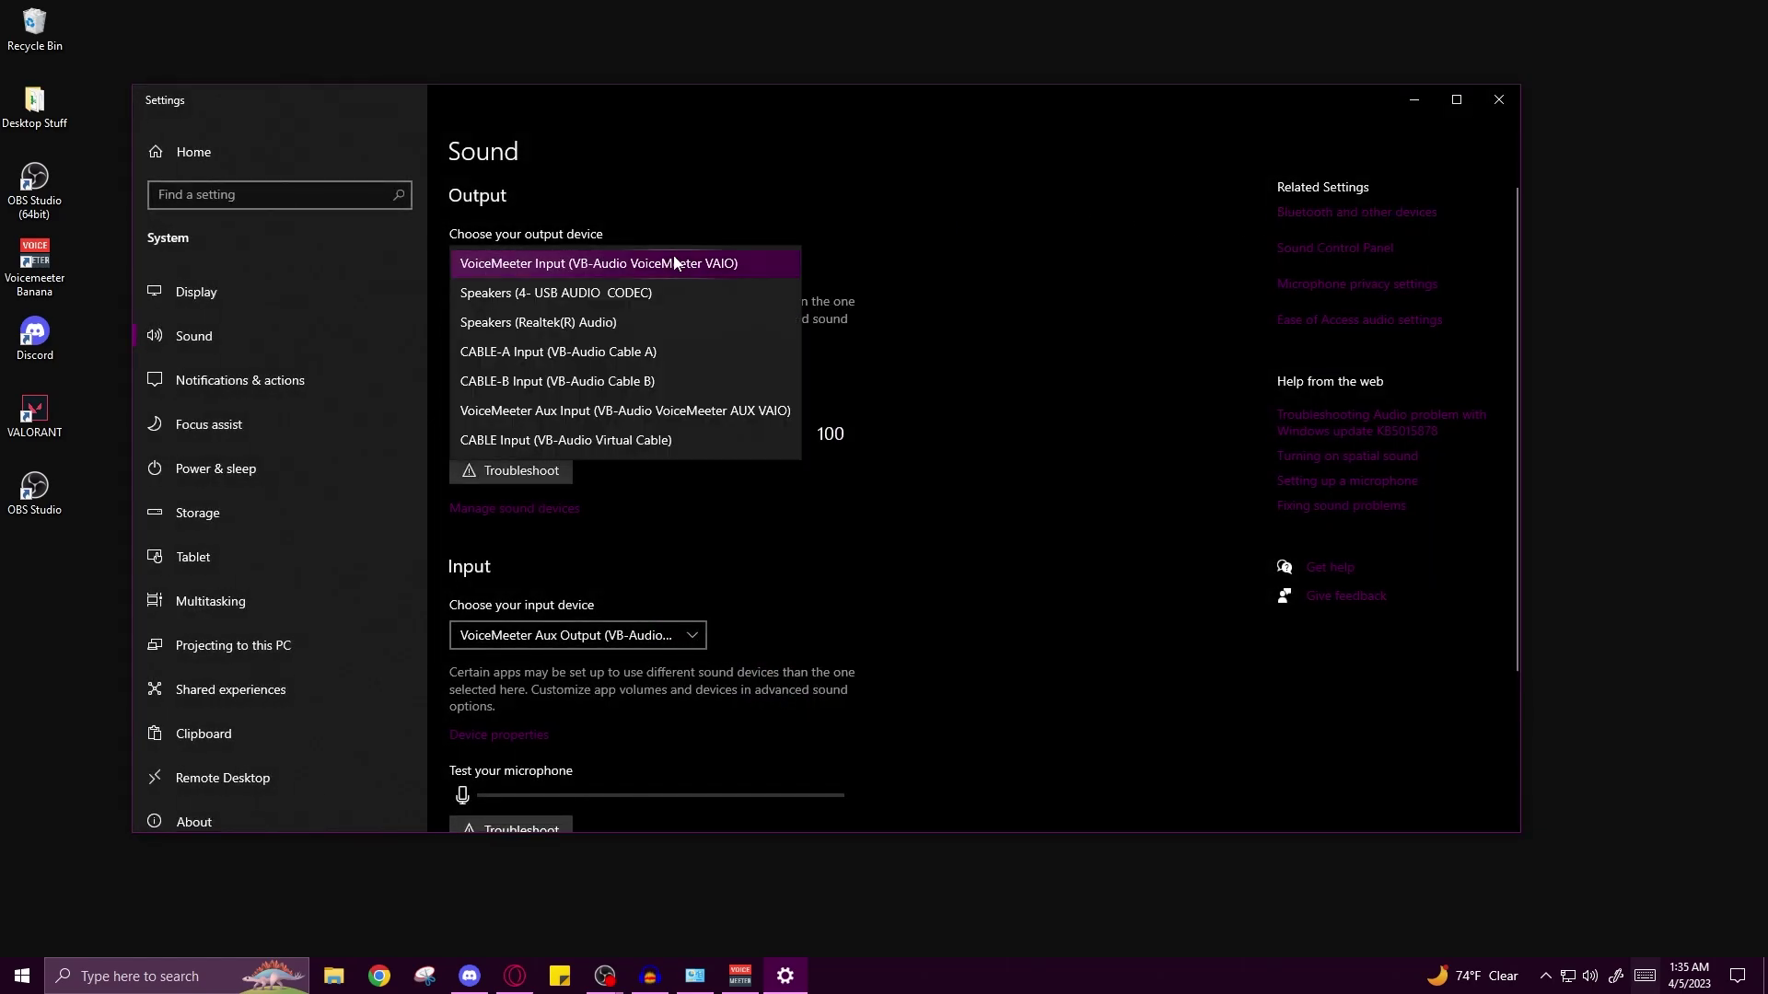
pyautogui.click(738, 270)
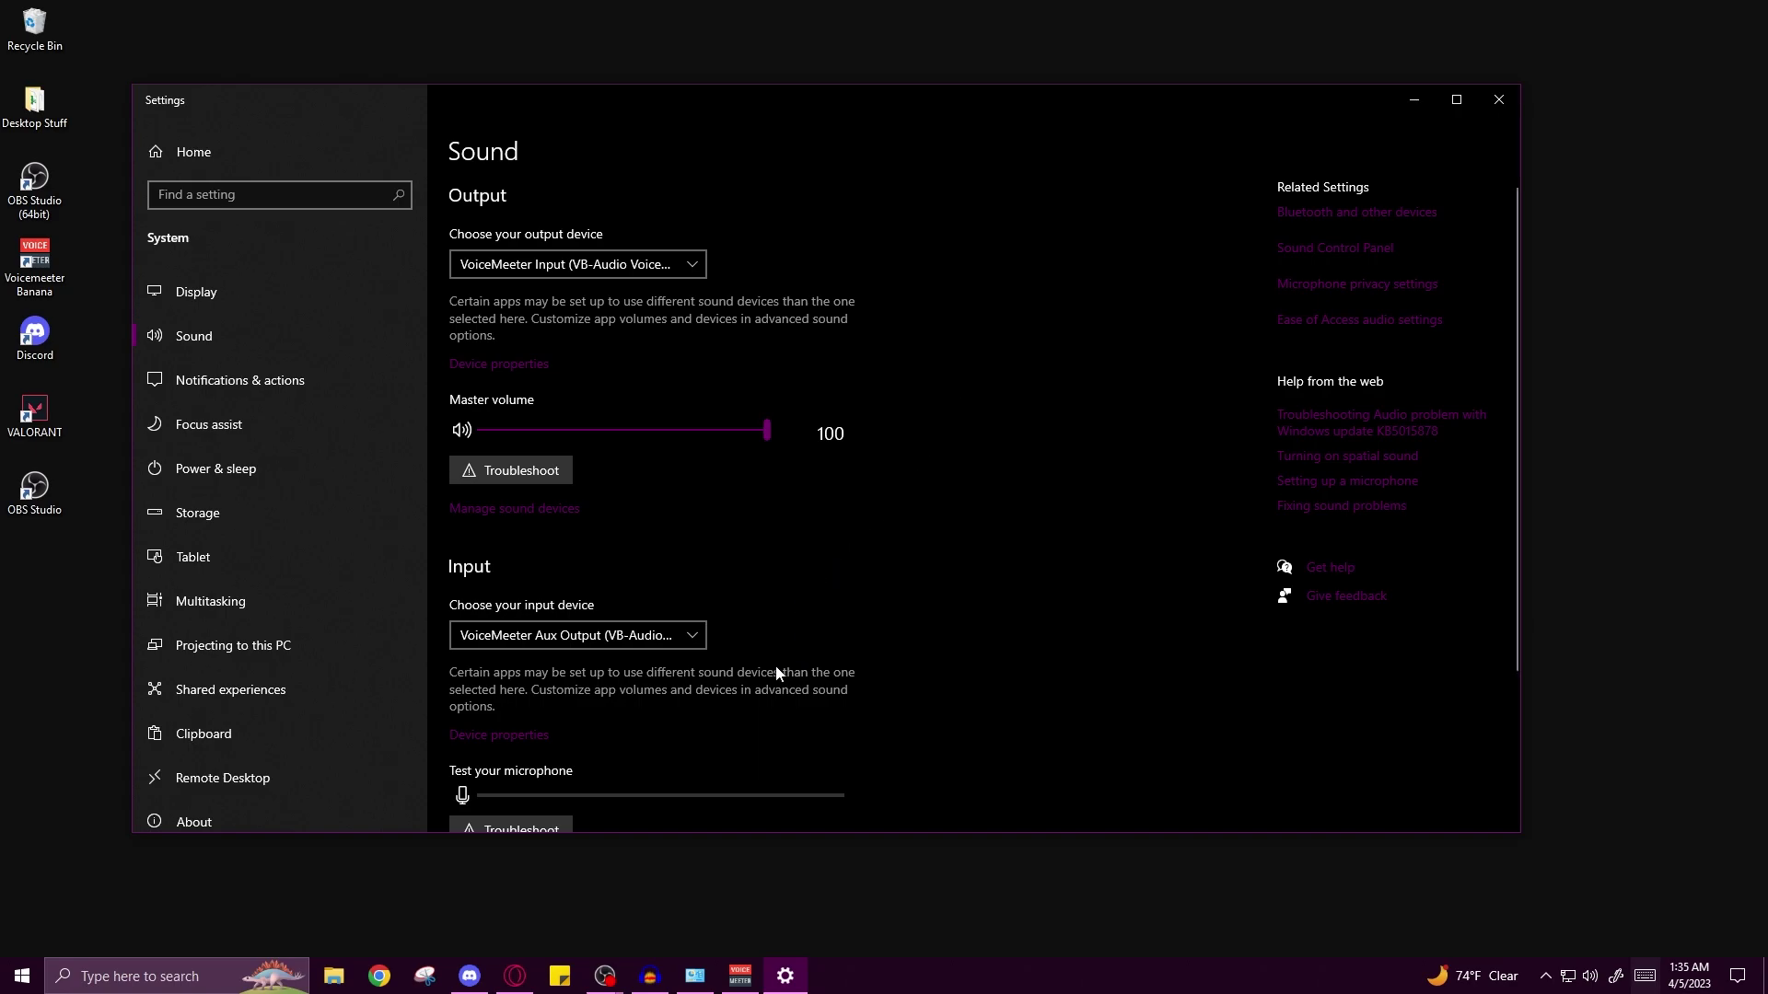
pyautogui.click(678, 638)
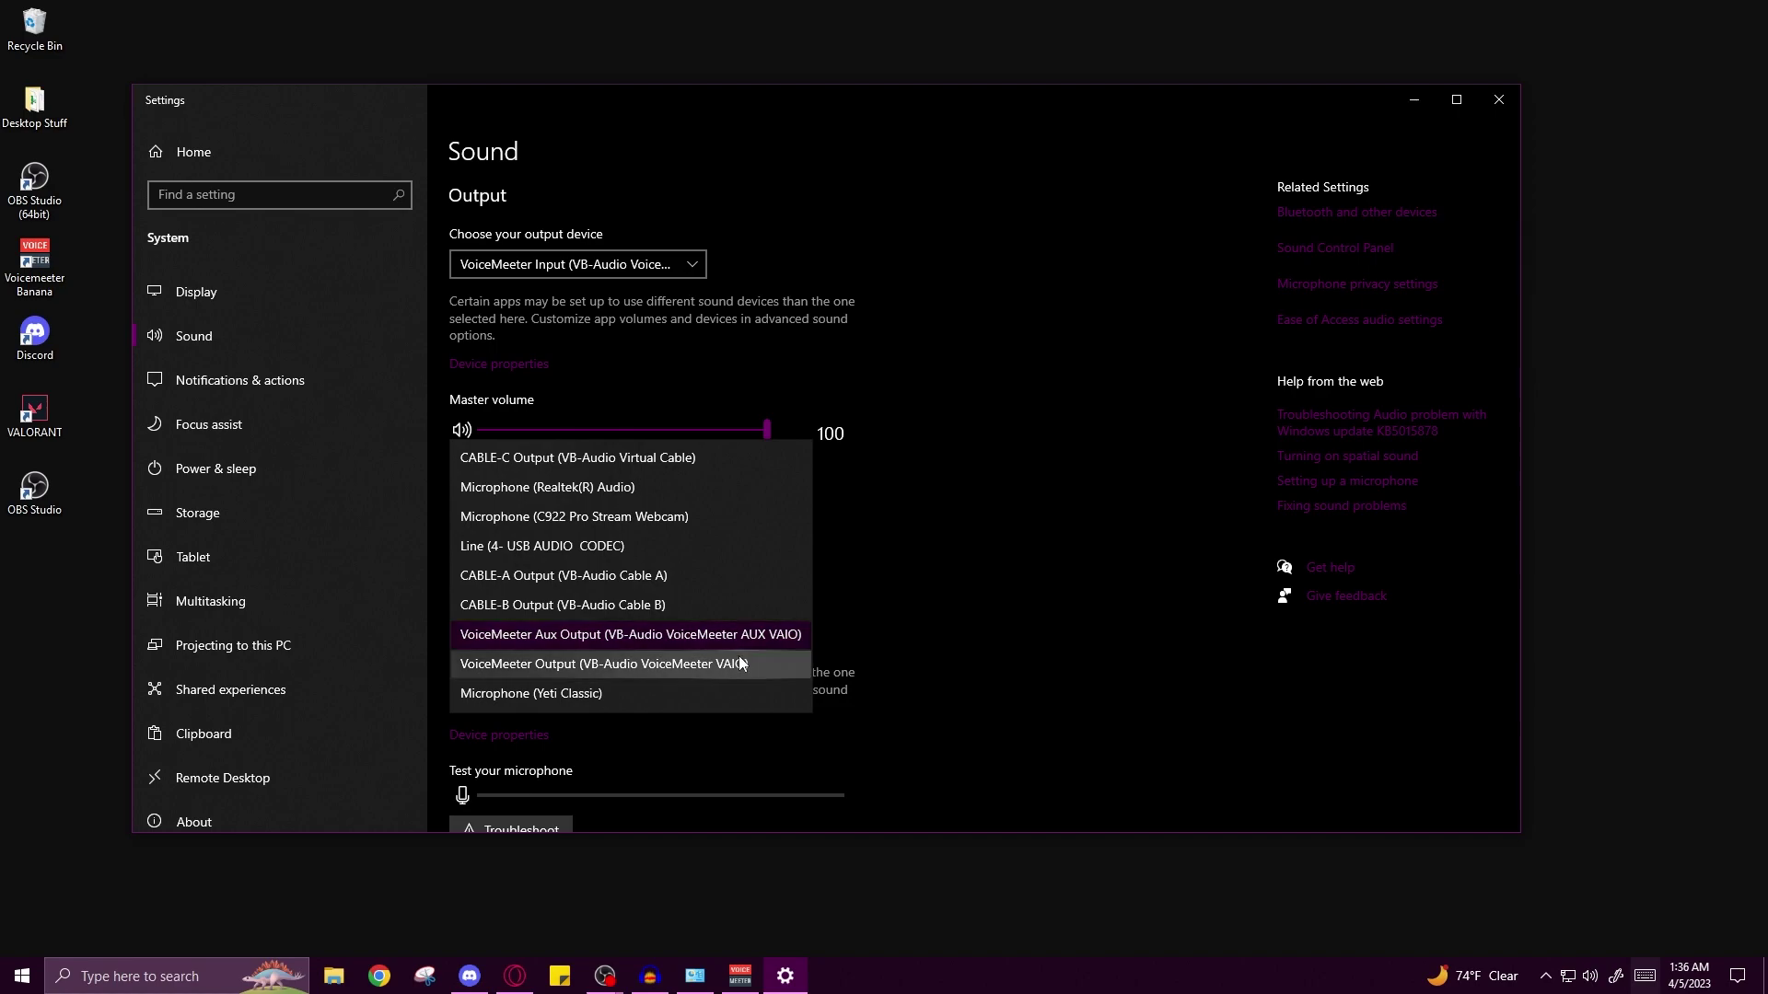
pyautogui.click(752, 635)
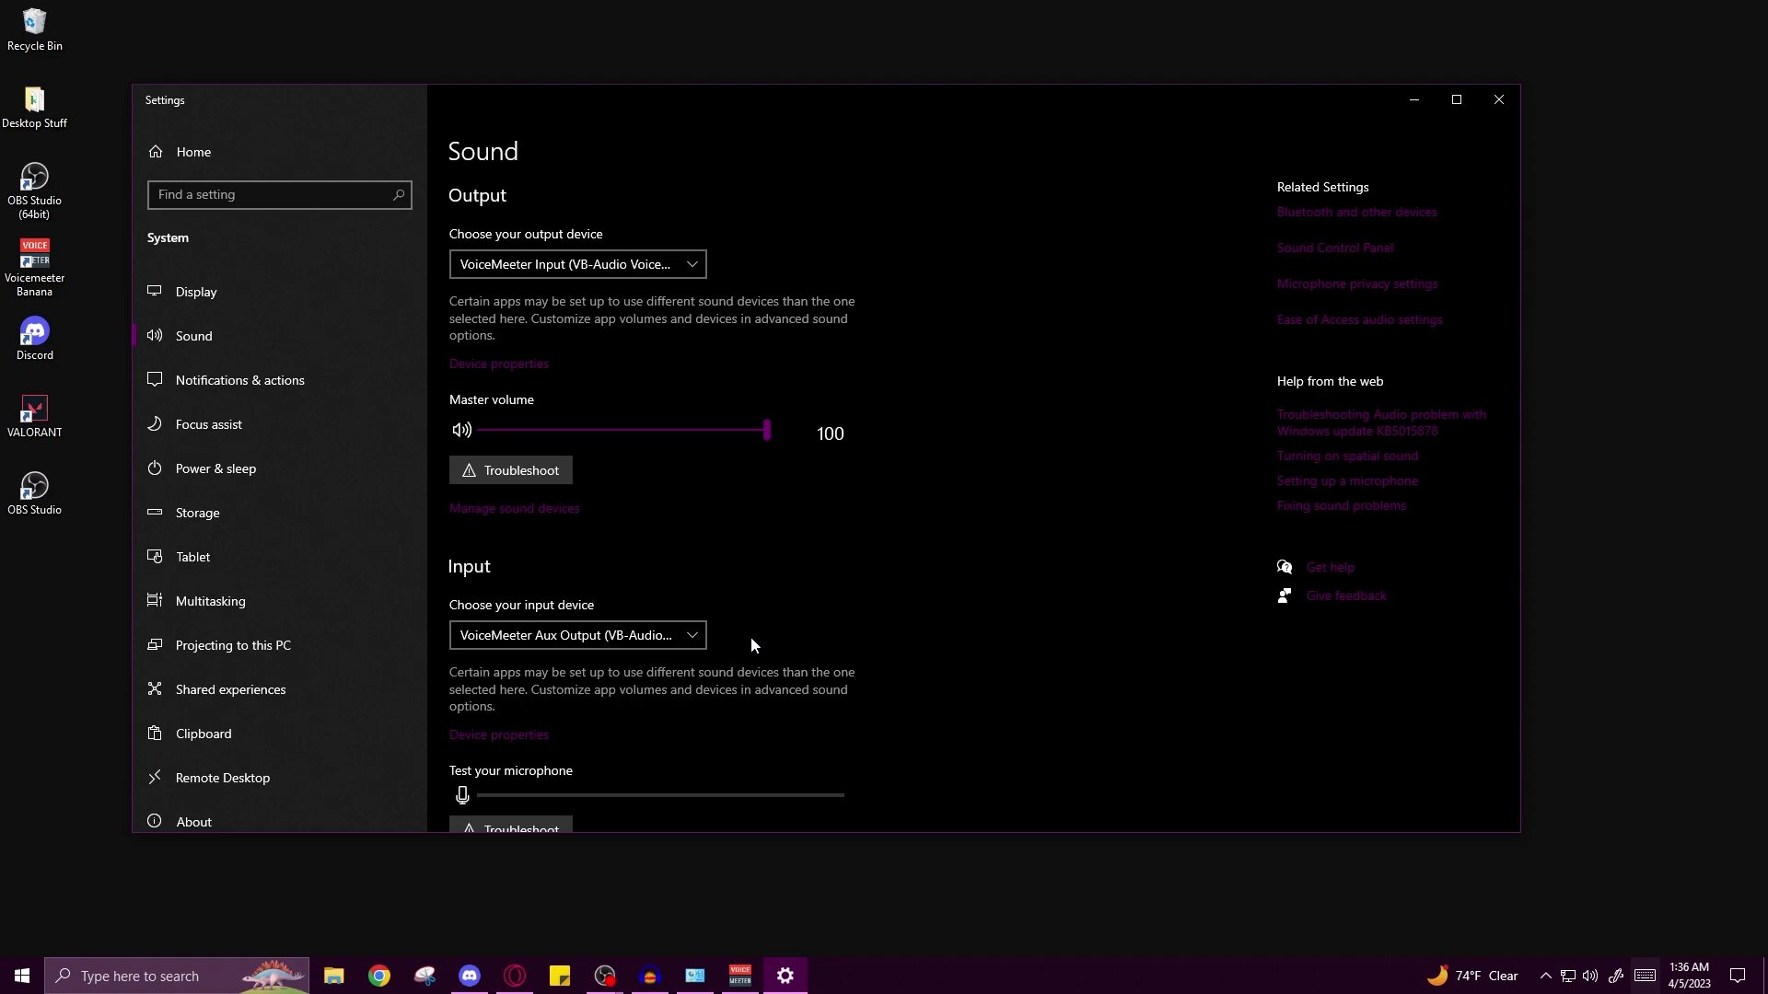
pyautogui.click(741, 978)
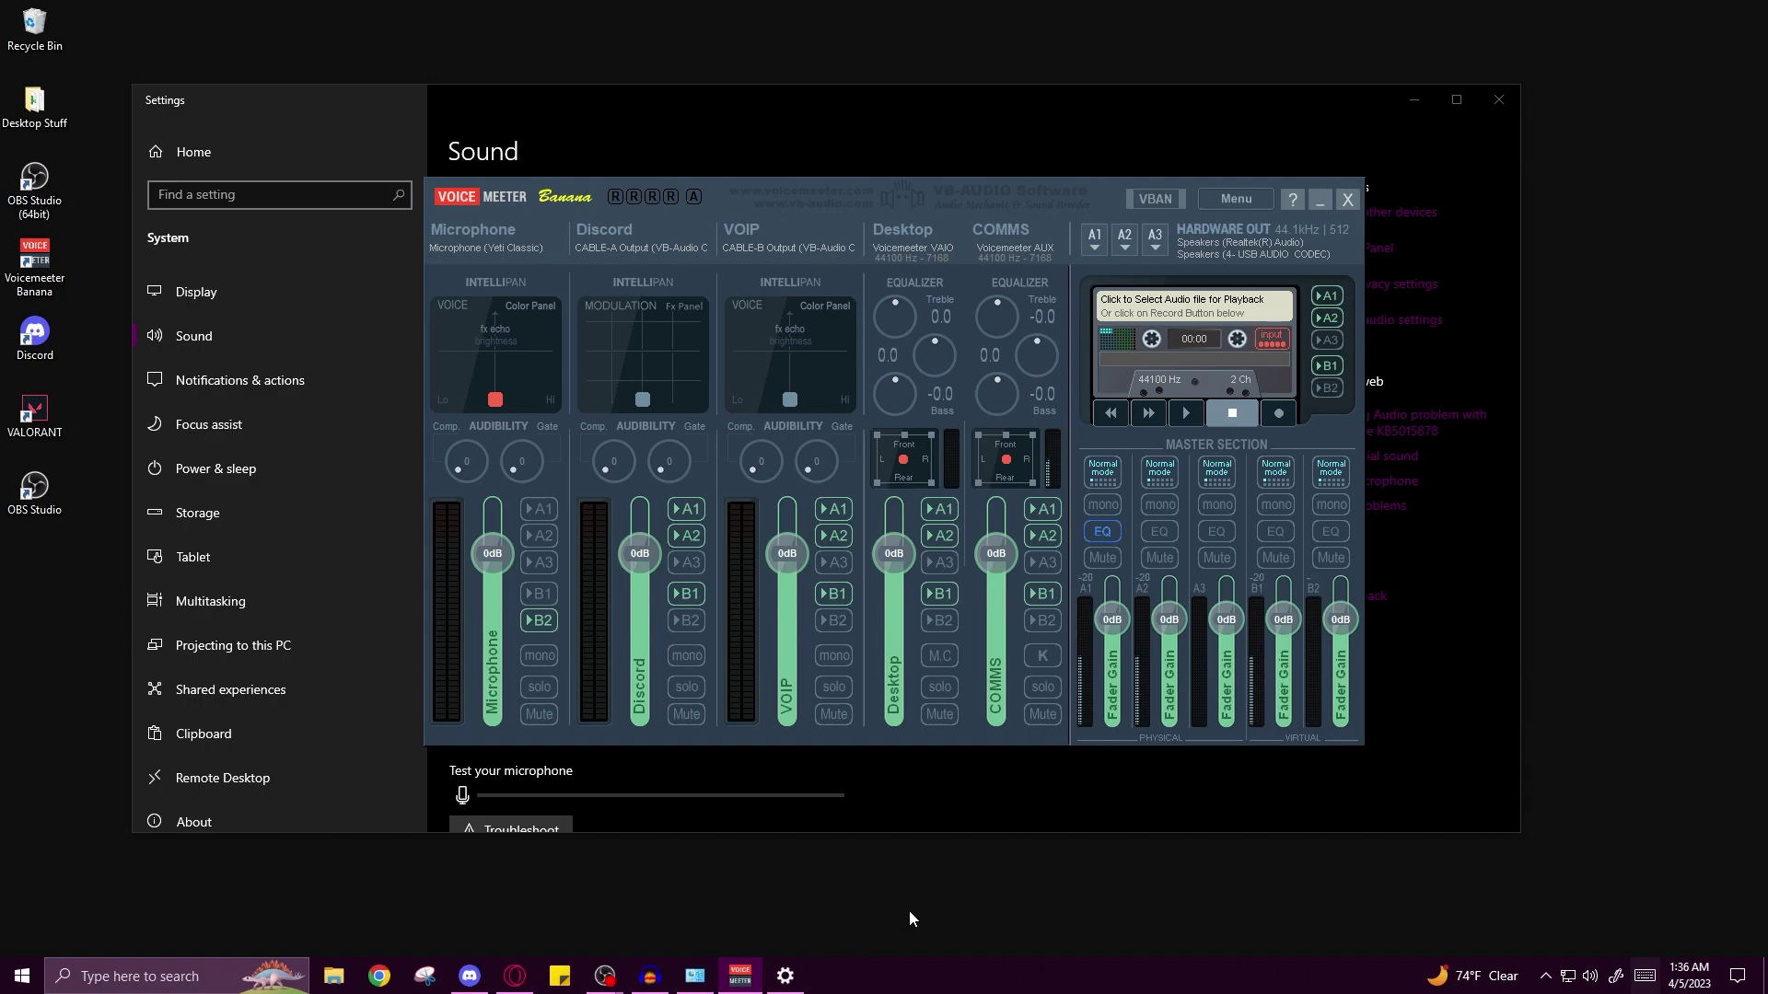
# - In Discord's Voice & Video settings, keep Microphone (Yeti Classic) as the input device
pyautogui.click(1508, 99)
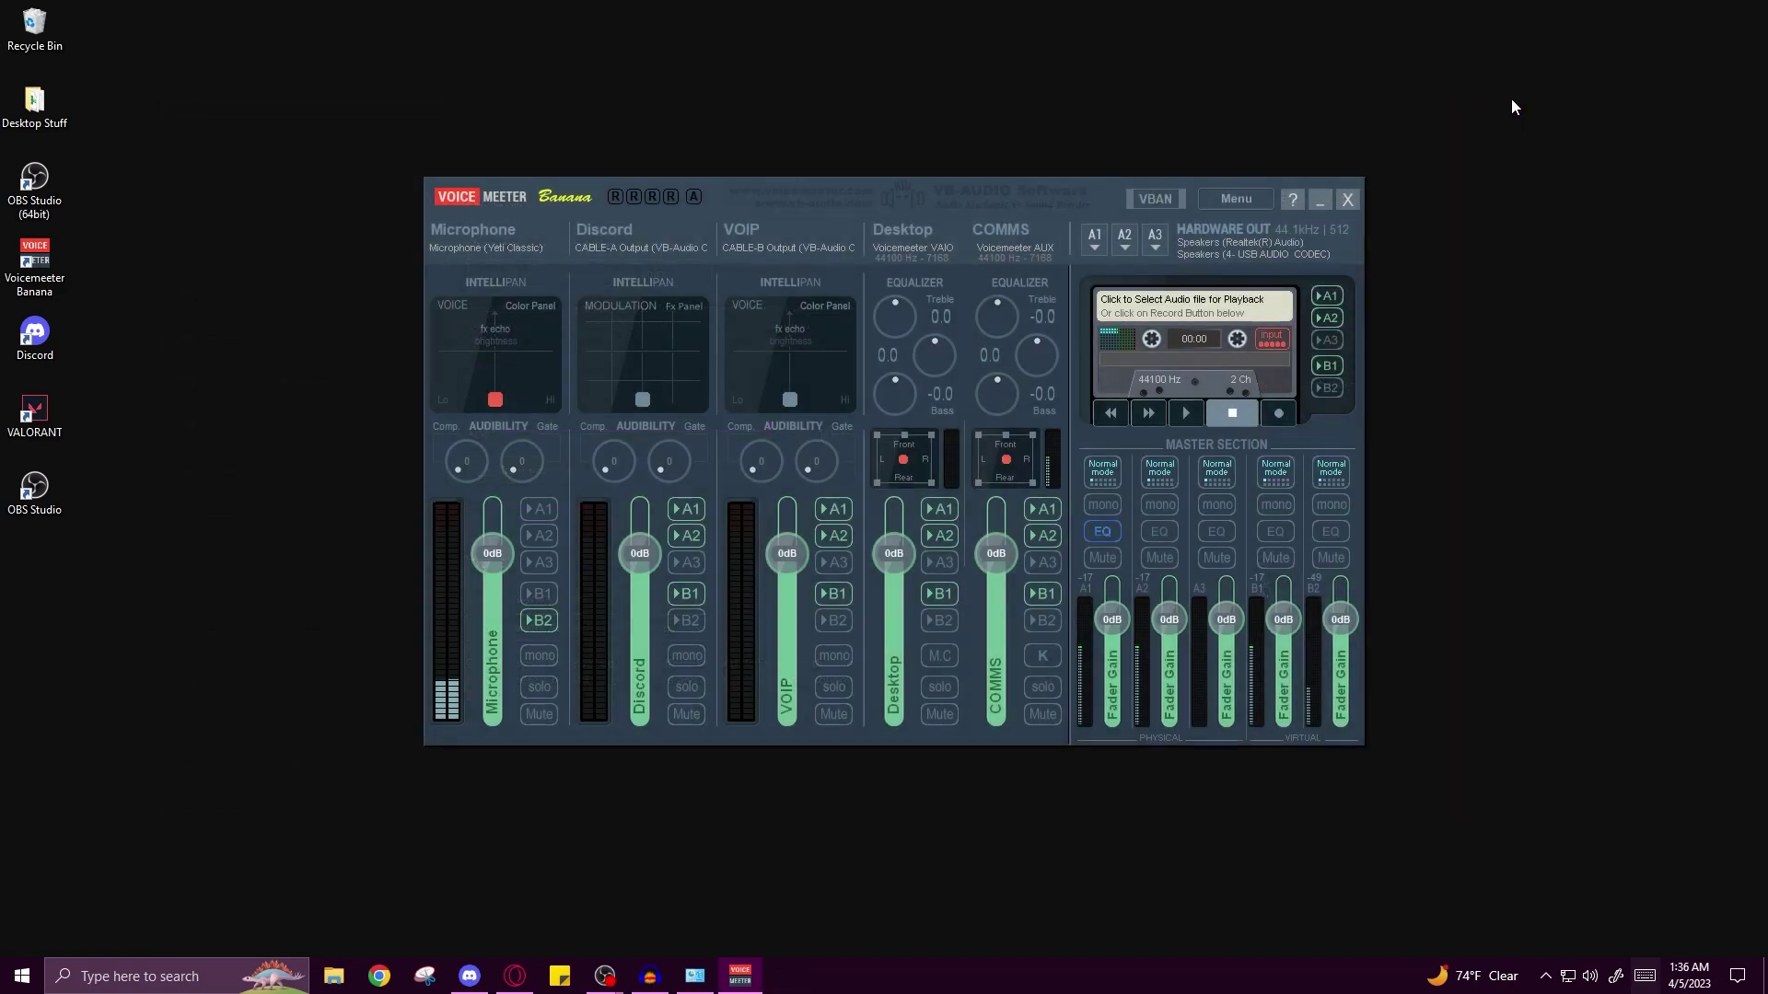
pyautogui.click(1320, 200)
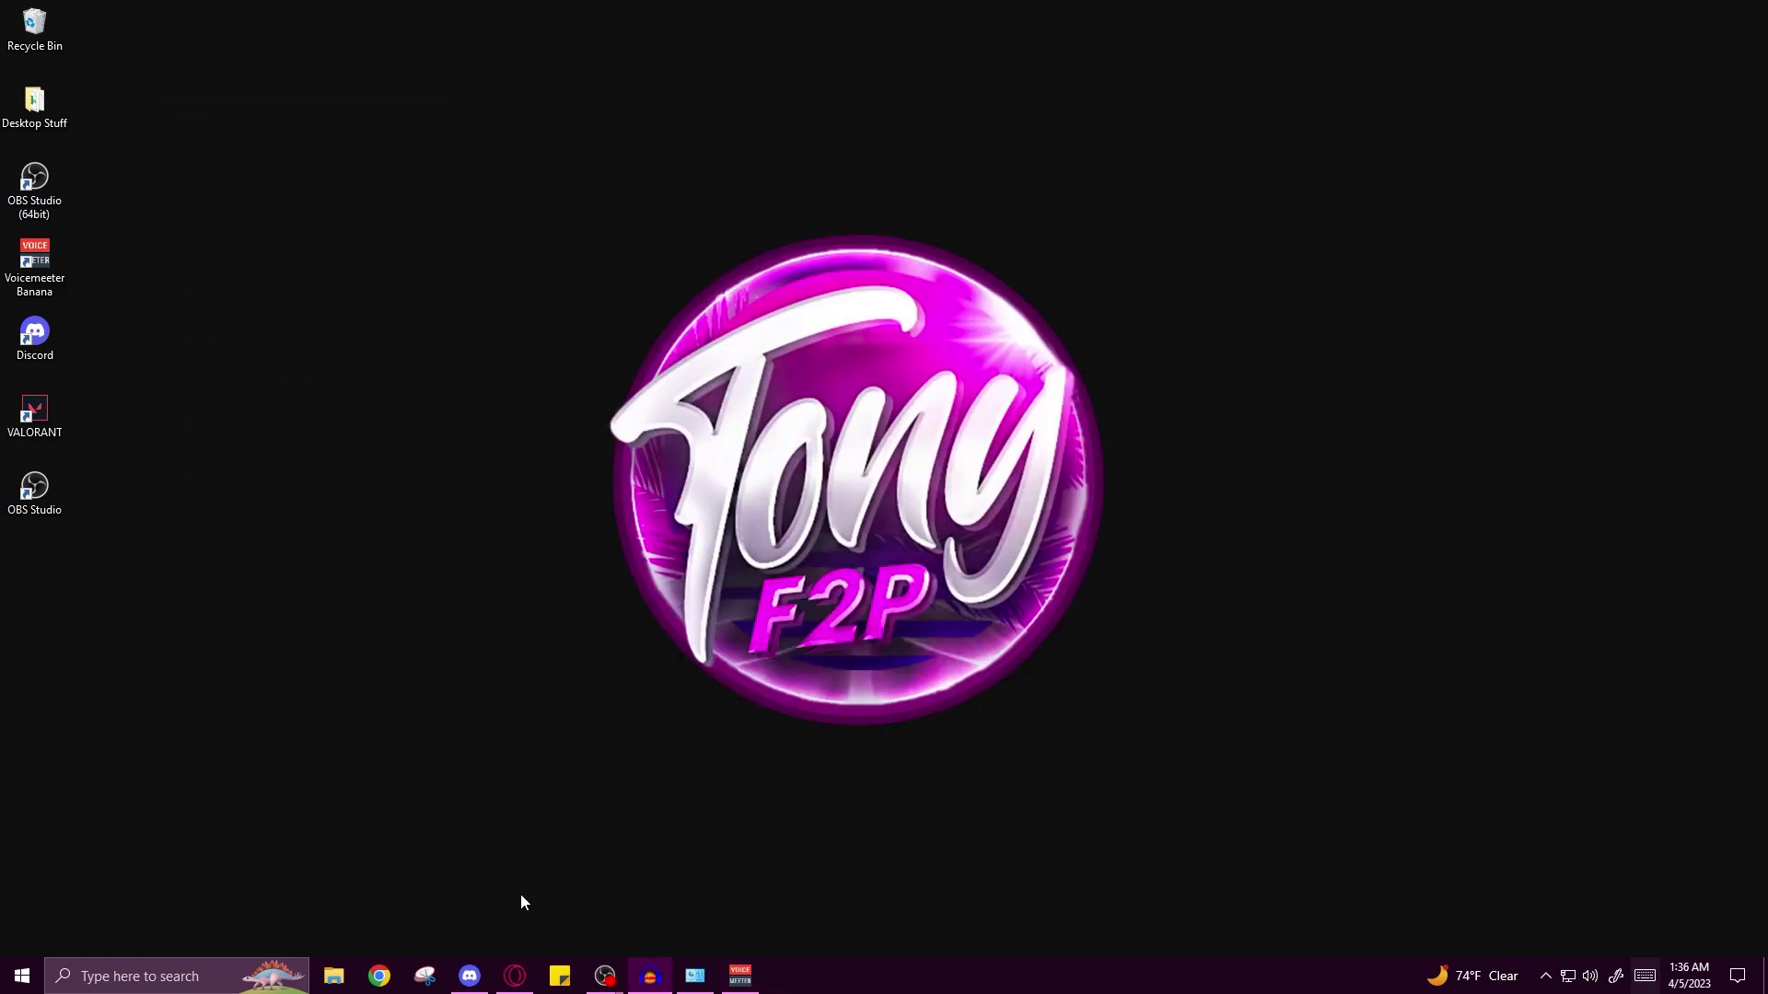
pyautogui.click(472, 978)
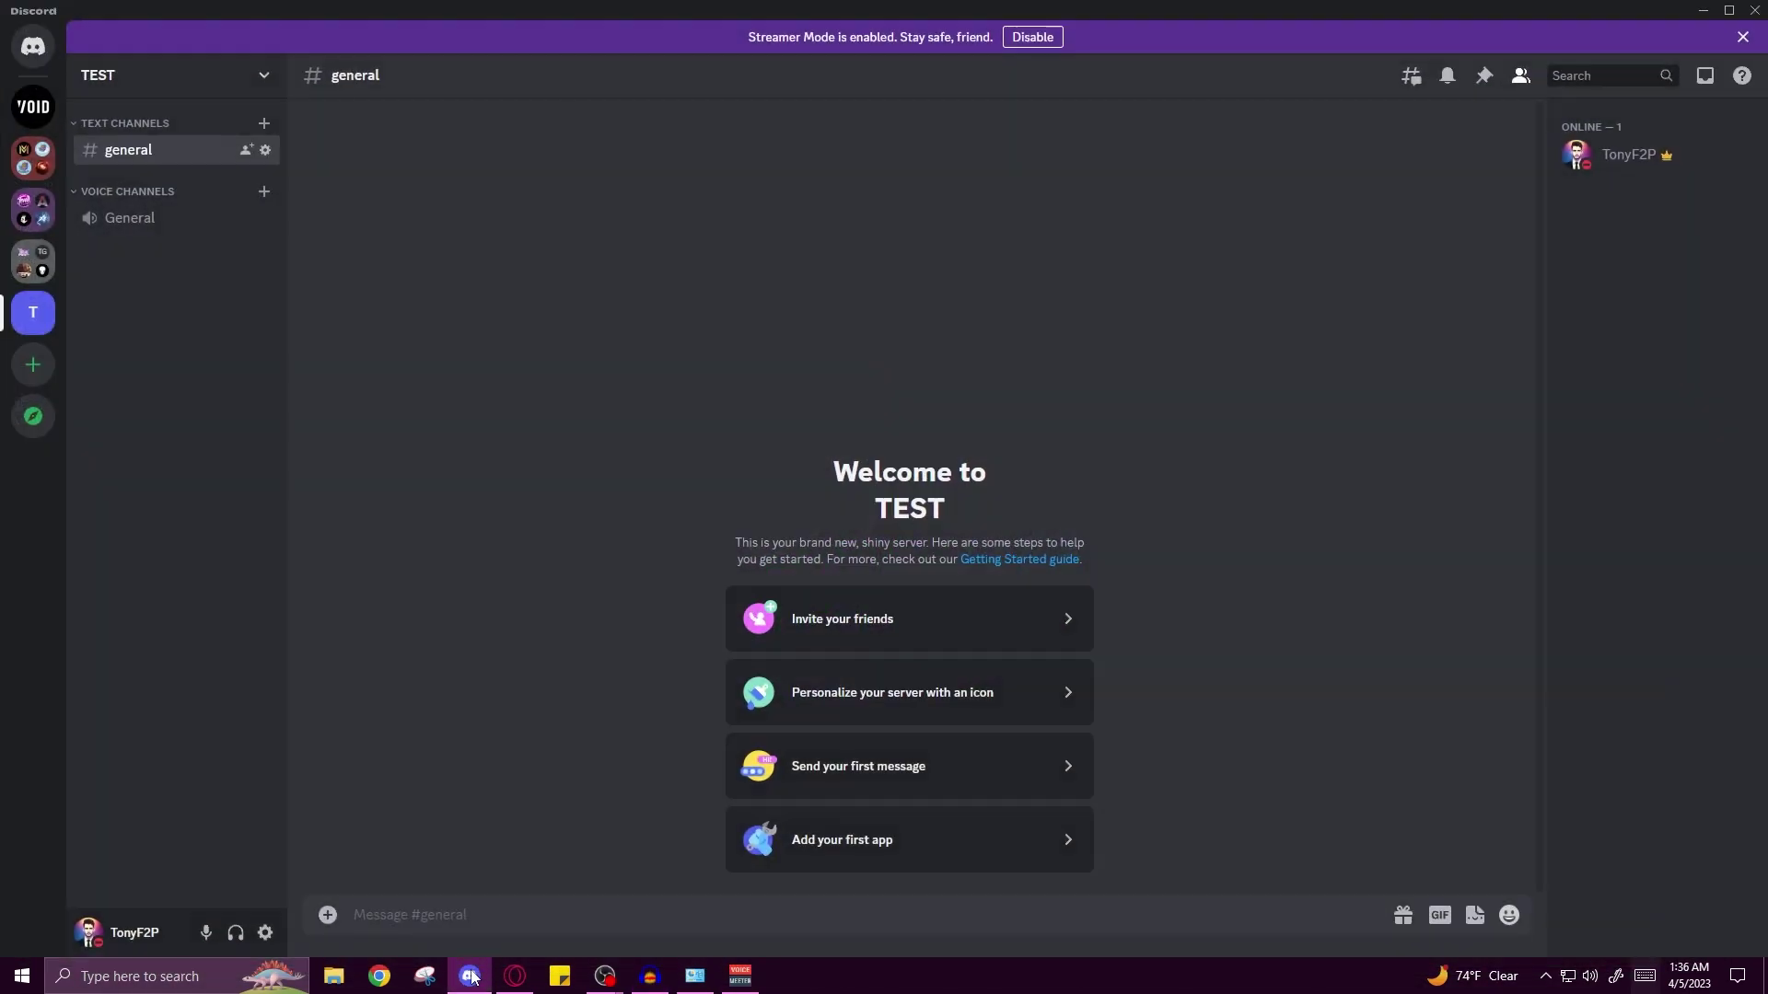
pyautogui.click(266, 933)
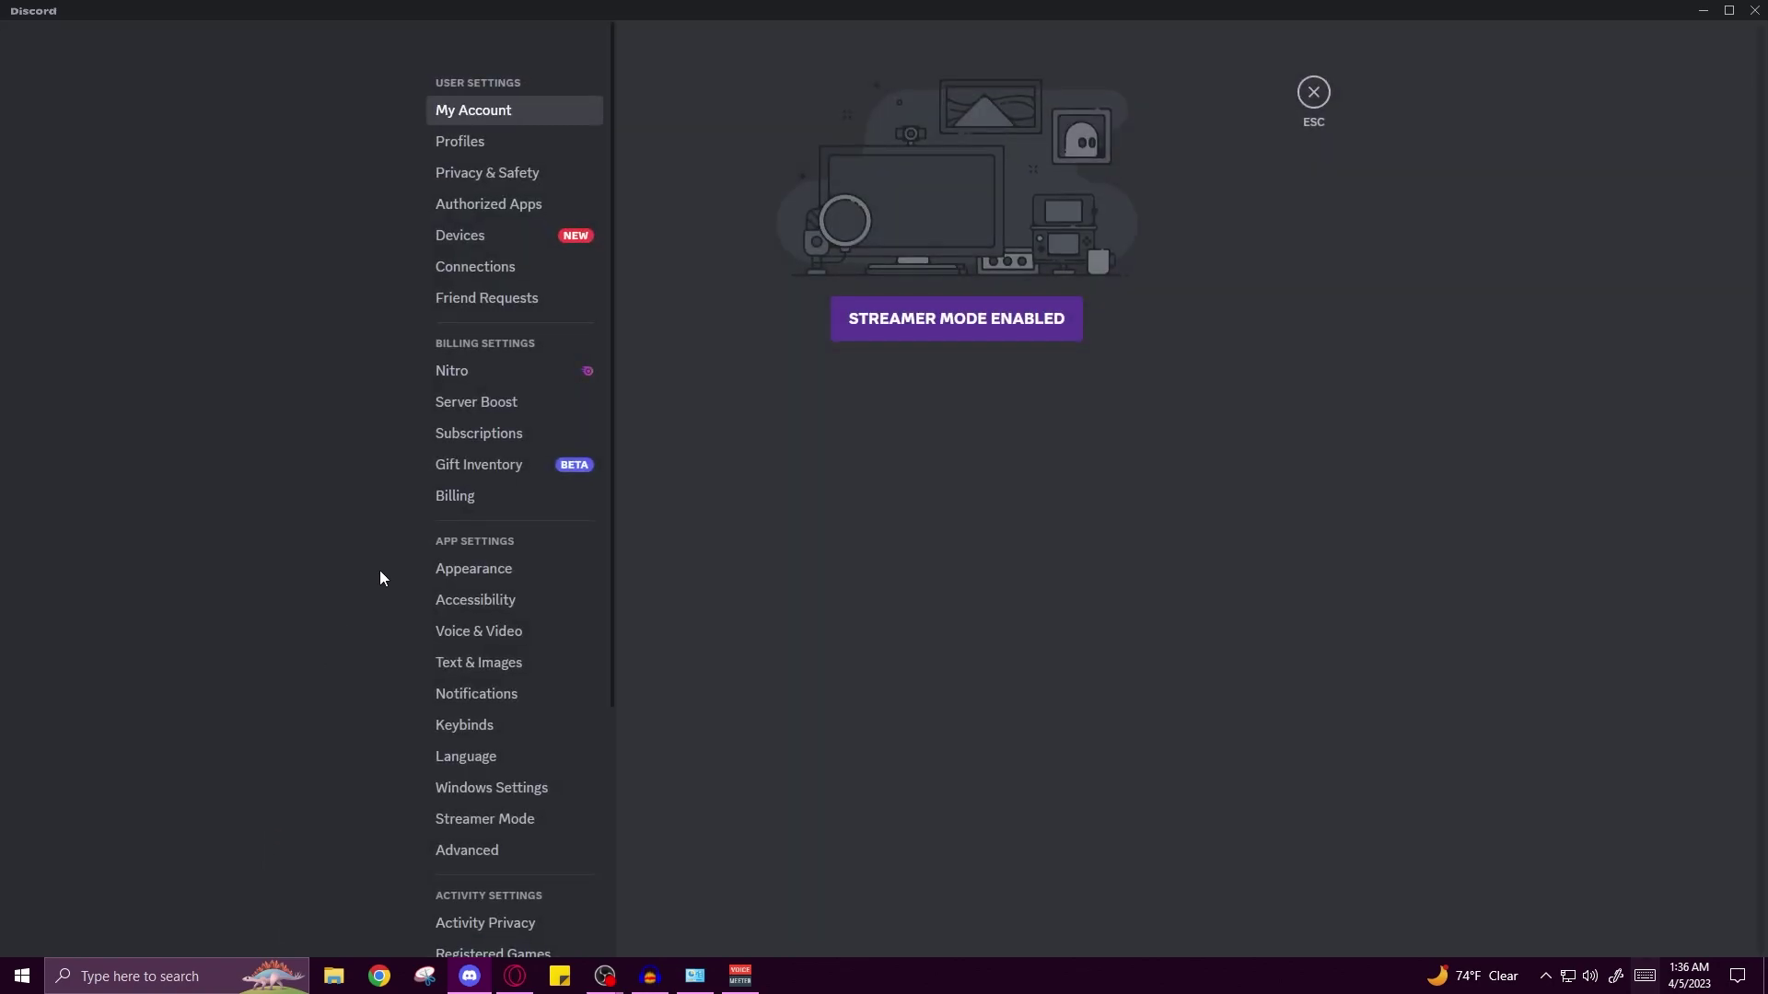
pyautogui.click(475, 634)
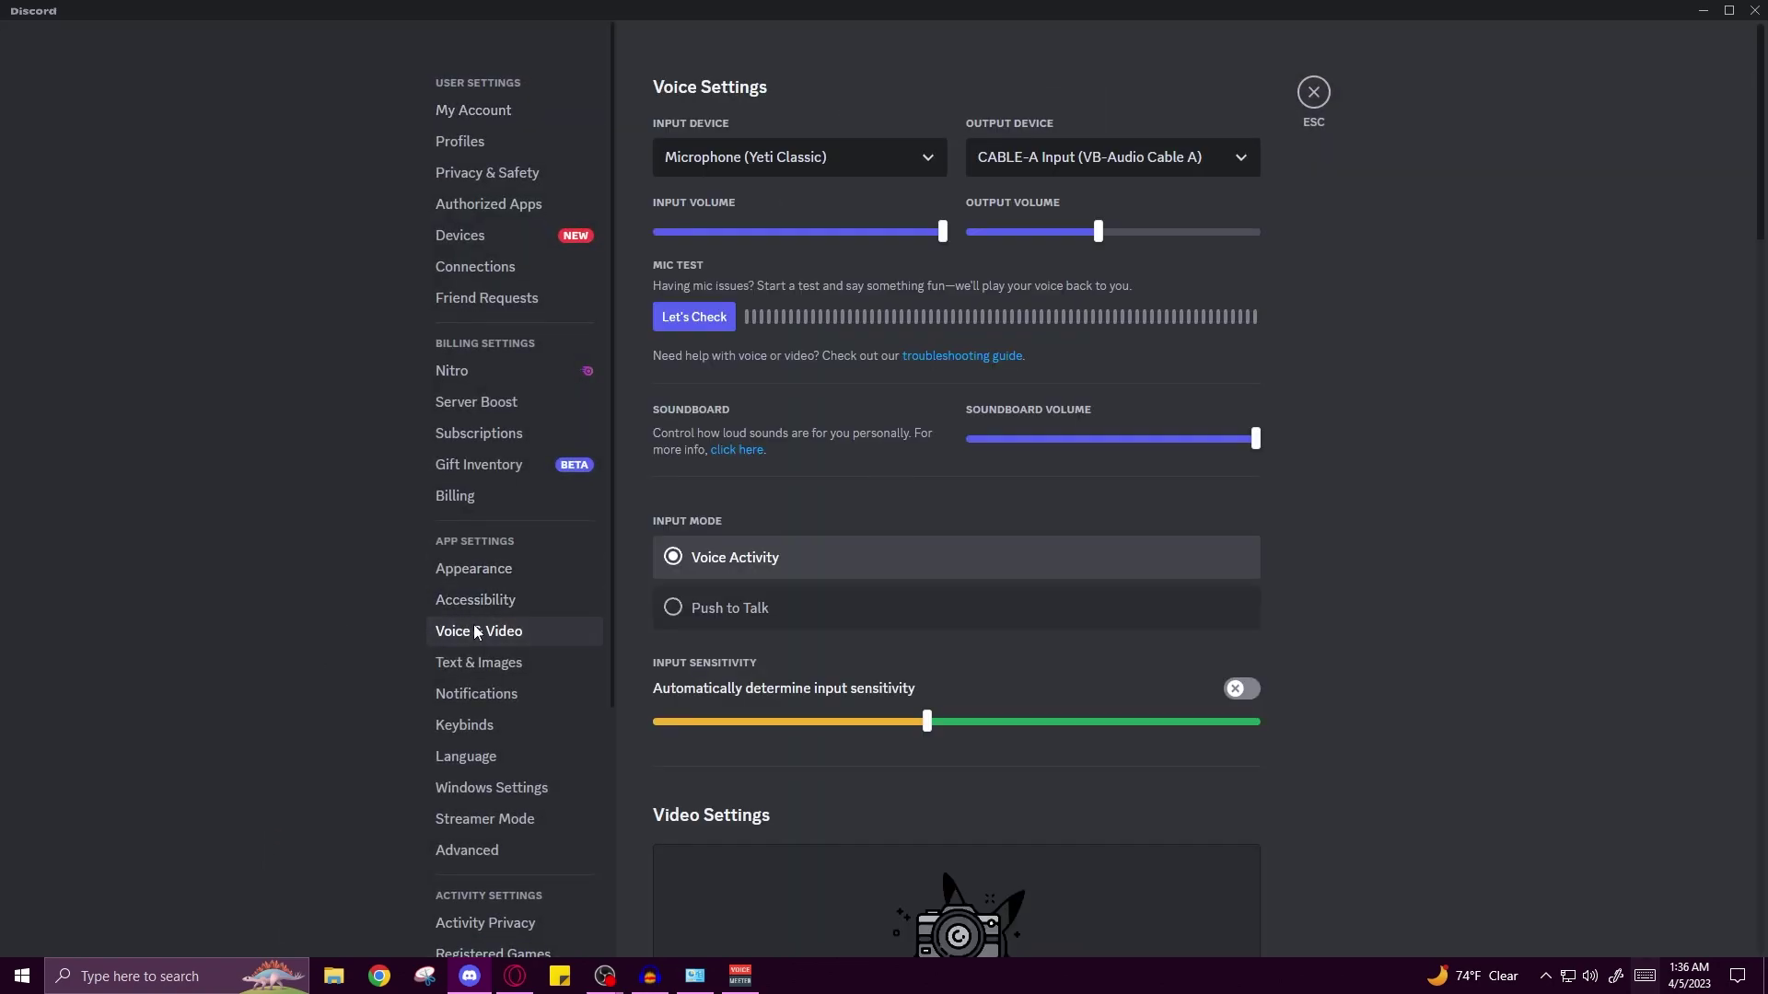
pyautogui.click(829, 163)
pyautogui.scroll(-2, 810, 304)
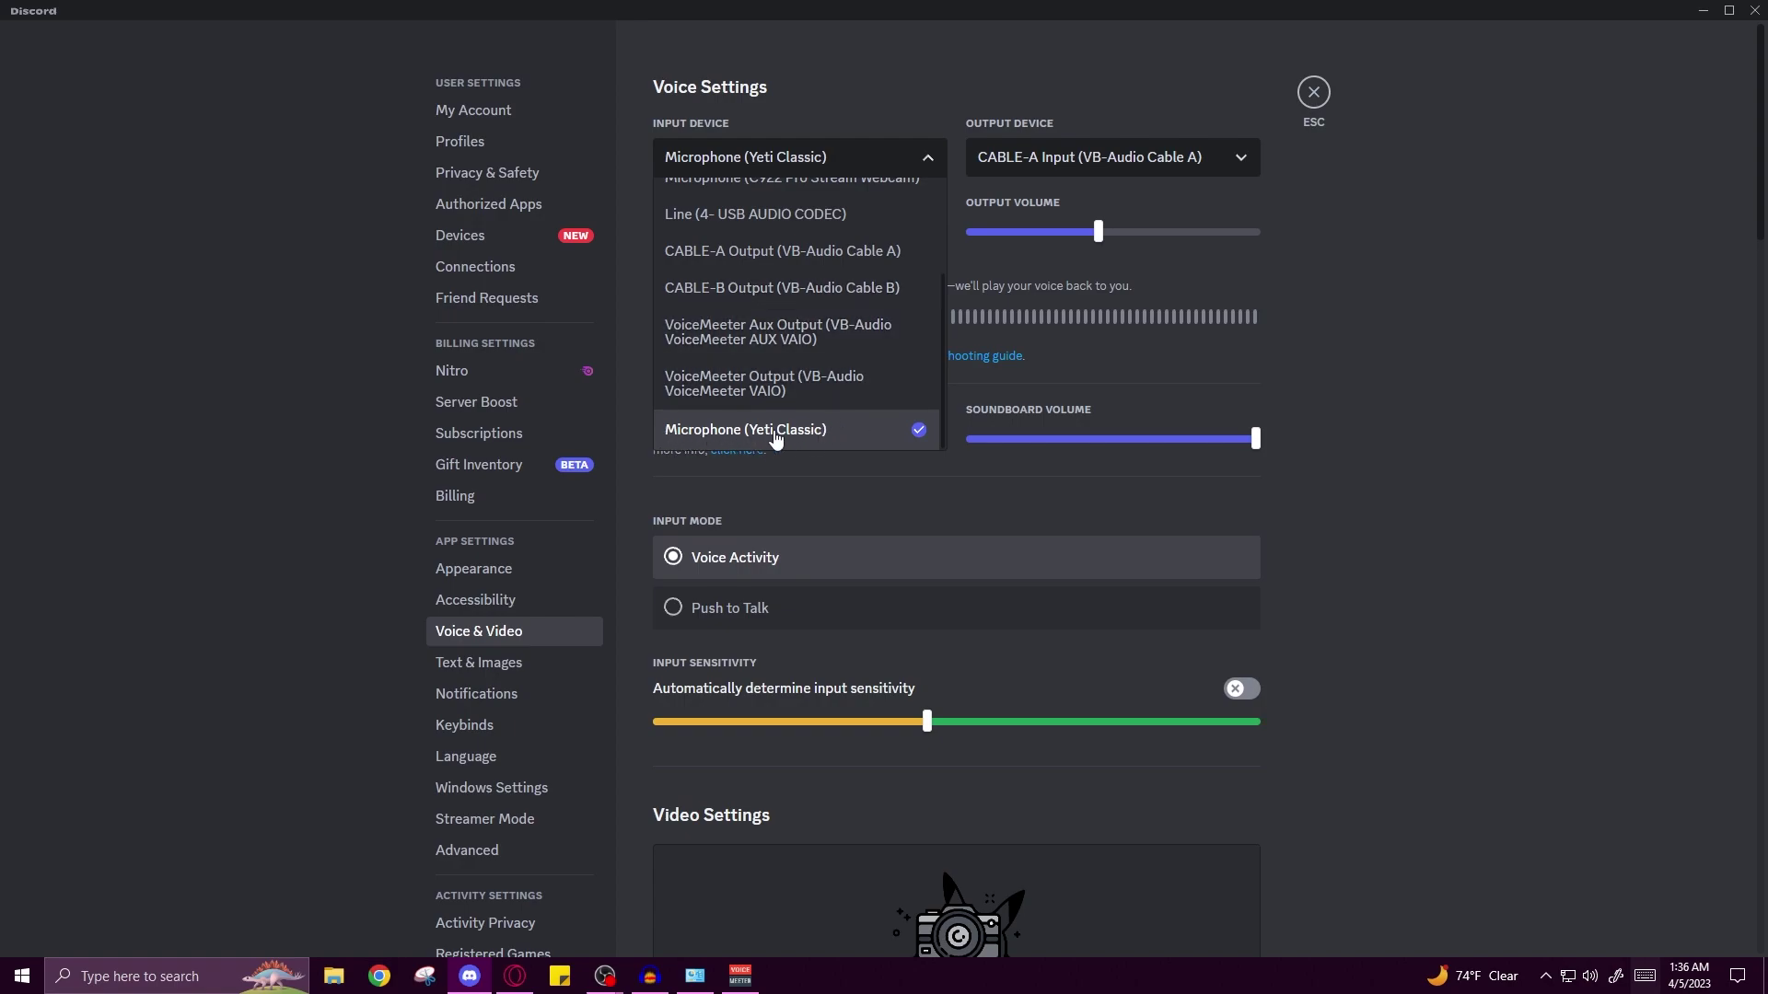
pyautogui.click(917, 158)
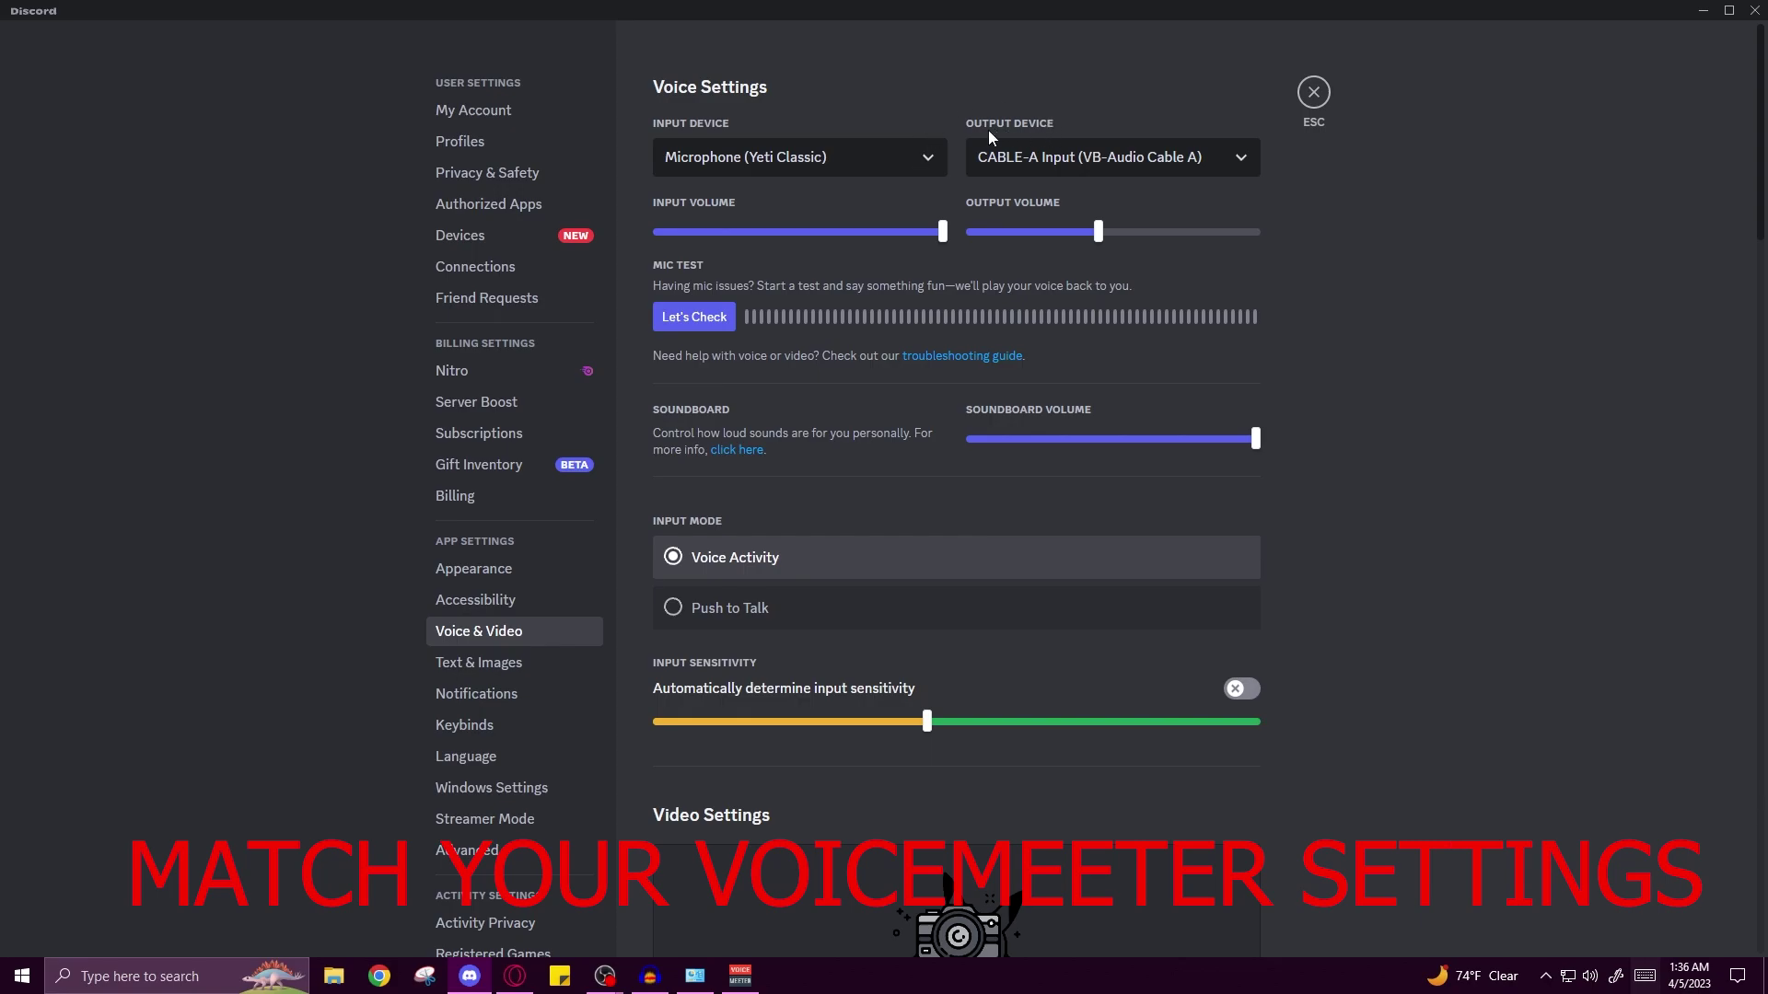
# - Keep CABLE-A Input as Discord's output device and start Valorant from its launcher
pyautogui.click(1039, 160)
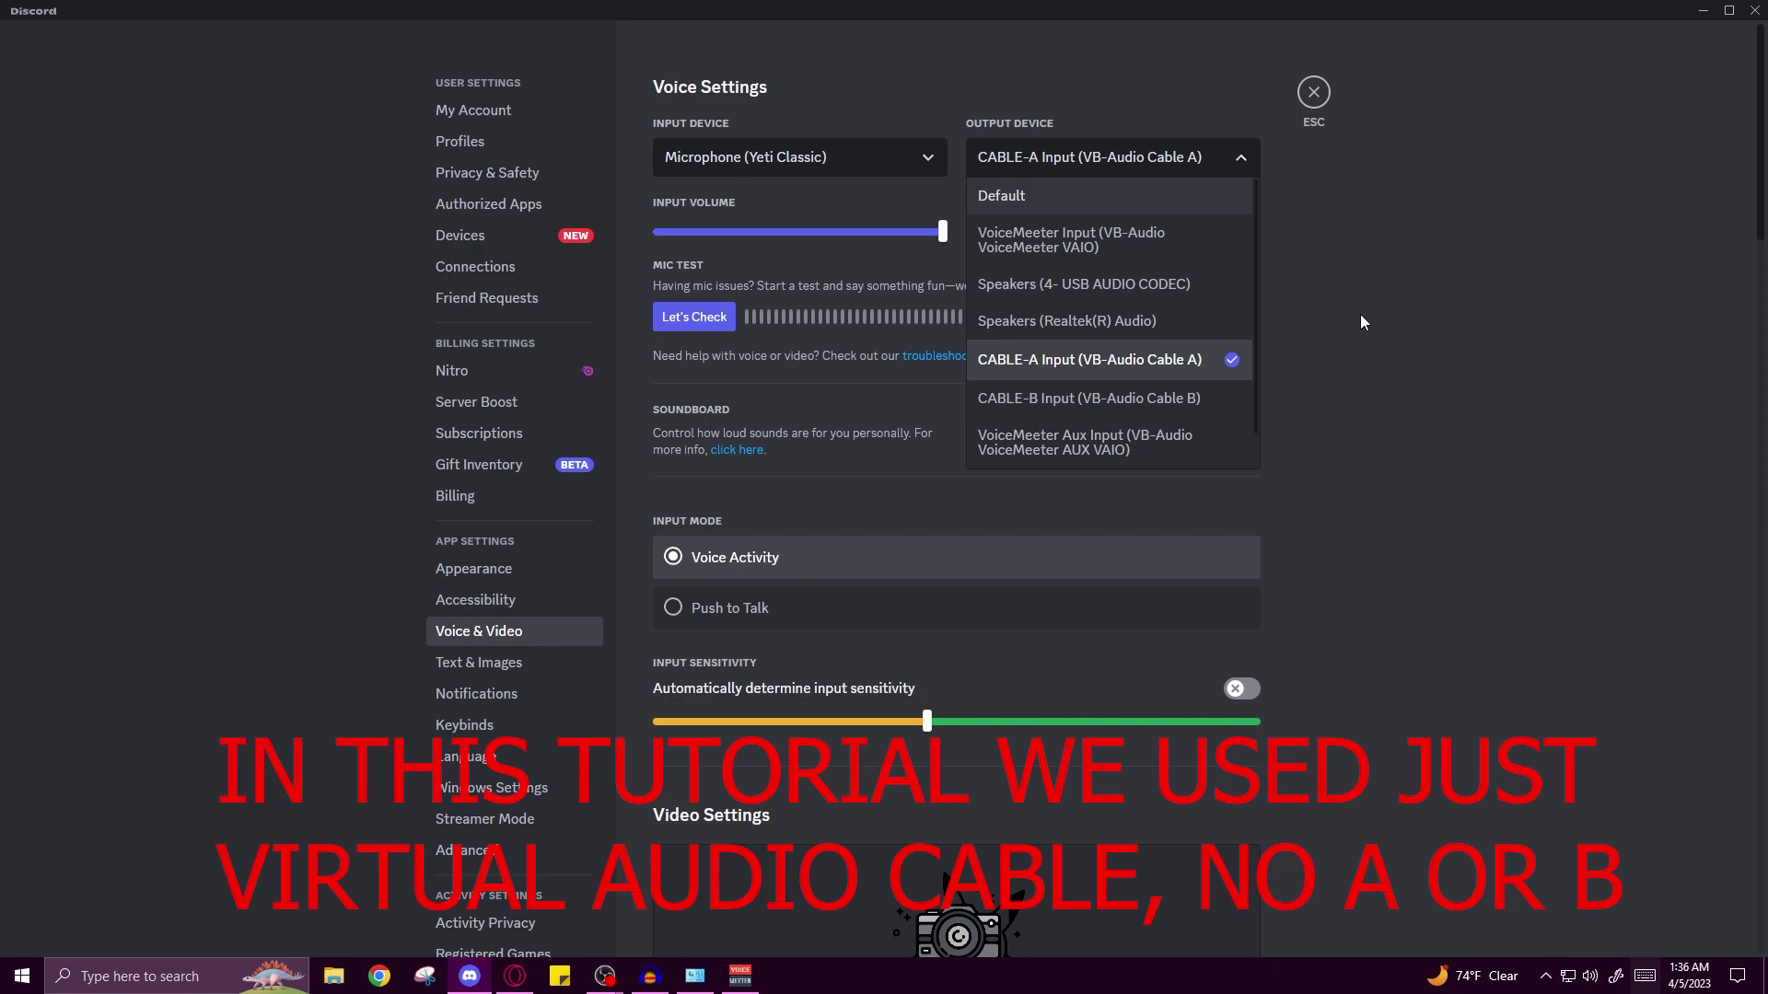
pyautogui.scroll(-1, 1156, 386)
pyautogui.scroll(1, 1156, 393)
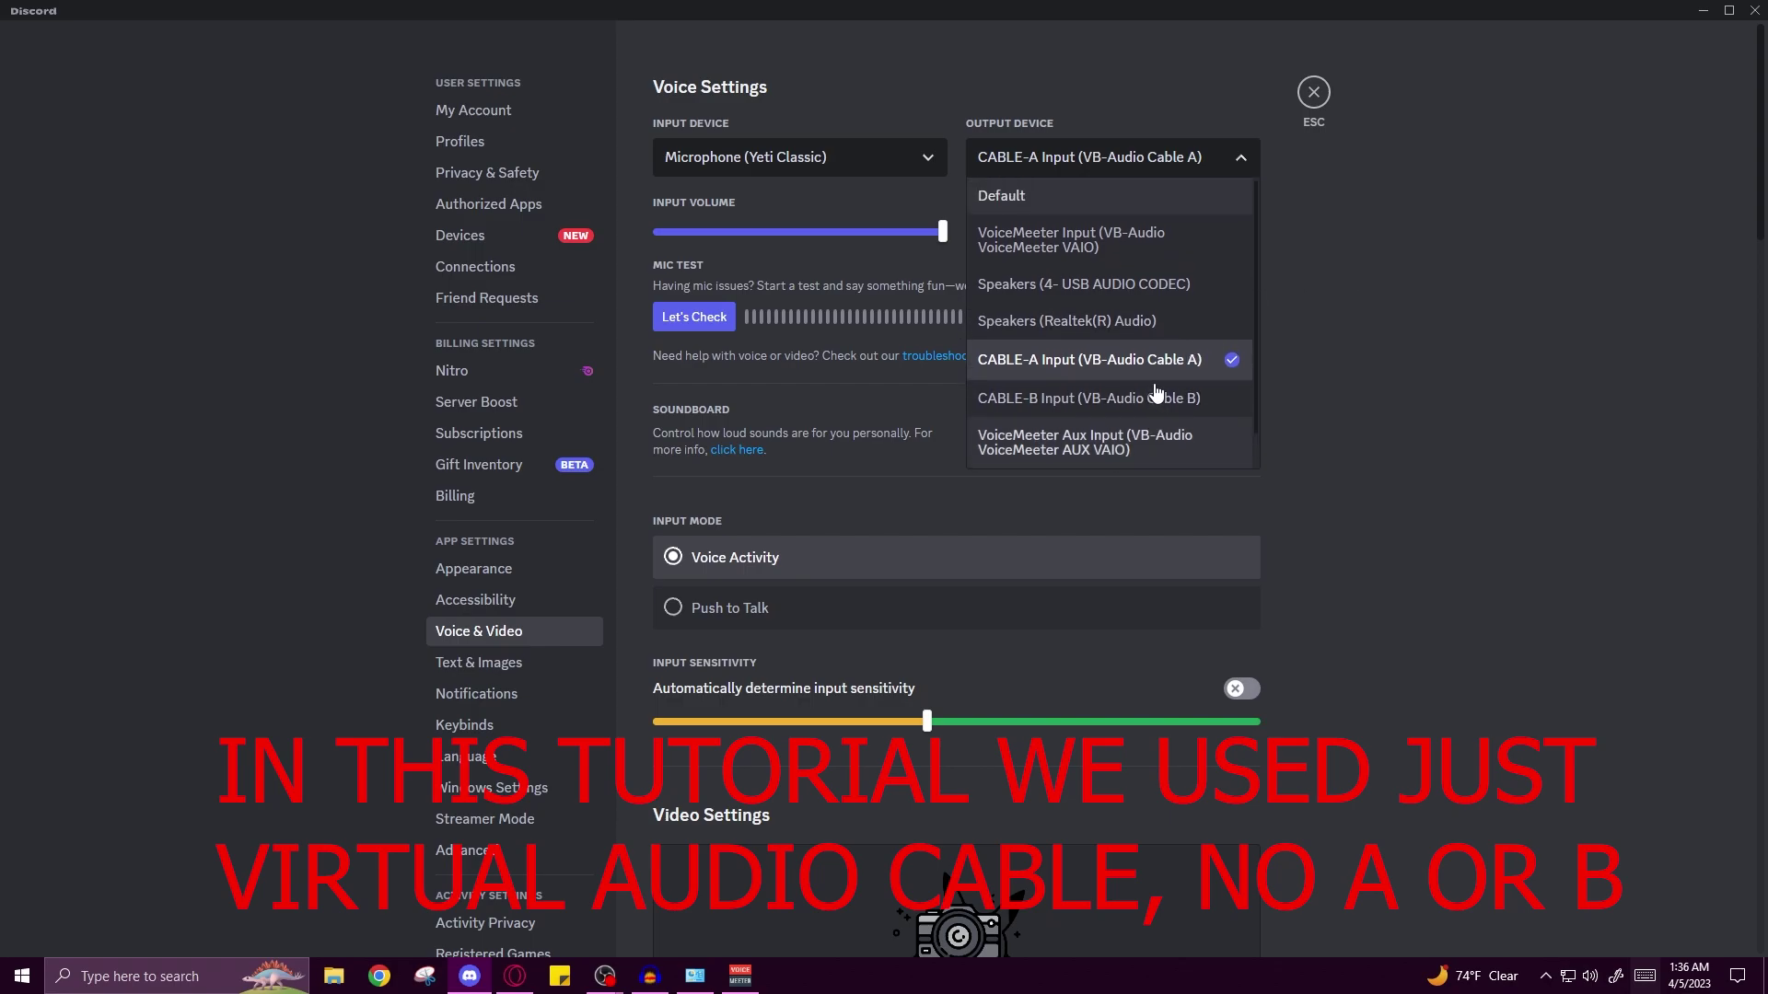
pyautogui.scroll(-1, 1156, 393)
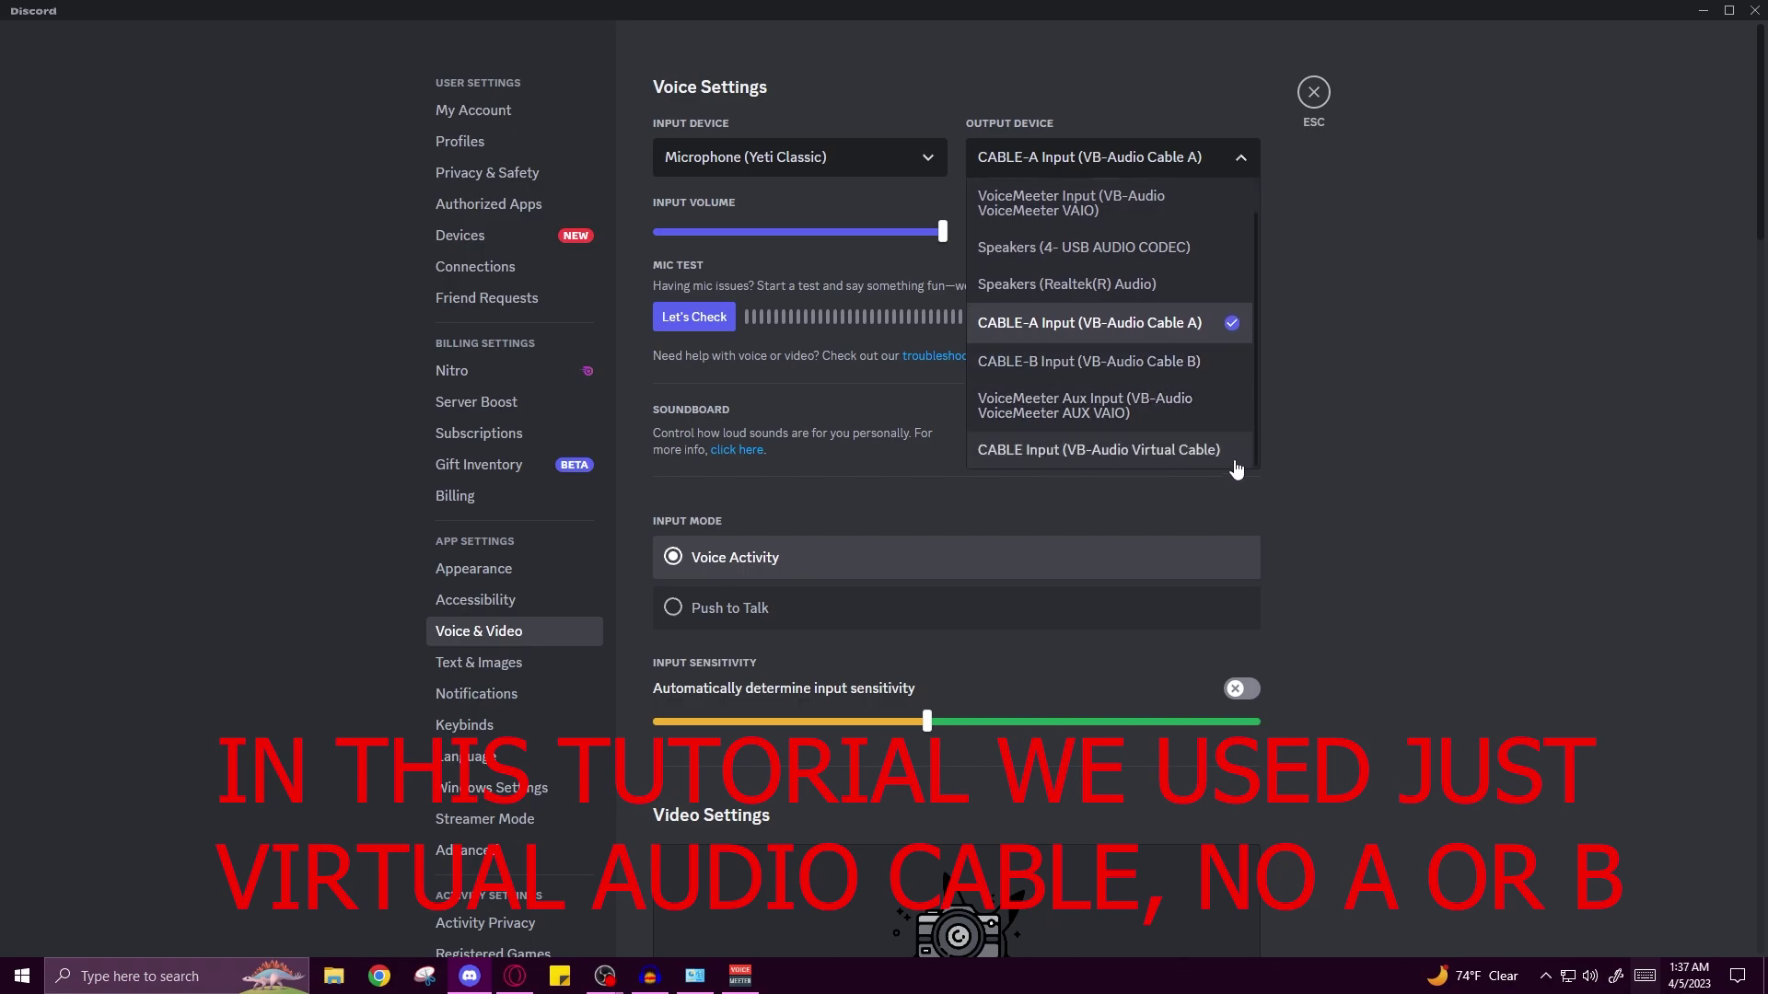
pyautogui.click(1242, 160)
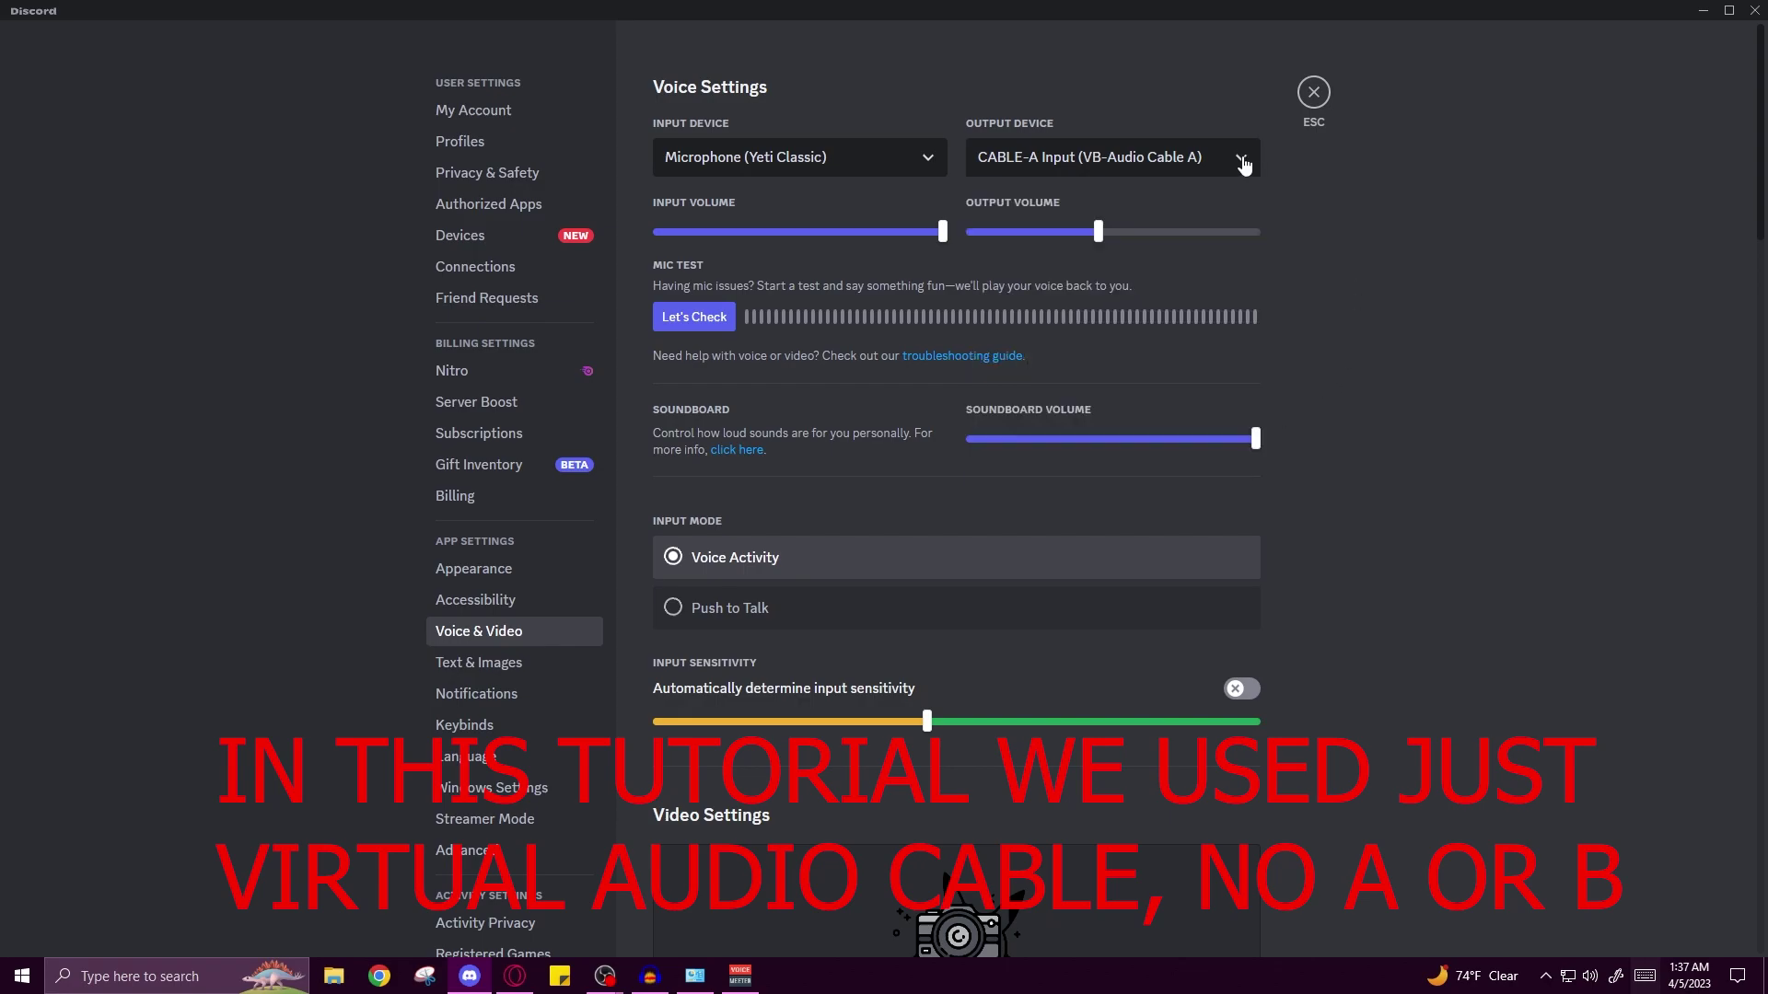
pyautogui.click(304, 840)
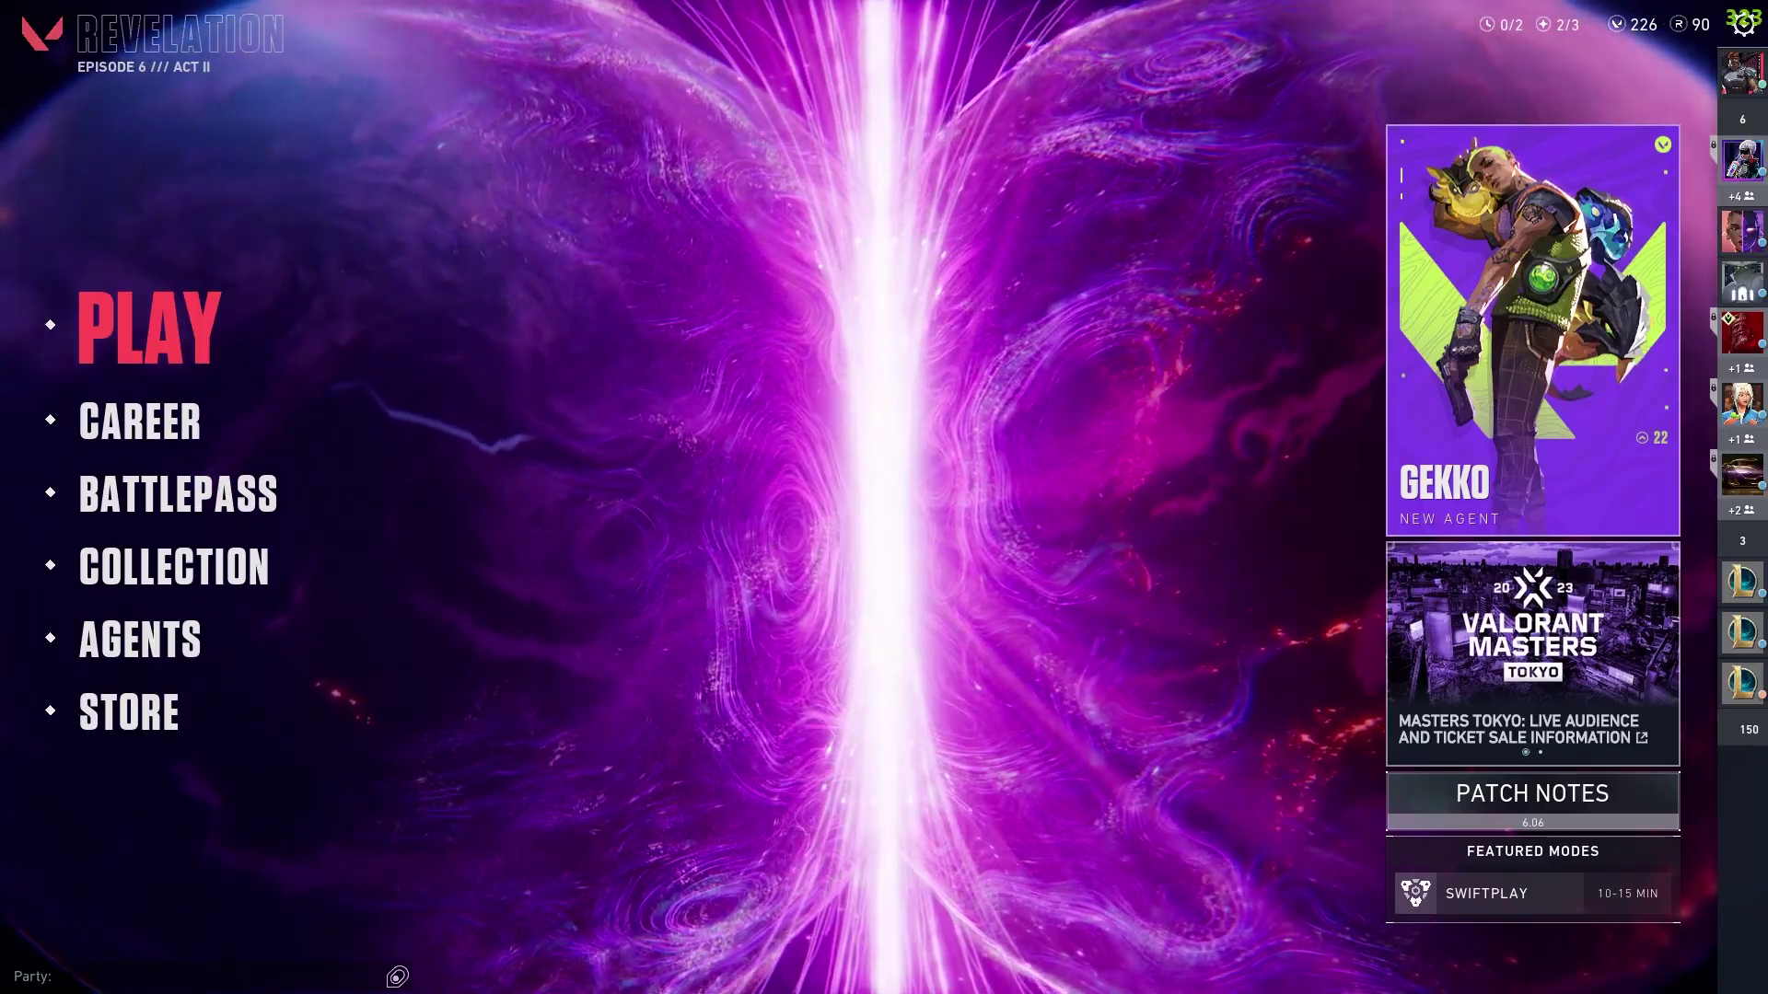
pyautogui.click(1745, 28)
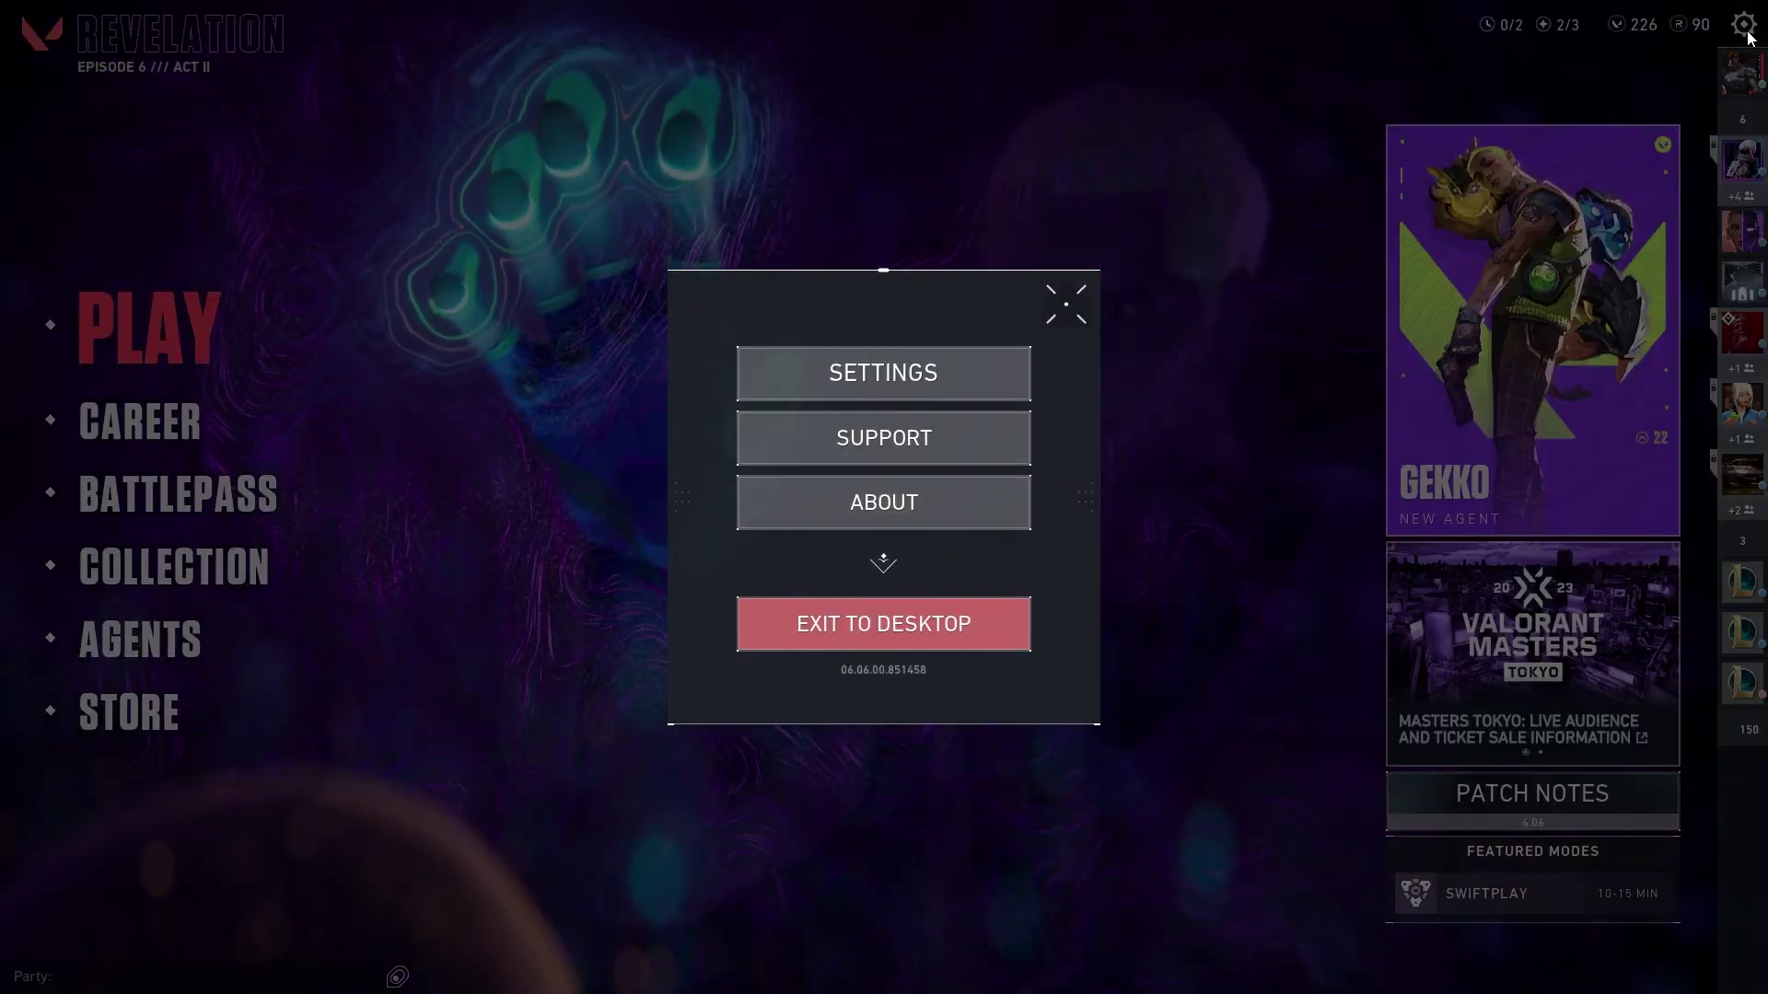
pyautogui.click(954, 358)
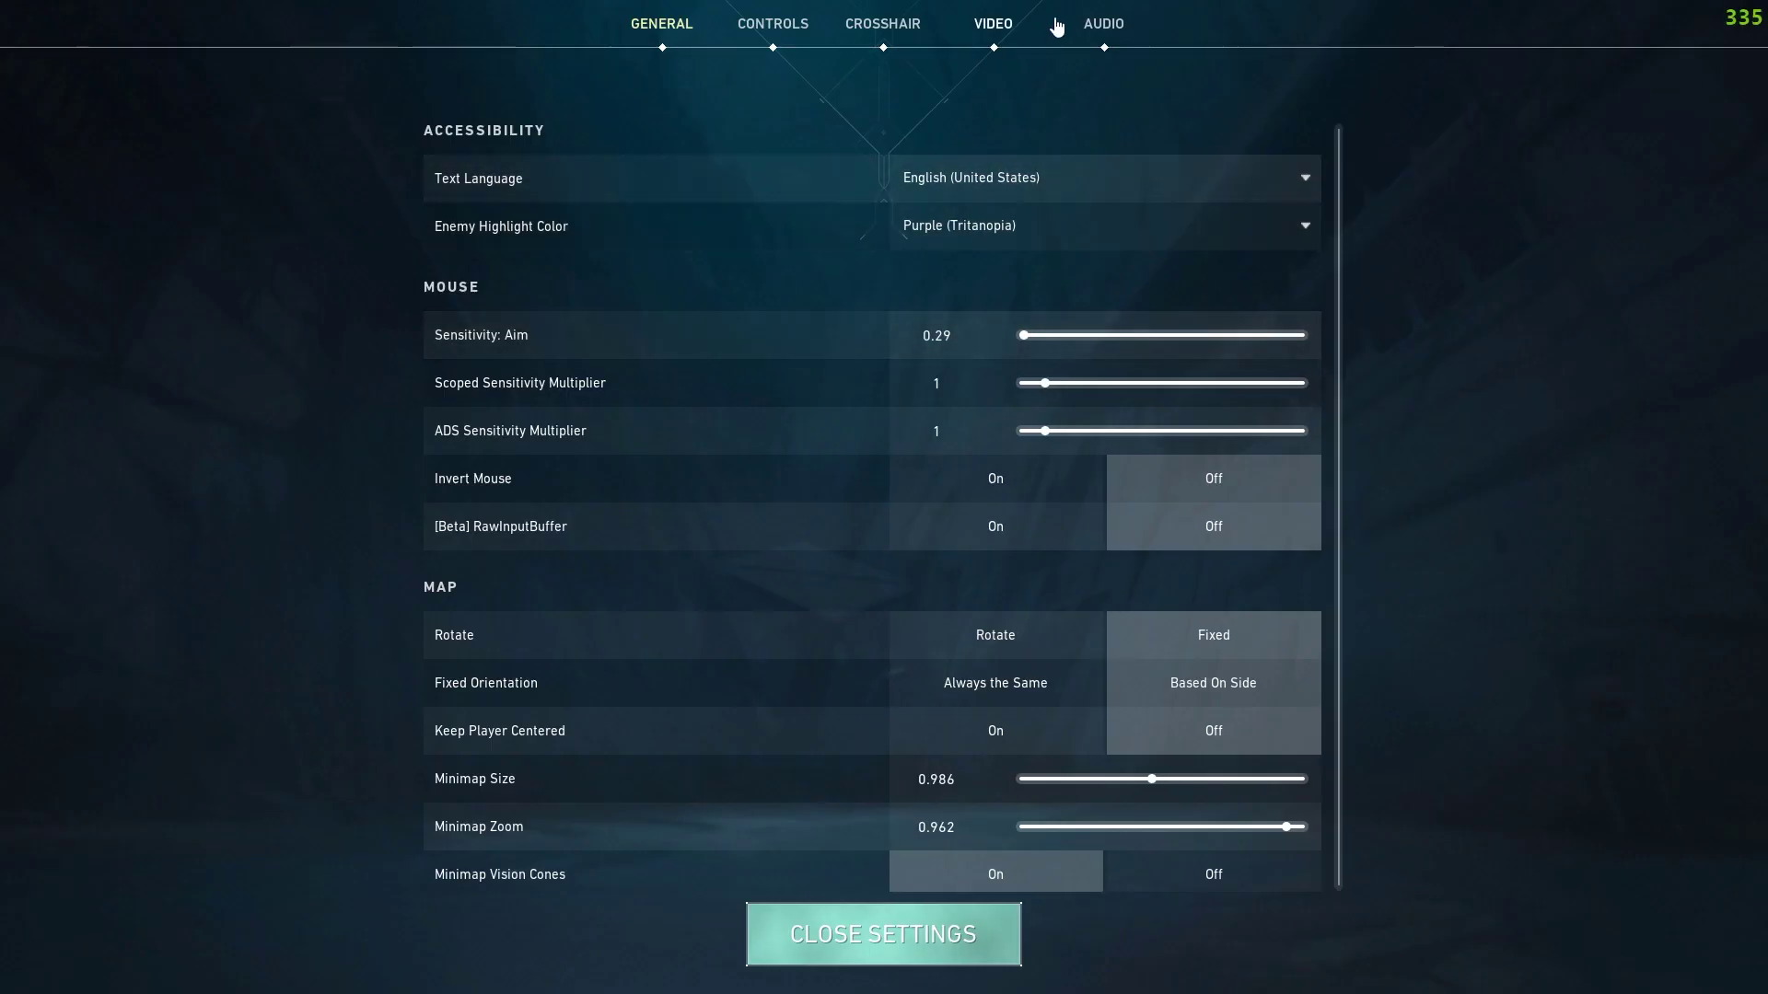
pyautogui.click(1101, 27)
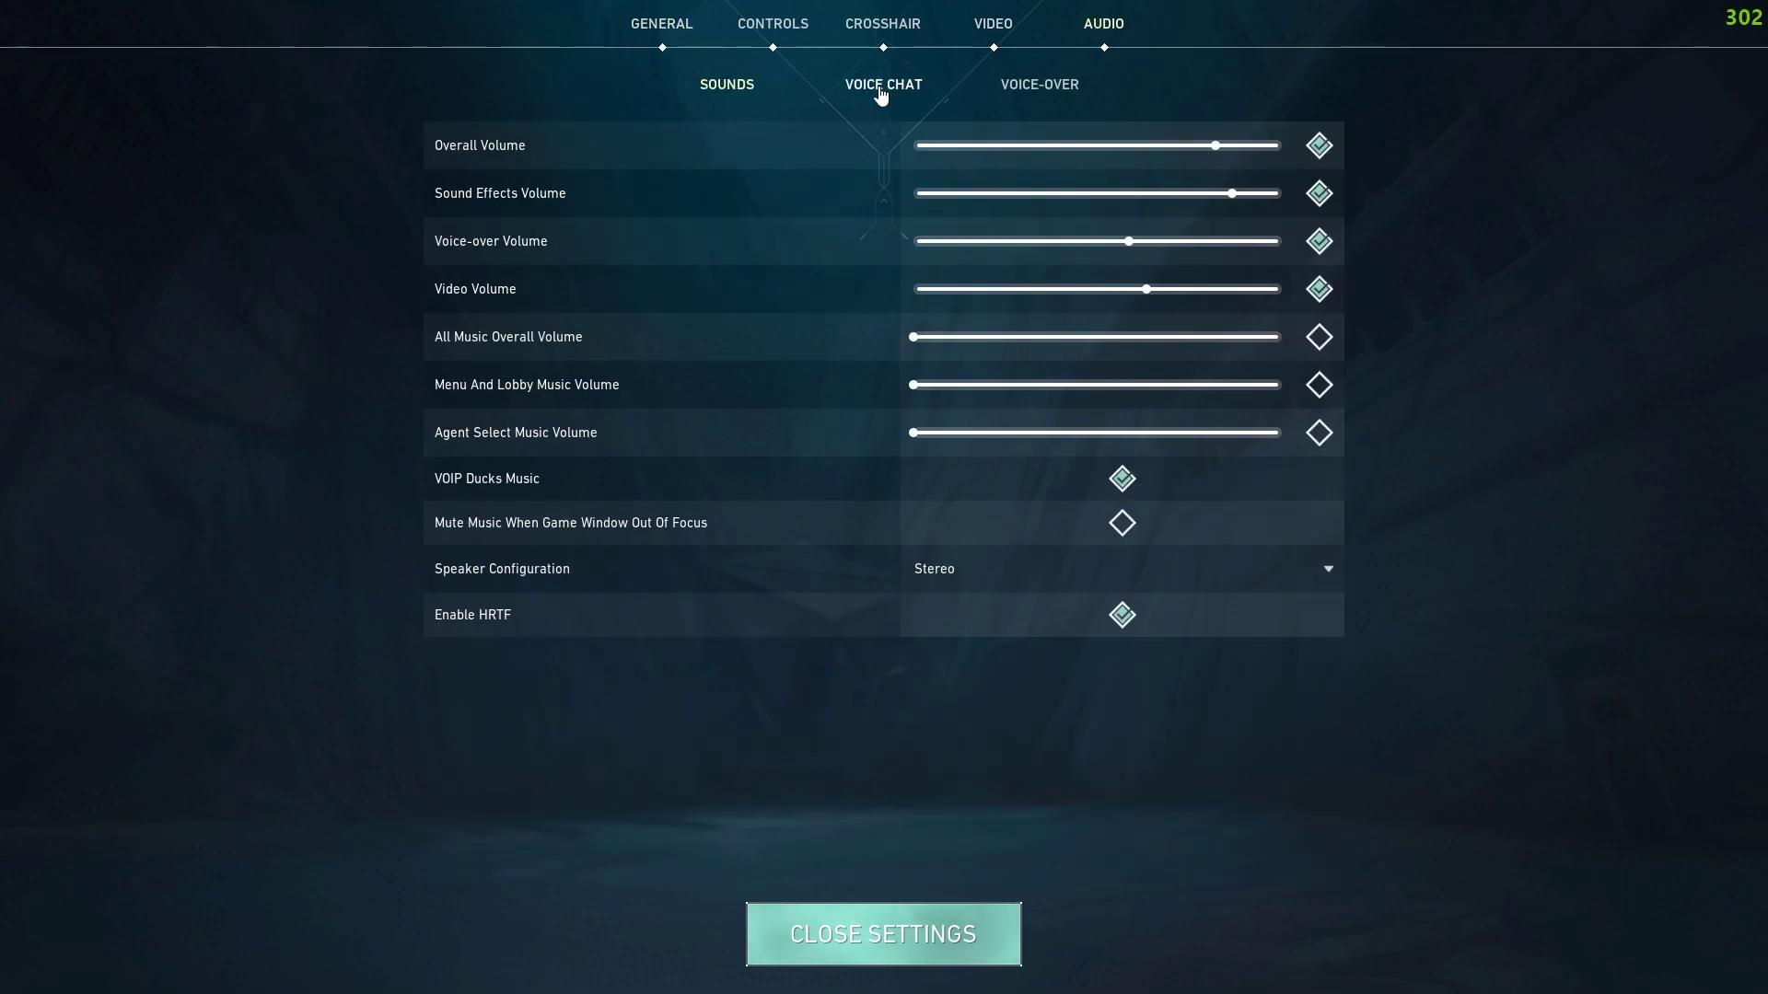
pyautogui.click(877, 88)
pyautogui.click(1038, 138)
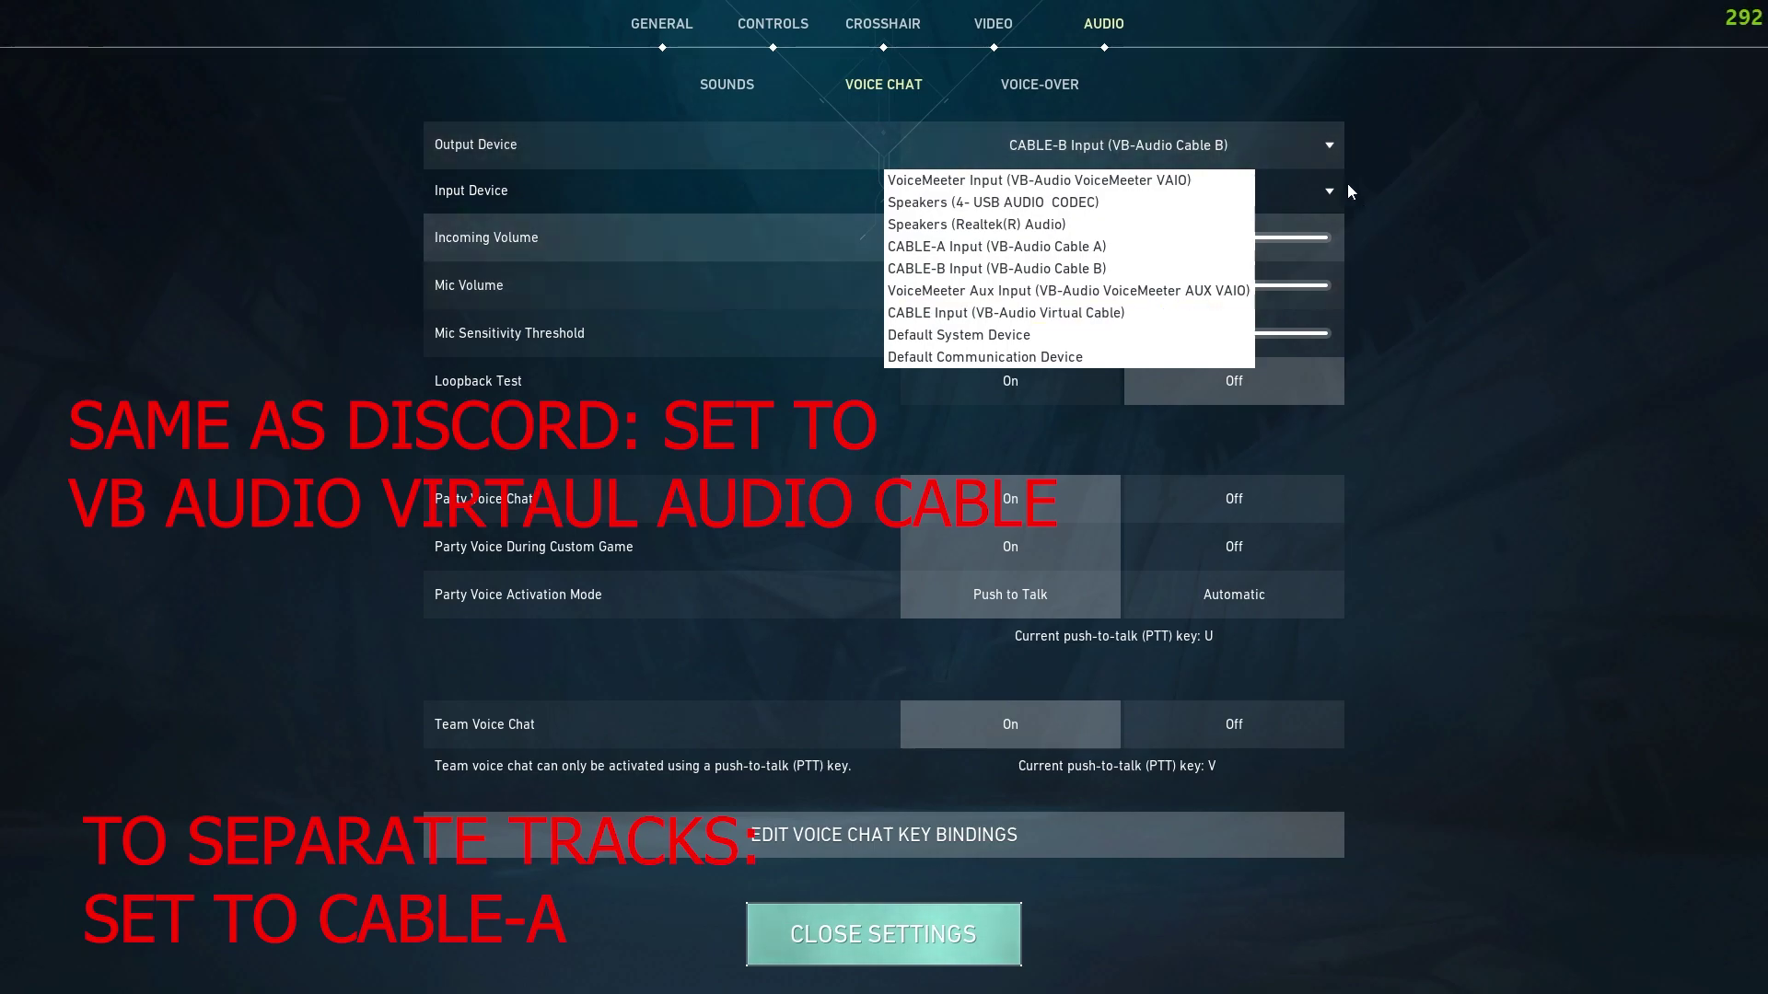
pyautogui.click(1312, 165)
pyautogui.click(1107, 210)
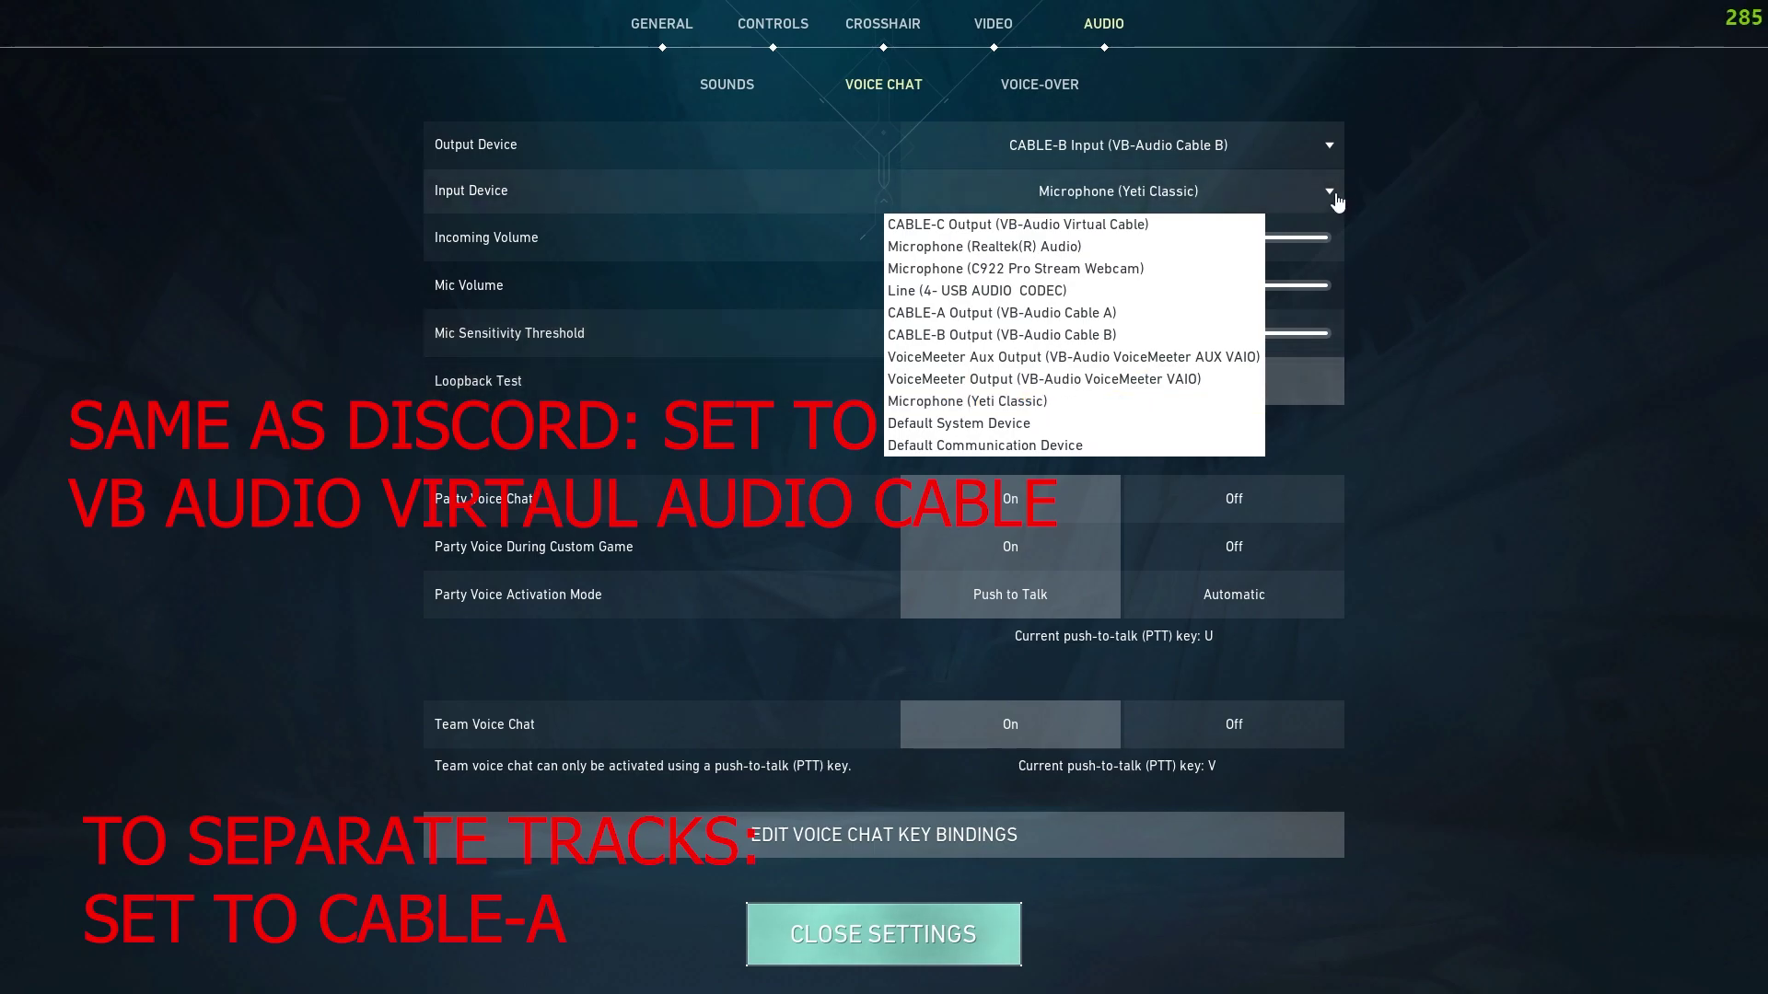
pyautogui.click(1494, 184)
pyautogui.click(981, 941)
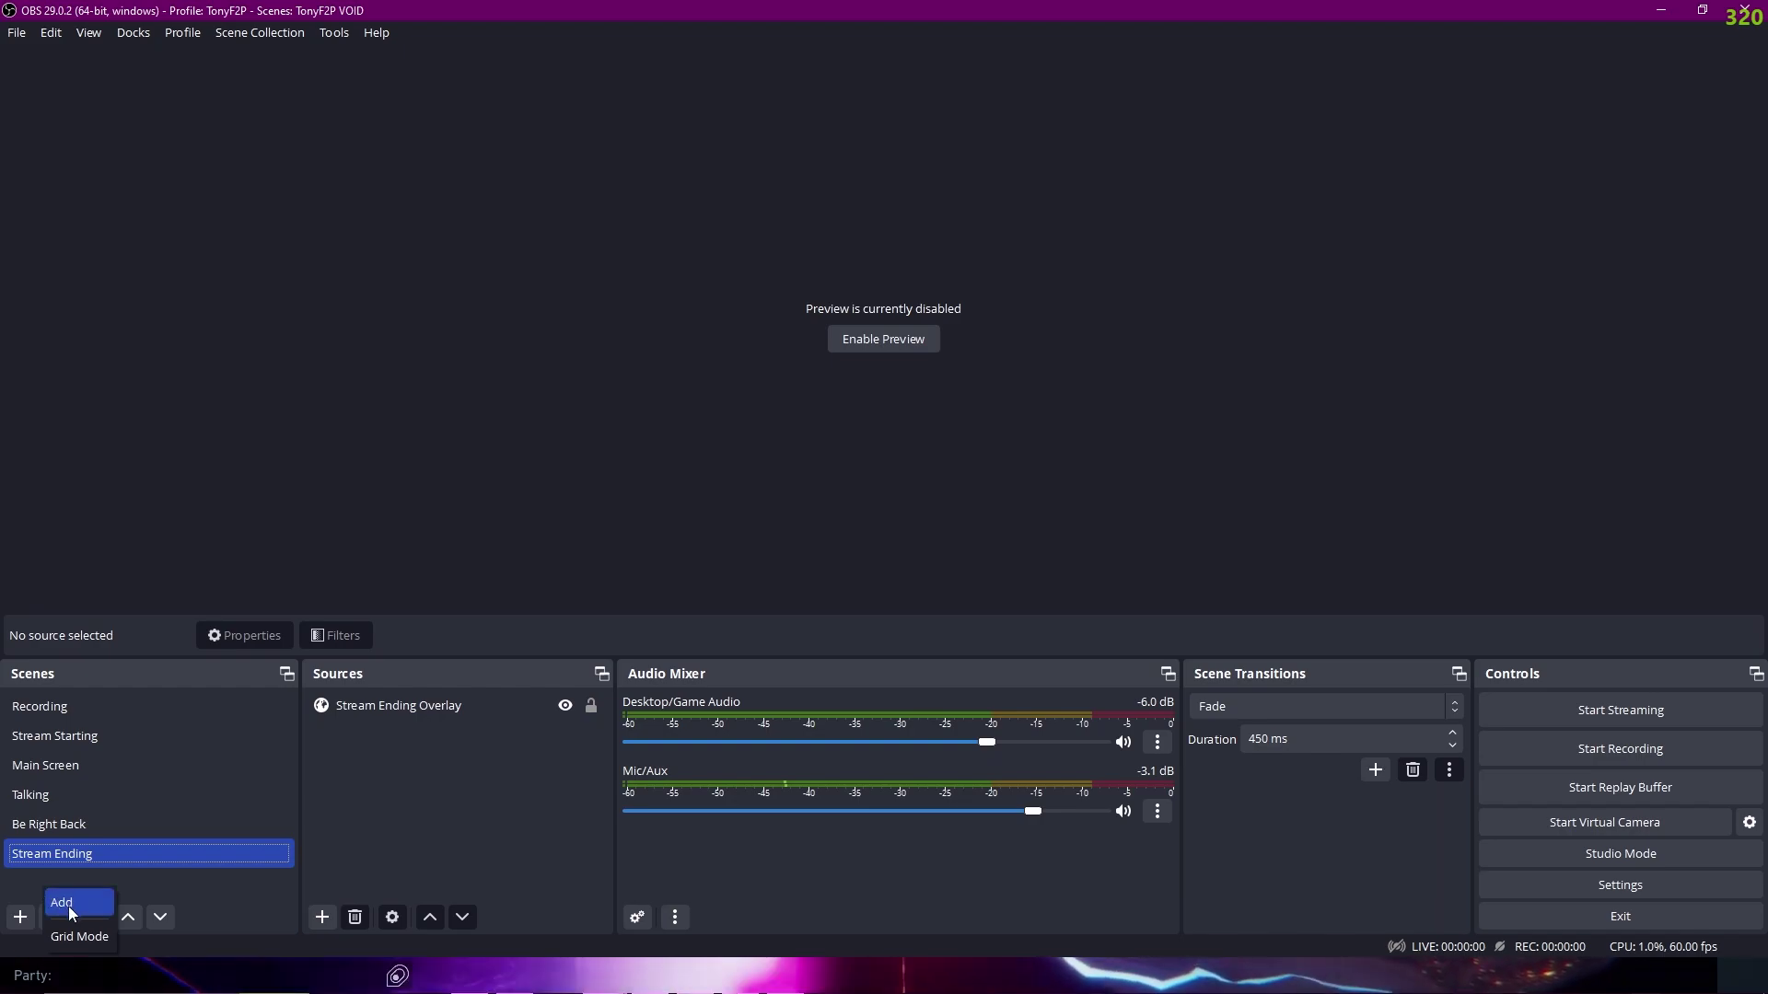
# - Create a new scene named RECORDING SCENE and select it
pyautogui.click(21, 917)
pyautogui.write('RECOR')
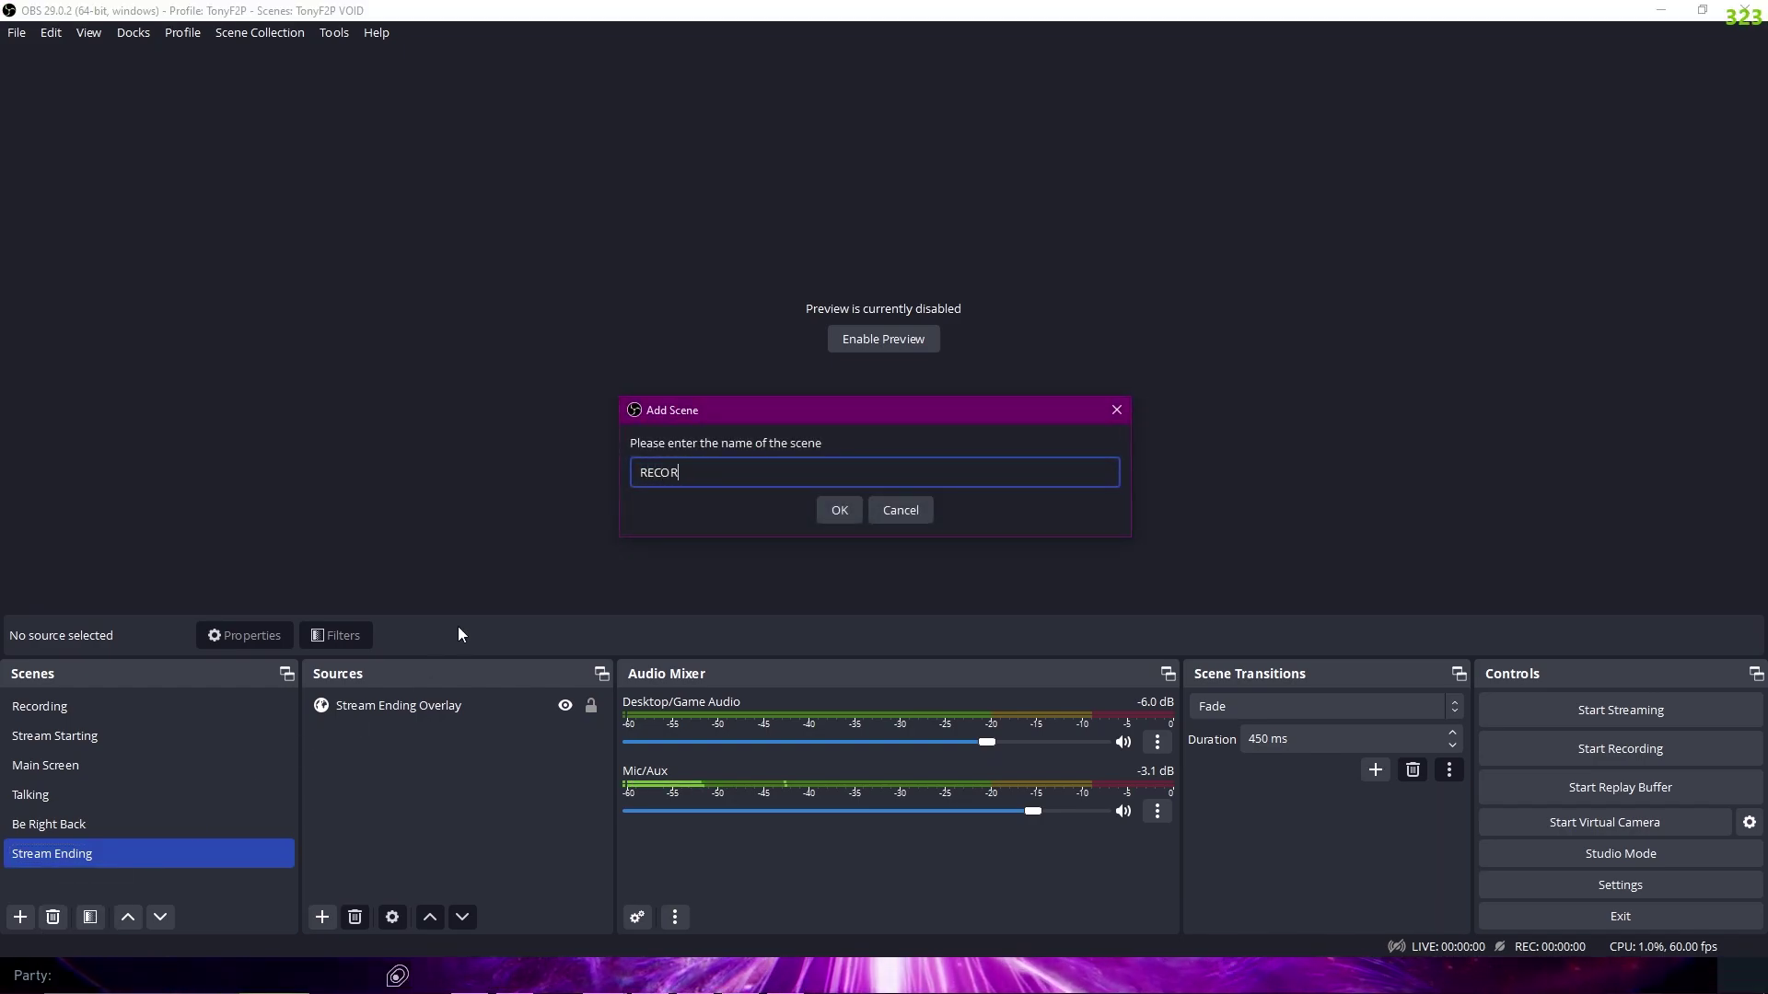
pyautogui.write('DING SCENE')
pyautogui.press('Return')
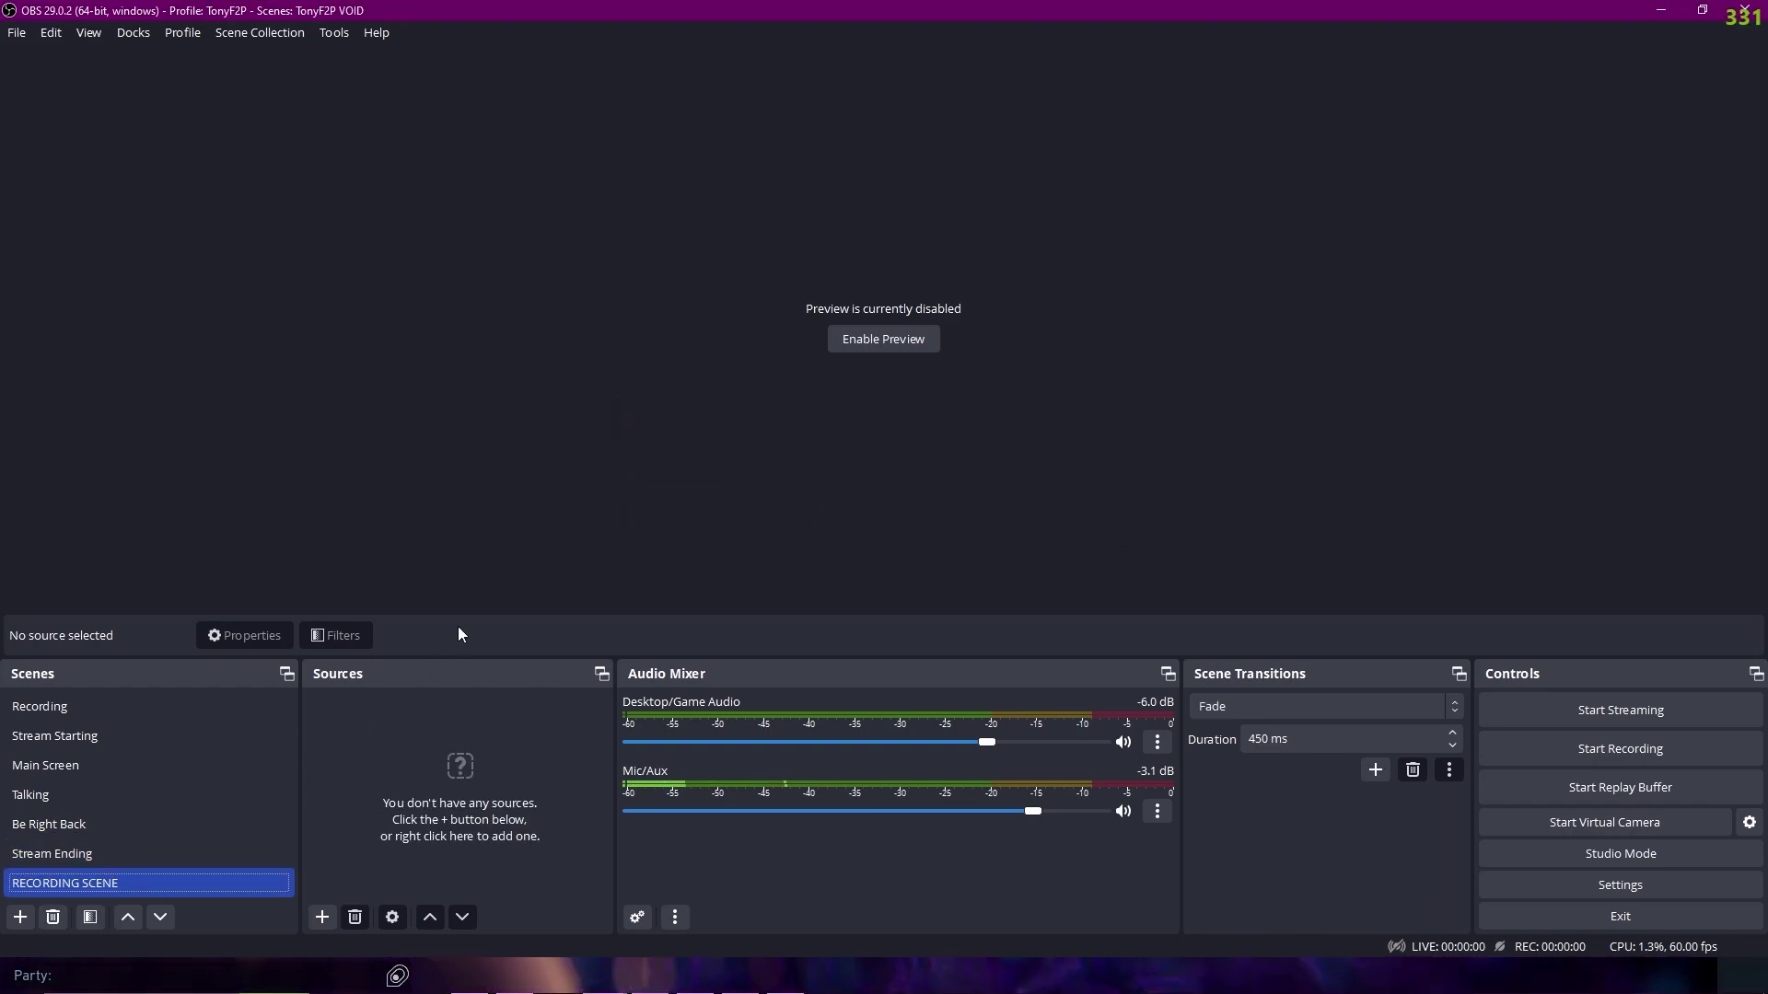
pyautogui.click(396, 716)
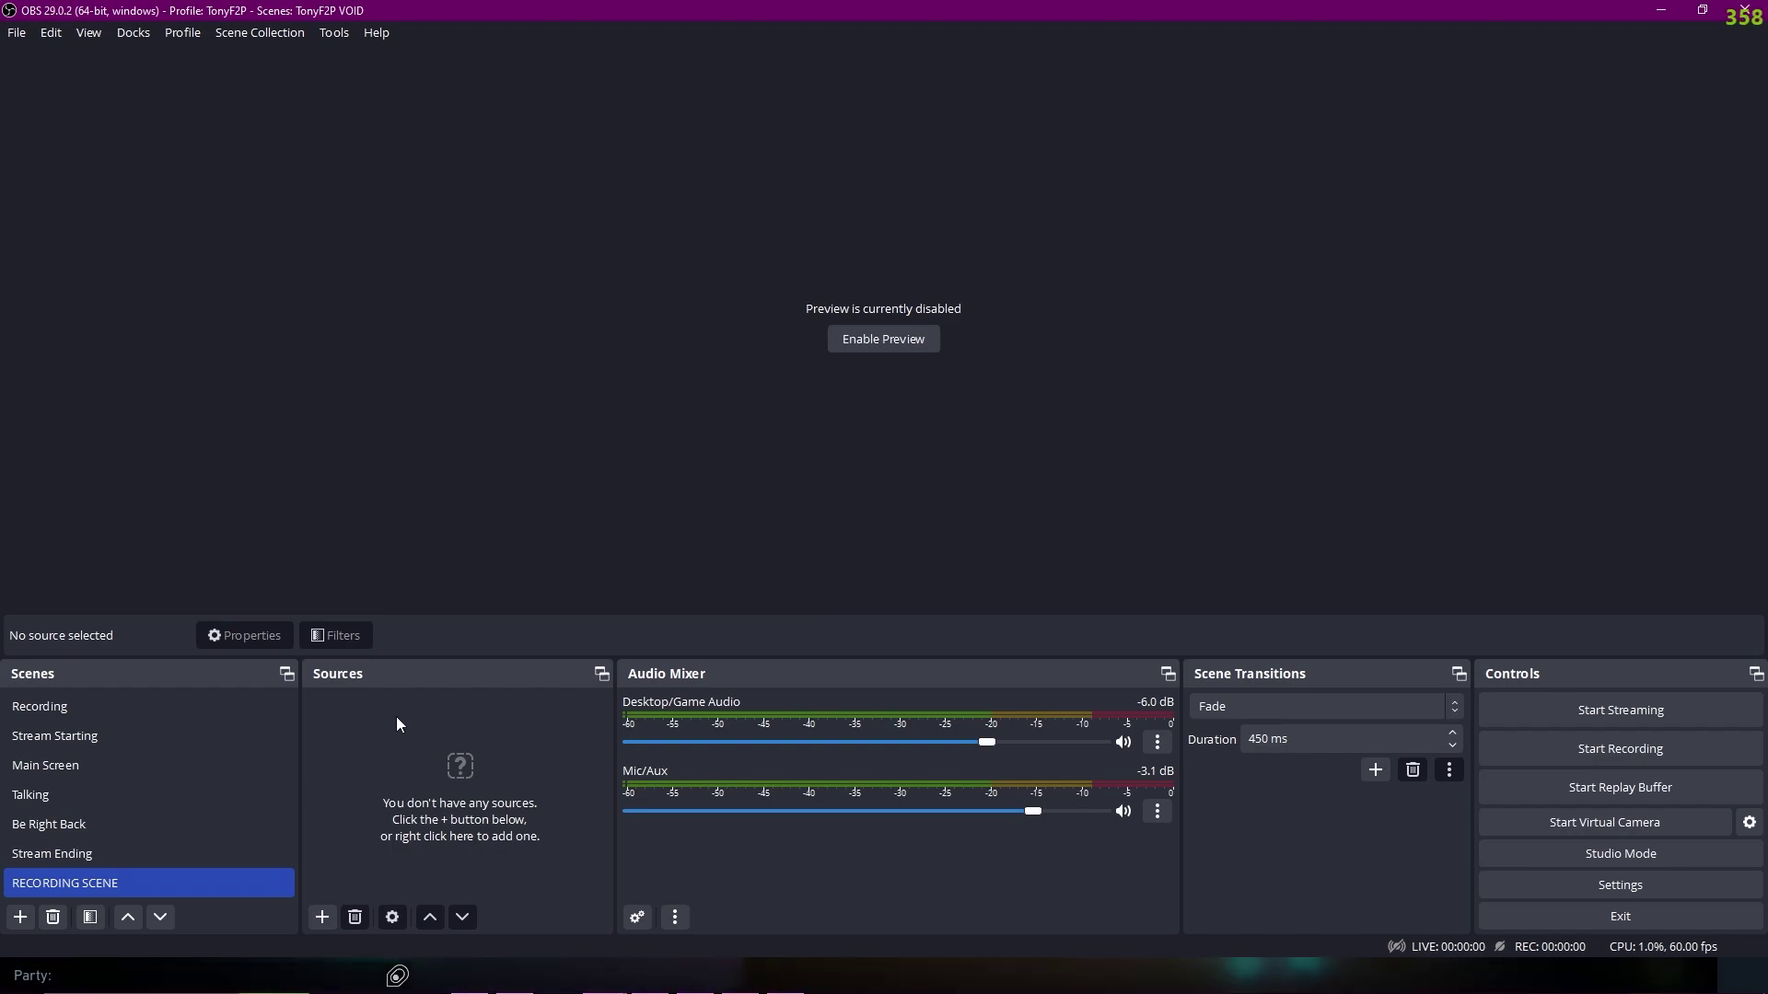
# - Add an Audio Input Capture source named MICROPHONE using Microphone (Yeti Classic)
pyautogui.rightClick(396, 717)
pyautogui.moveTo(450, 729)
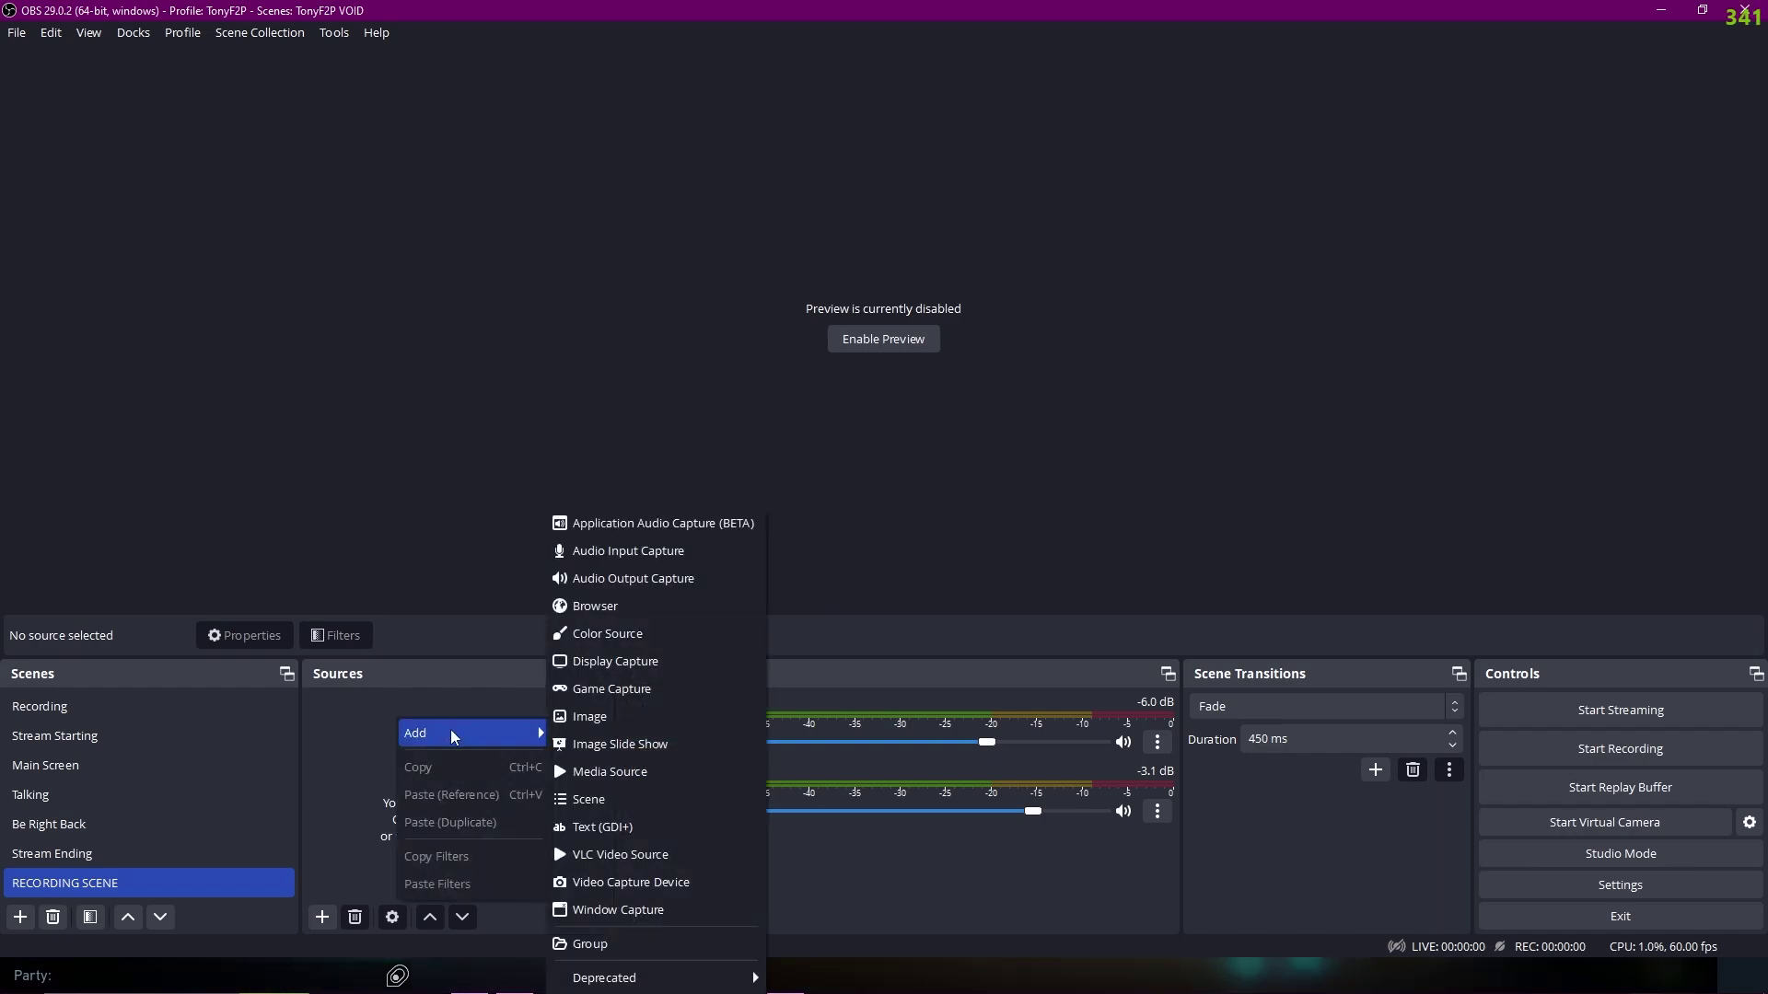
pyautogui.click(642, 557)
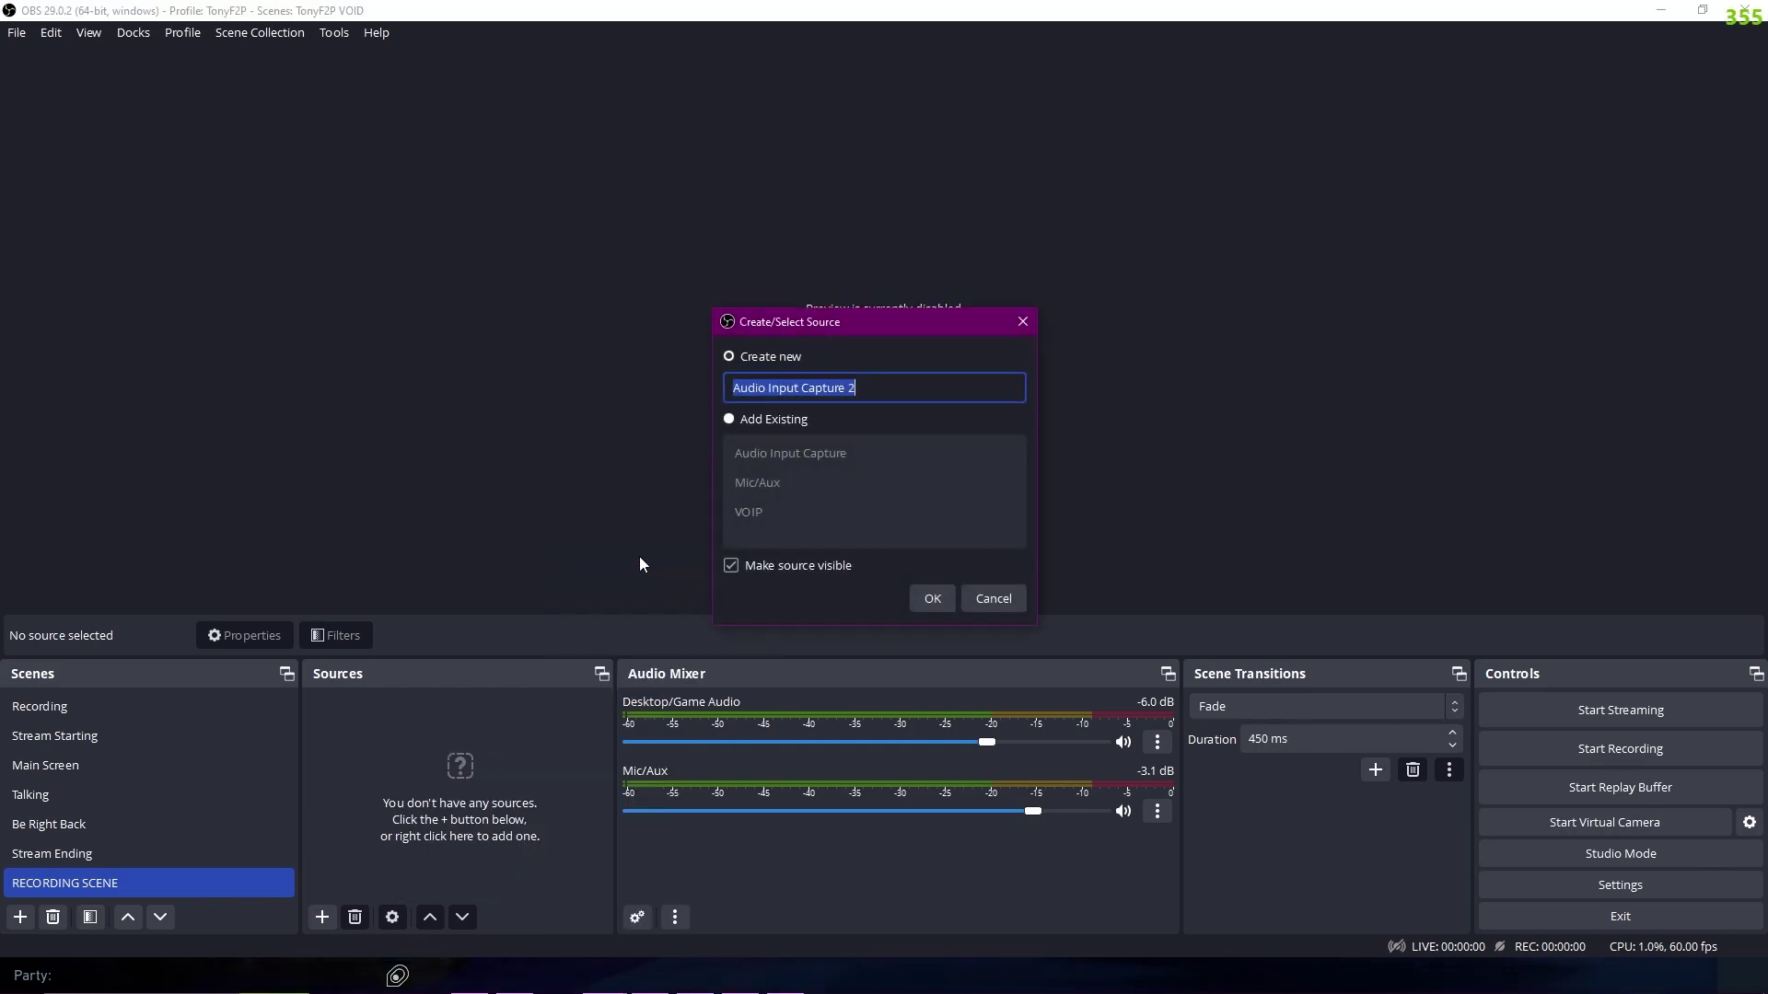
pyautogui.write('MICRO')
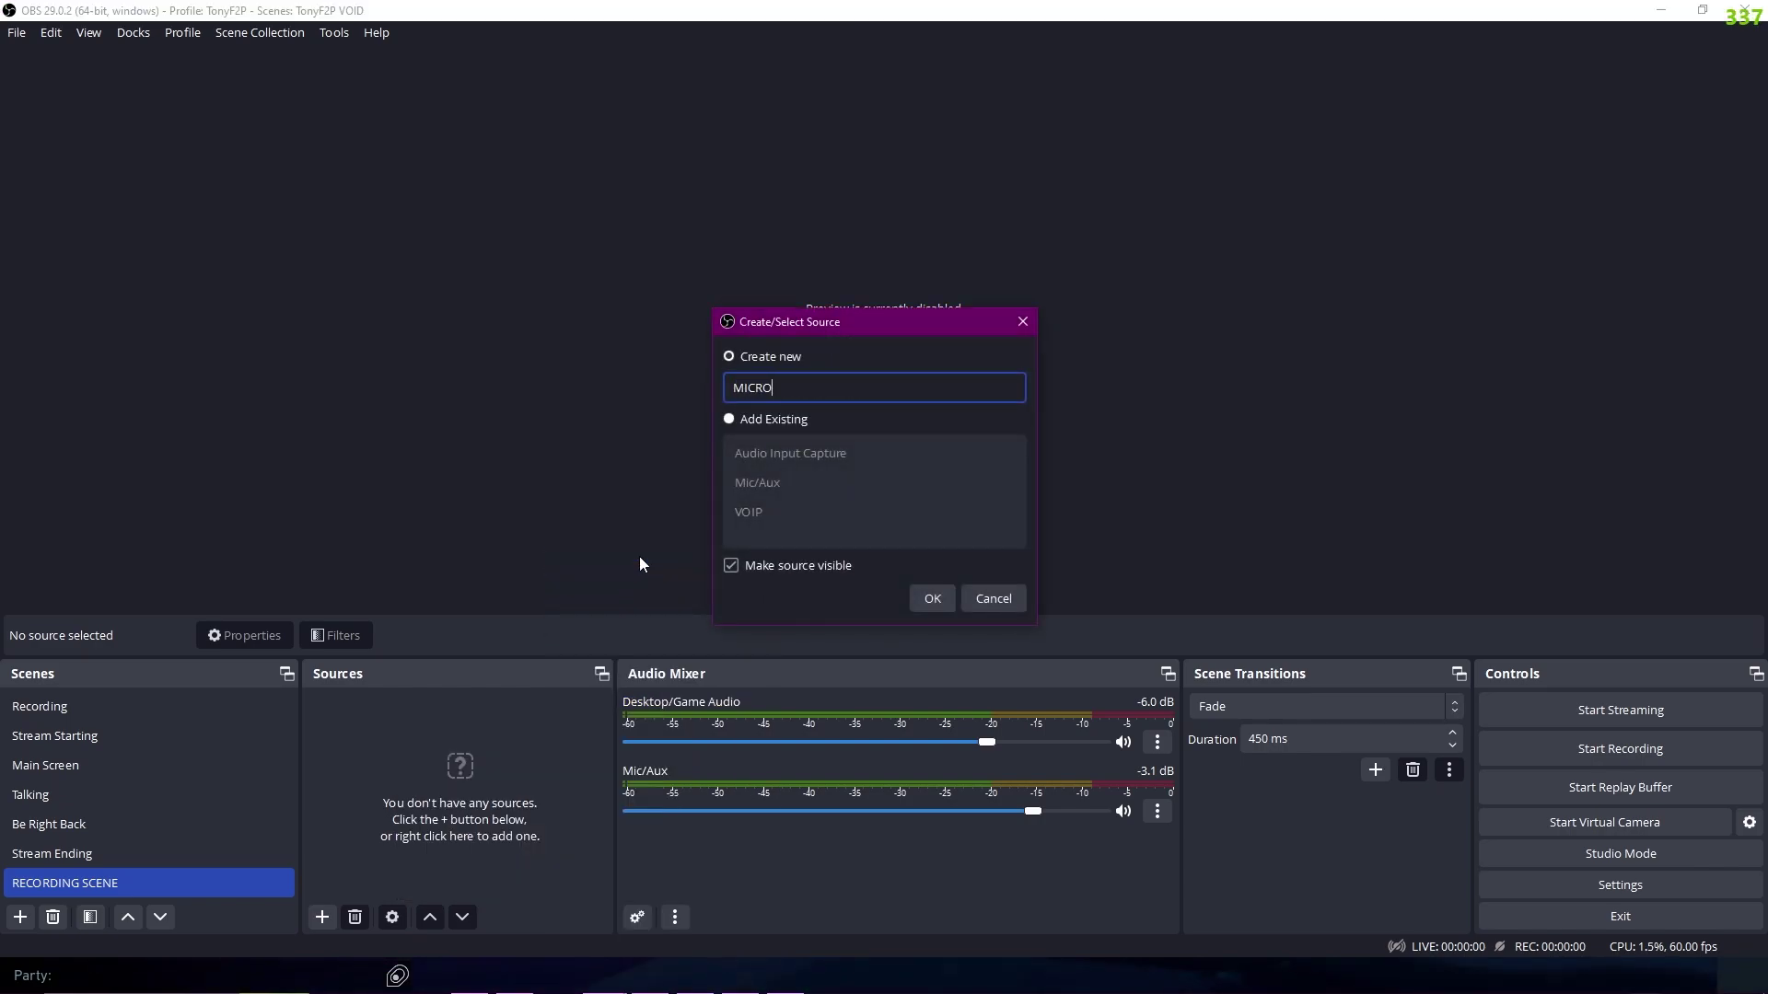
pyautogui.write('PHONE')
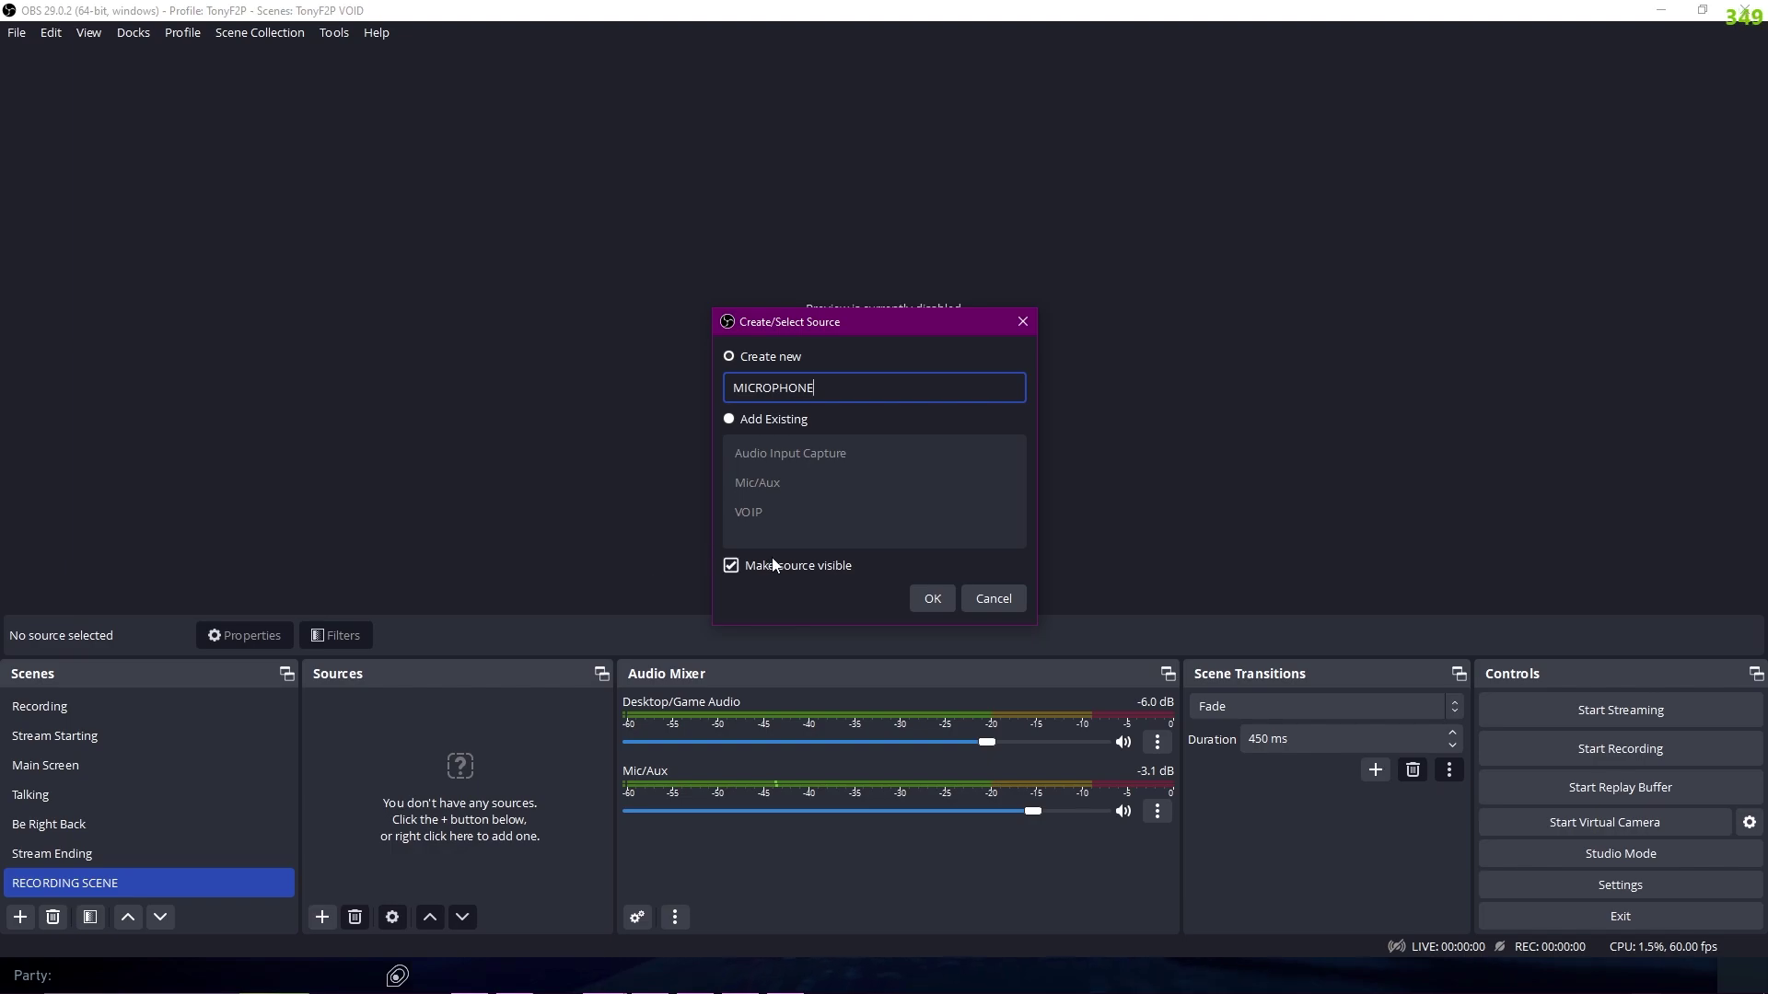
pyautogui.click(931, 596)
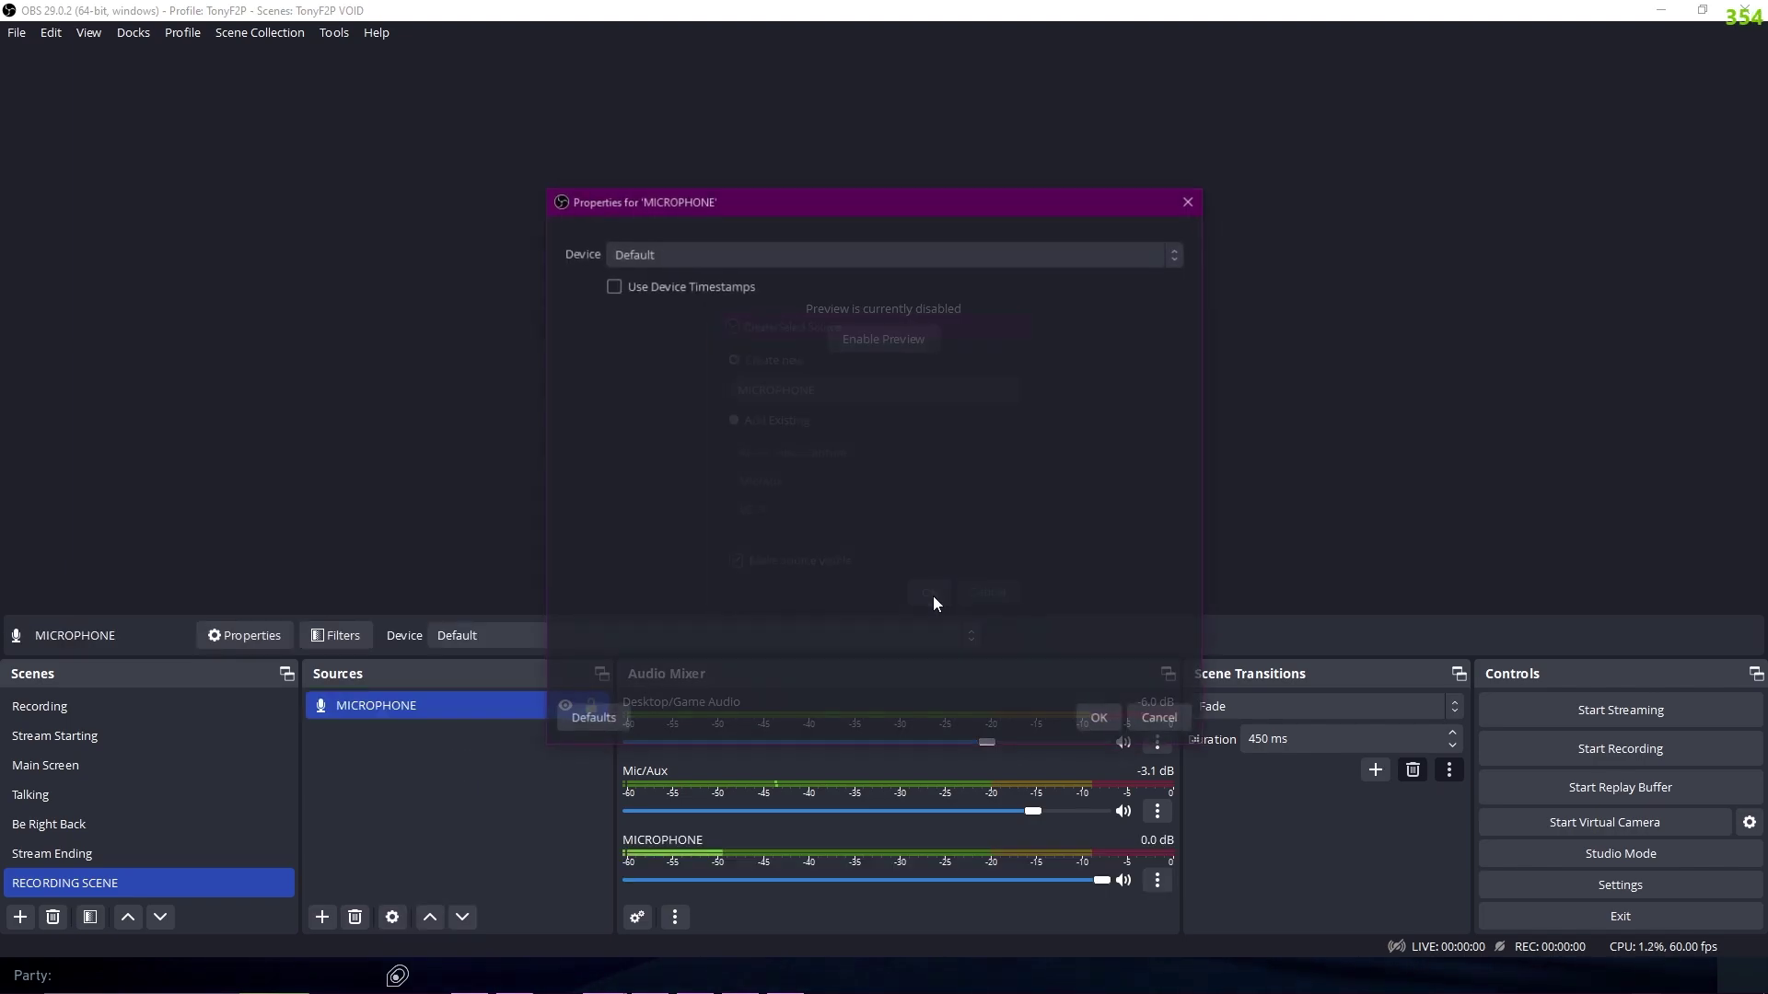
pyautogui.click(753, 250)
pyautogui.click(756, 443)
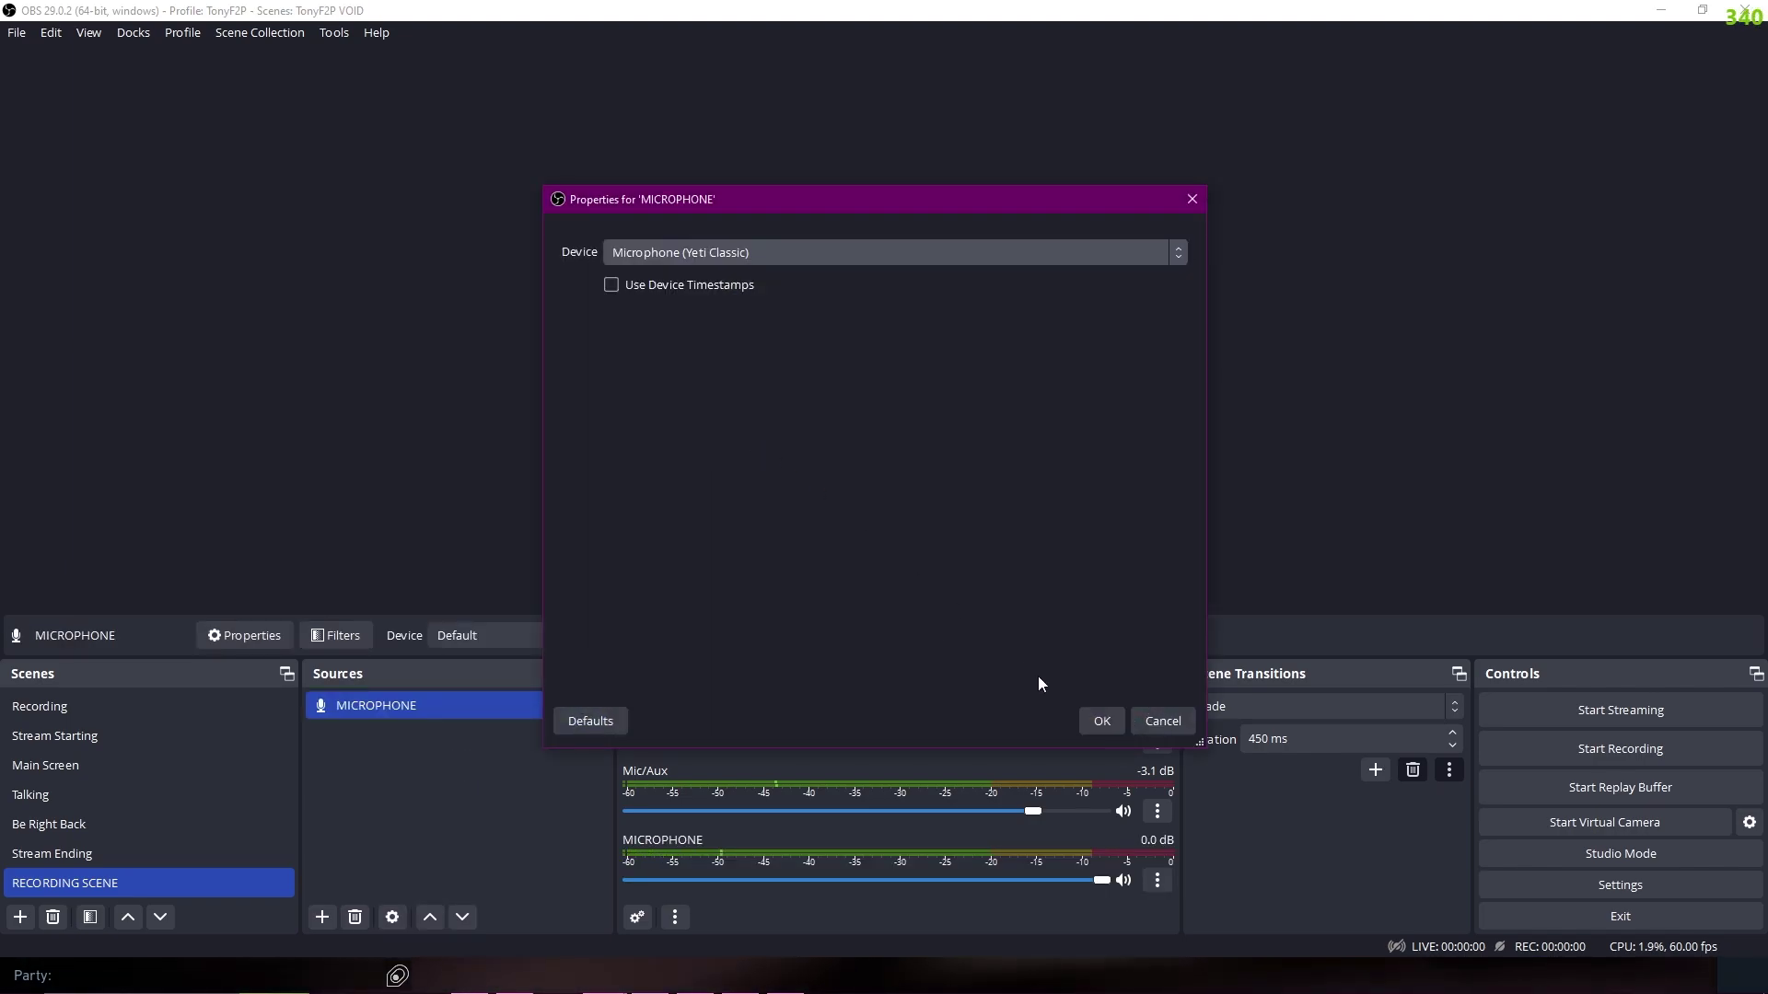
pyautogui.click(1102, 721)
# - Add an Audio Input Capture named VOIP TEST with CABLE-A Output as its device
pyautogui.rightClick(417, 777)
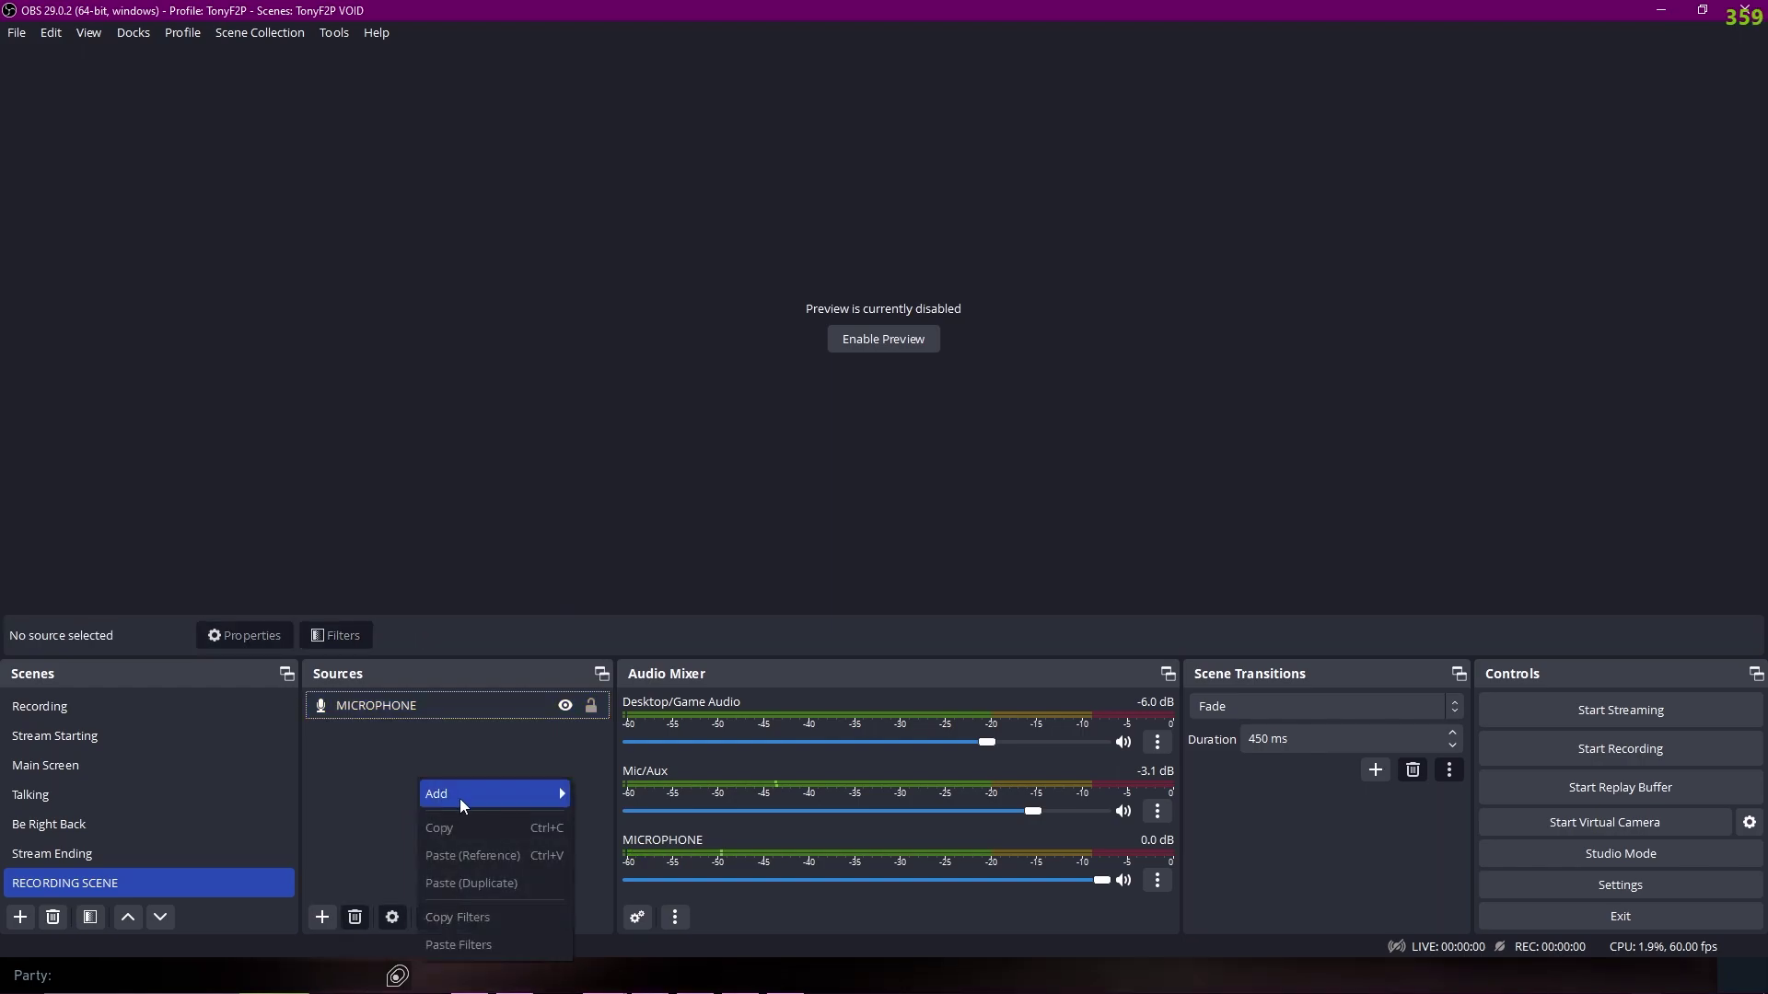
pyautogui.moveTo(485, 806)
pyautogui.click(687, 556)
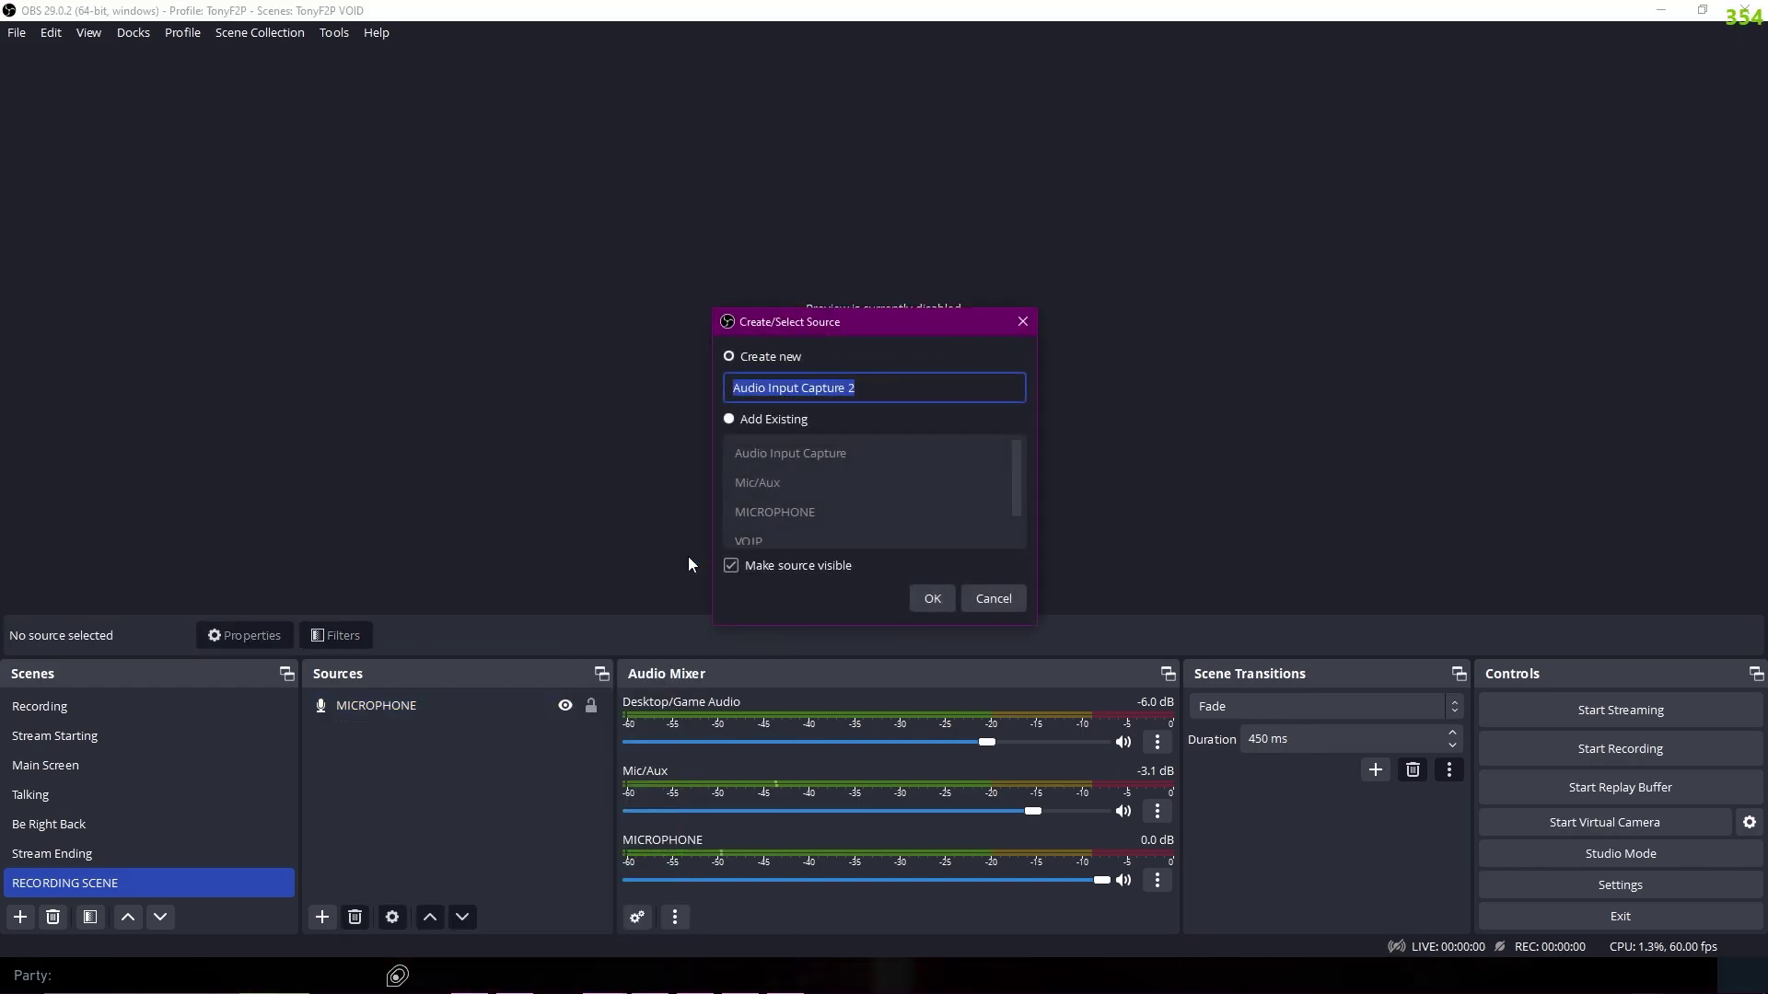
pyautogui.write('VOIP')
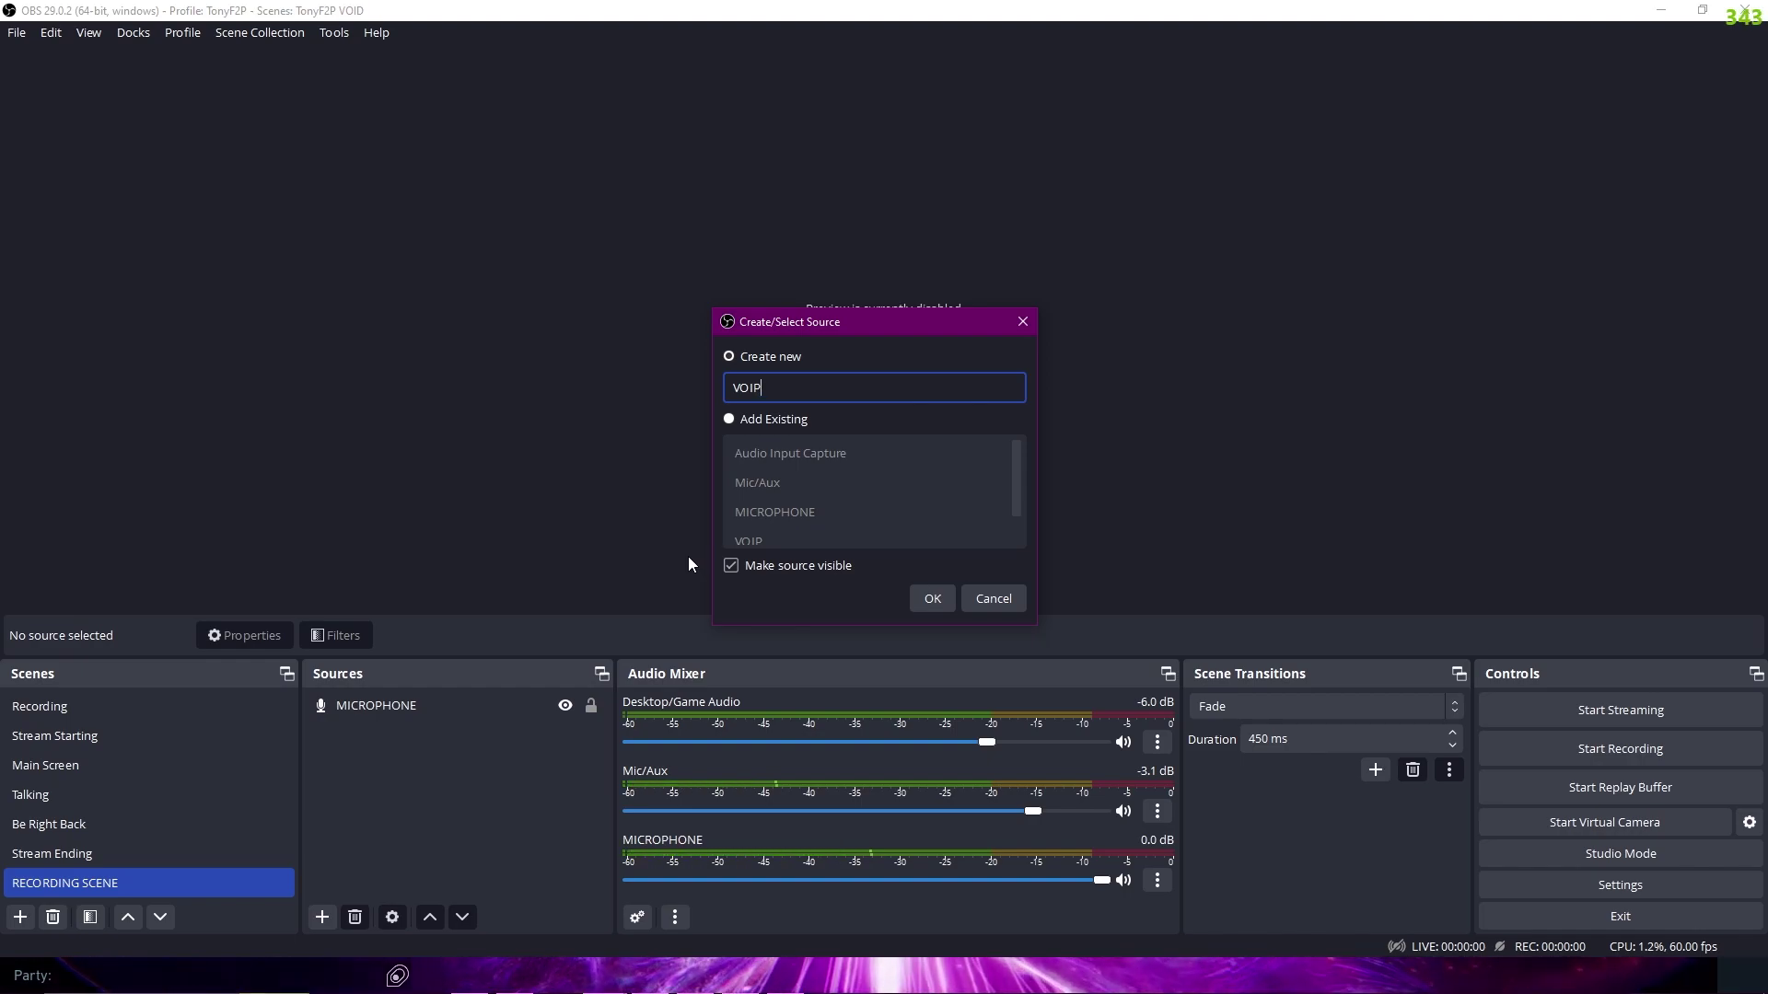
pyautogui.click(933, 598)
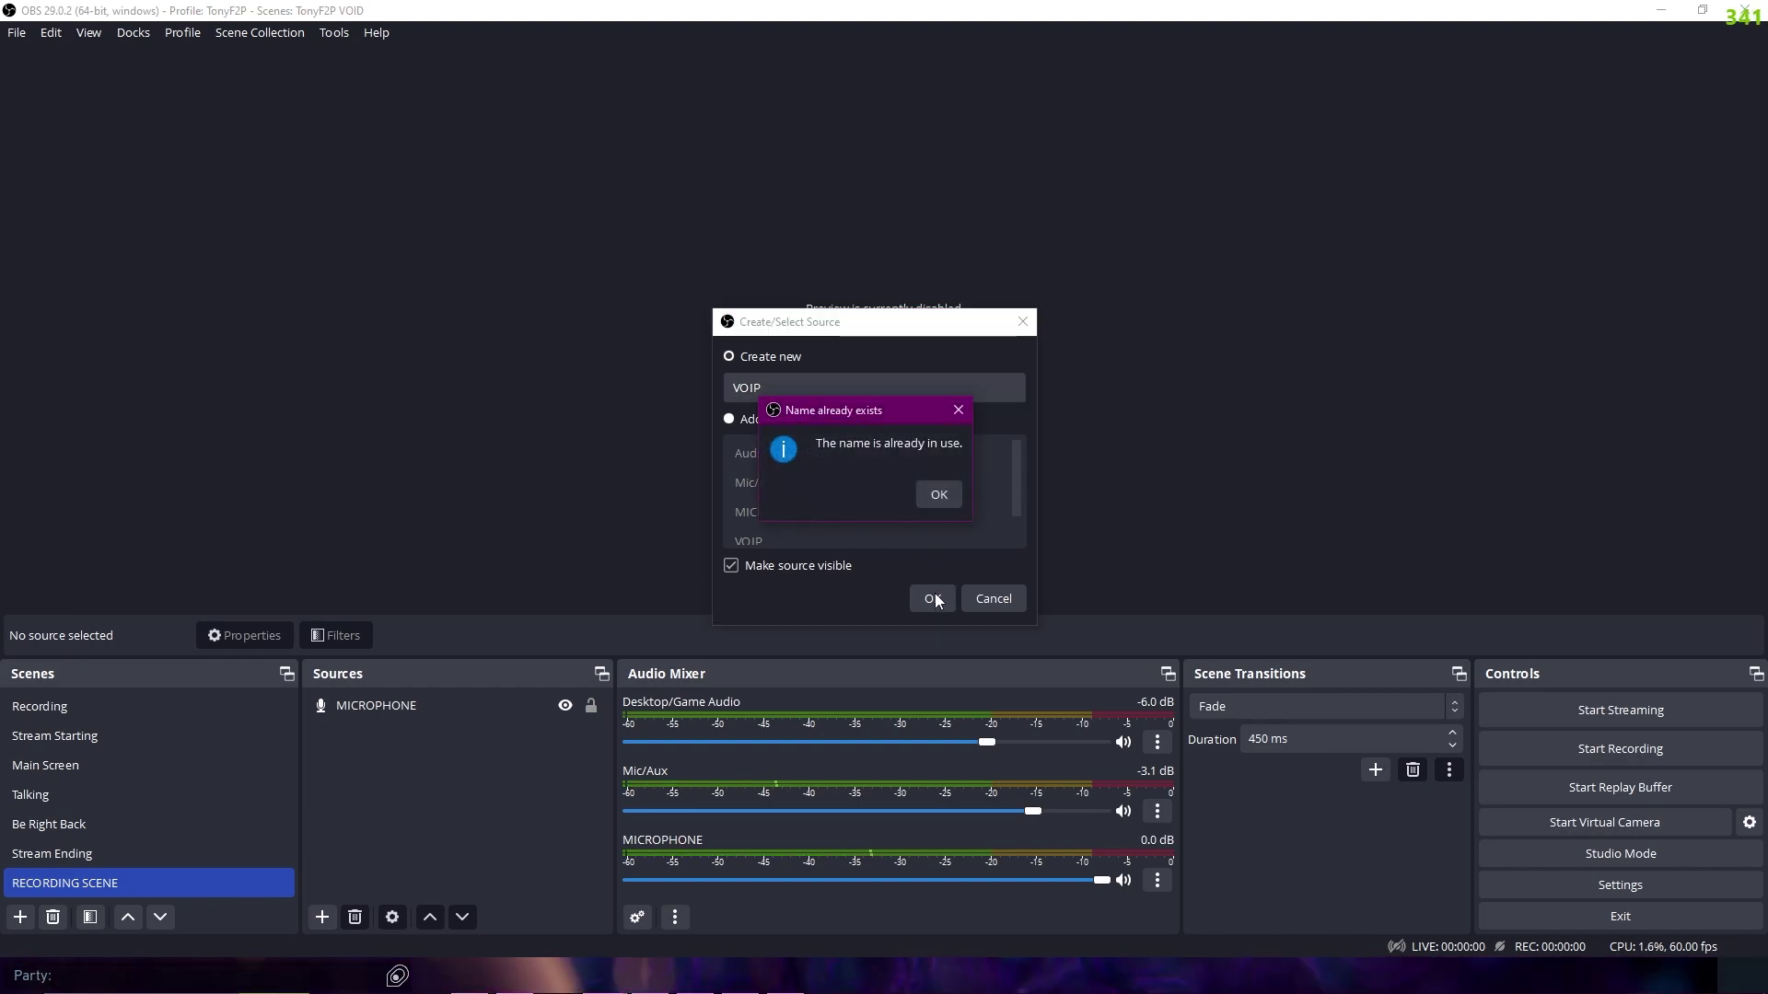
pyautogui.press('Return')
pyautogui.click(827, 388)
pyautogui.write('TEST')
pyautogui.click(934, 600)
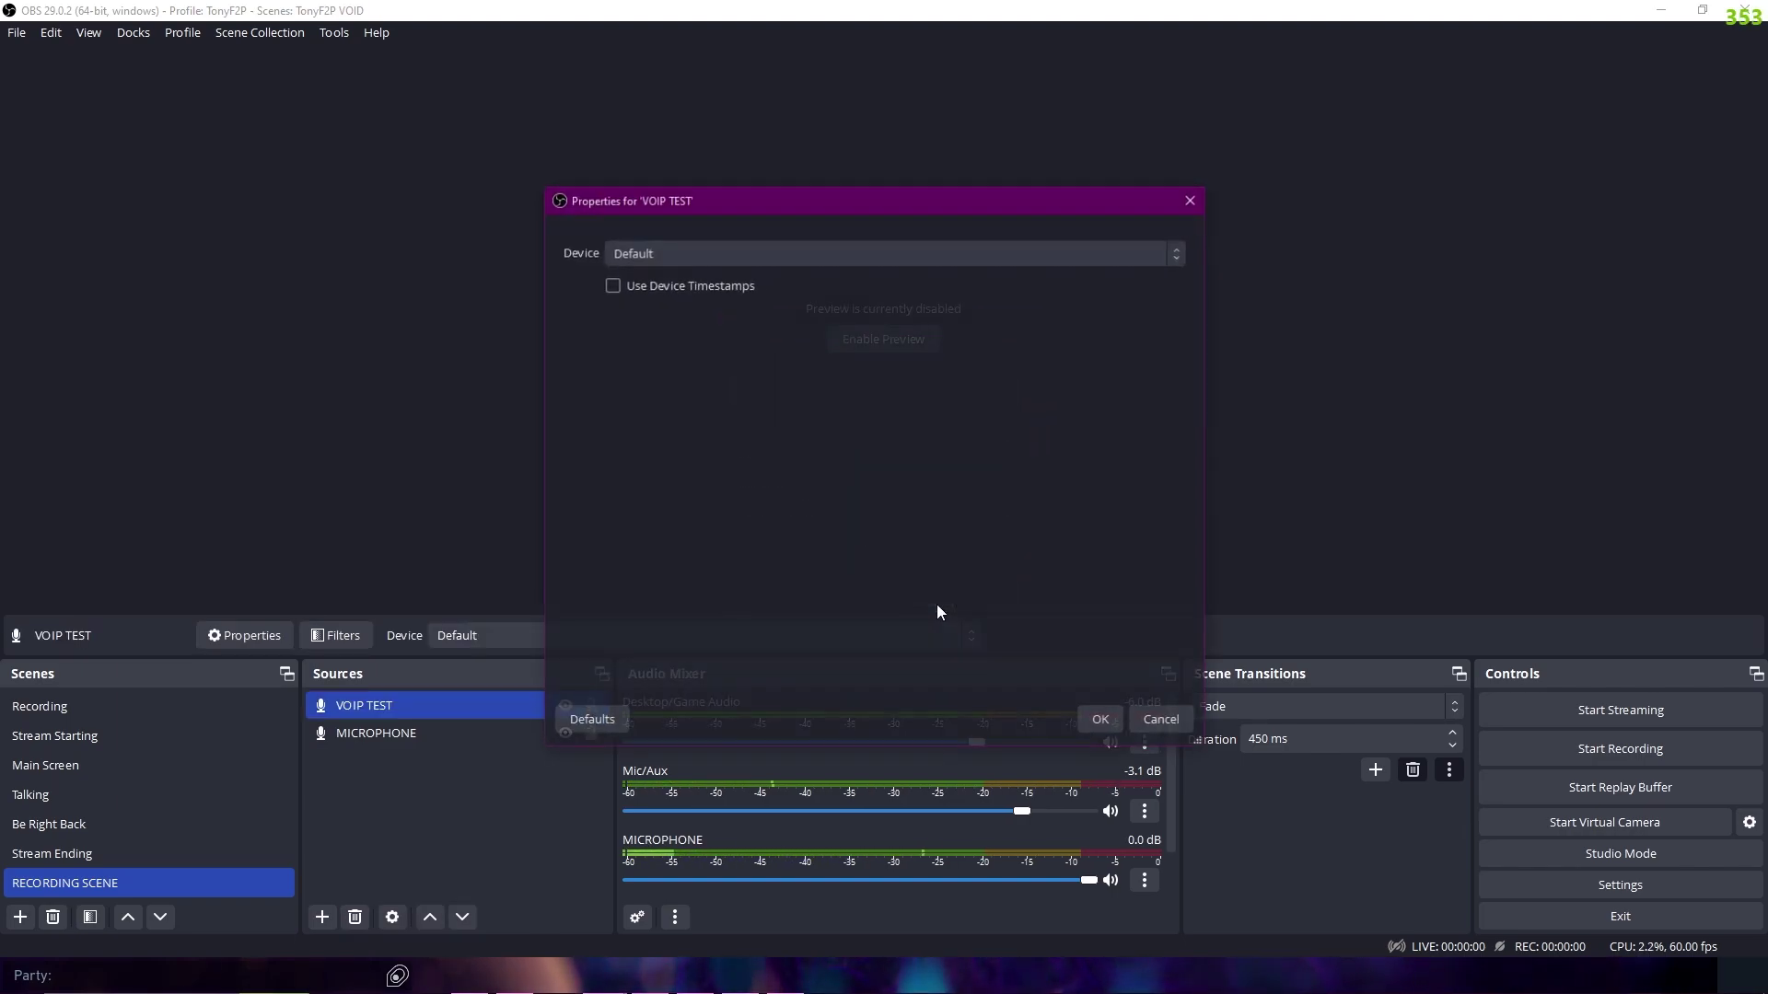
pyautogui.click(711, 250)
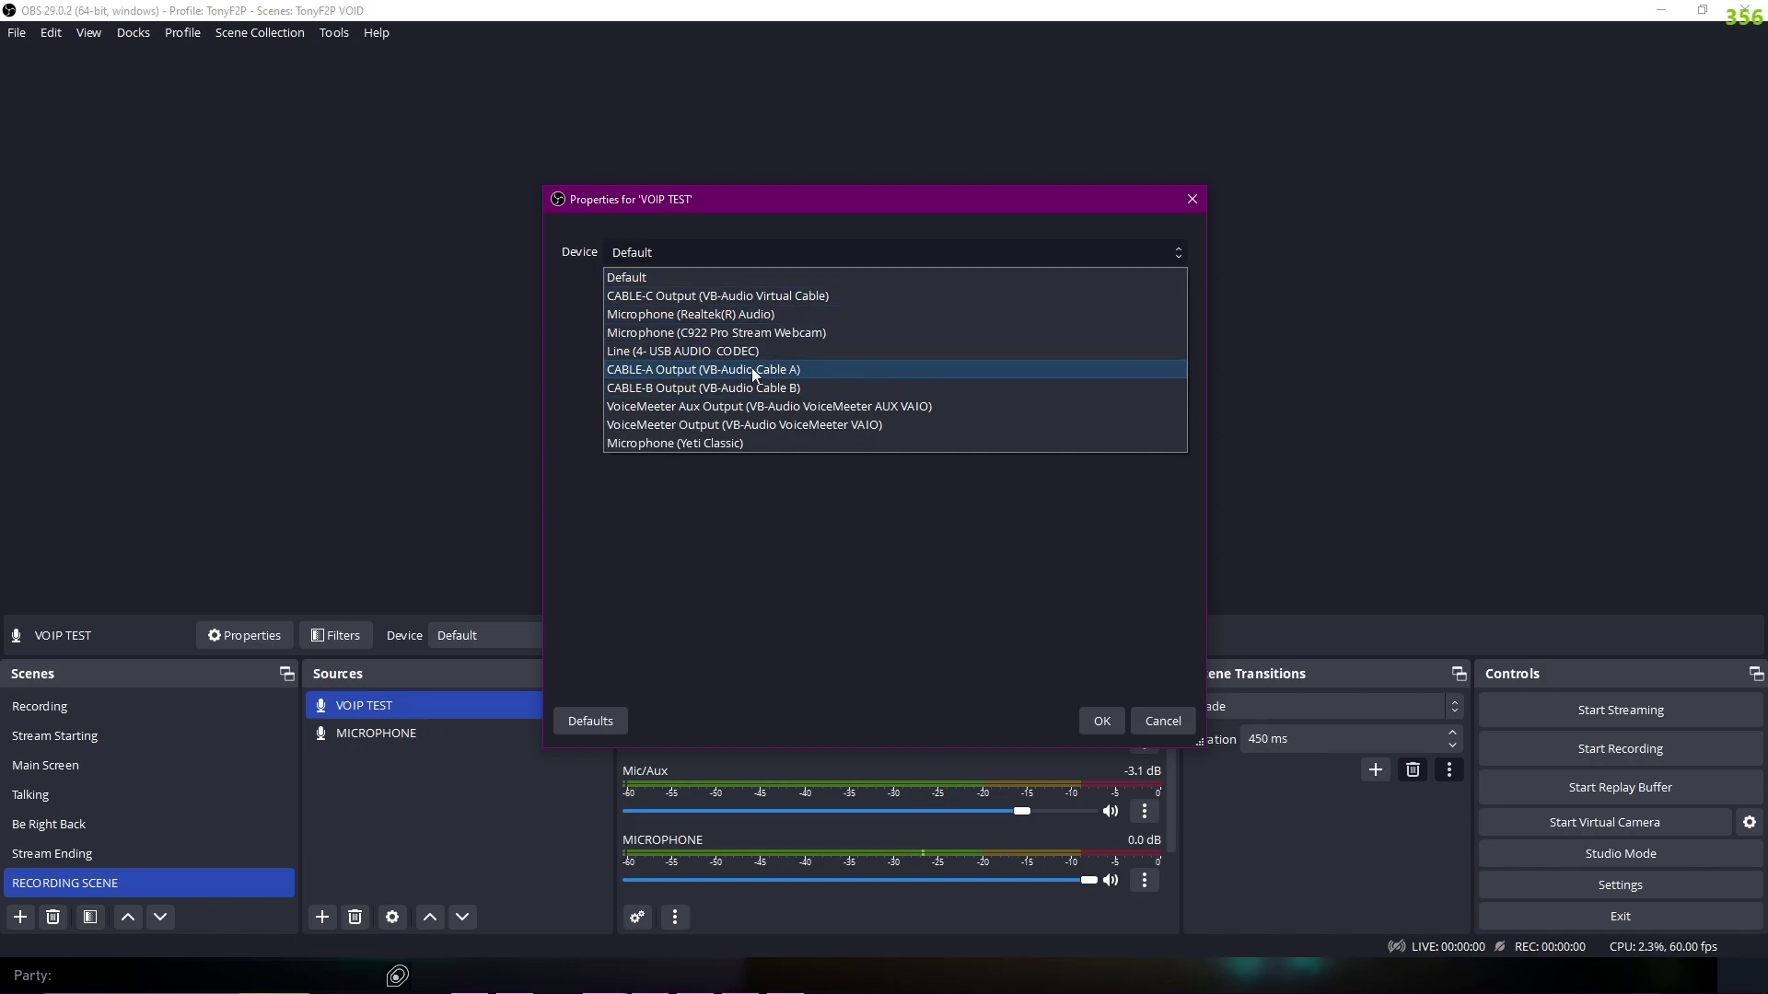
pyautogui.click(692, 369)
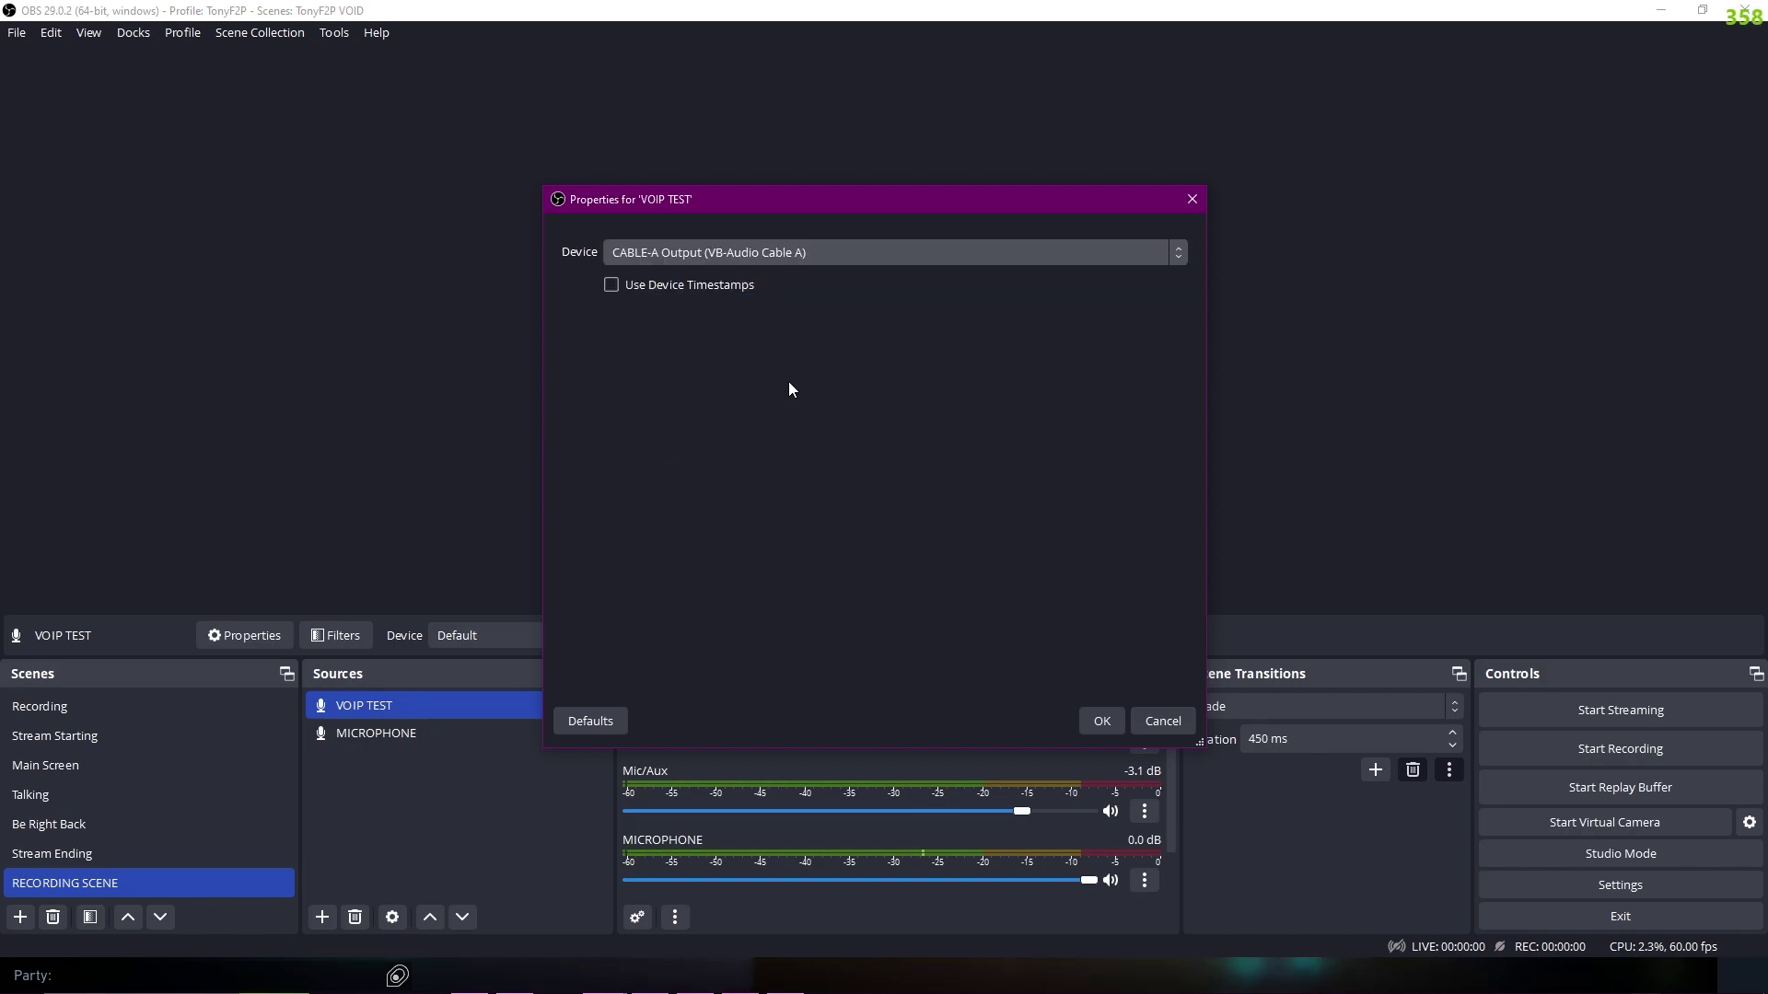
pyautogui.click(1101, 723)
# - Add an Audio Output Capture named DISCORD OUTPUT using CABLE Input (VB-Audio Virtual Cable)
pyautogui.rightClick(391, 820)
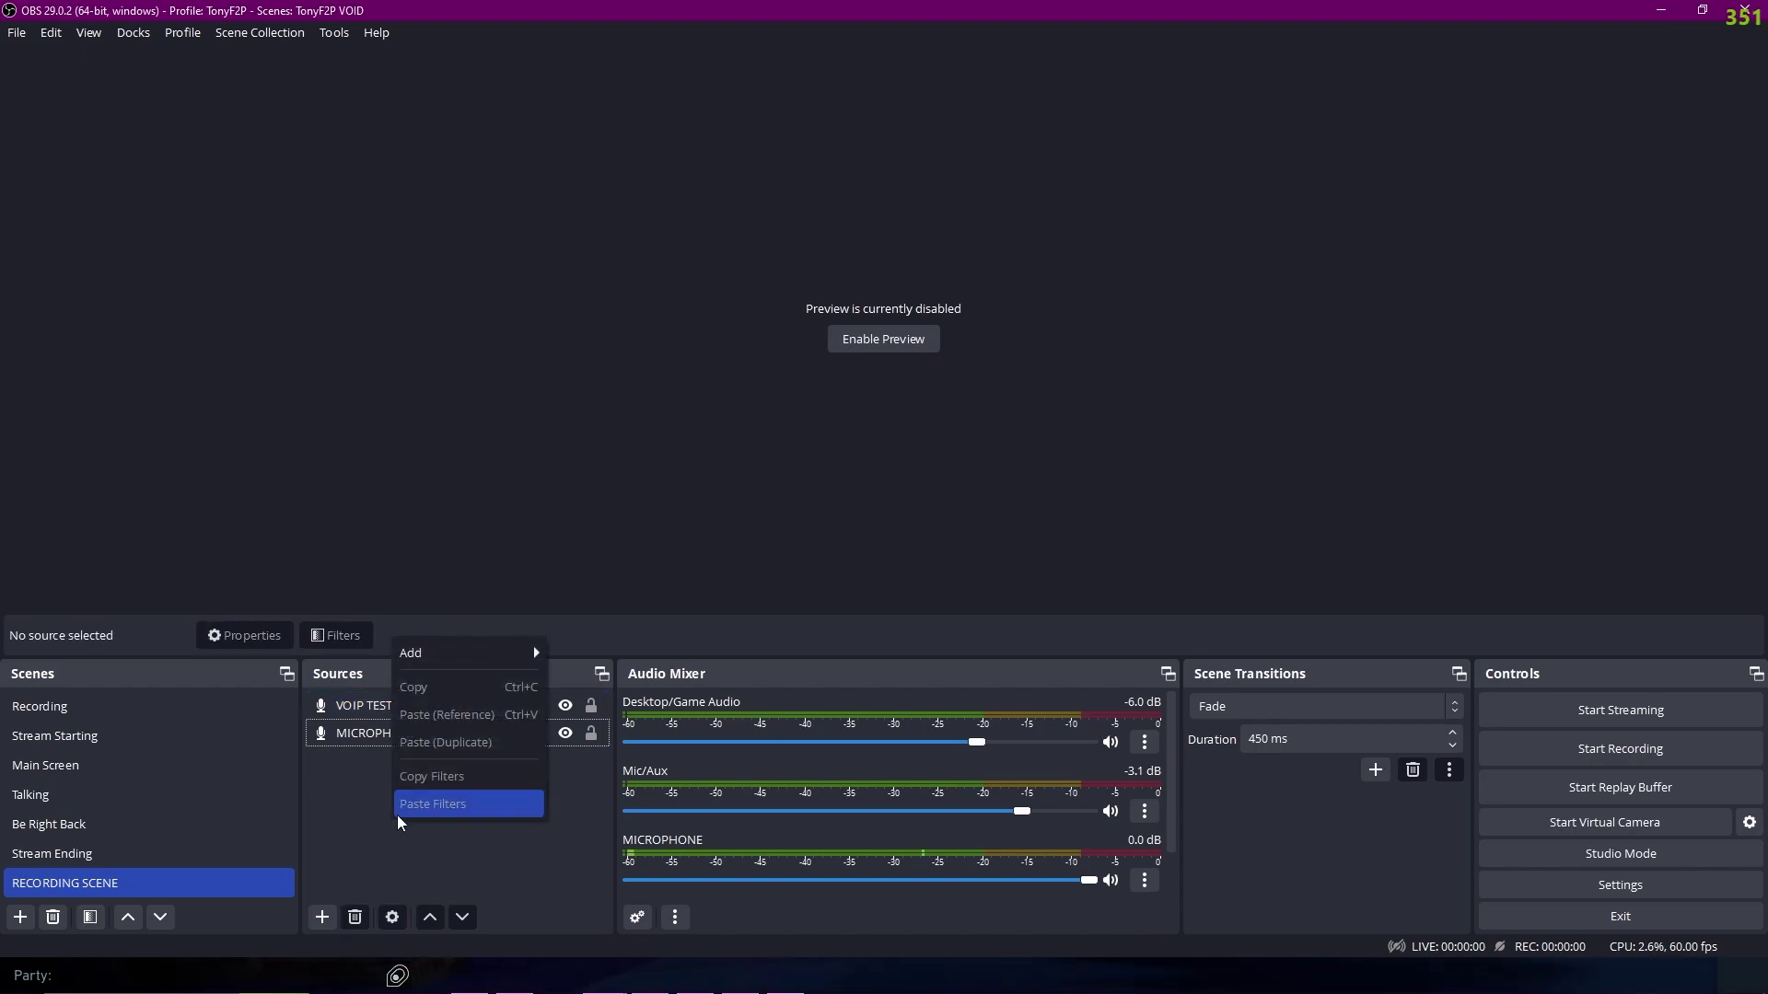
pyautogui.moveTo(456, 650)
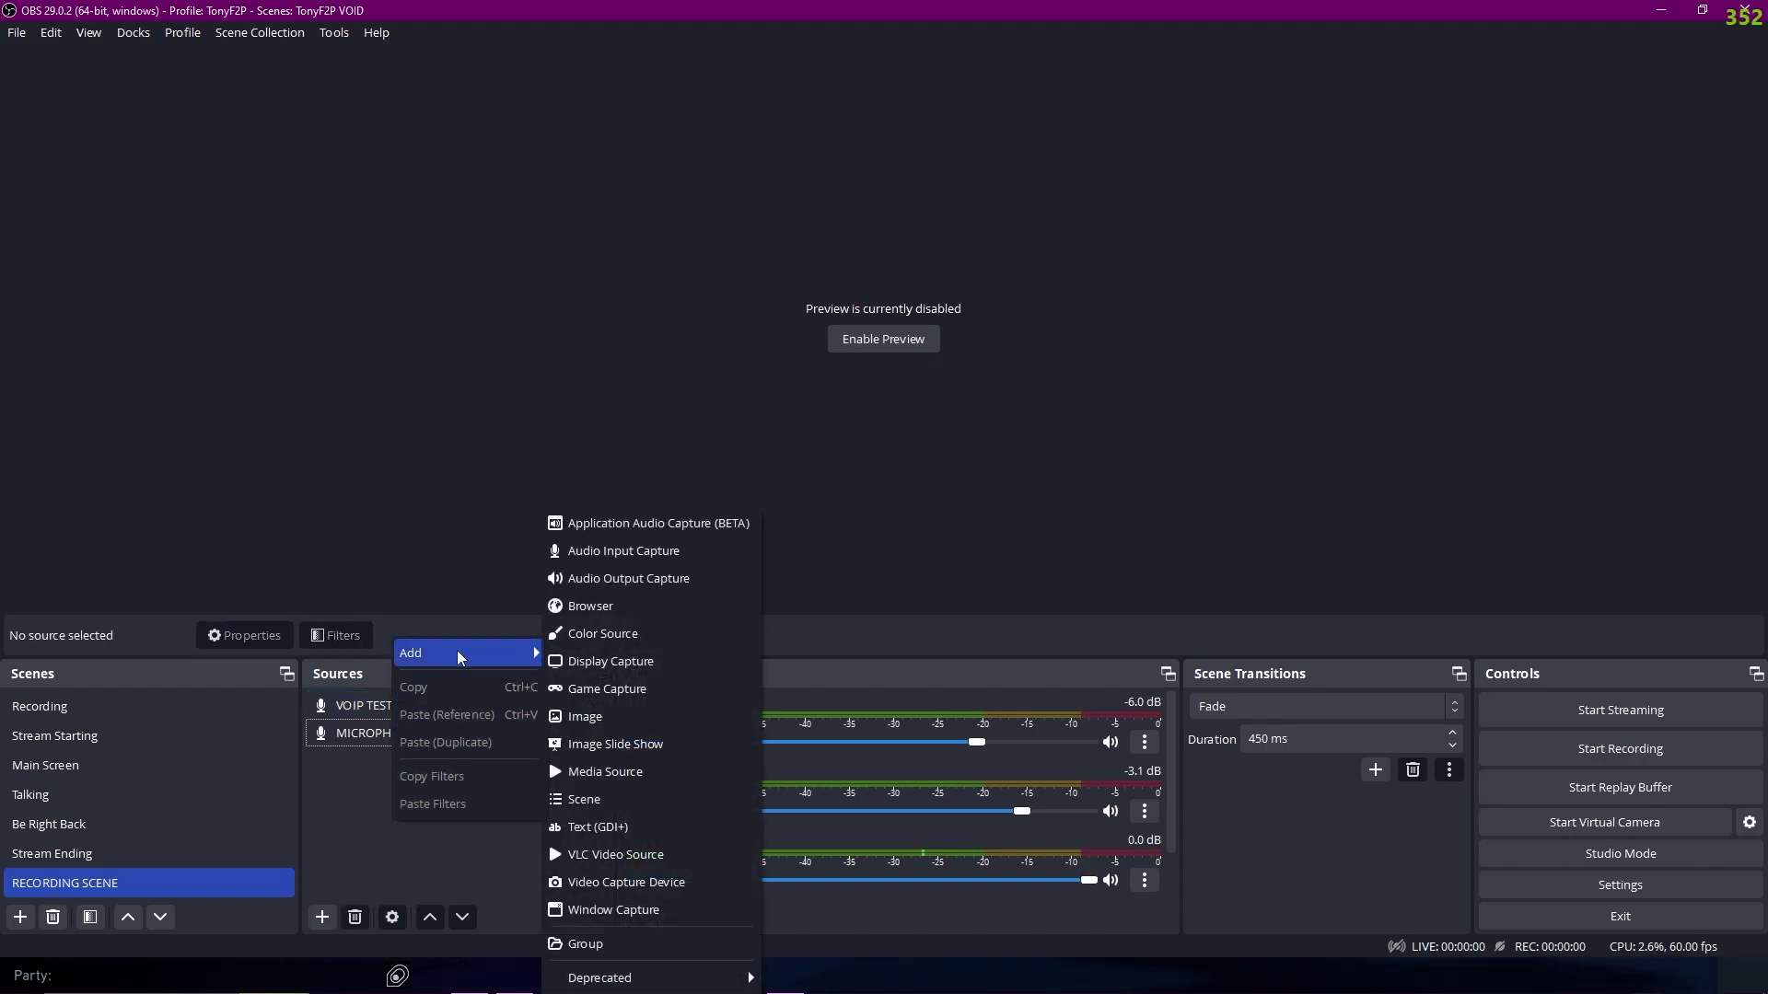
pyautogui.click(647, 578)
pyautogui.write('DISC')
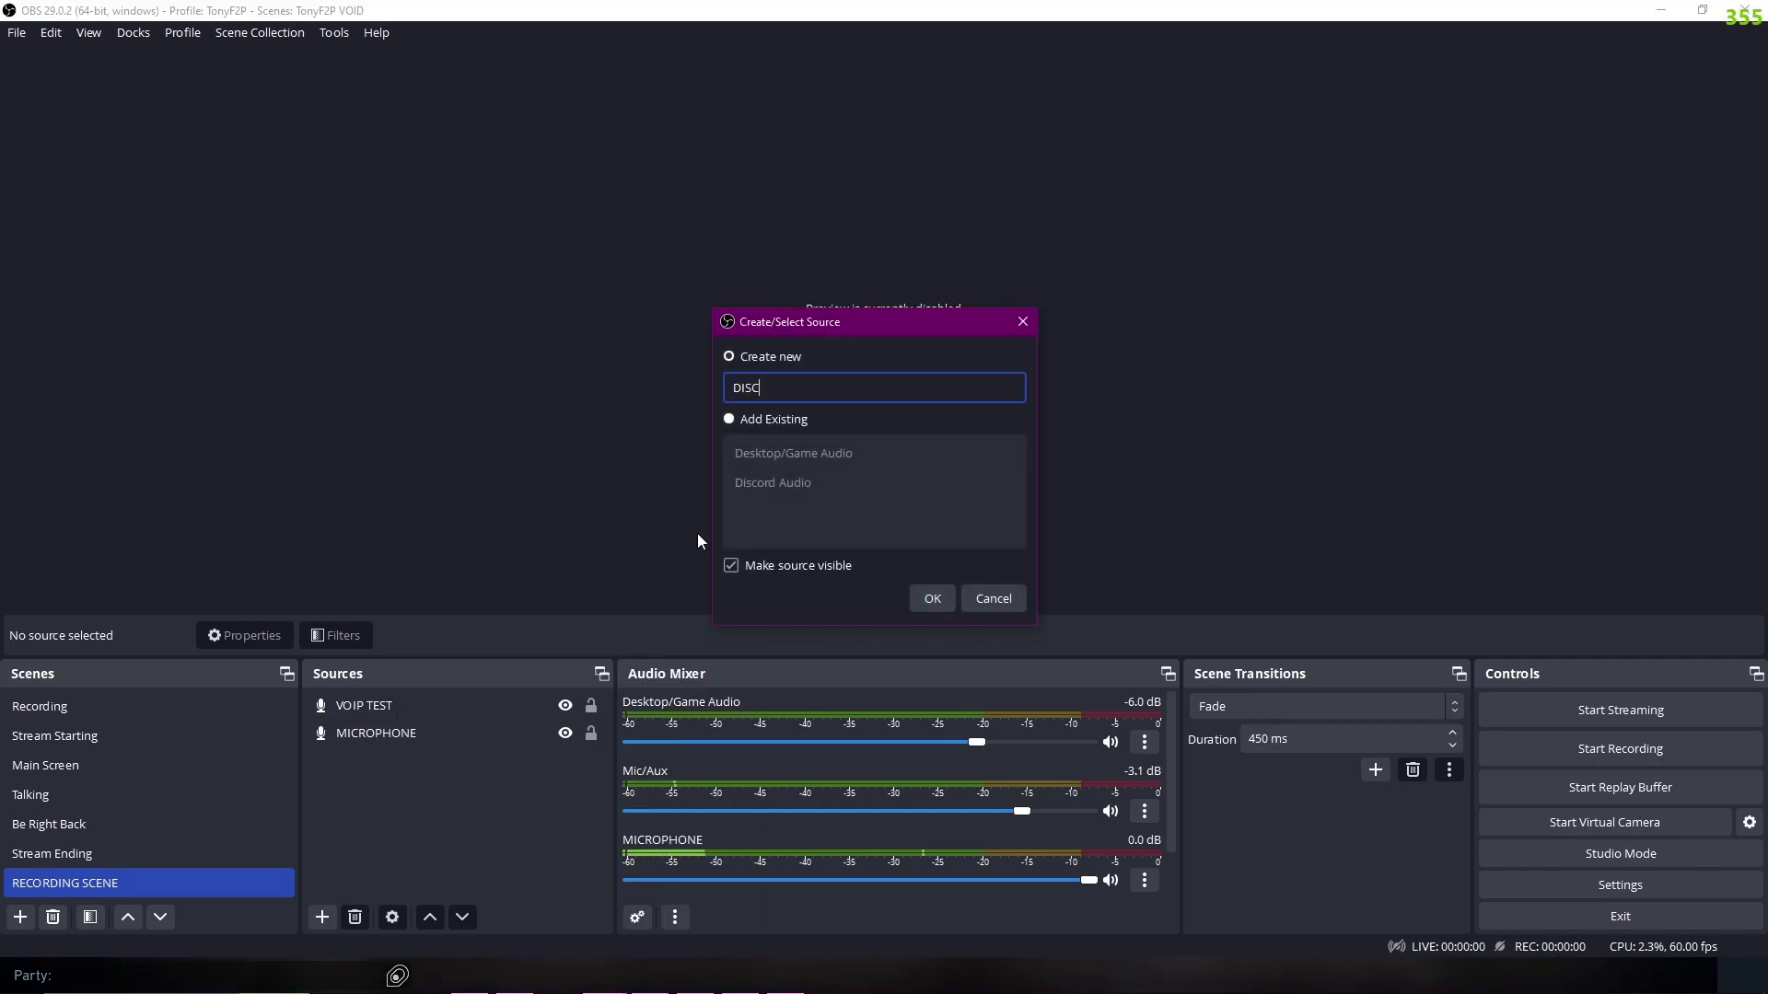
pyautogui.write('ORD OUTPUT')
pyautogui.press('Return')
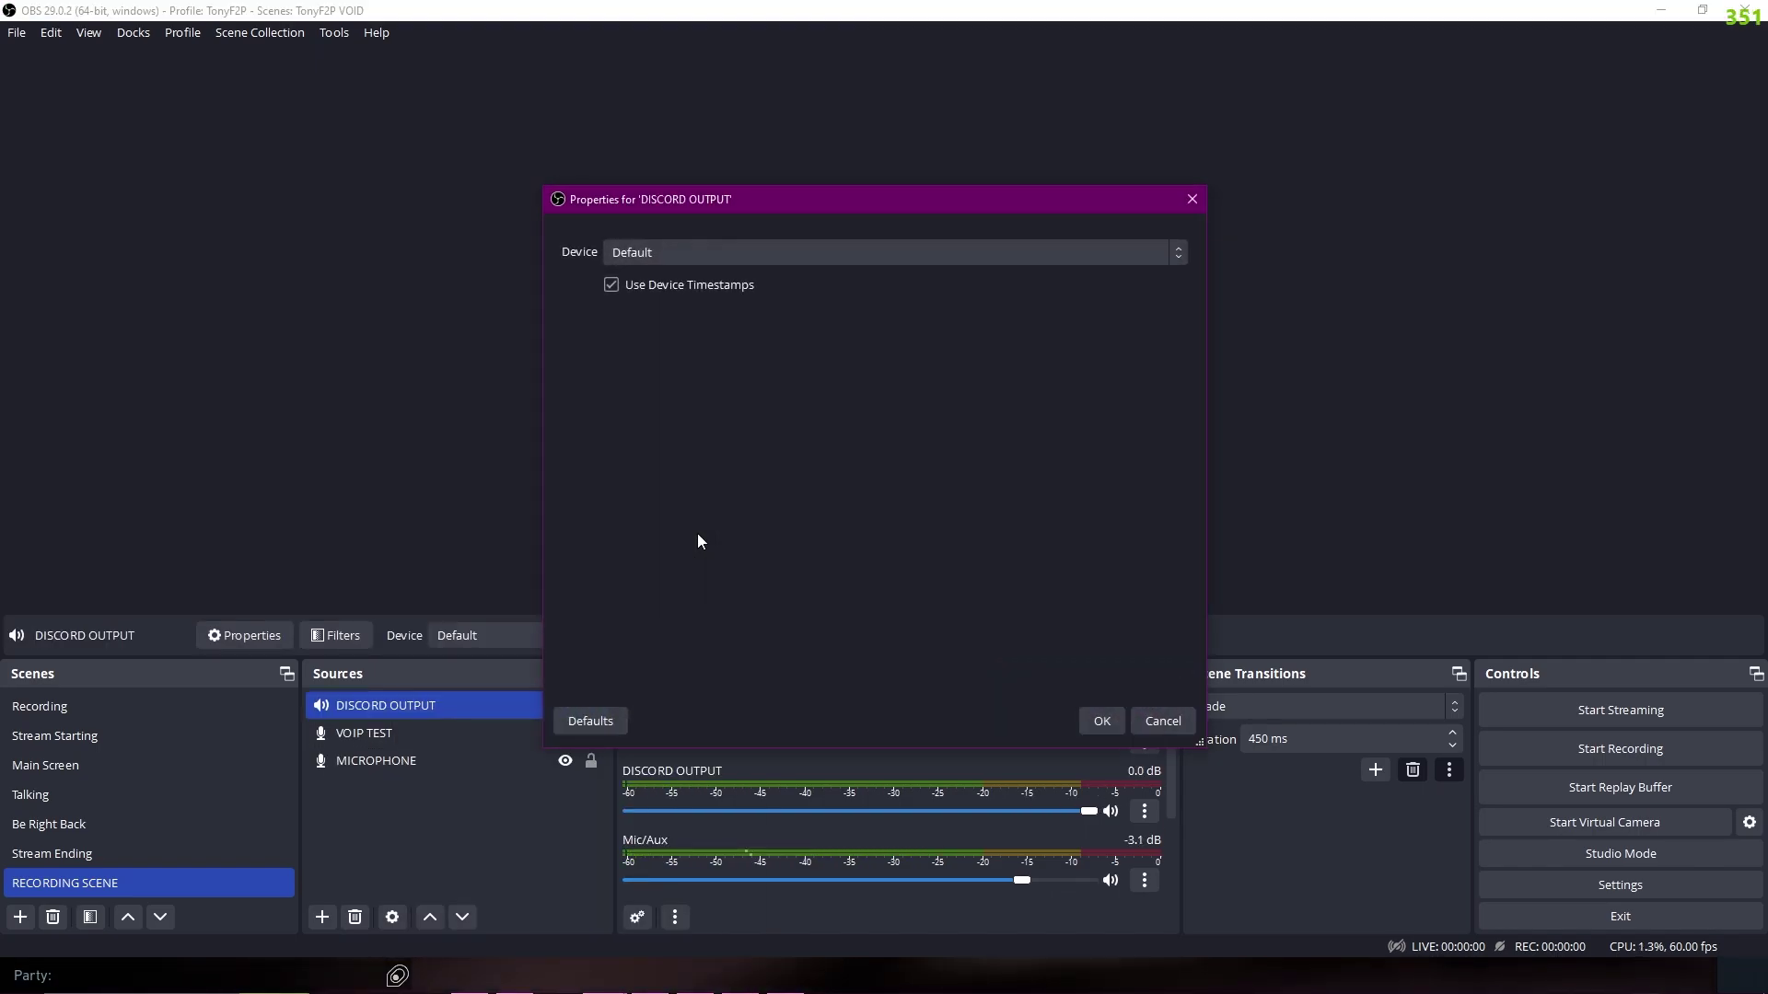
pyautogui.click(710, 252)
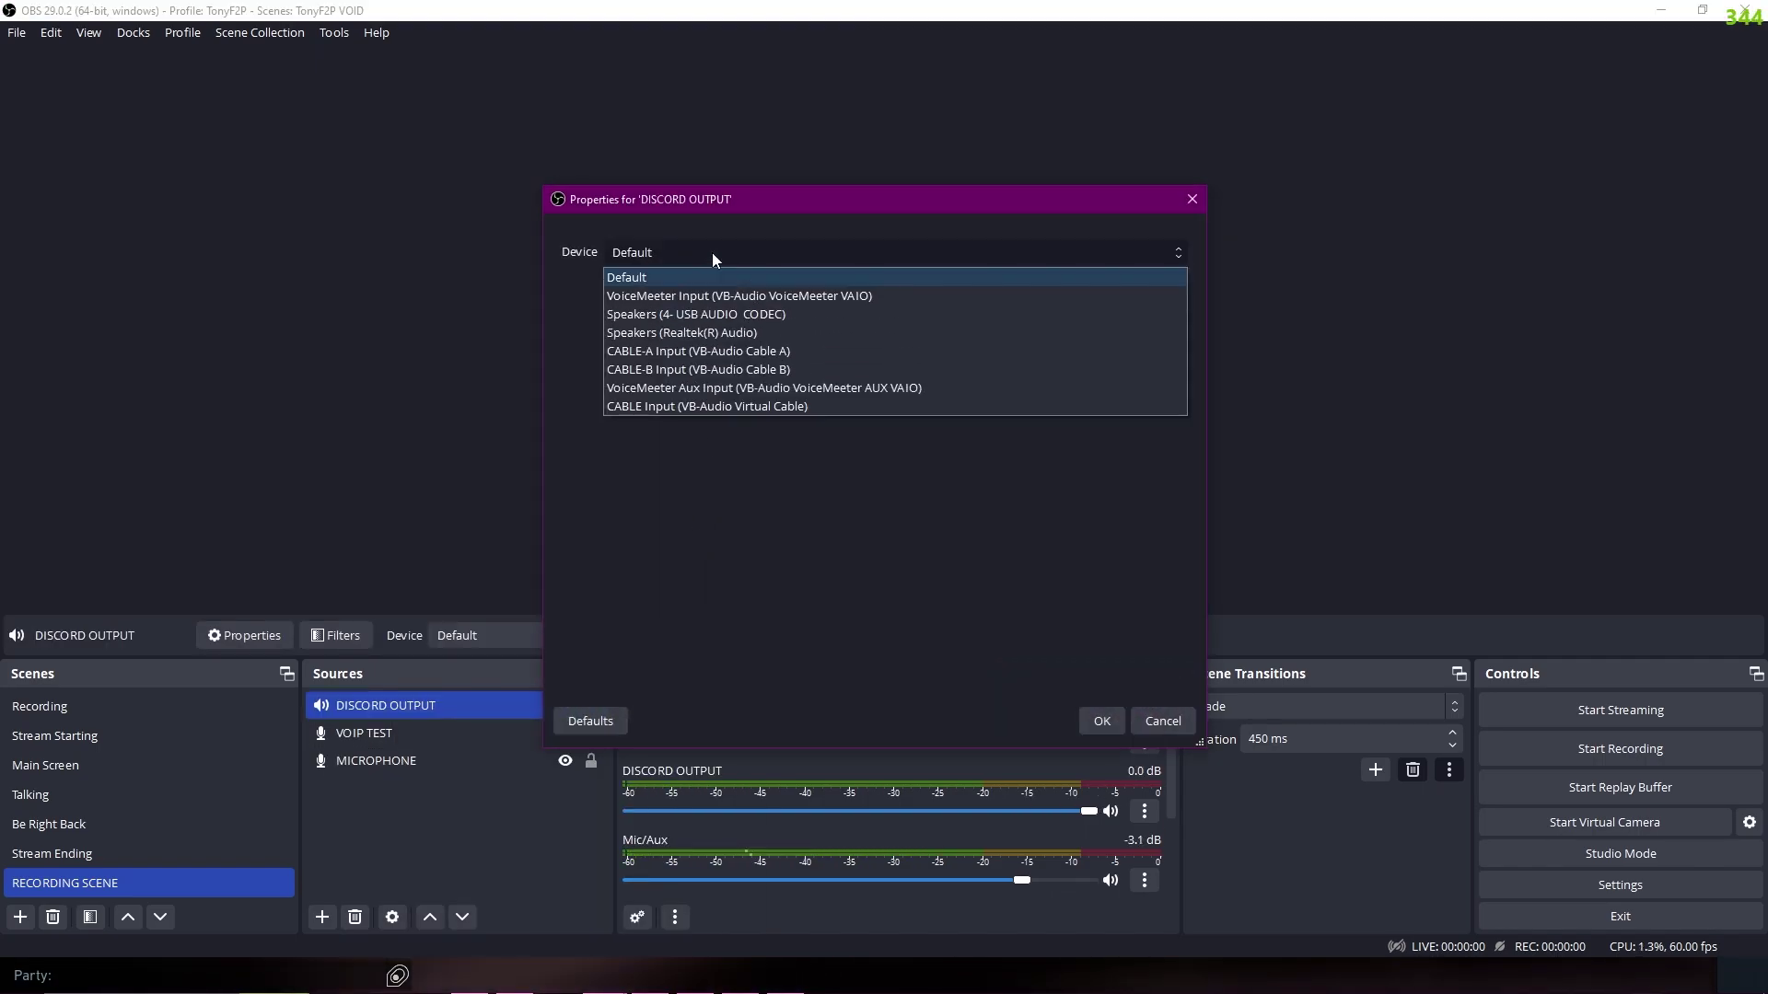
pyautogui.click(742, 406)
pyautogui.click(1103, 721)
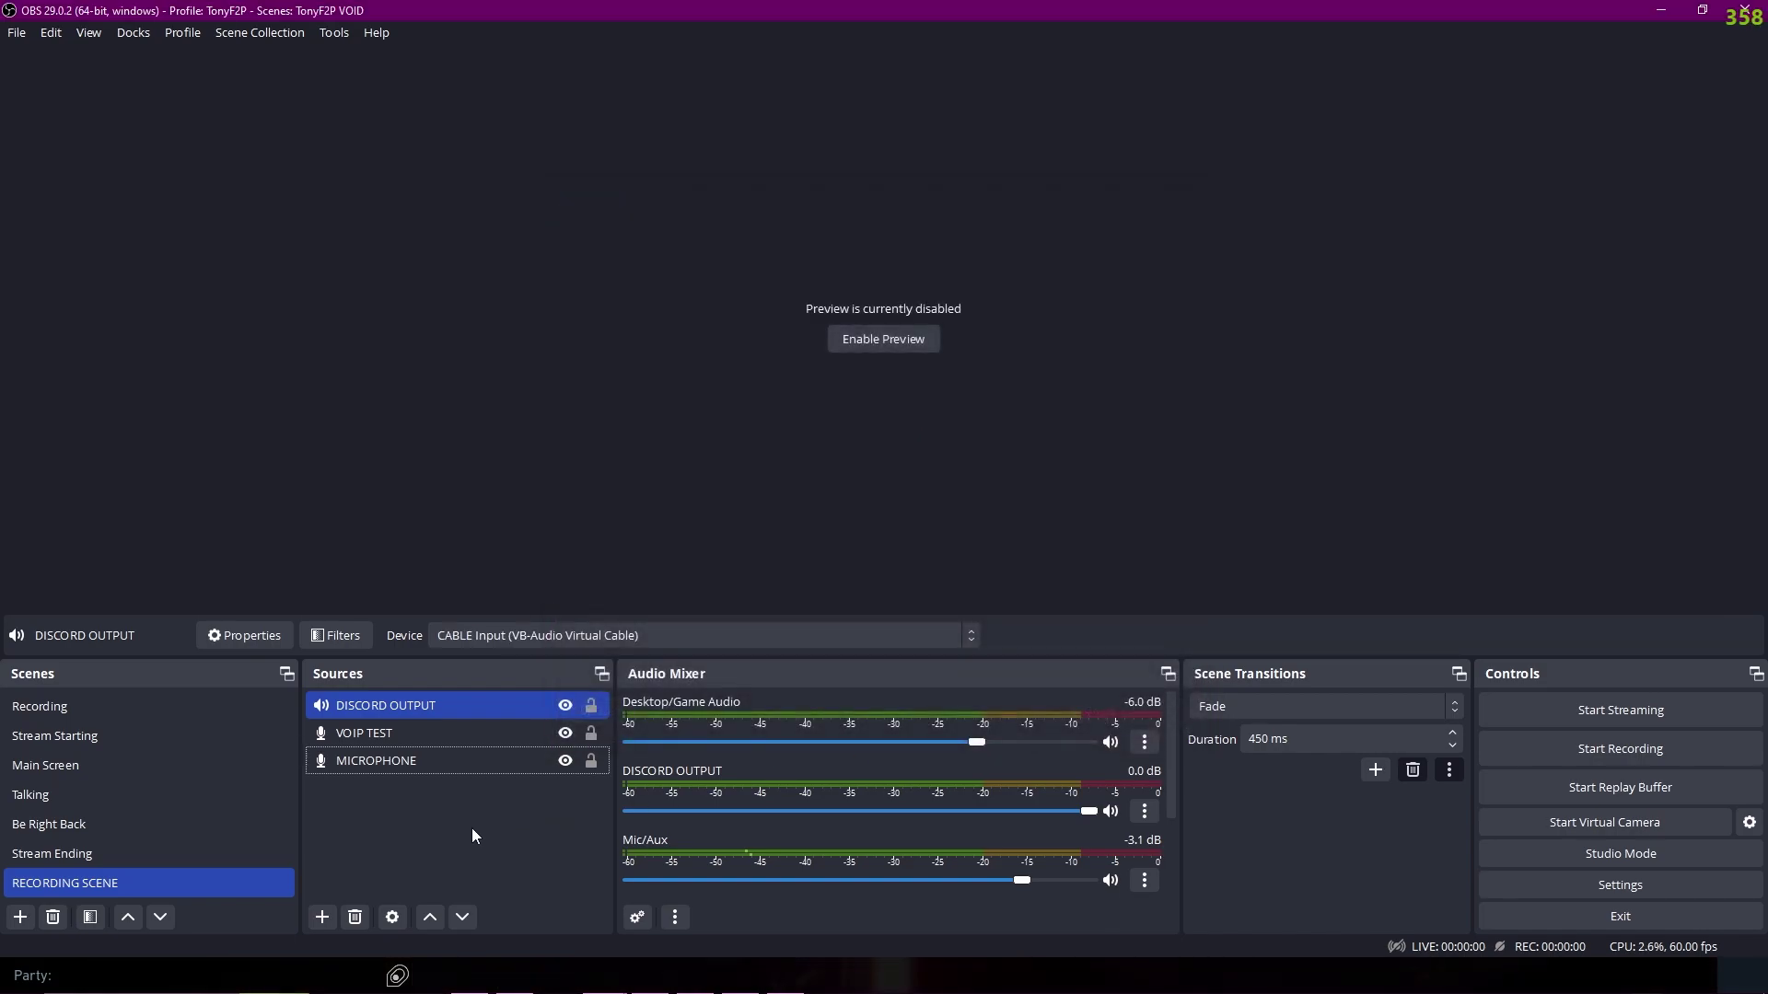
# - Add an Audio Output Capture named DESKTOP GAME on the Default device
pyautogui.rightClick(443, 831)
pyautogui.moveTo(505, 675)
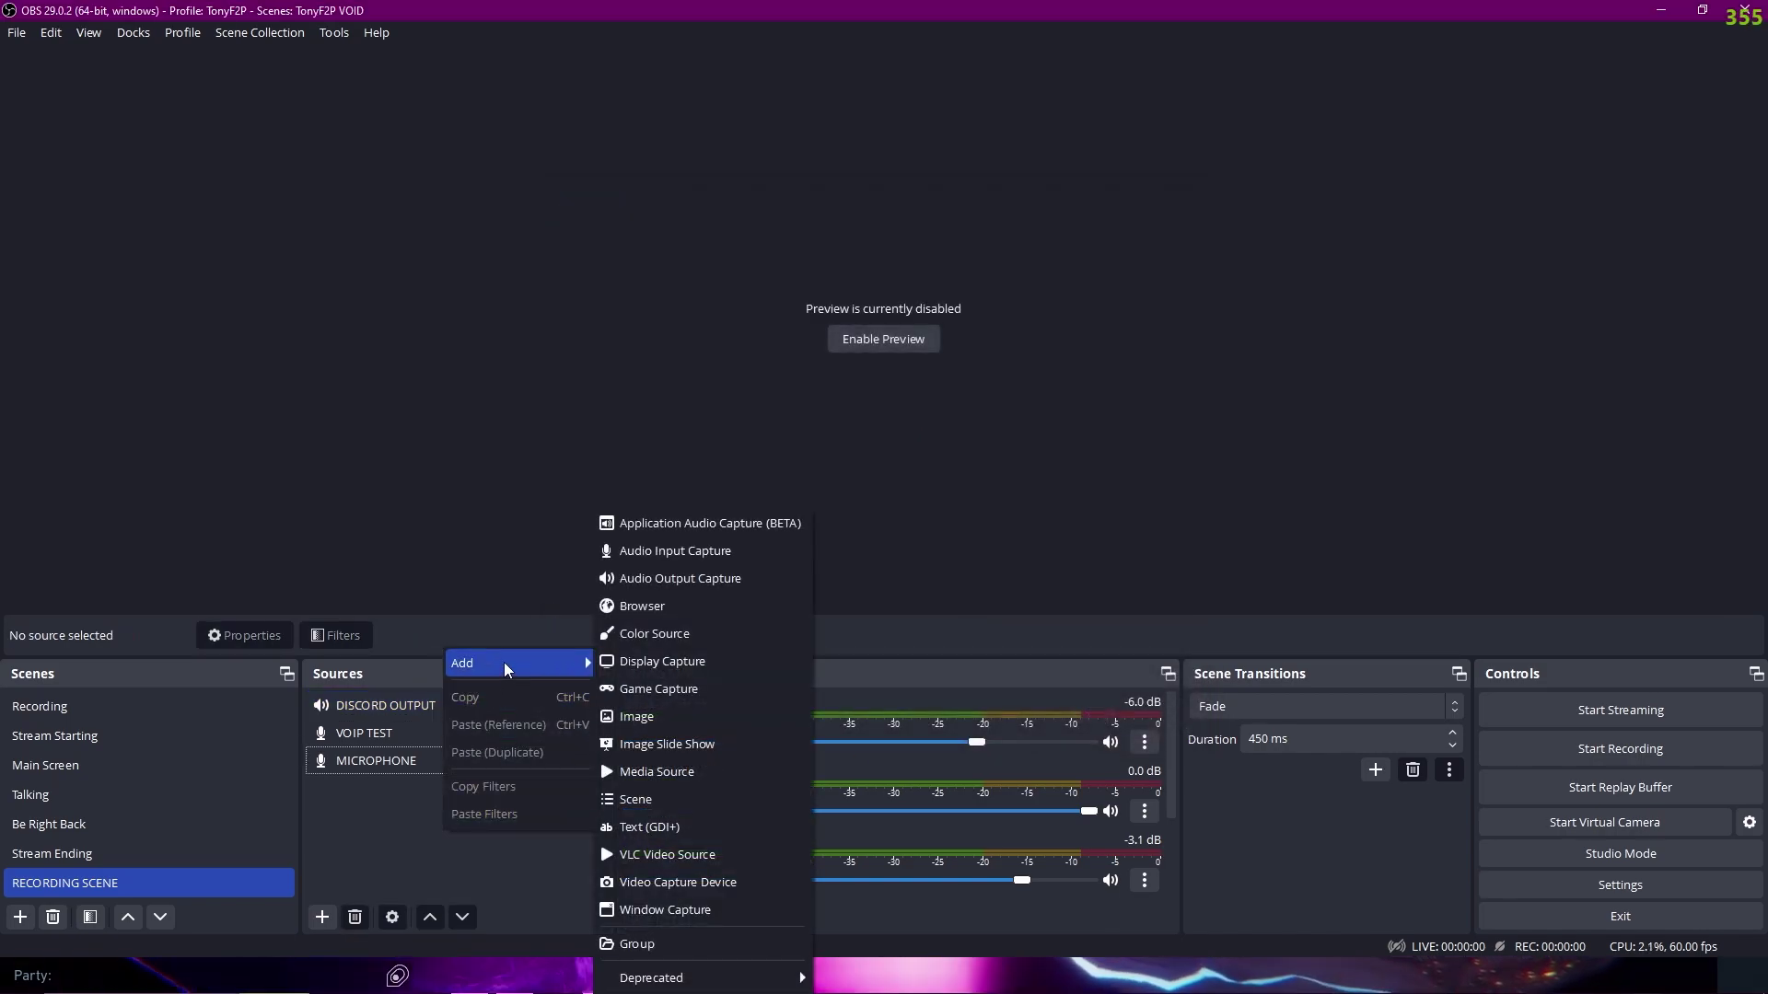
pyautogui.click(707, 579)
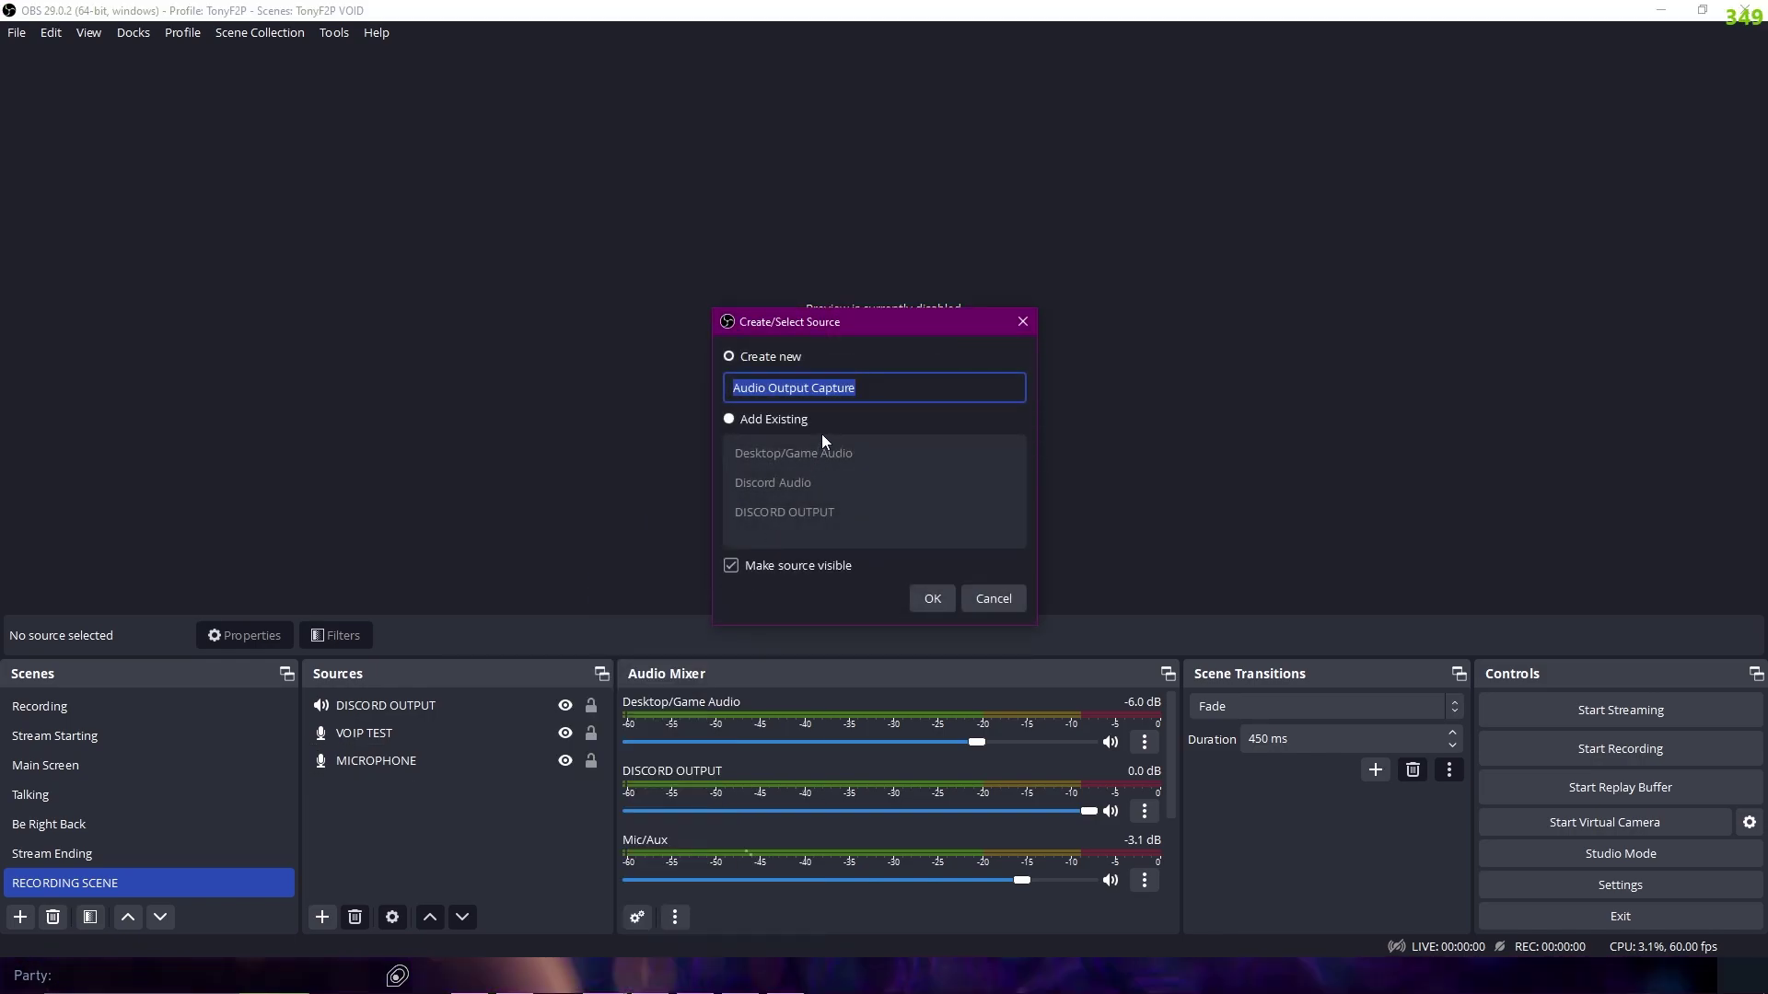
pyautogui.write('DESKTOP GAME')
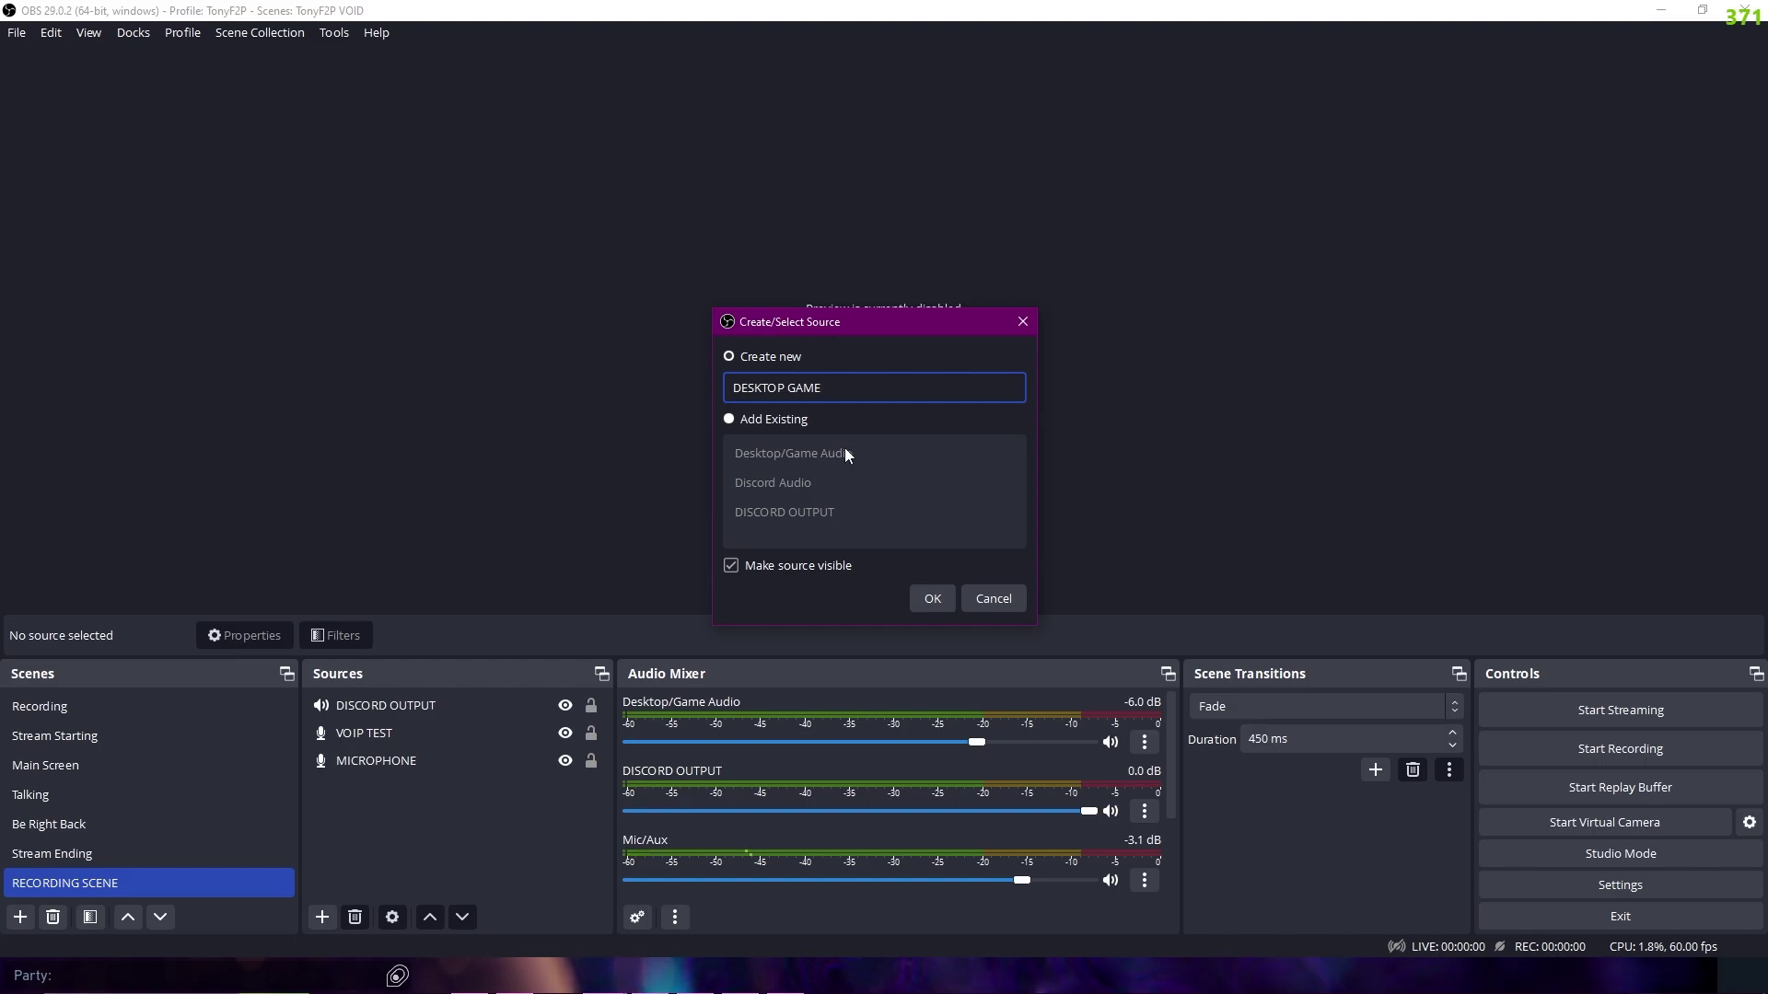
pyautogui.click(921, 604)
pyautogui.click(771, 251)
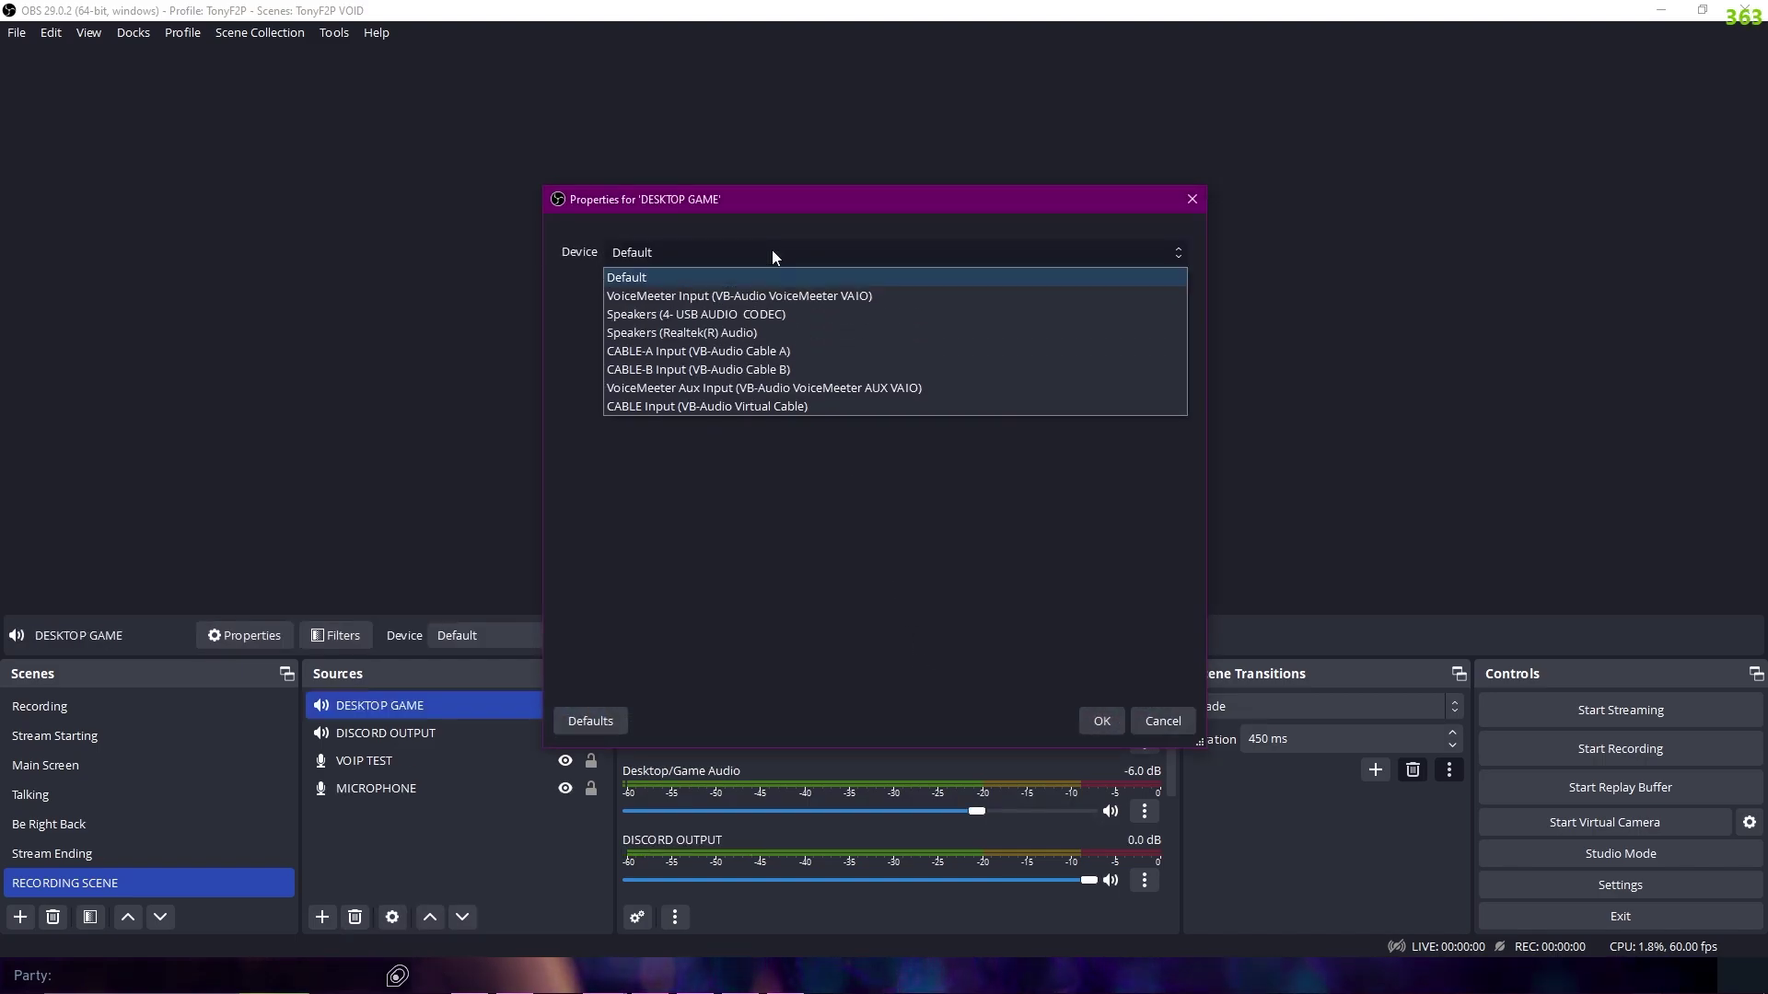
pyautogui.click(908, 252)
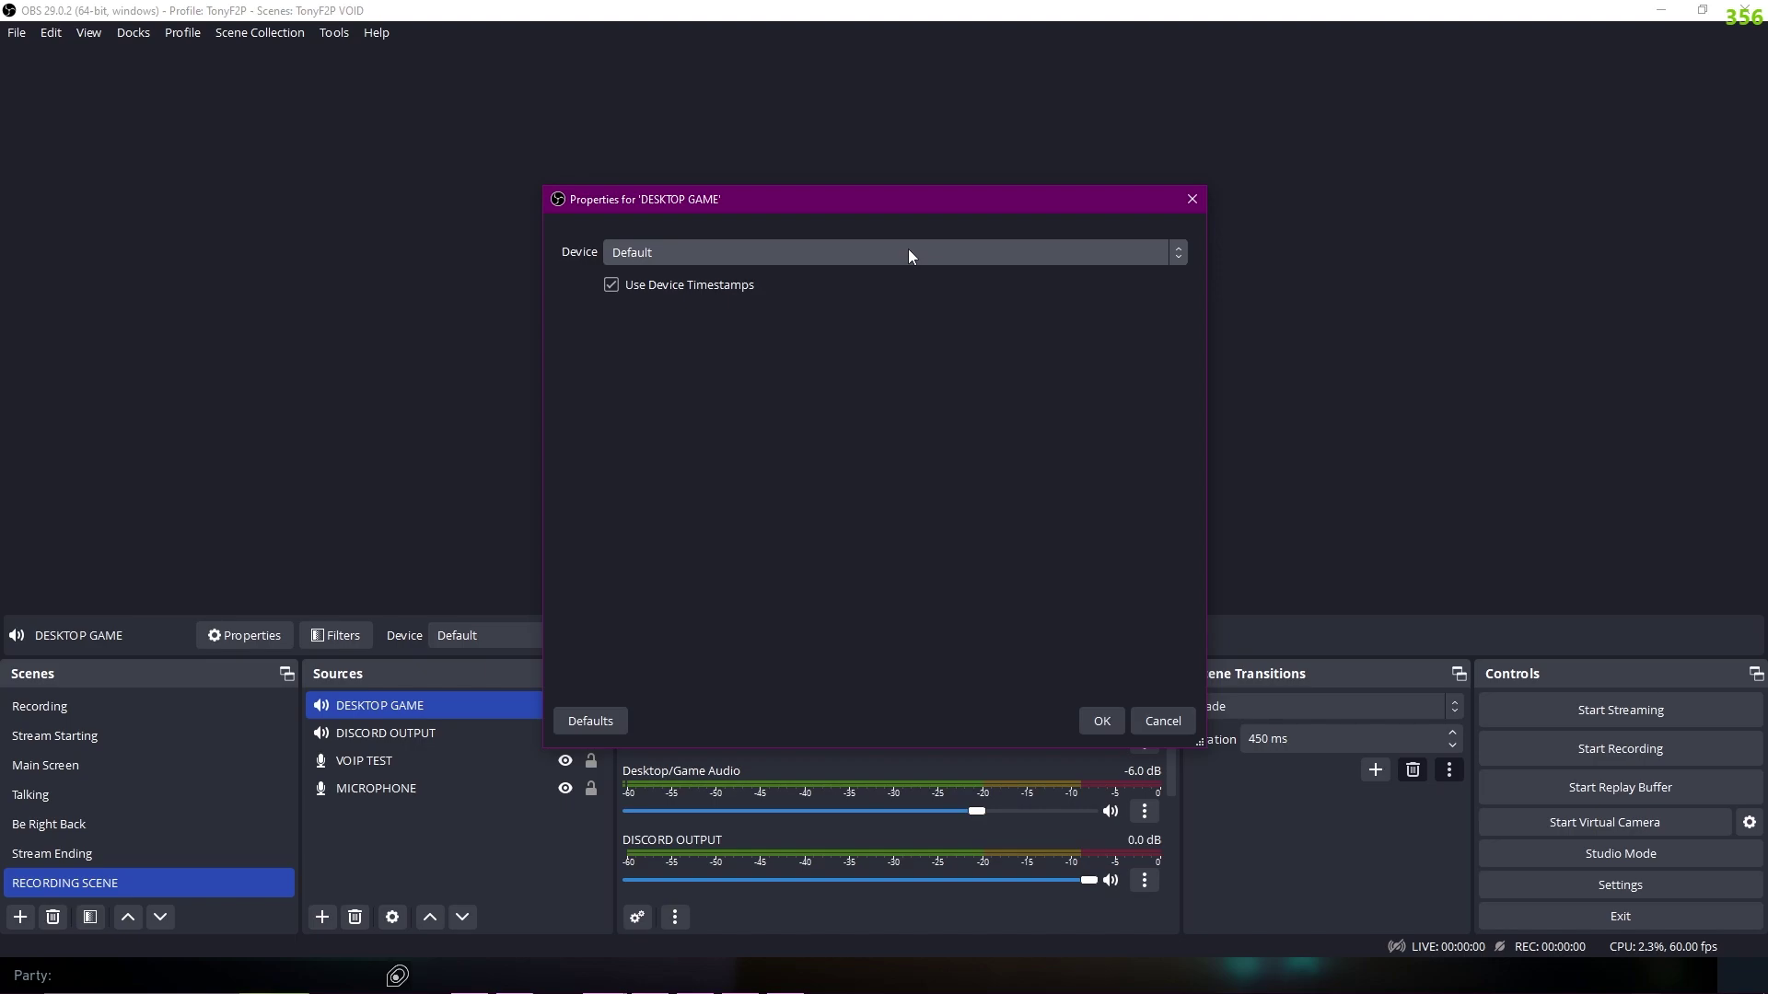
# - Confirm the DESKTOP GAME properties with OK
pyautogui.click(1101, 721)
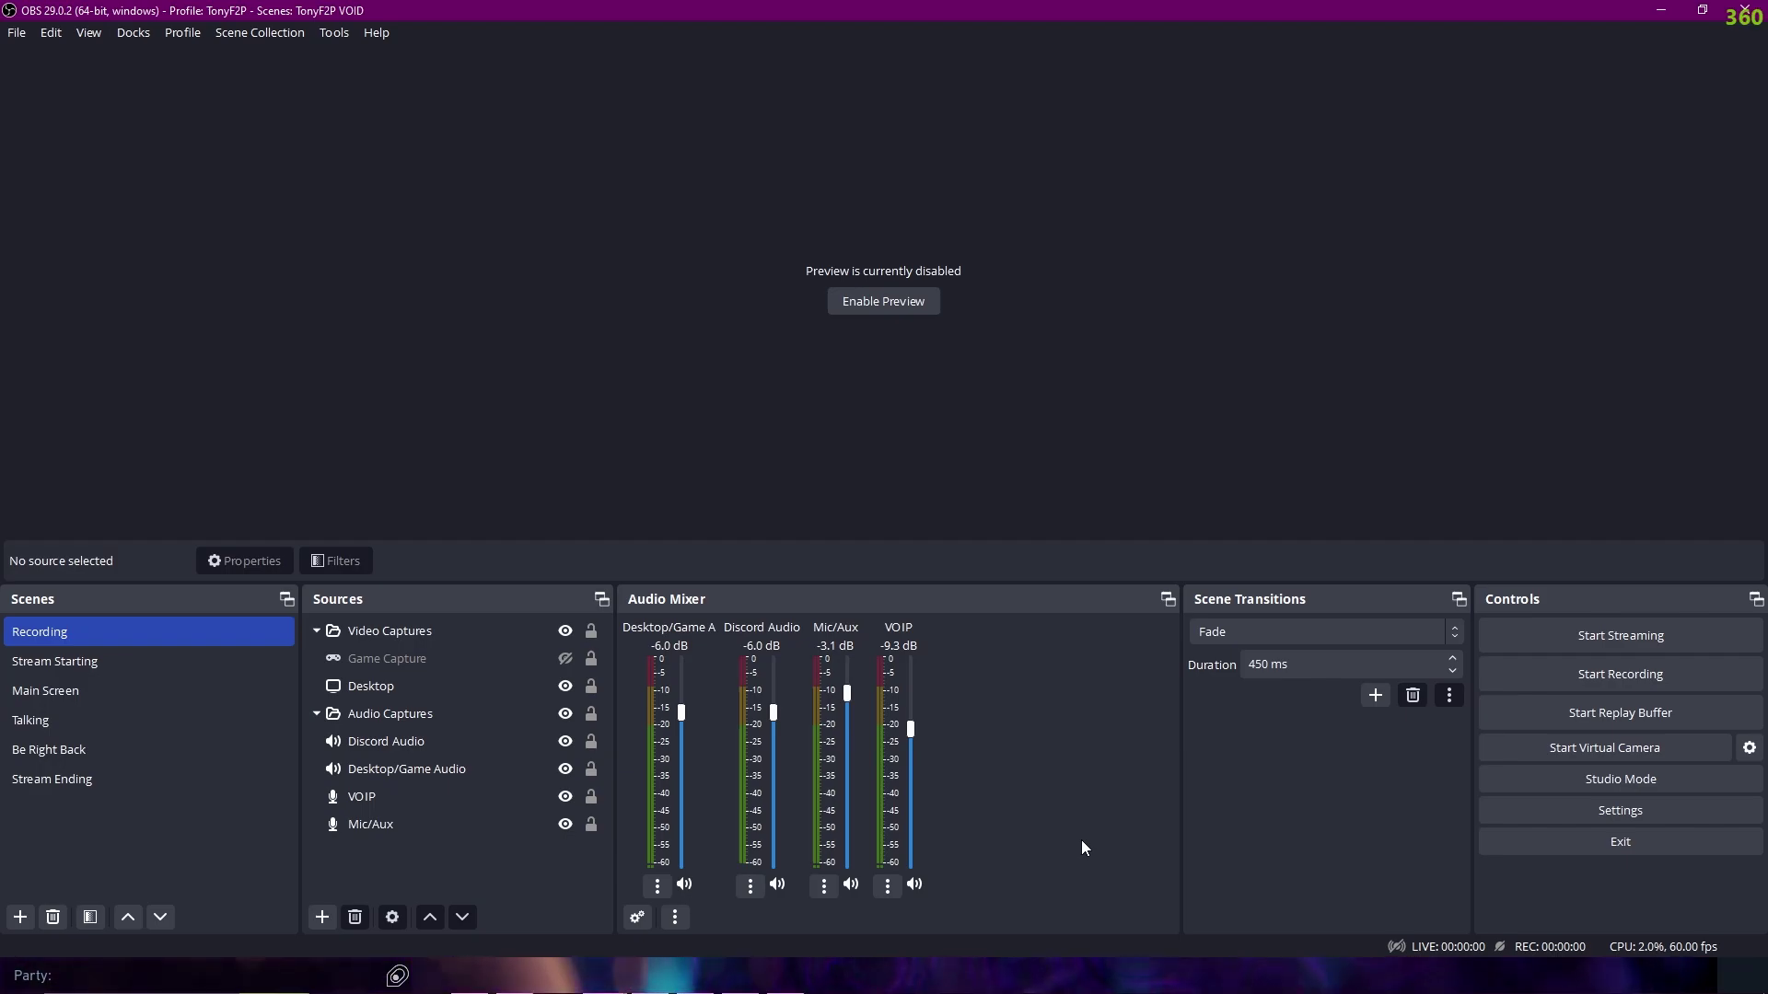
# - In Output > Recording settings, enable only audio tracks 1–4 for recordings, leaving 5 and 6 unticked
pyautogui.click(1613, 815)
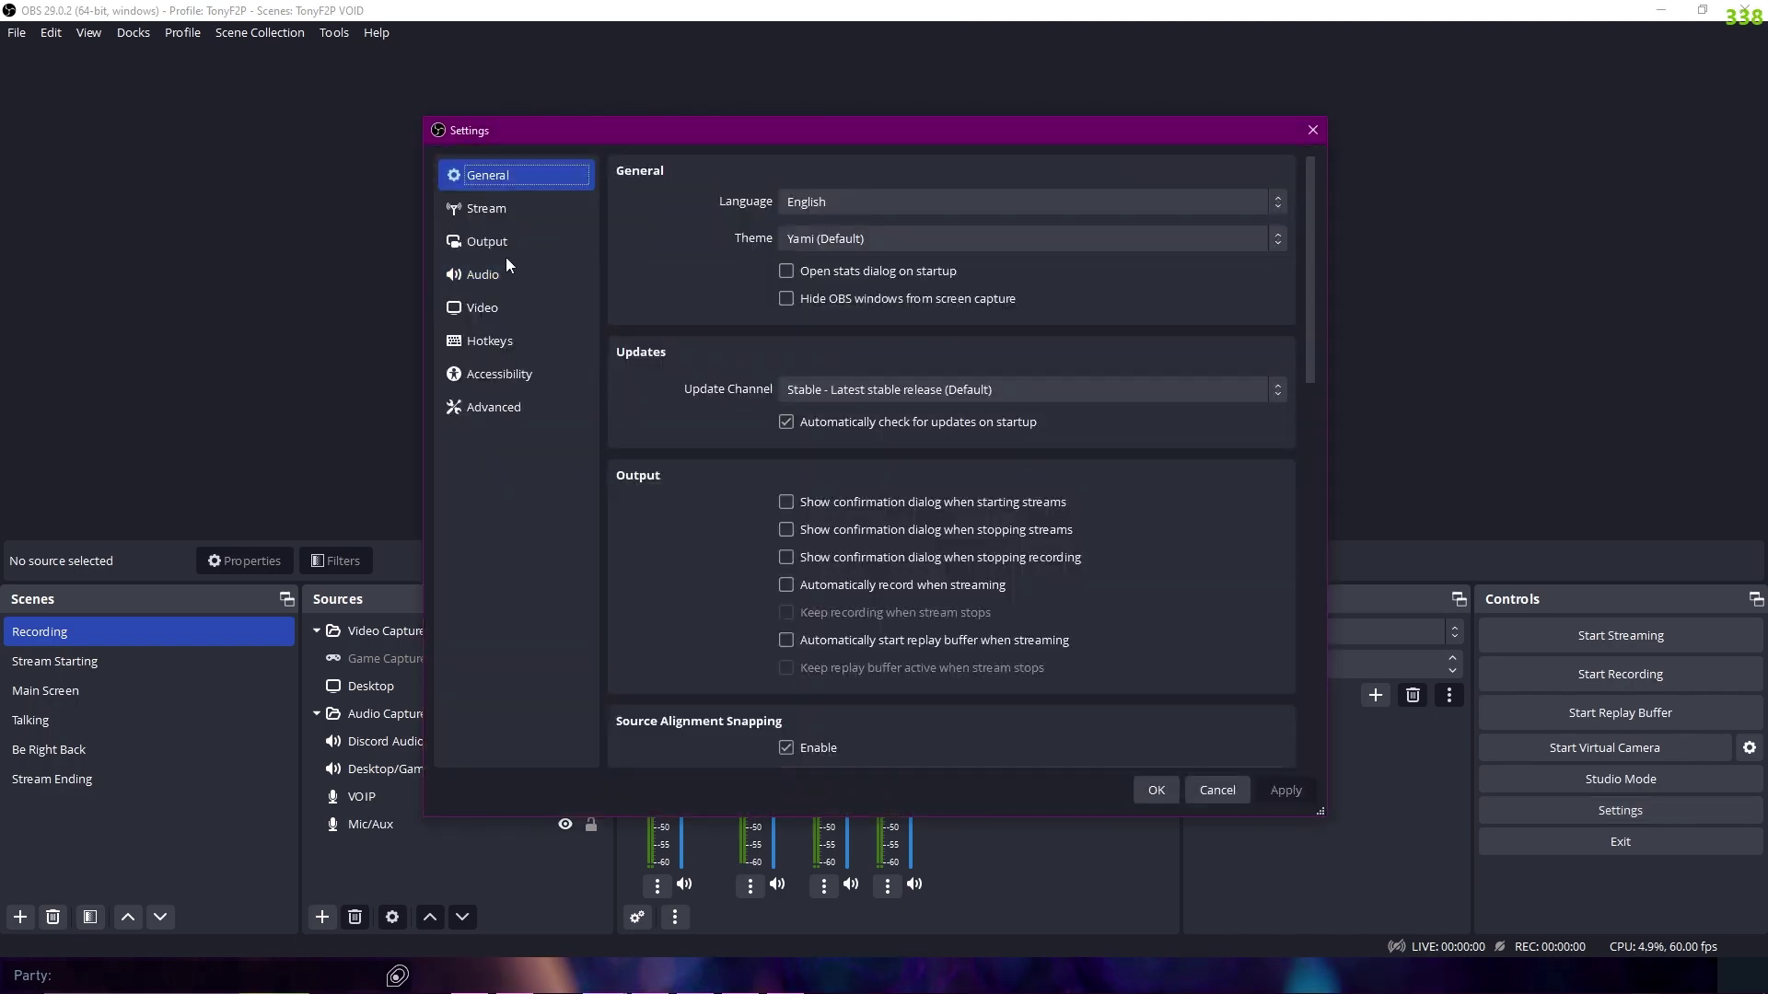
pyautogui.click(506, 255)
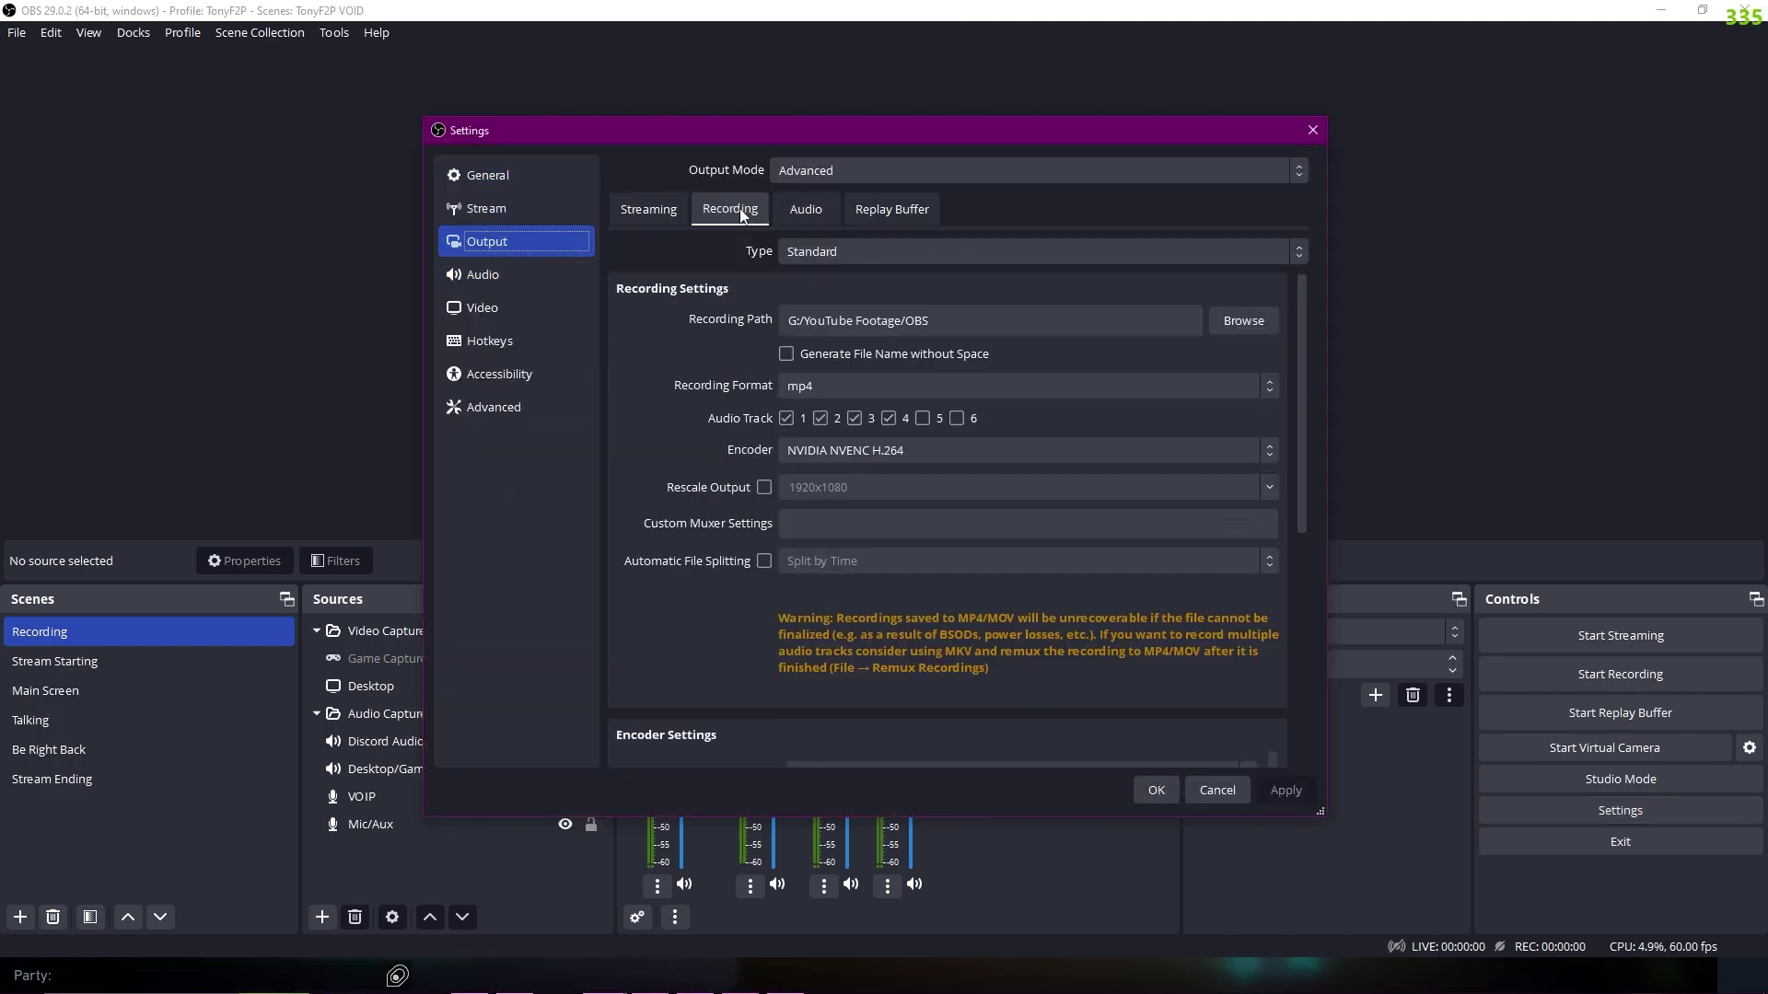
pyautogui.click(741, 214)
pyautogui.click(890, 418)
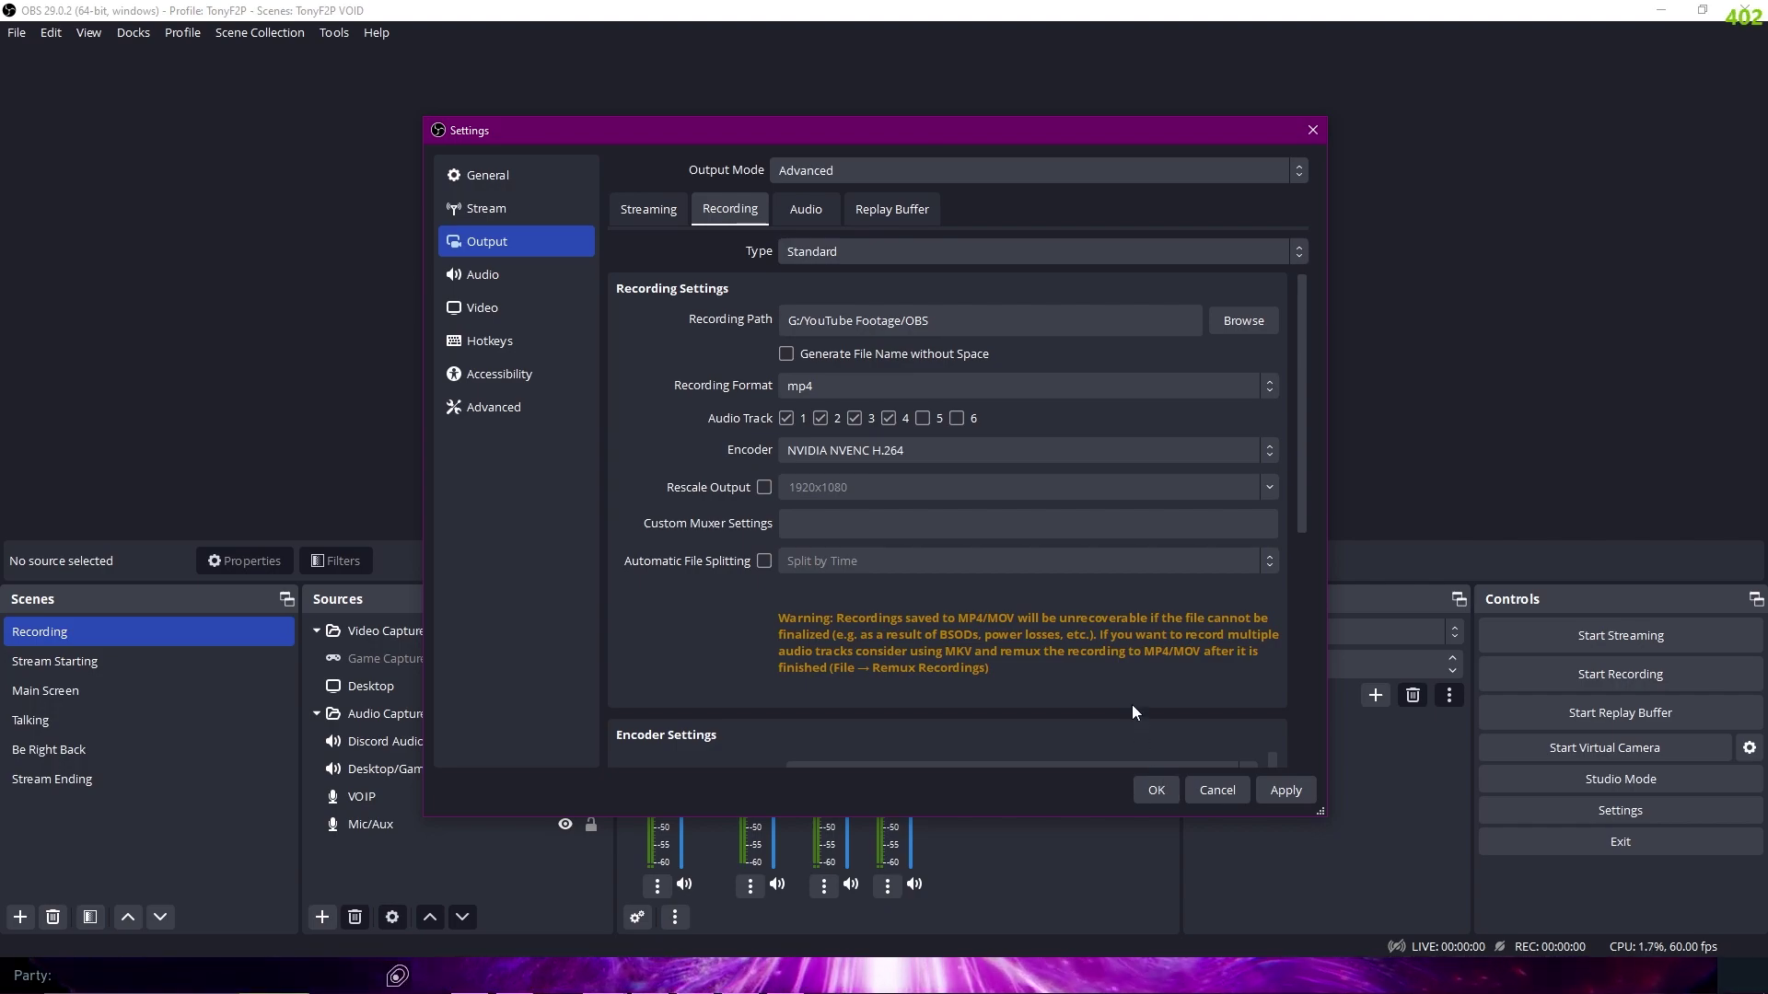
pyautogui.click(922, 418)
pyautogui.click(957, 418)
pyautogui.click(956, 418)
pyautogui.click(923, 418)
# - Save the output settings, then open and enlarge VOIP's Advanced Audio Properties dialog
pyautogui.click(1162, 792)
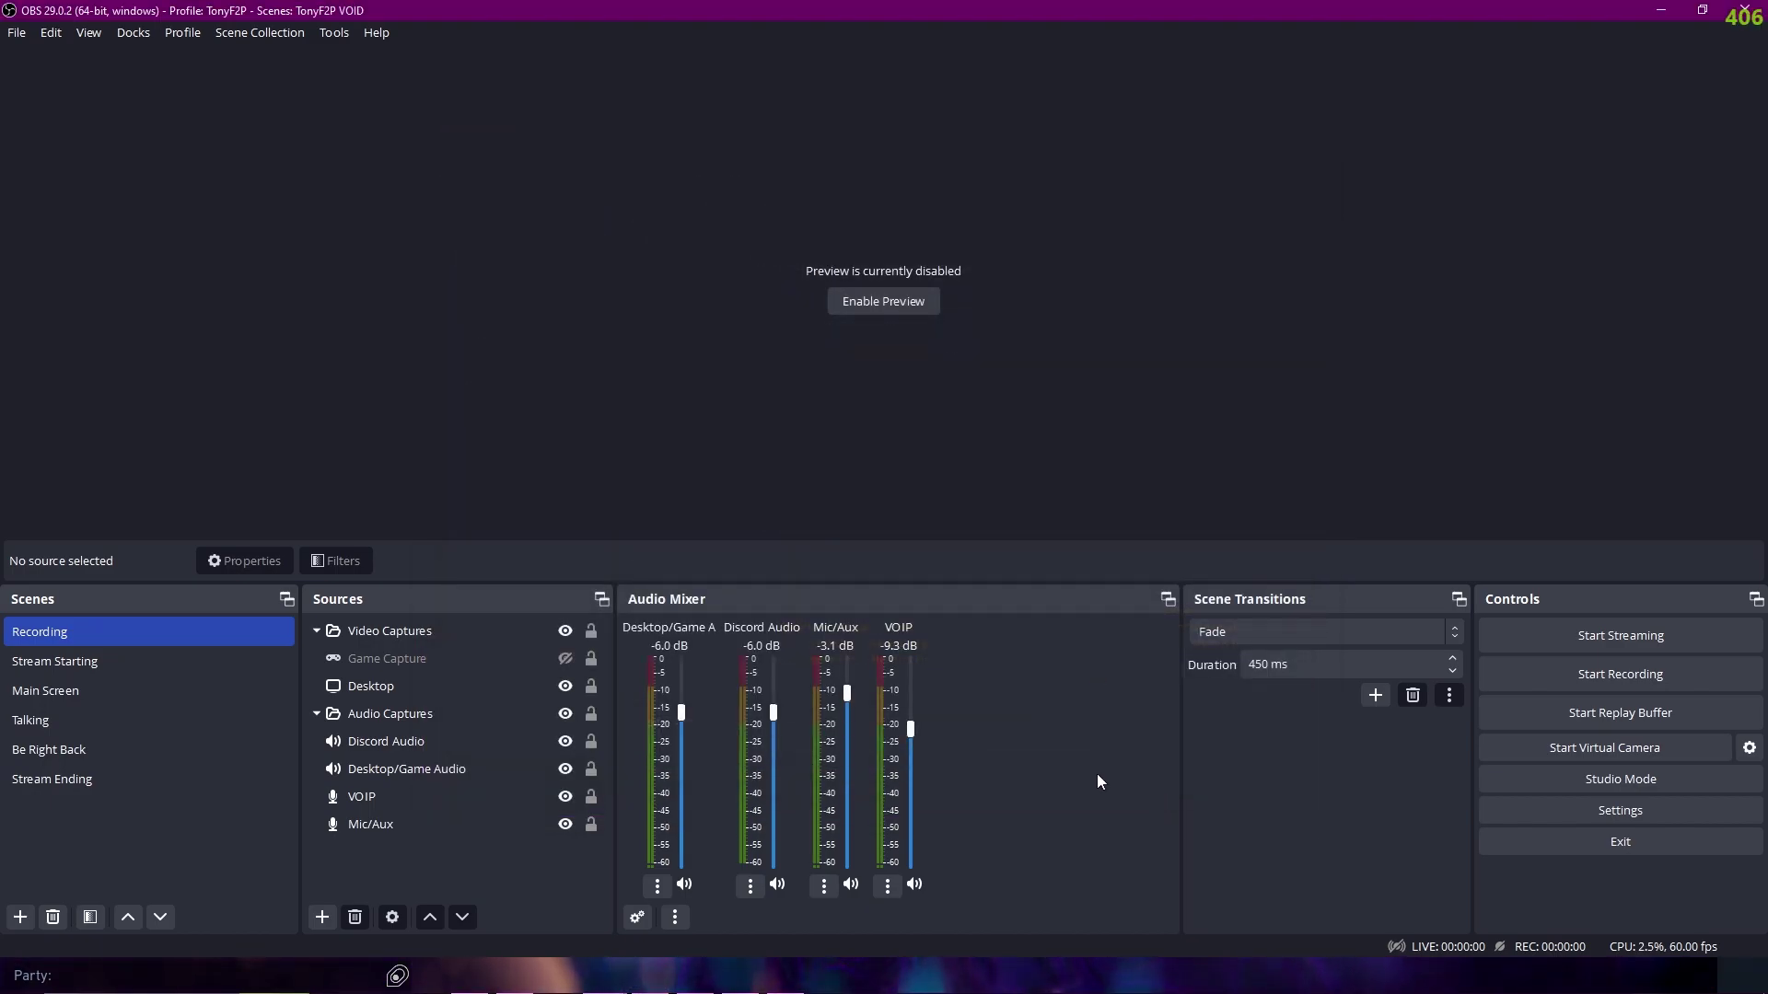
pyautogui.click(888, 886)
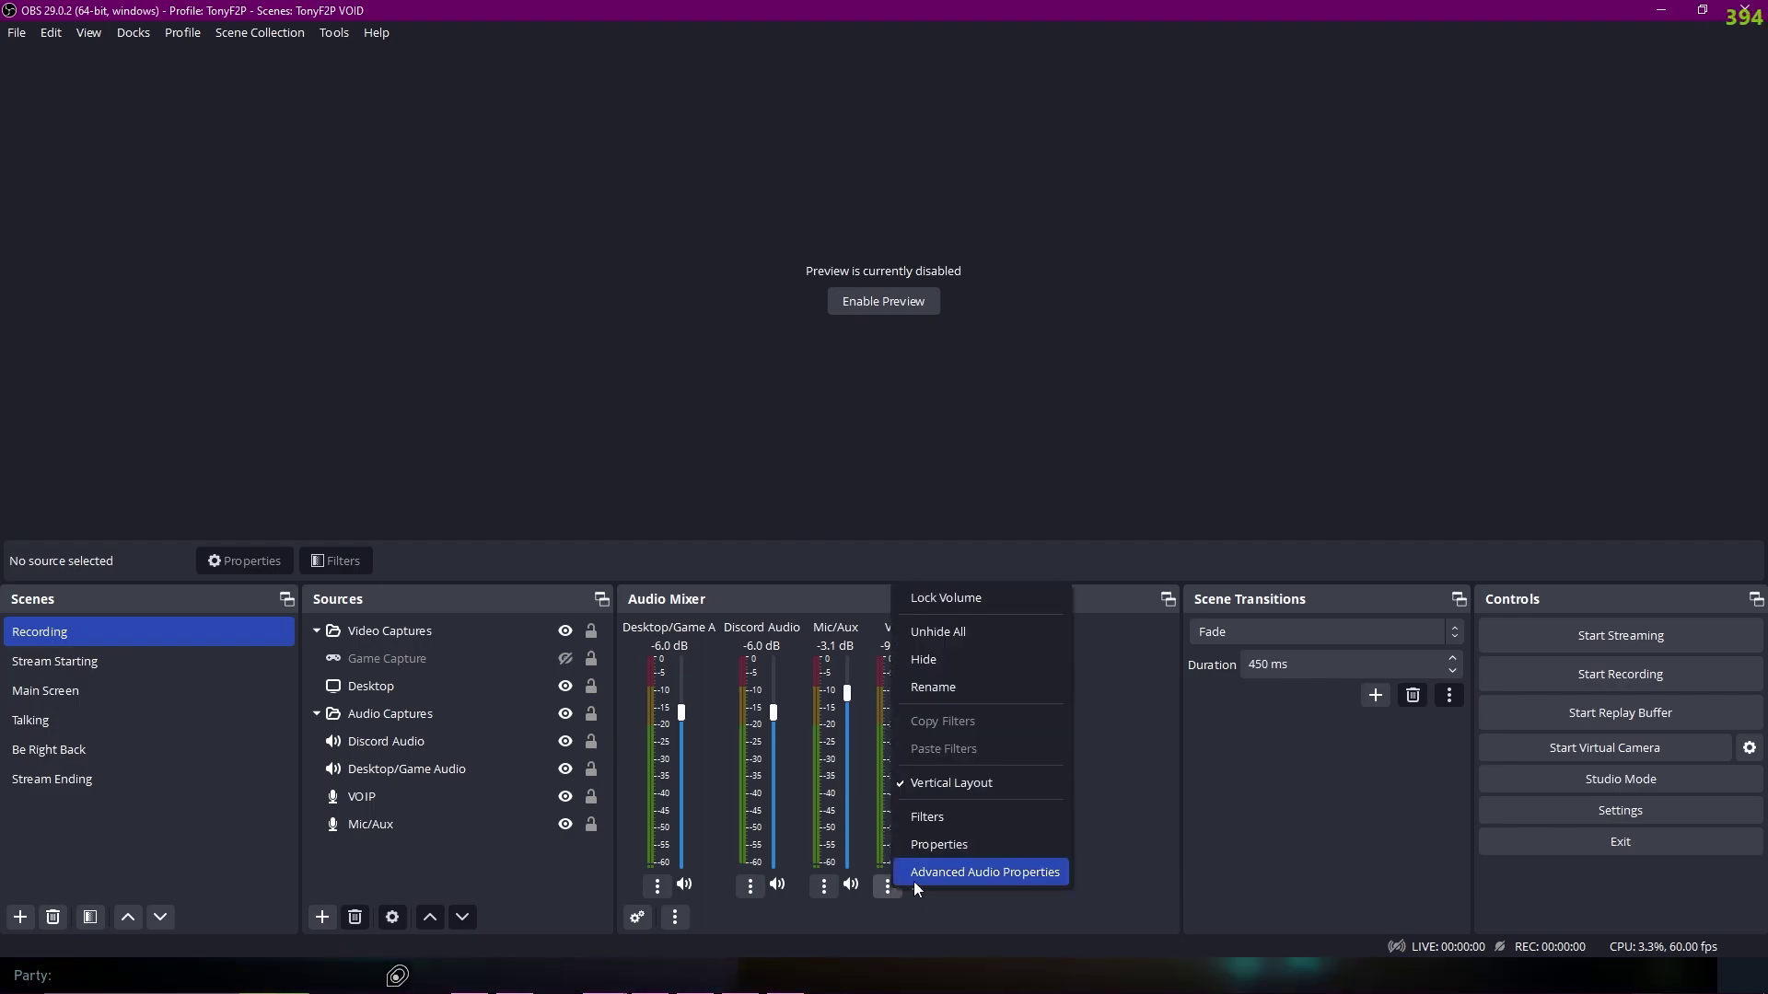
pyautogui.click(952, 876)
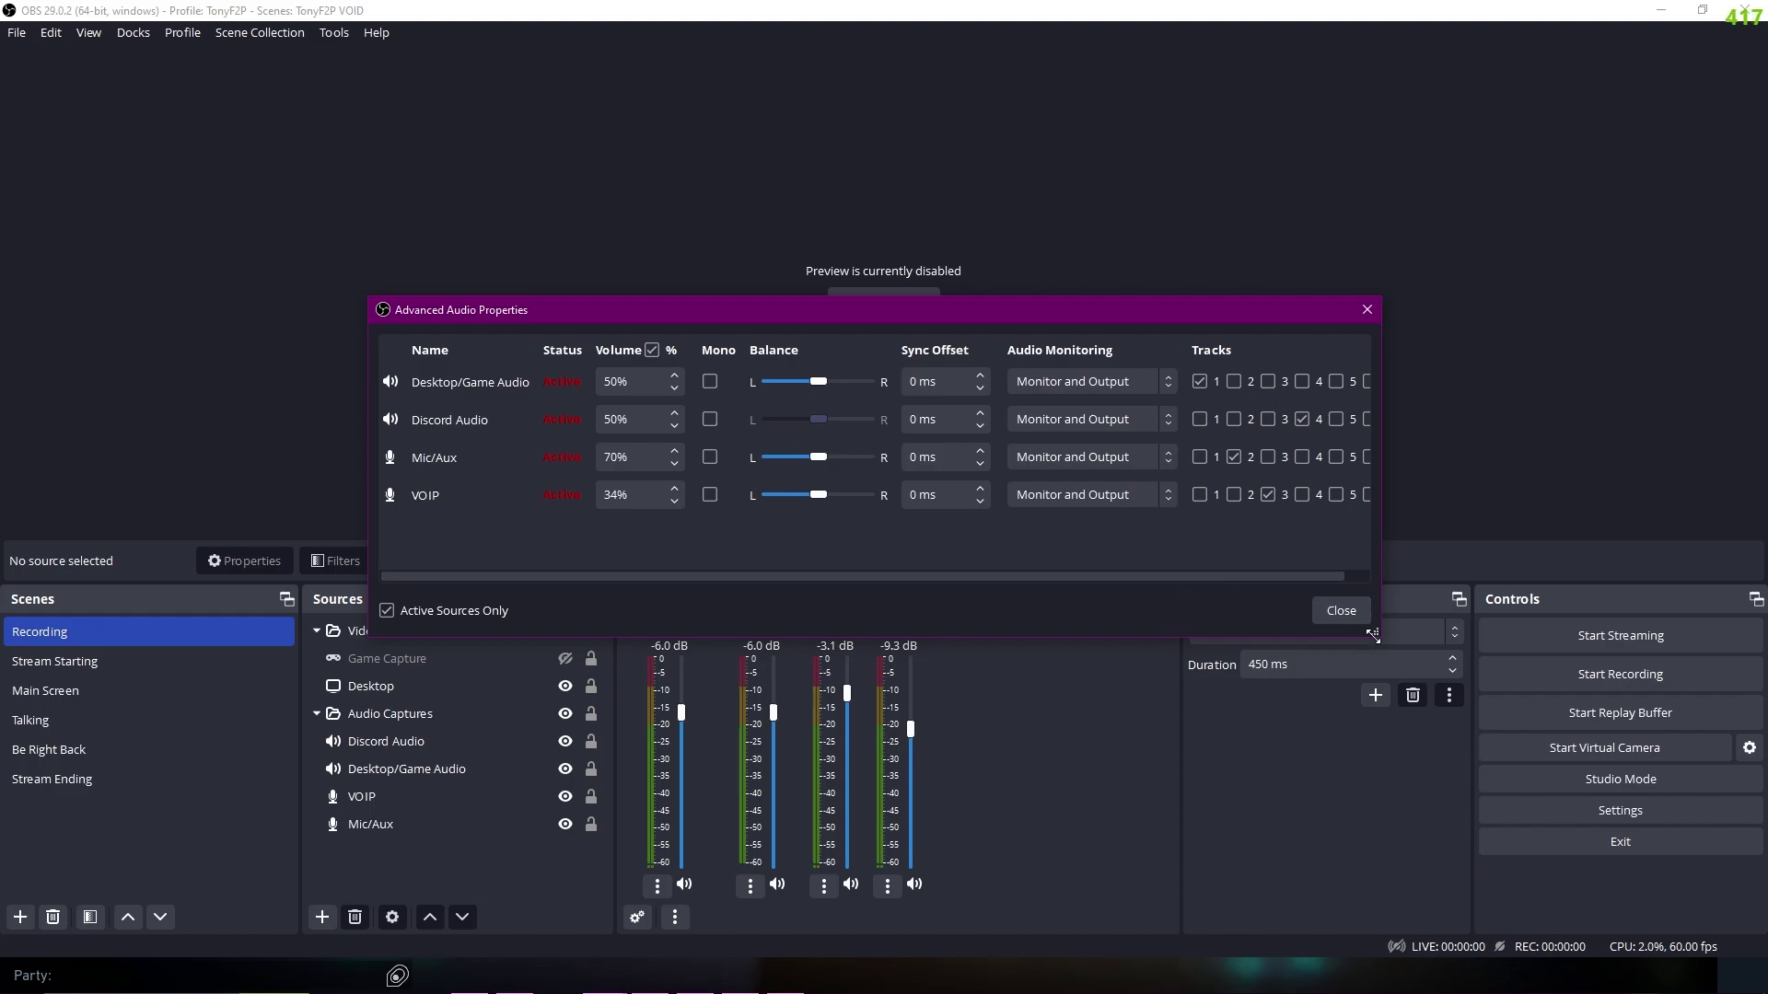
pyautogui.moveTo(1372, 634); pyautogui.dragTo(1585, 695)
pyautogui.moveTo(1113, 324); pyautogui.dragTo(955, 285)
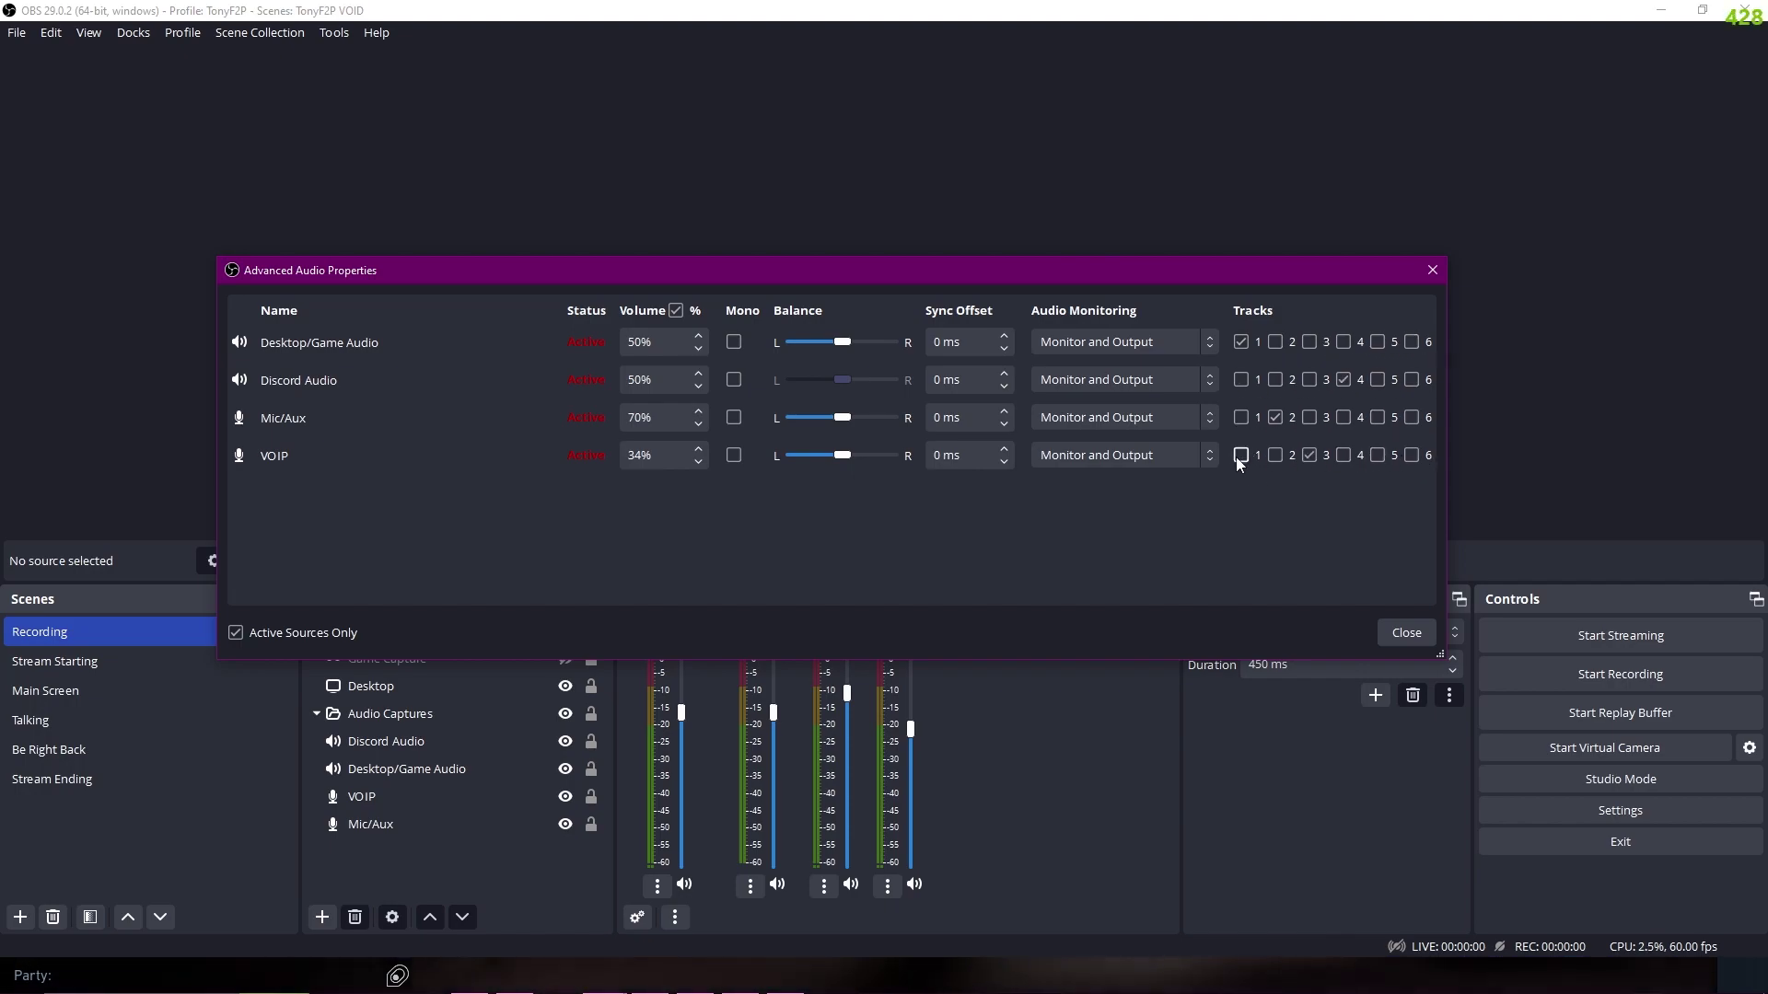
# - Assign Desktop/Game Audio to track 1, Mic/Aux to 2, VOIP to 3, Discord Audio to 4
pyautogui.click(1241, 342)
pyautogui.click(1274, 416)
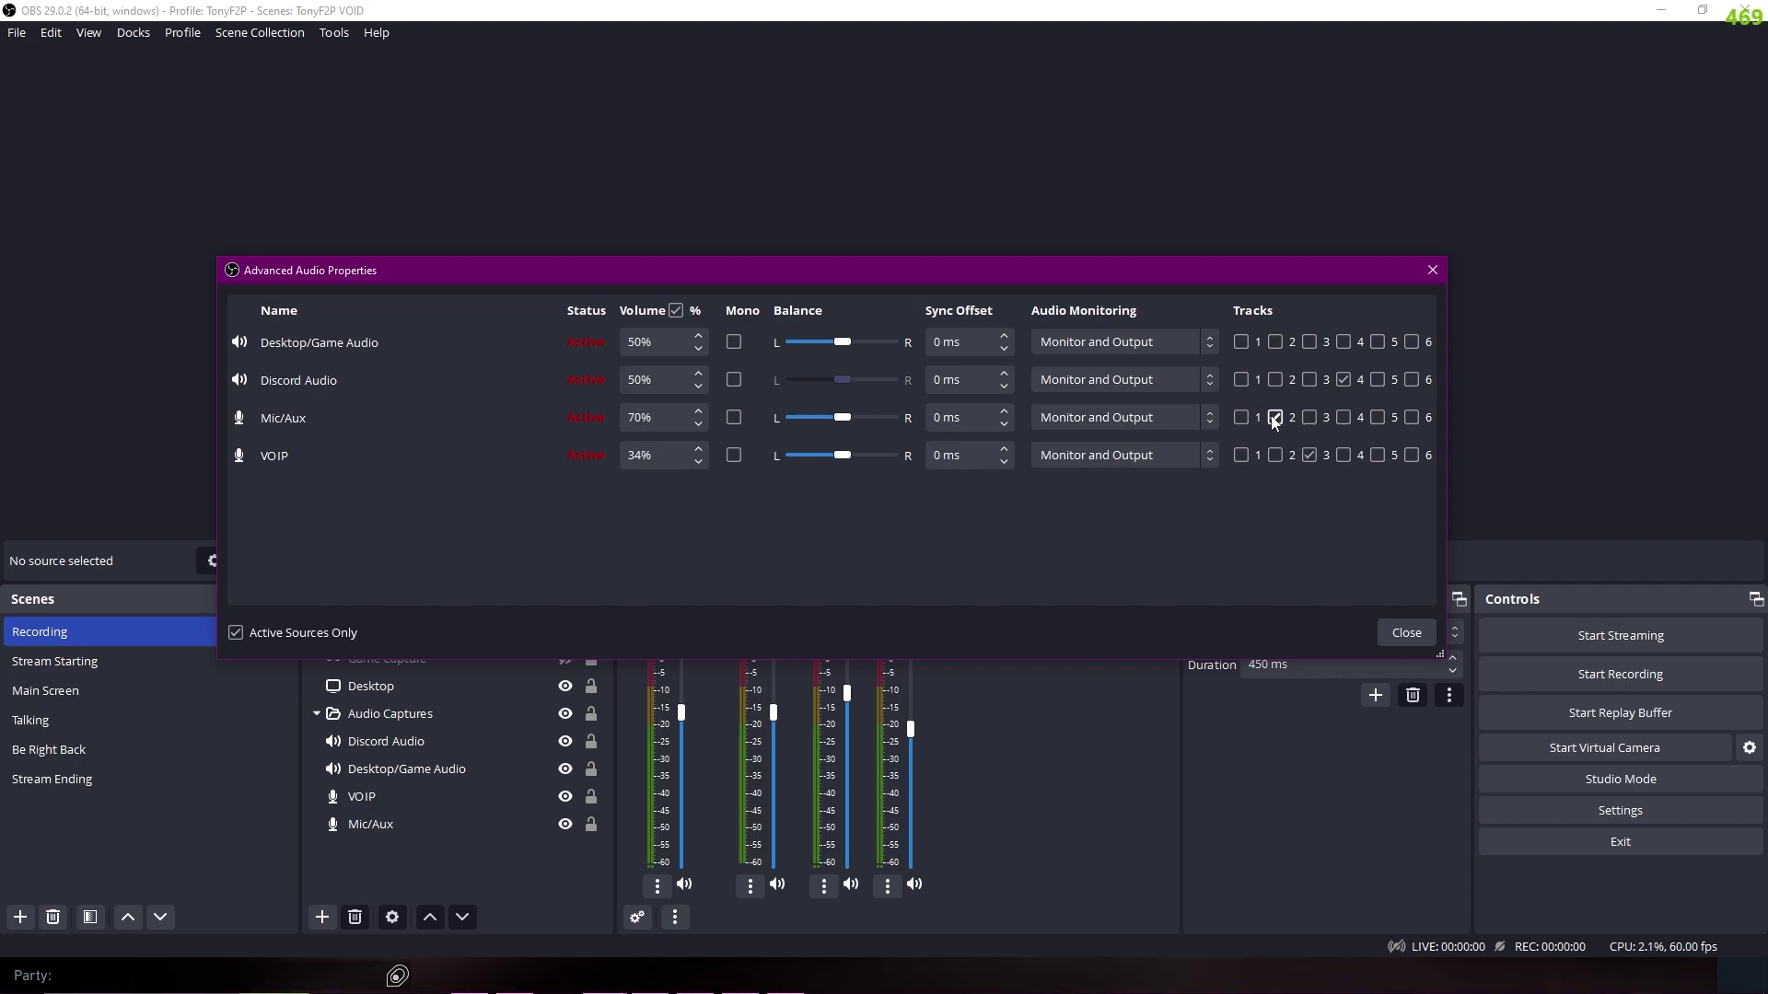
pyautogui.click(1342, 379)
pyautogui.click(1308, 455)
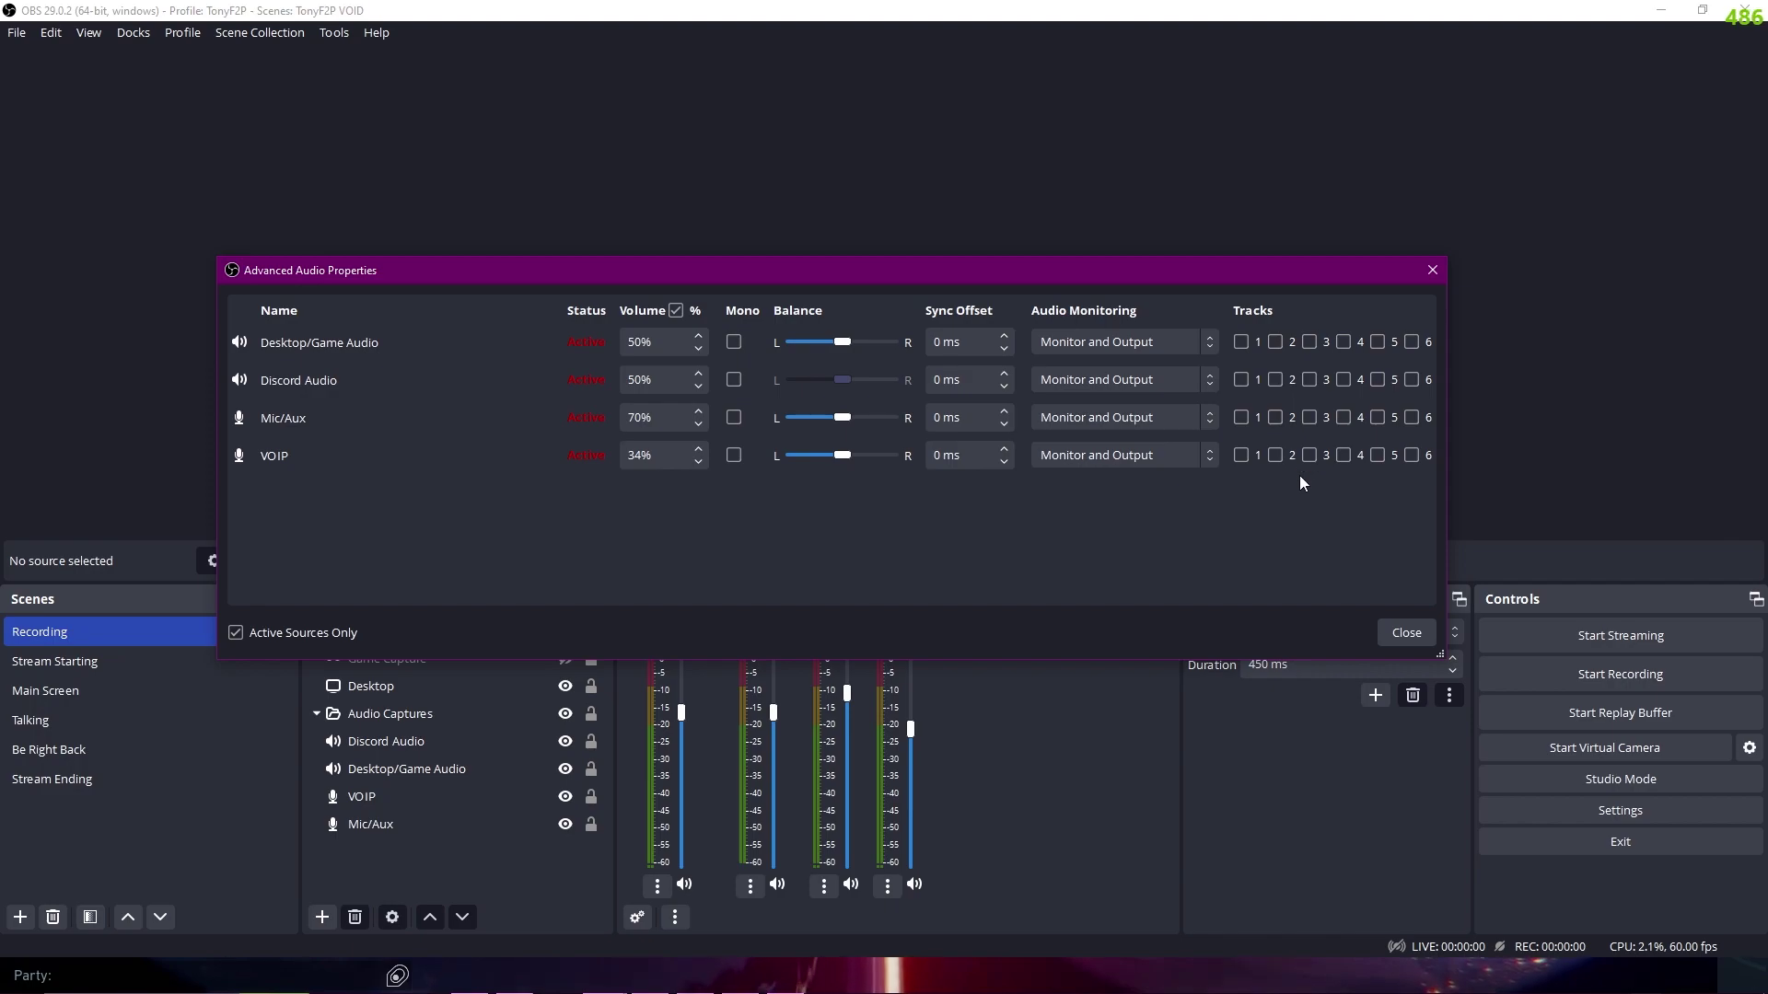
pyautogui.click(1241, 342)
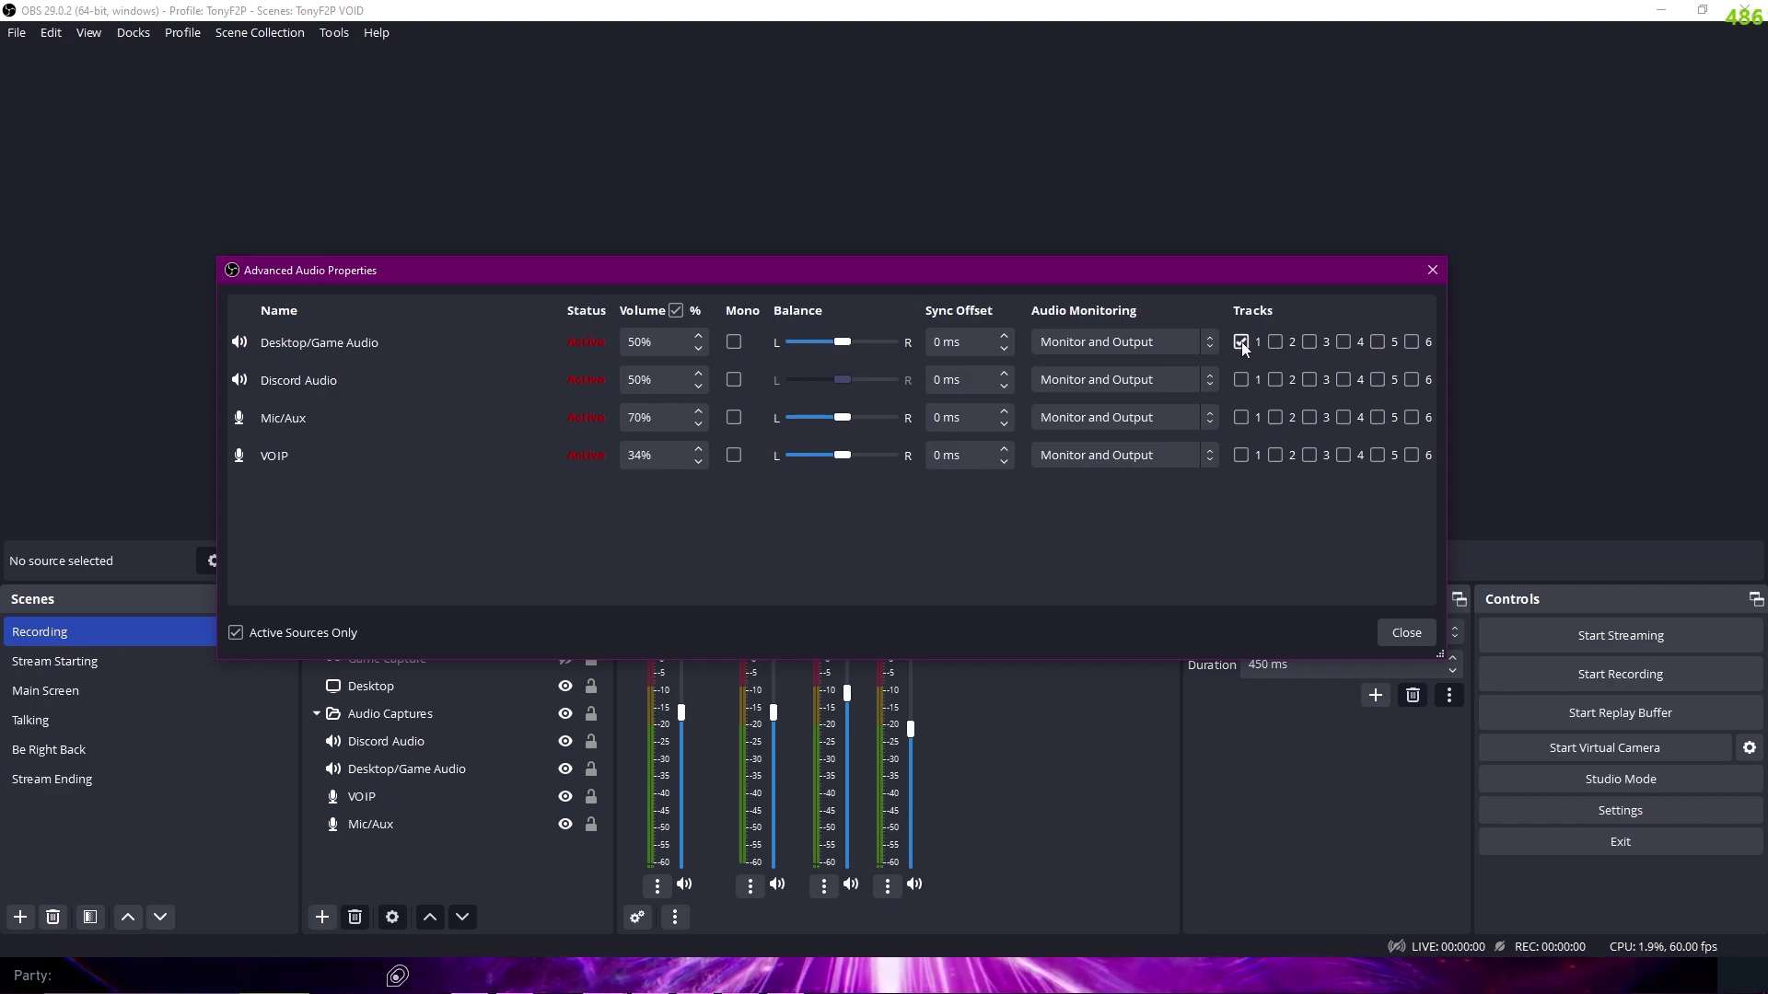
pyautogui.click(1275, 417)
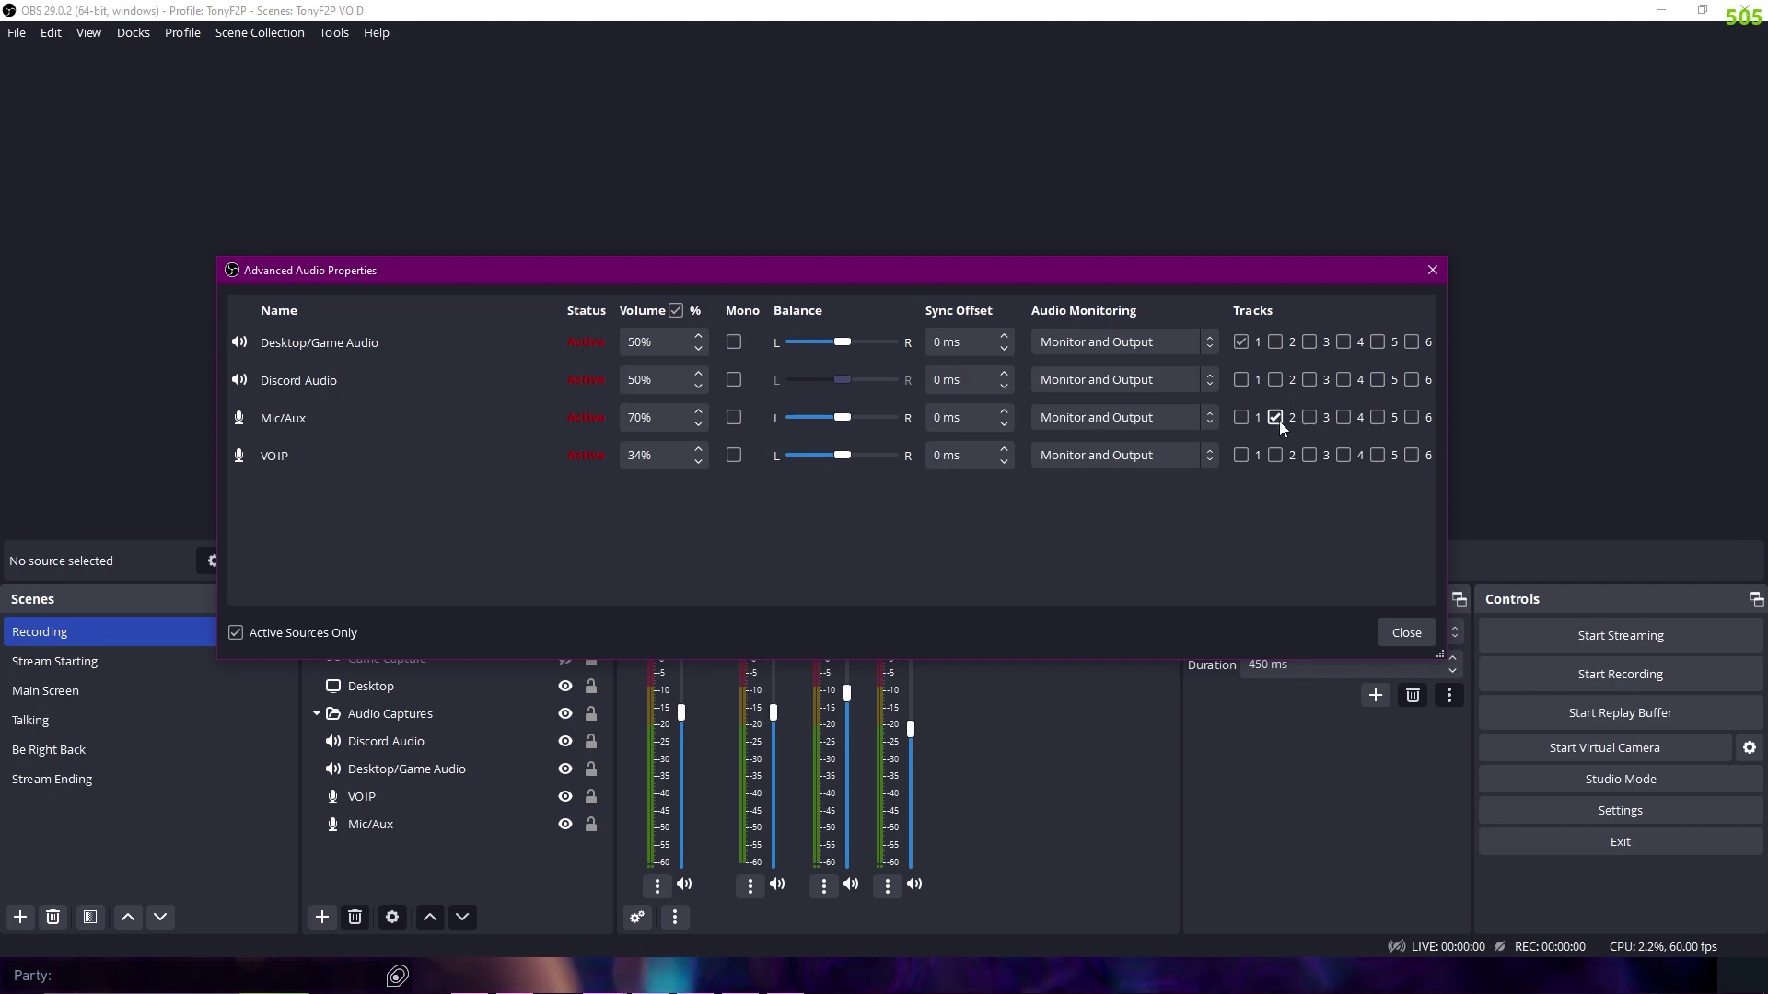
pyautogui.click(1309, 455)
pyautogui.click(1349, 379)
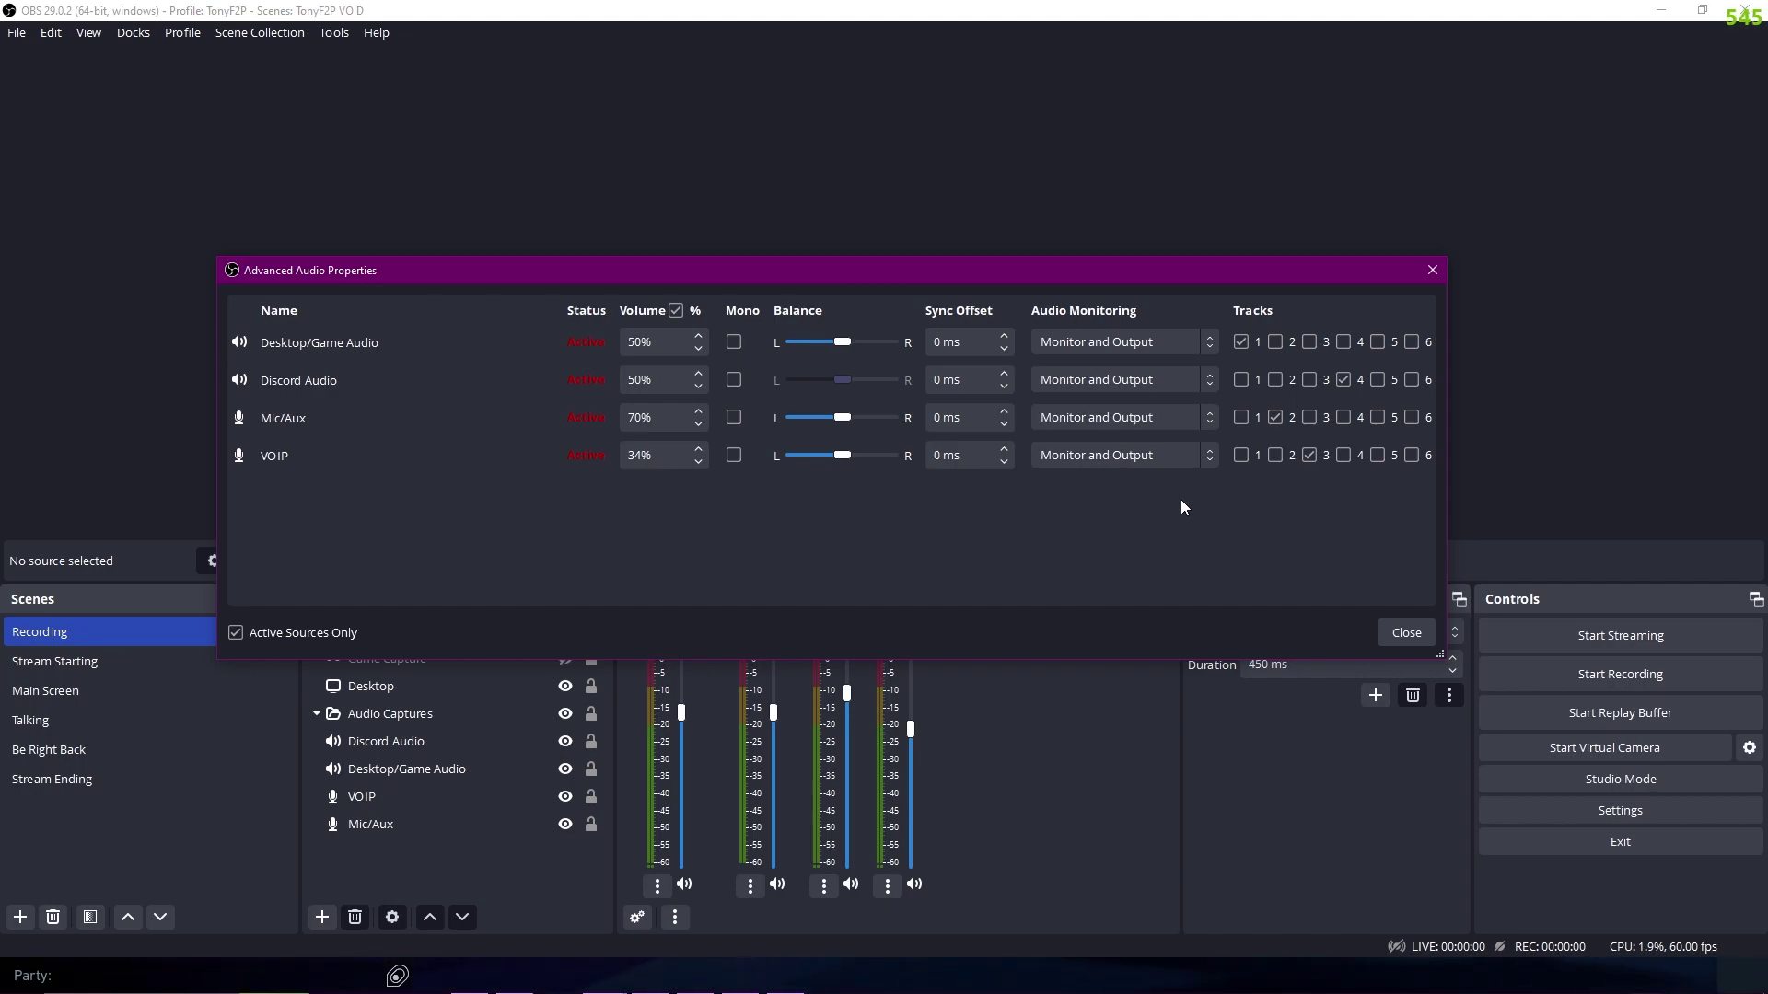
# - Close Advanced Audio Properties and launch Adobe Premiere Pro 2023 via Start menu search 'premier'
pyautogui.click(1414, 632)
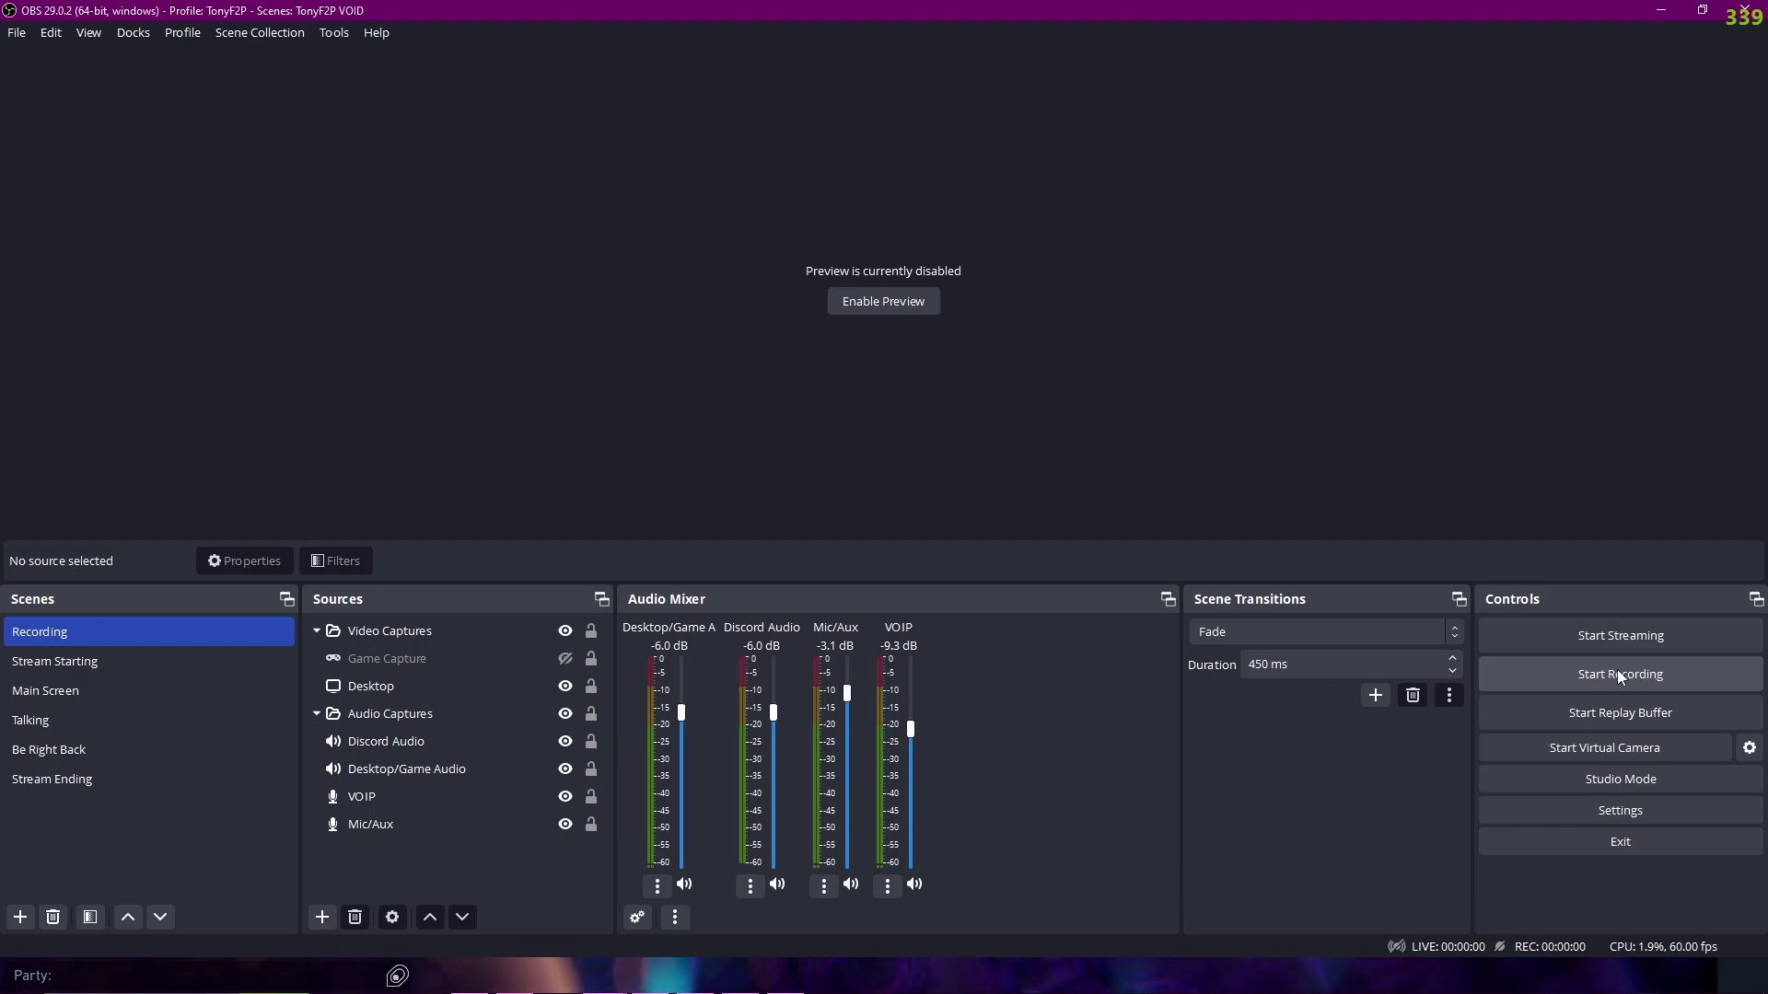
pyautogui.press('super')
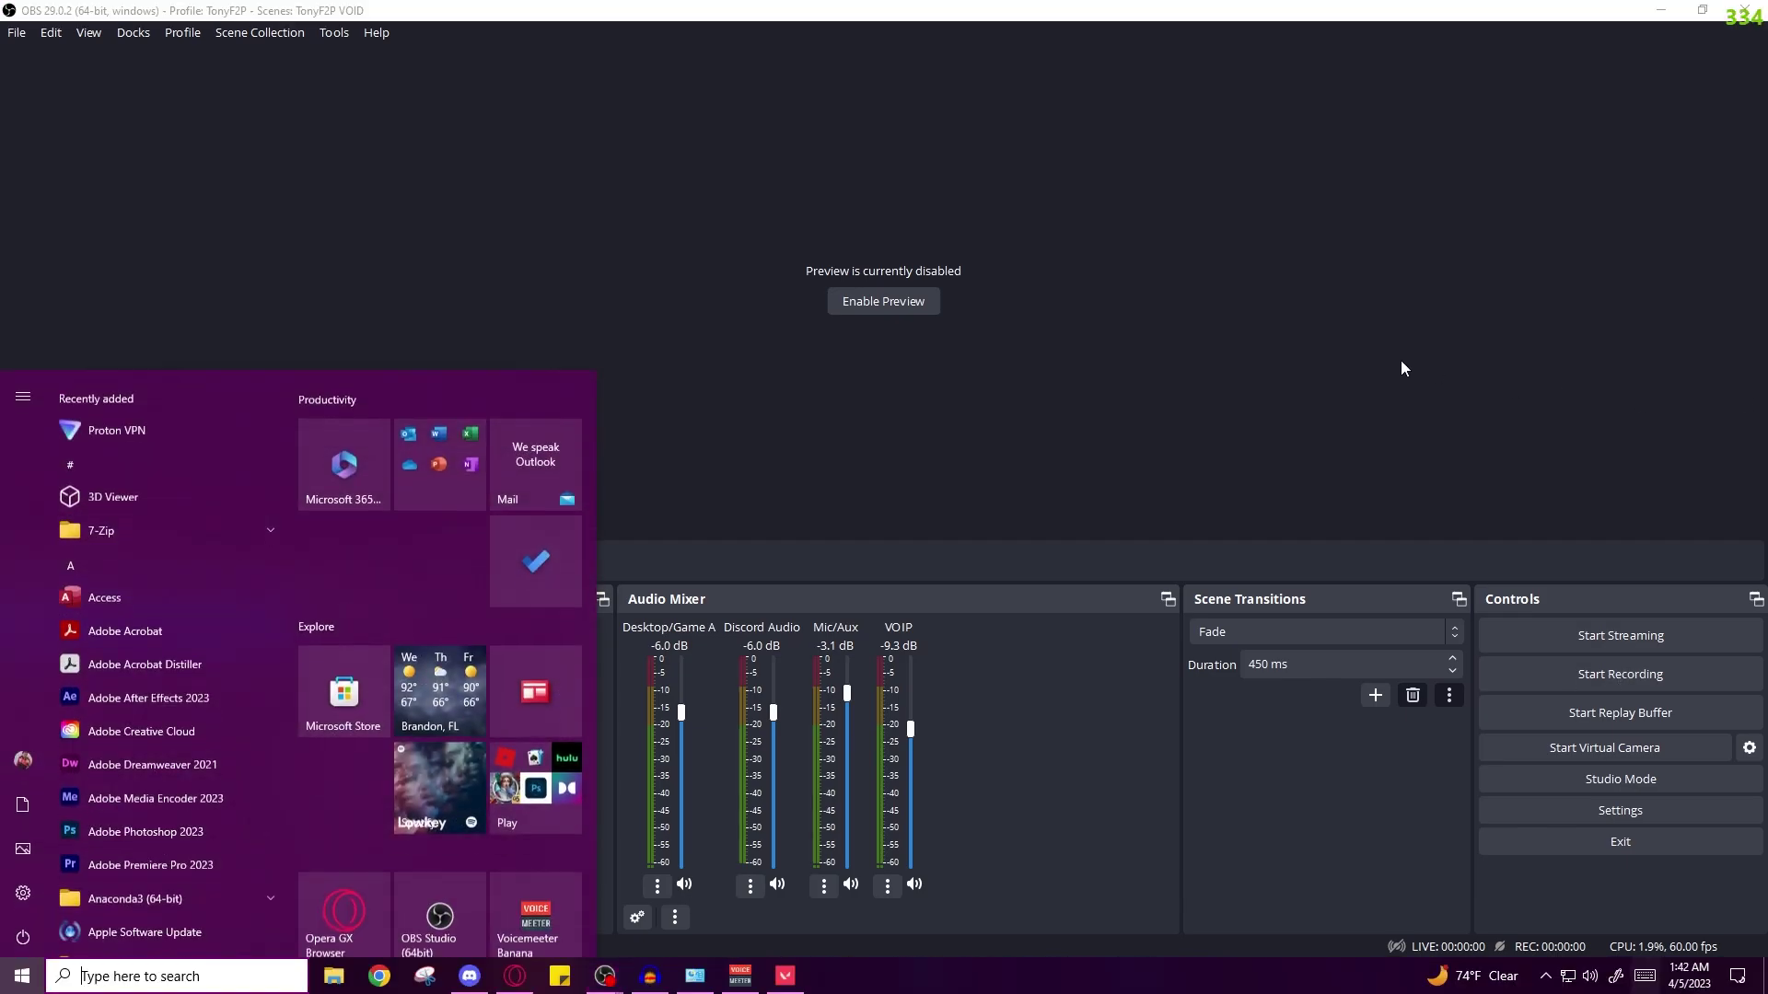
pyautogui.write('premier')
pyautogui.click(229, 471)
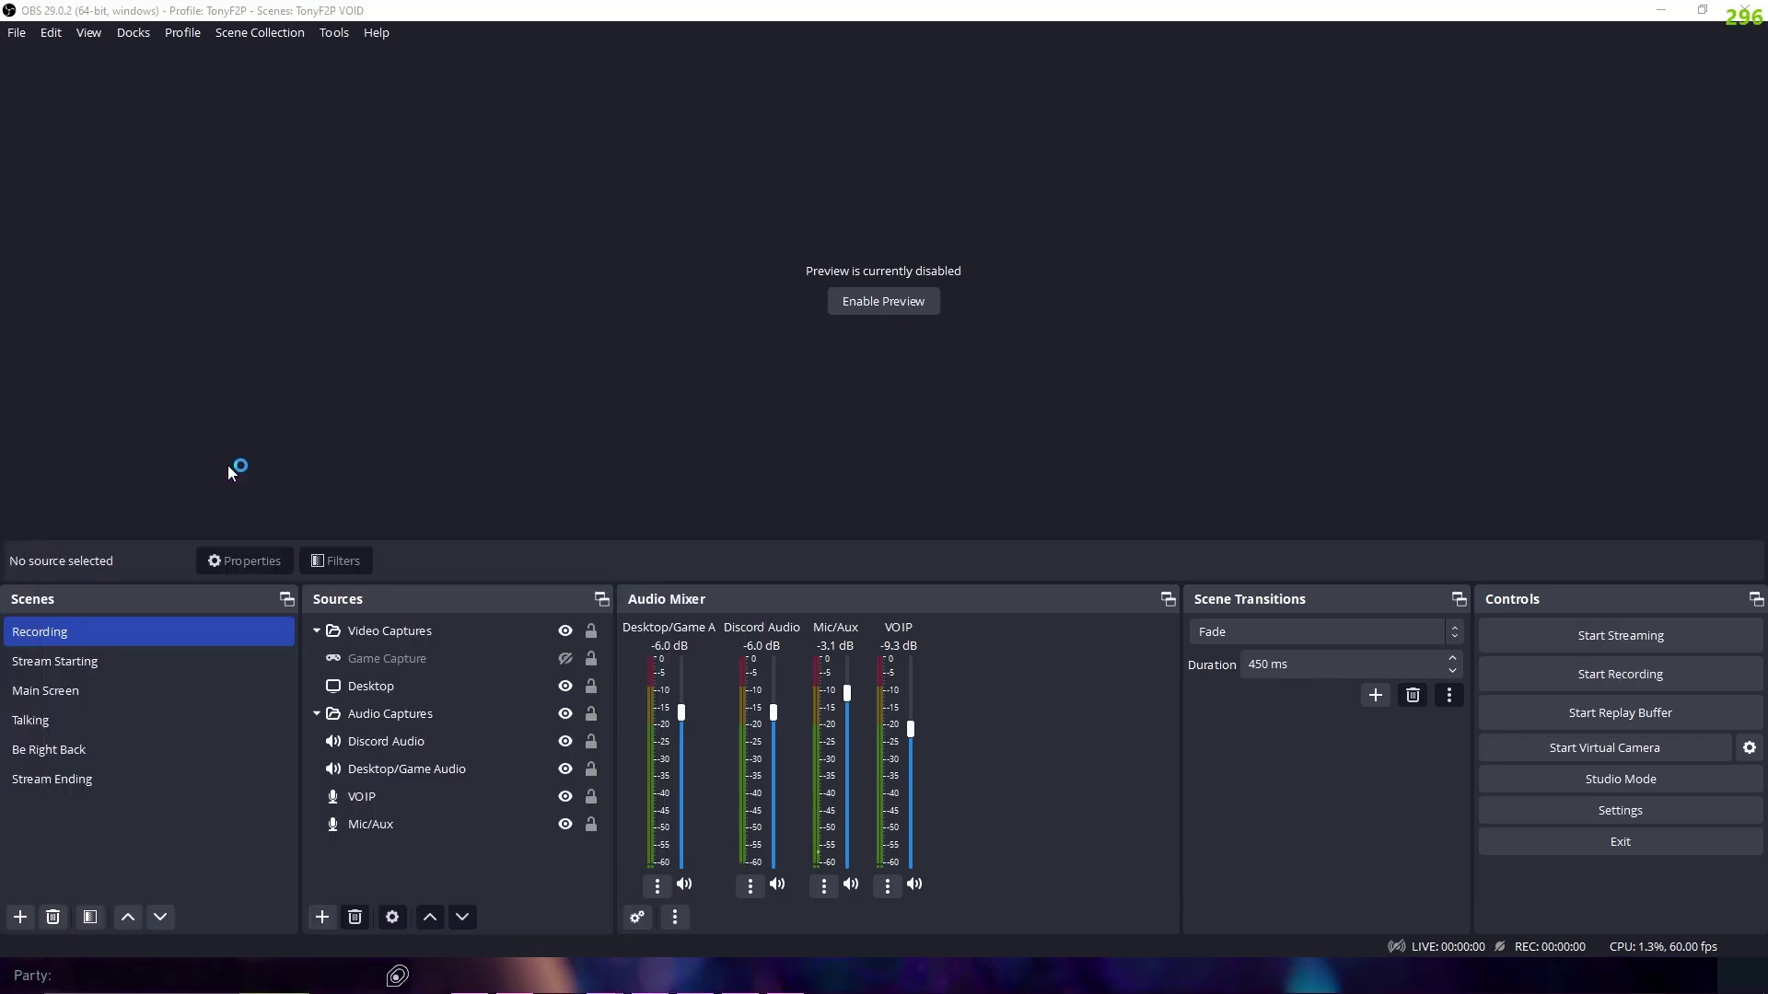